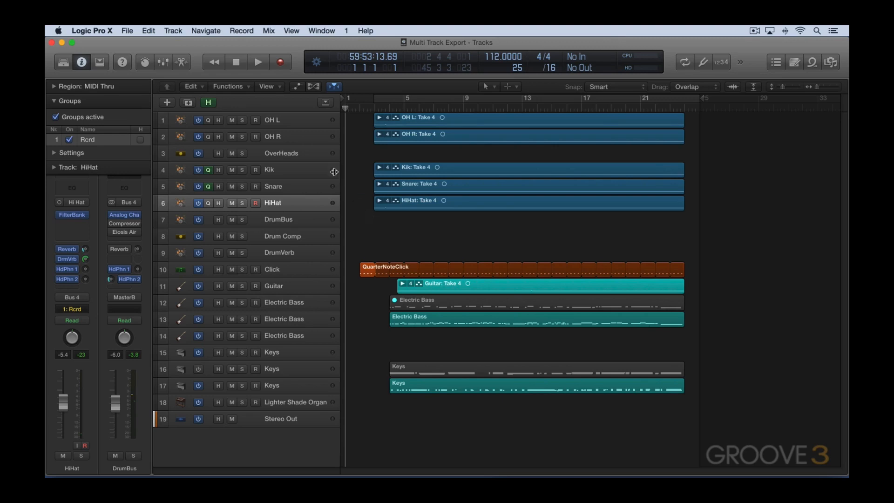
{"action": "left_click", "coordinate": [297, 205]}
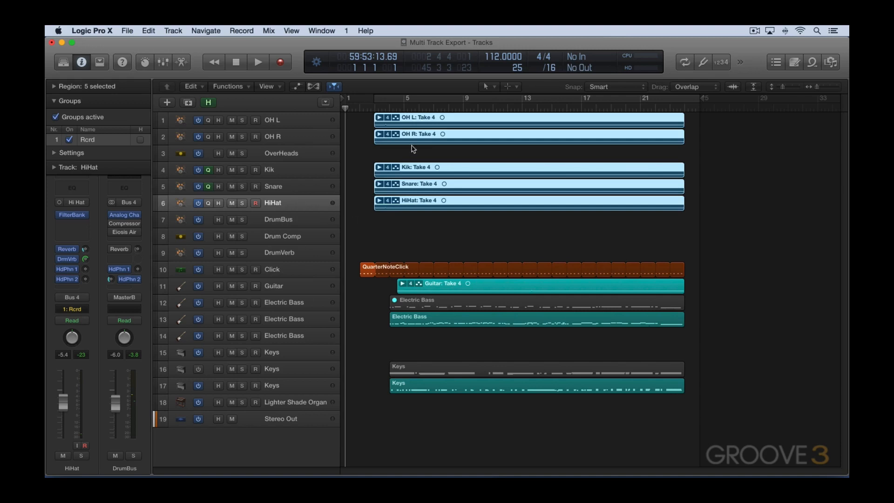
{"action": "left_click", "coordinate": [127, 30]}
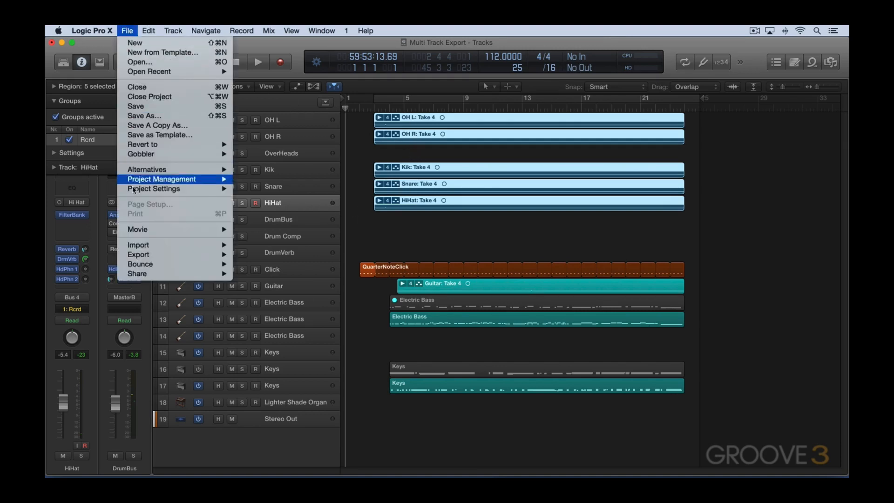
{"action": "mouse_move", "coordinate": [190, 255]}
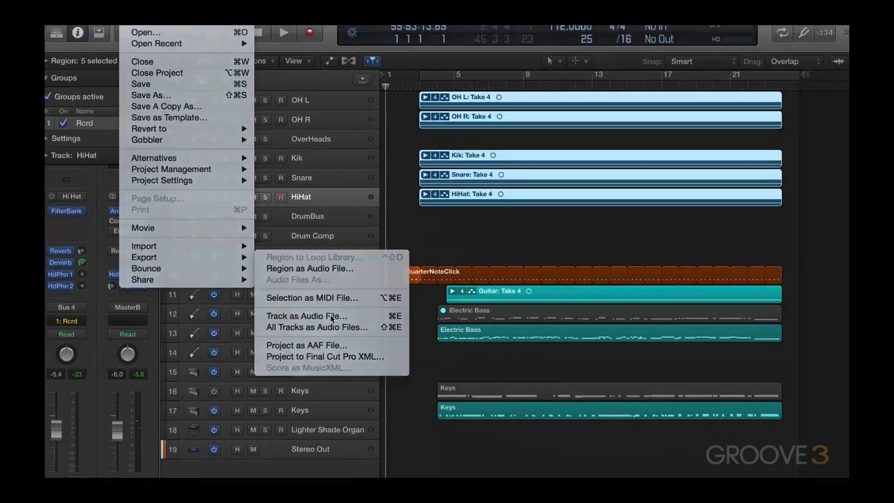
{"action": "left_click", "coordinate": [332, 318]}
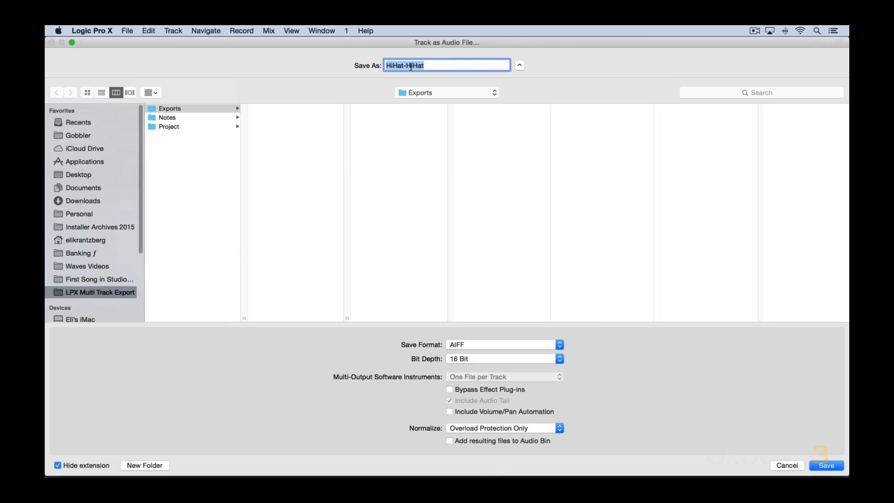
{"action": "key", "text": "Escape"}
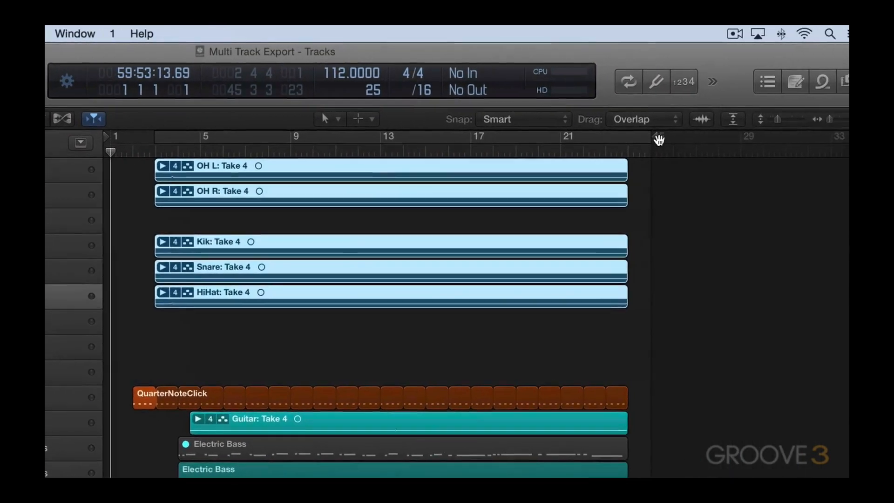
Step: Move the project end marker out to about bar 45 and return it to bar 25
{"action": "left_click", "coordinate": [832, 136]}
{"action": "left_click", "coordinate": [627, 141]}
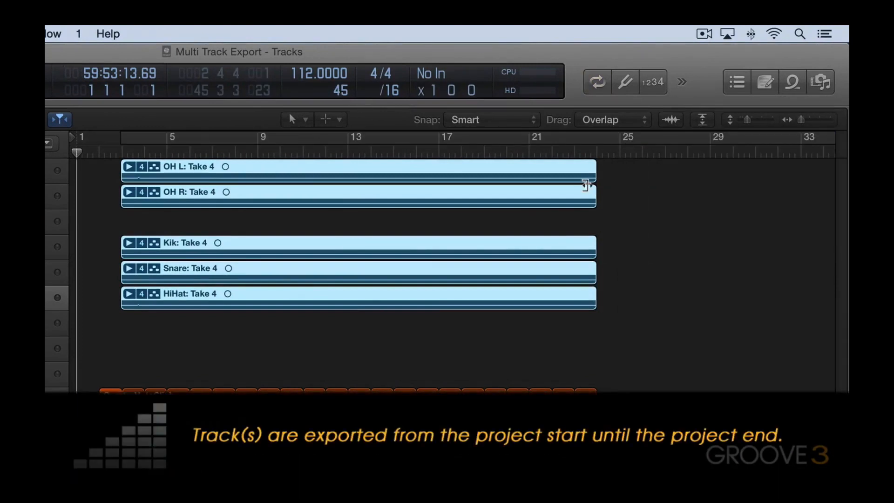
{"action": "scroll", "coordinate": [640, 186], "scroll_direction": "right", "scroll_amount": 5}
{"action": "scroll", "coordinate": [640, 186], "scroll_direction": "right", "scroll_amount": 5}
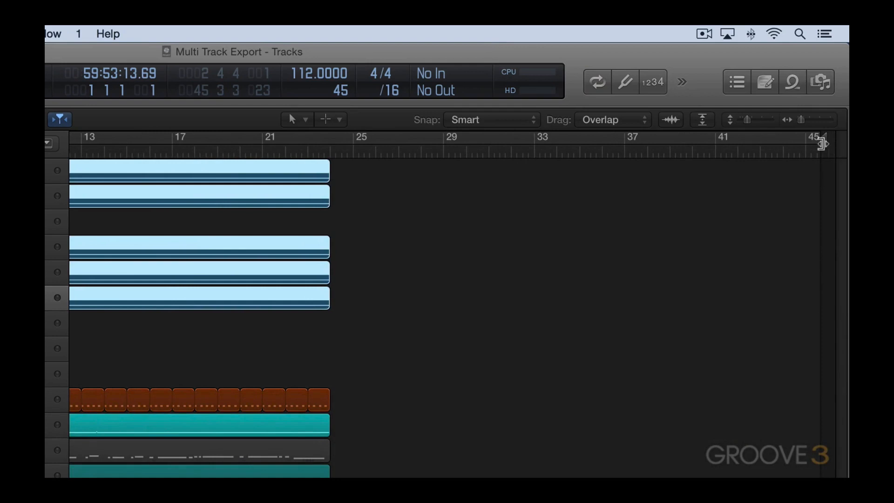
{"action": "mouse_move", "coordinate": [820, 138]}
{"action": "left_mouse_down"}
{"action": "mouse_move", "coordinate": [649, 173]}
{"action": "mouse_move", "coordinate": [359, 198]}
{"action": "left_mouse_up"}
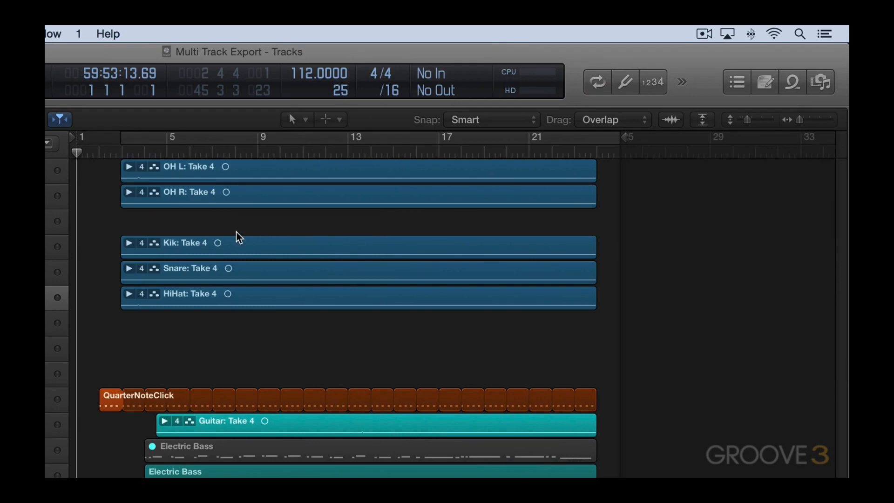
Step: Open the audio file export for the HiHat track and review its save format and bit depth choices, keeping AIFF and 16 Bit
{"action": "key", "text": "super+e"}
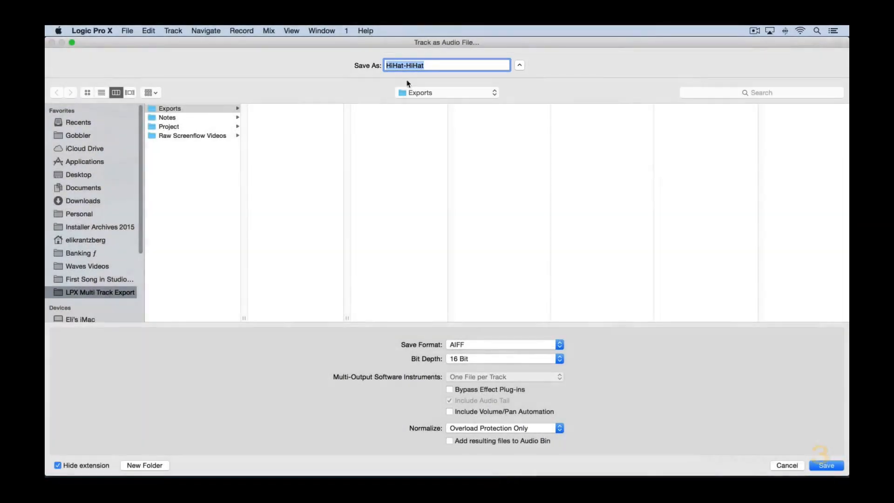
{"action": "left_click", "coordinate": [469, 345]}
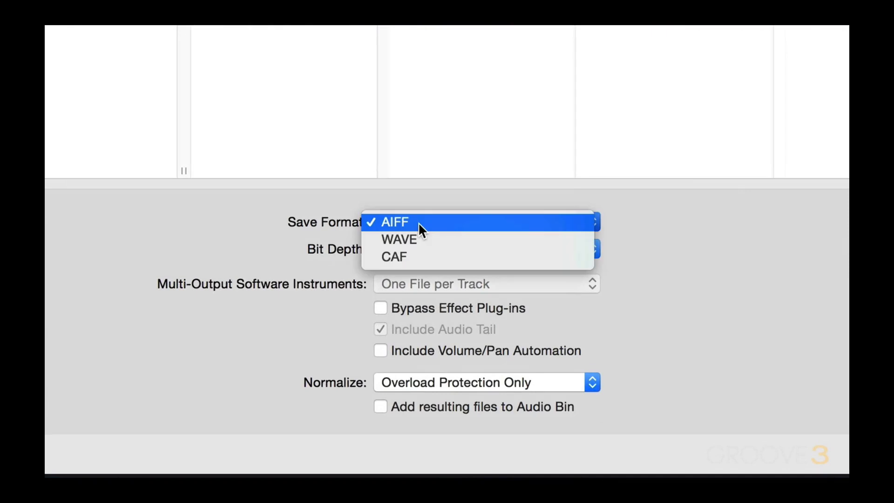
{"action": "left_click", "coordinate": [412, 192]}
{"action": "left_click", "coordinate": [413, 251]}
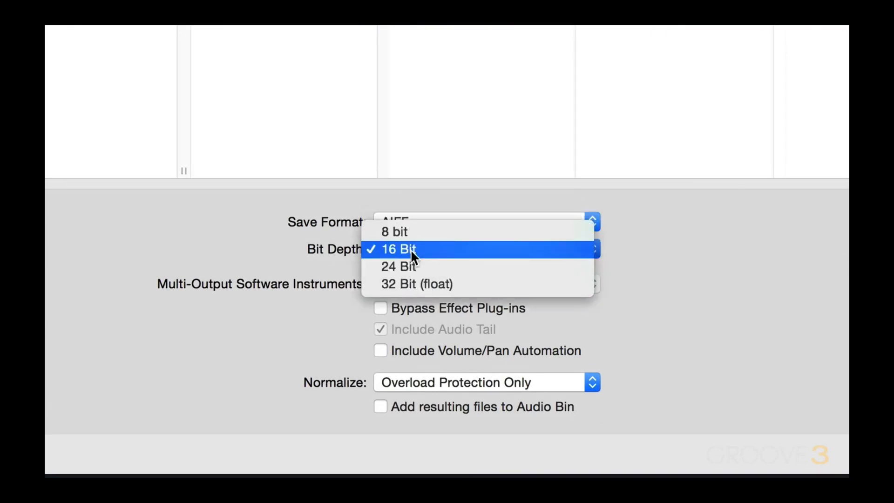
{"action": "left_click", "coordinate": [277, 222]}
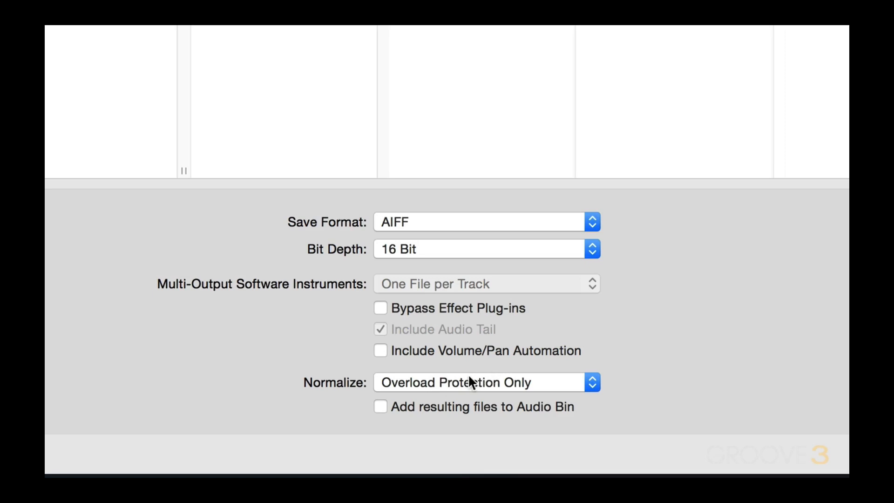
Step: Try the Off, Overload Protection Only and On settings for Normalize in the HiHat export
{"action": "left_click", "coordinate": [404, 383]}
{"action": "left_click", "coordinate": [429, 367]}
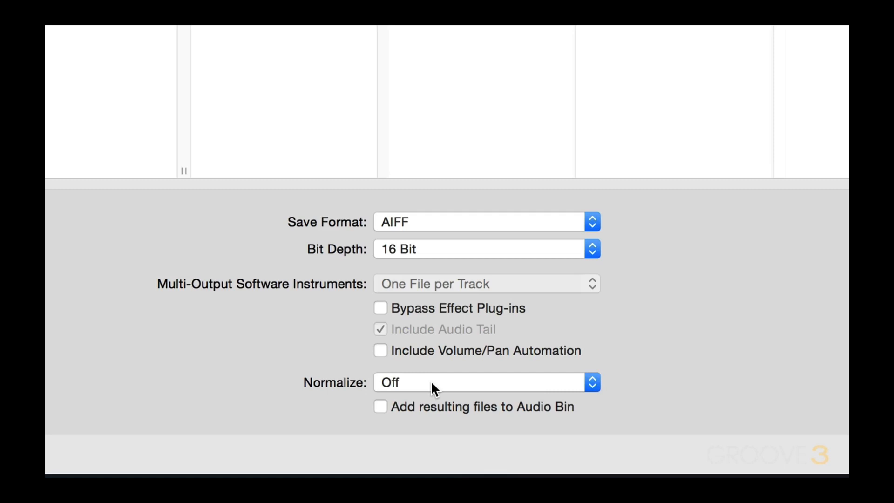
{"action": "left_click", "coordinate": [431, 381]}
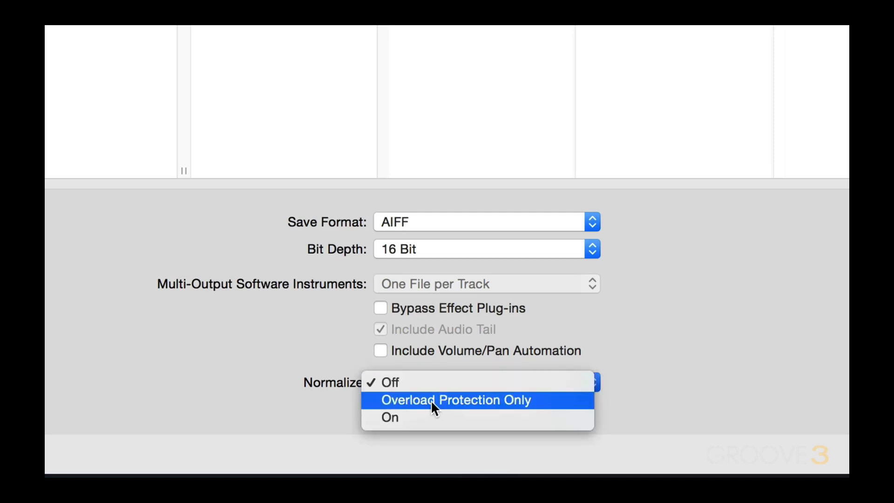
{"action": "left_click", "coordinate": [431, 401]}
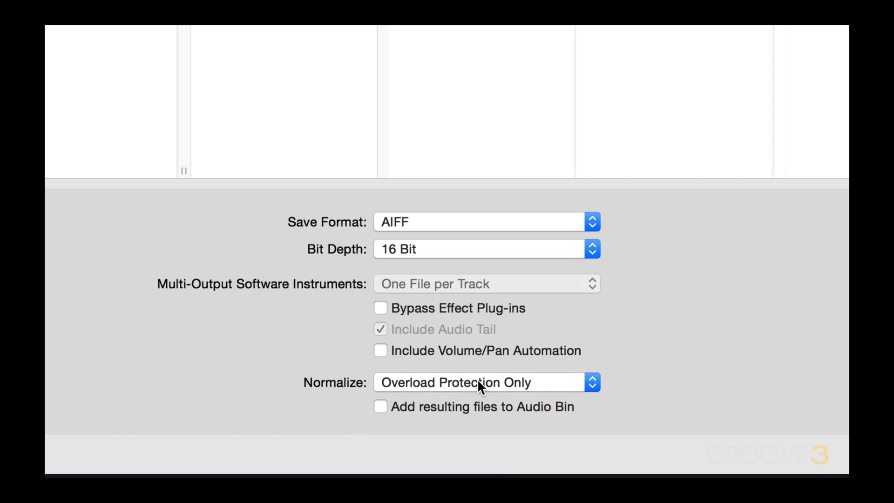
{"action": "left_click", "coordinate": [544, 379]}
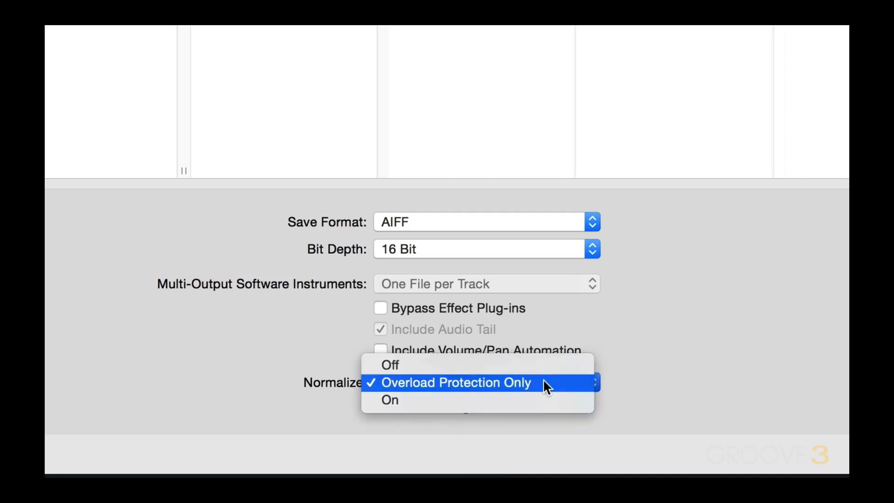
{"action": "left_click", "coordinate": [457, 401]}
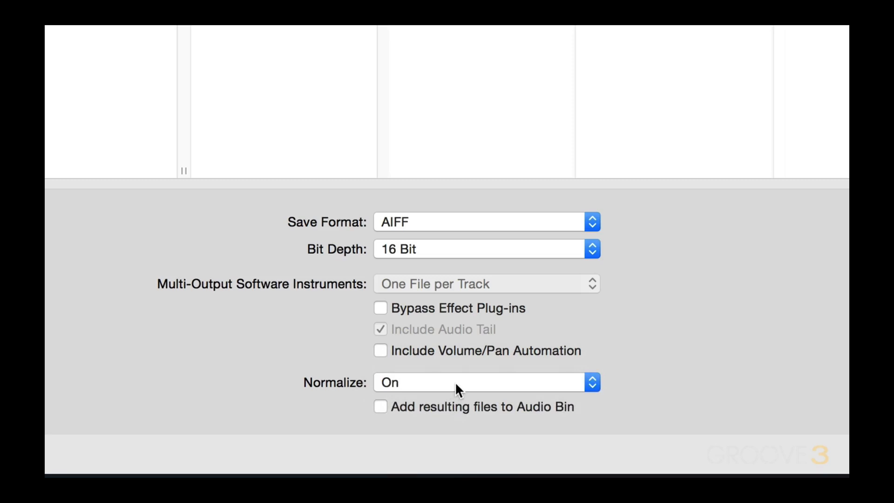
{"action": "left_click", "coordinate": [456, 385]}
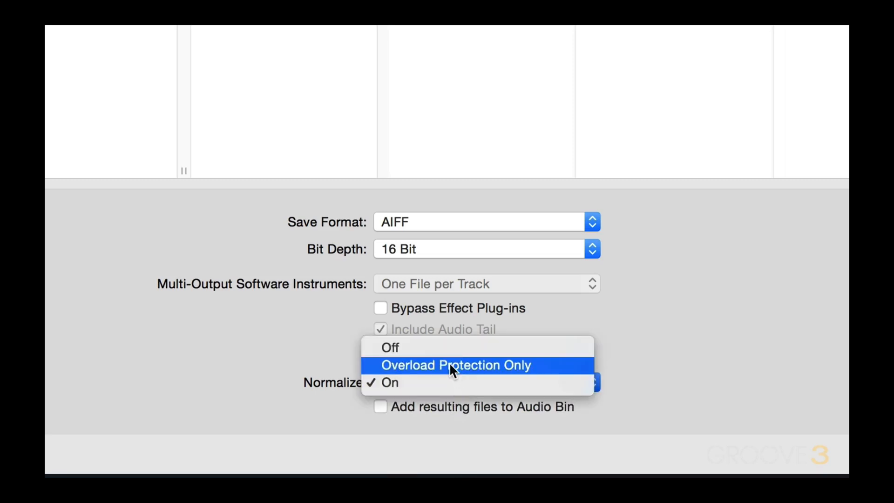
Step: Set Normalize to Overload Protection Only and export the track as HiHat-HiHat into the Exports folder
{"action": "left_click", "coordinate": [450, 365]}
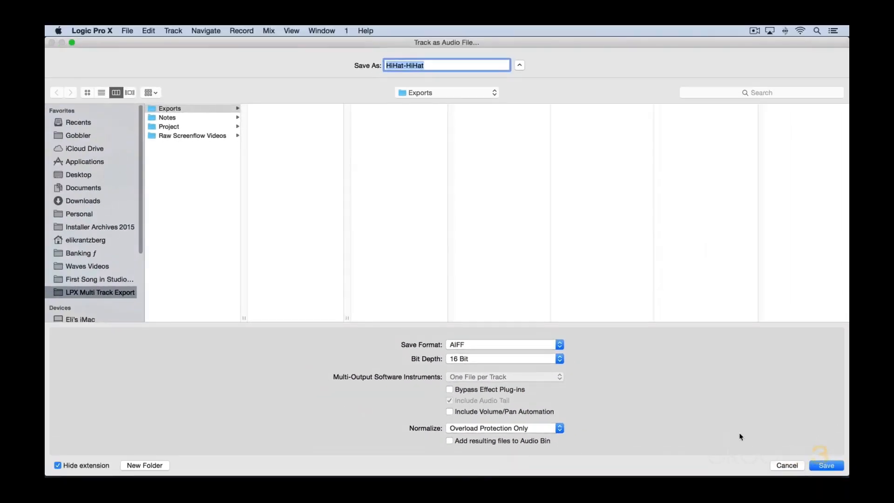
{"action": "left_click", "coordinate": [828, 467]}
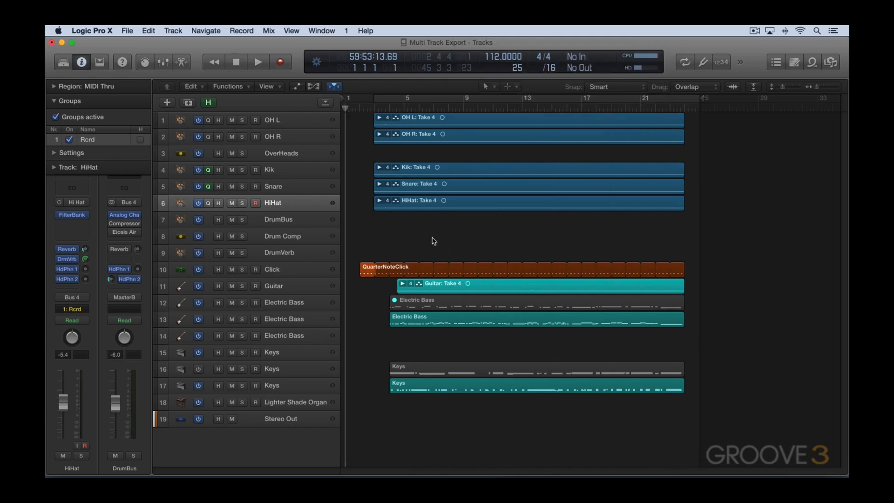
Step: Switch to the Exports folder in Finder, delete HiHat-HiHat.aif, and return to the Logic Pro X project
{"action": "key", "text": "super+Tab"}
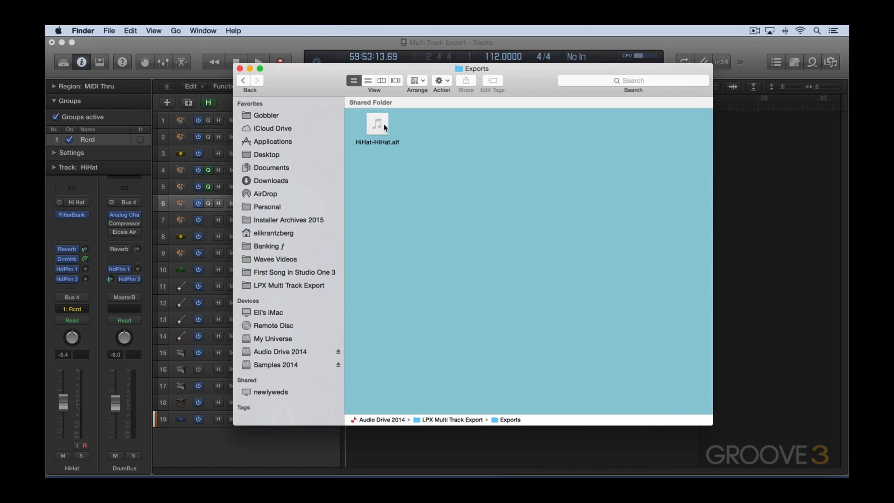
{"action": "left_click", "coordinate": [384, 123]}
{"action": "key", "text": "super+BackSpace"}
{"action": "left_click", "coordinate": [758, 315]}
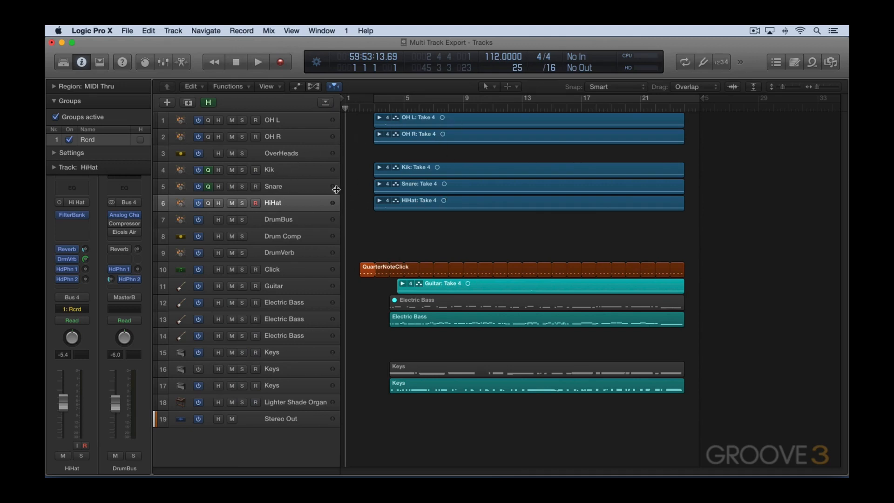
Step: Select the DrumBus track and examine the bus and aux channel strips in the mixer
{"action": "left_click", "coordinate": [279, 218]}
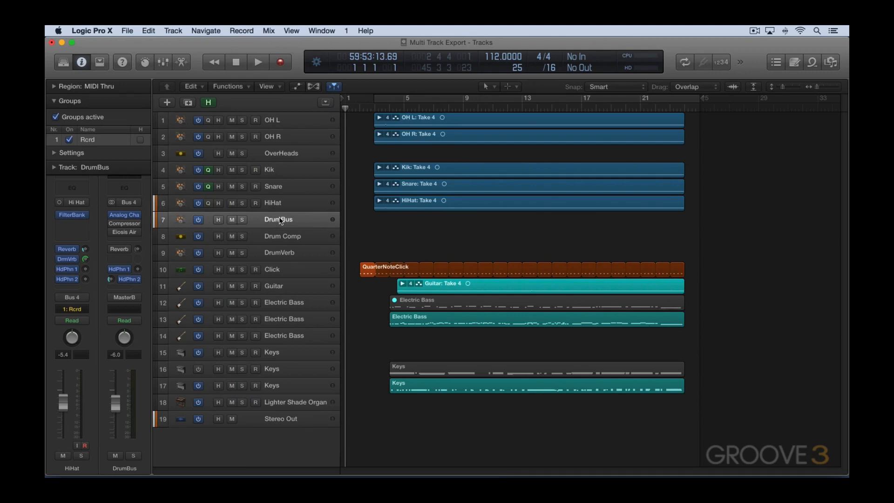
{"action": "key", "text": "x"}
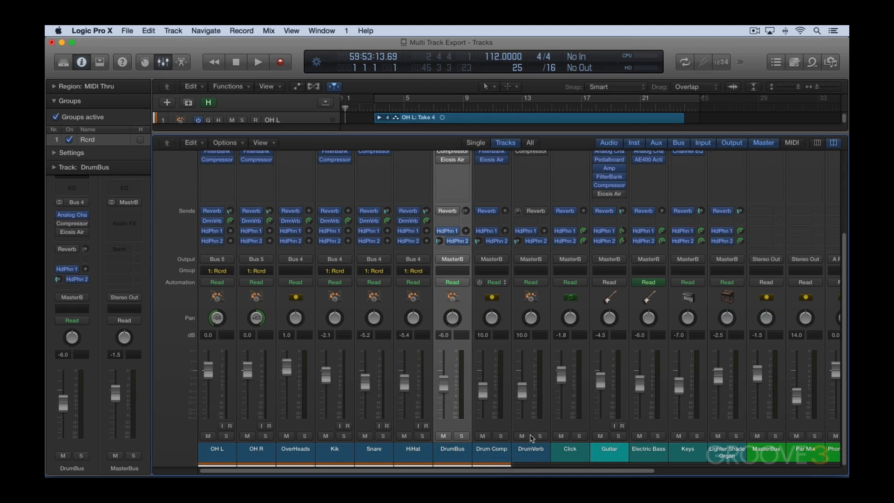
{"action": "left_click_drag", "start_coordinate": [534, 116], "coordinate": [532, 87]}
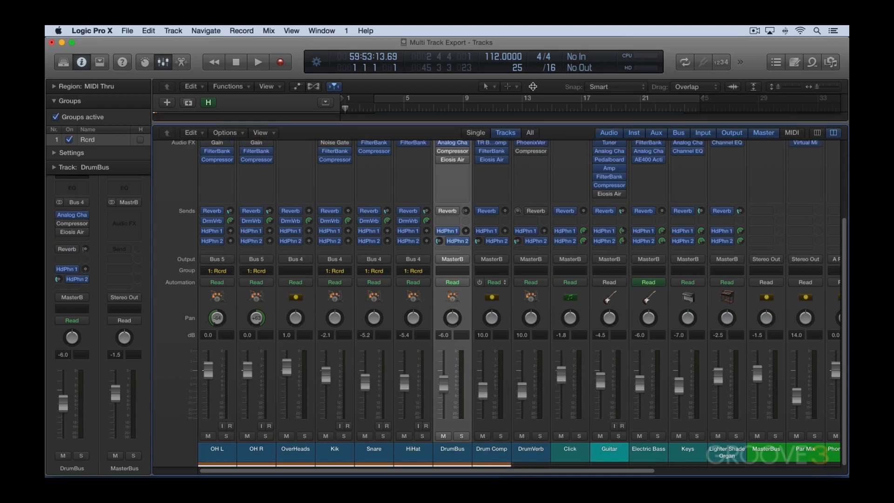
{"action": "scroll", "coordinate": [607, 429], "scroll_direction": "right", "scroll_amount": 8}
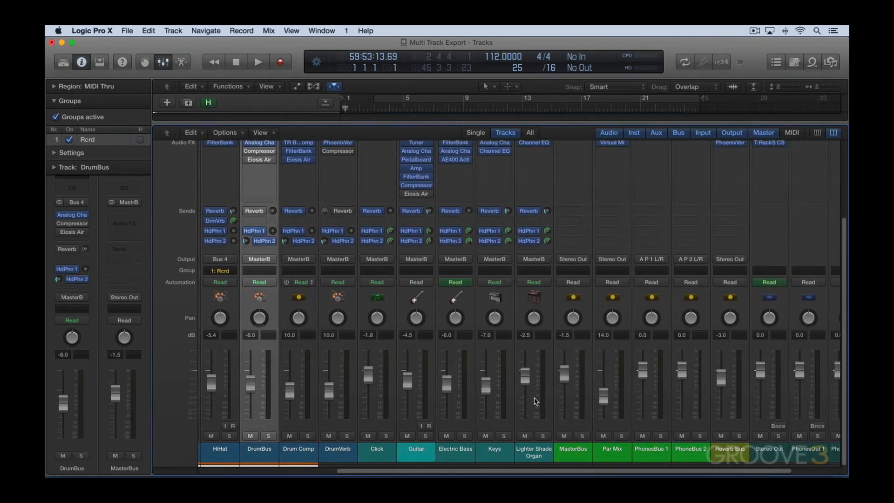
{"action": "key", "text": "x"}
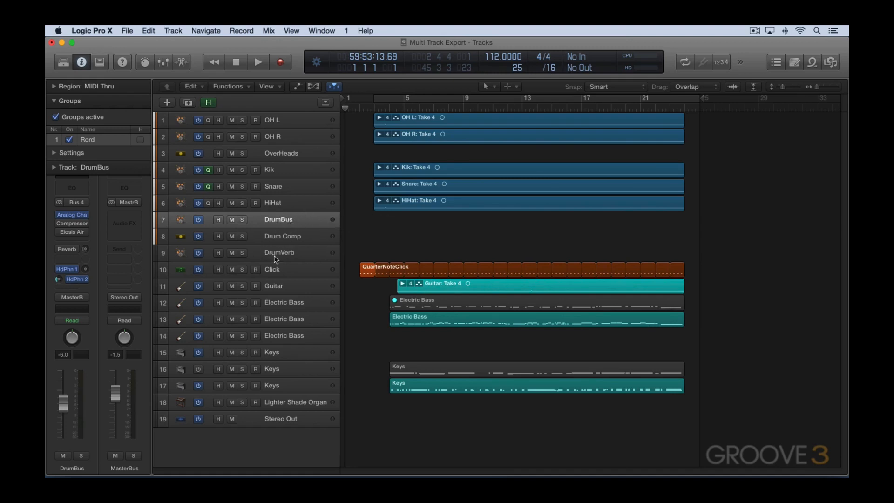
Step: Expand the track parameters in the inspector and compare the channel assignments of the three Electric Bass tracks
{"action": "left_click", "coordinate": [288, 304]}
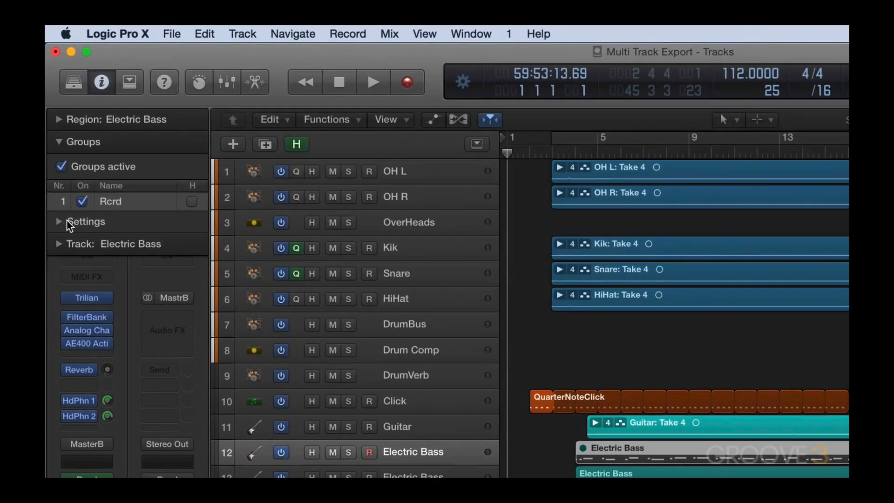
{"action": "left_click", "coordinate": [58, 245]}
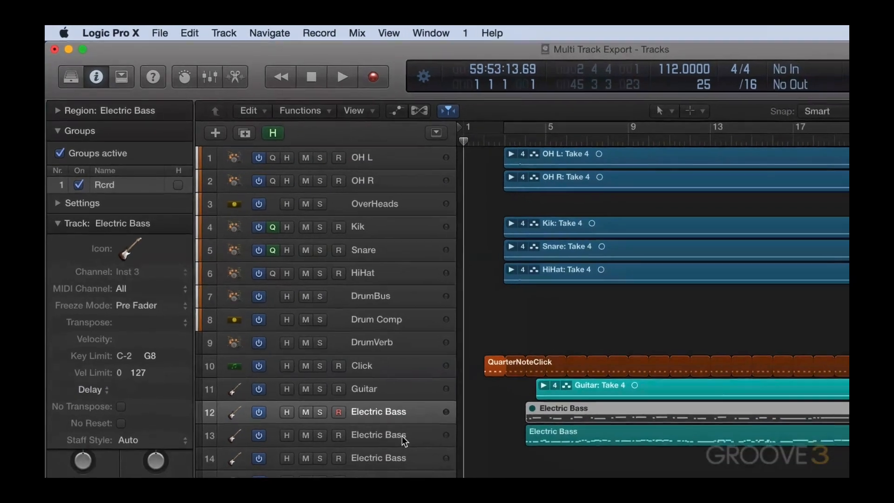
{"action": "left_click", "coordinate": [403, 440]}
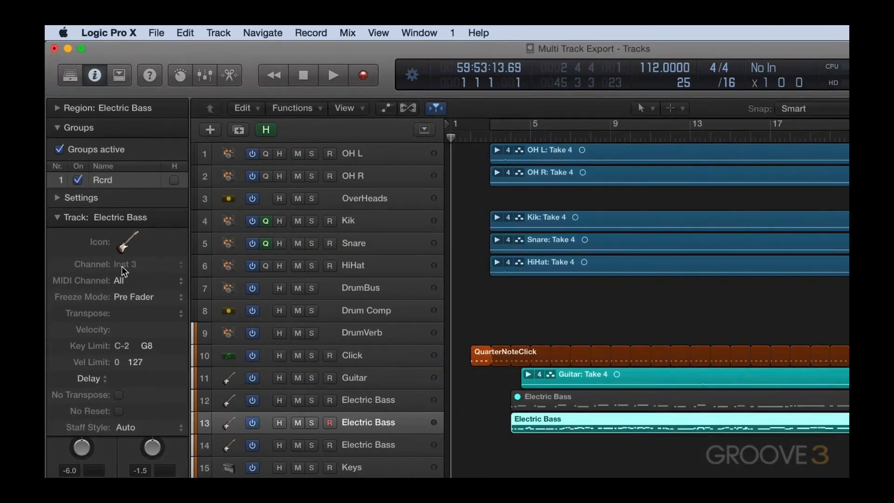
{"action": "left_click", "coordinate": [402, 446]}
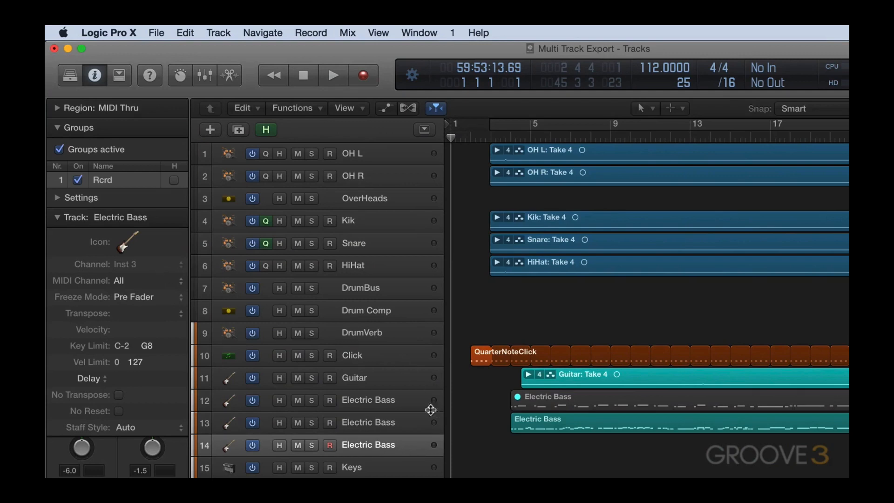
{"action": "left_click", "coordinate": [402, 424]}
{"action": "left_click", "coordinate": [391, 404]}
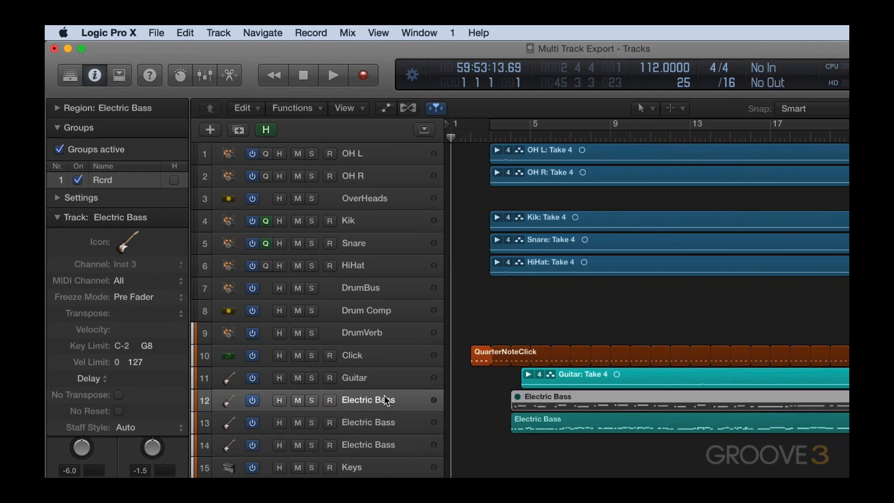
{"action": "left_click", "coordinate": [381, 423]}
{"action": "left_click", "coordinate": [392, 440]}
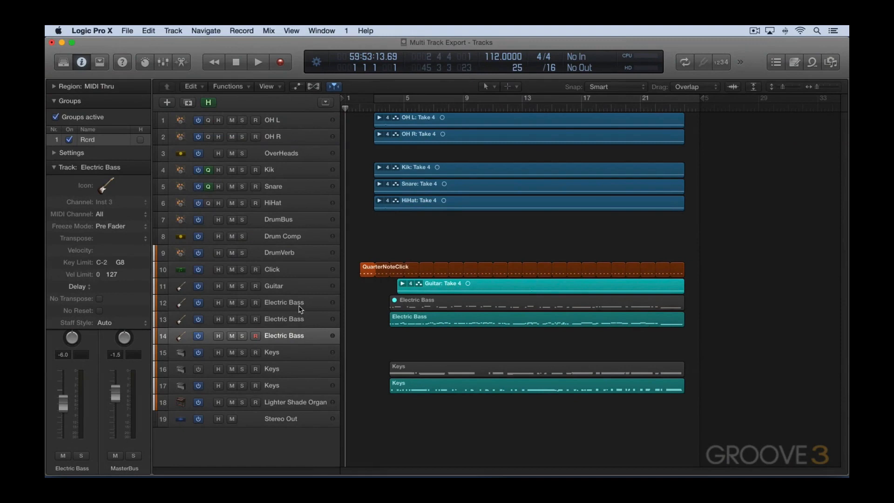
{"action": "left_click", "coordinate": [301, 305]}
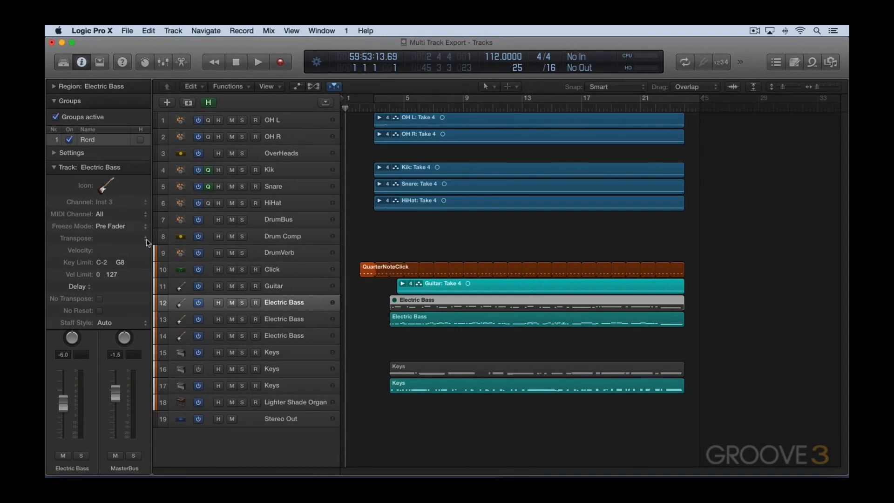
Step: Compare the channel assignments of the three Keys tracks and the Lighter Shade Organ track in the inspector
{"action": "left_click", "coordinate": [274, 353]}
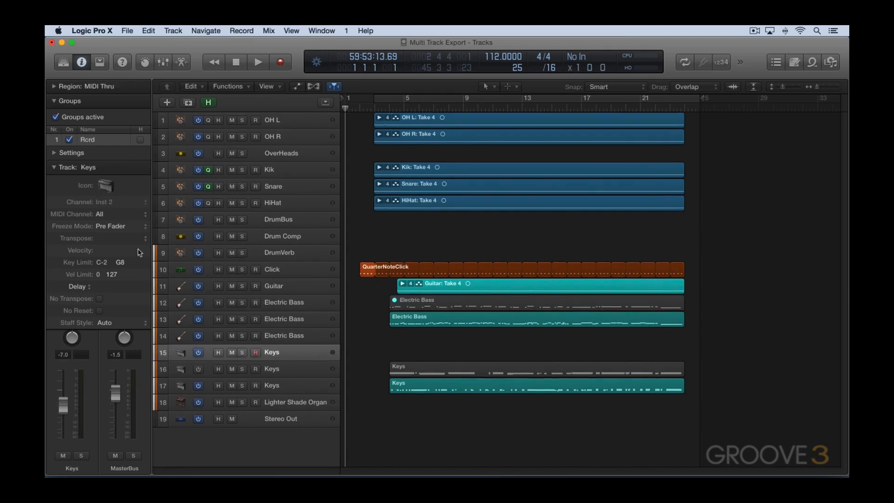
{"action": "left_click", "coordinate": [274, 371]}
{"action": "left_click", "coordinate": [275, 386]}
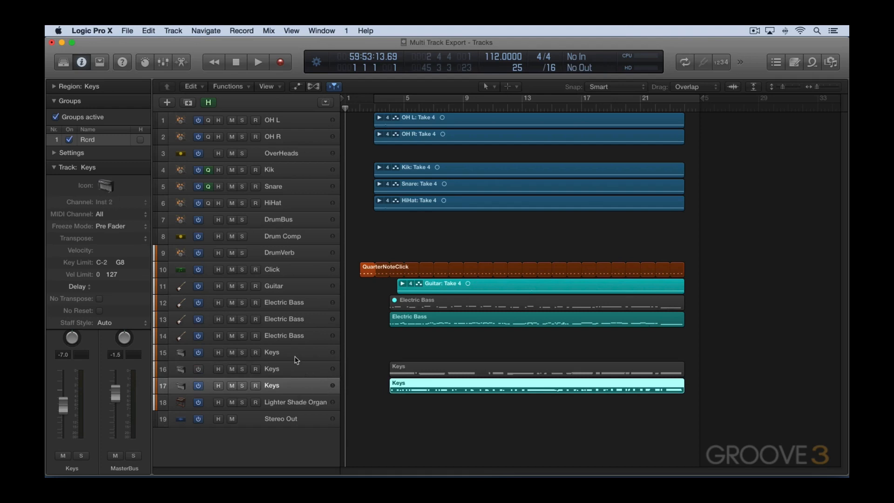
{"action": "left_click", "coordinate": [298, 407]}
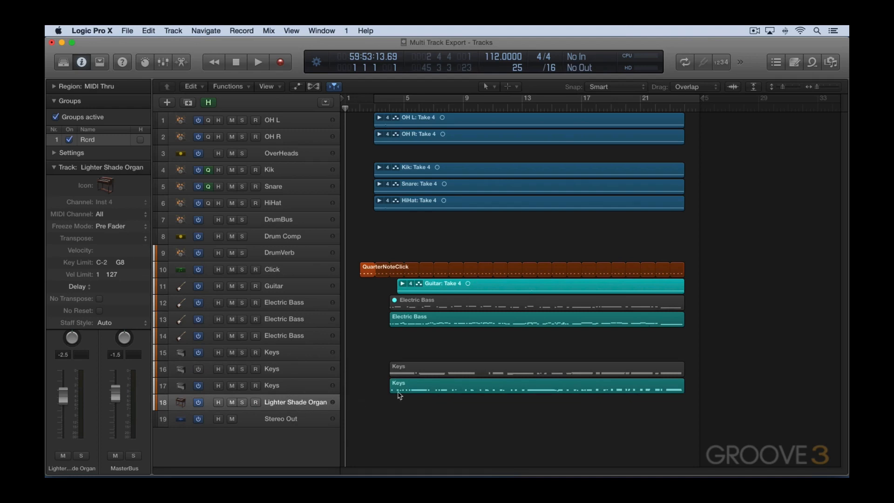
Step: Export all tracks as 16-bit AIFF audio files to the Exports folder, with Normalize at Overload Protection Only
{"action": "left_click", "coordinate": [128, 31]}
{"action": "mouse_move", "coordinate": [141, 256]}
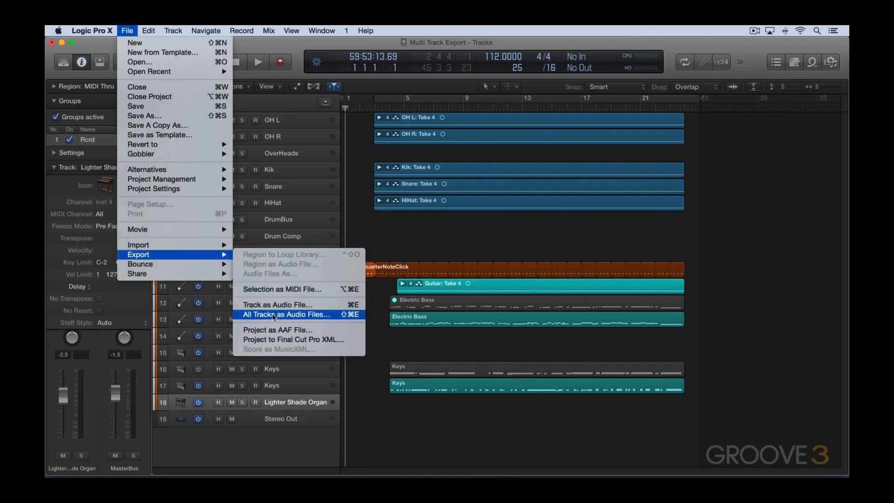
{"action": "left_click", "coordinate": [272, 314]}
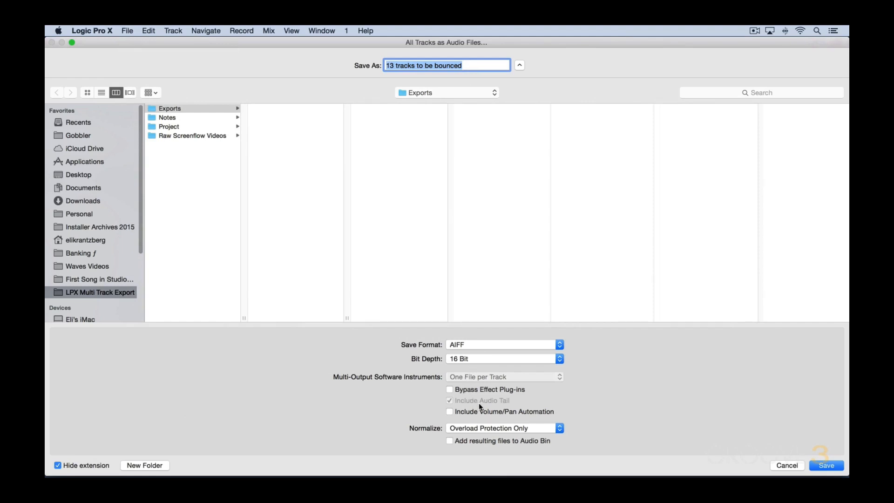
{"action": "left_click", "coordinate": [823, 464]}
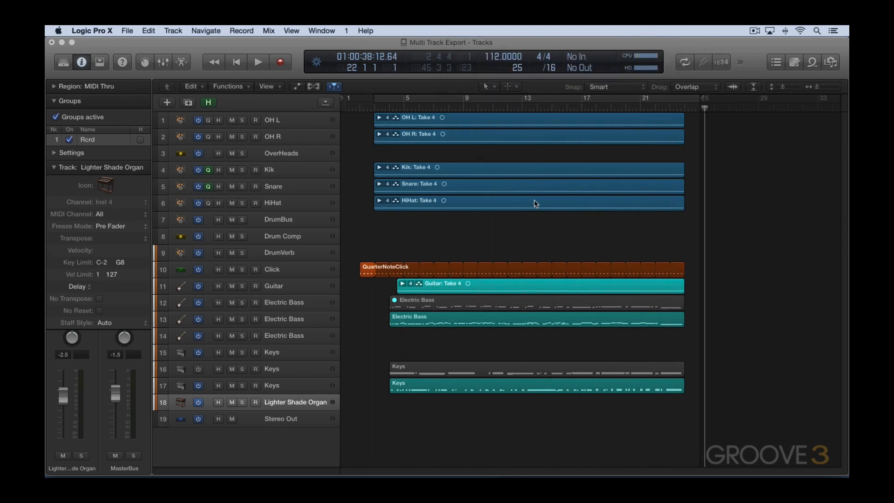
Step: Switch to Finder, compare the exported files in the Exports folder with the project's track list, and return to Logic Pro X
{"action": "key", "text": "super+Tab"}
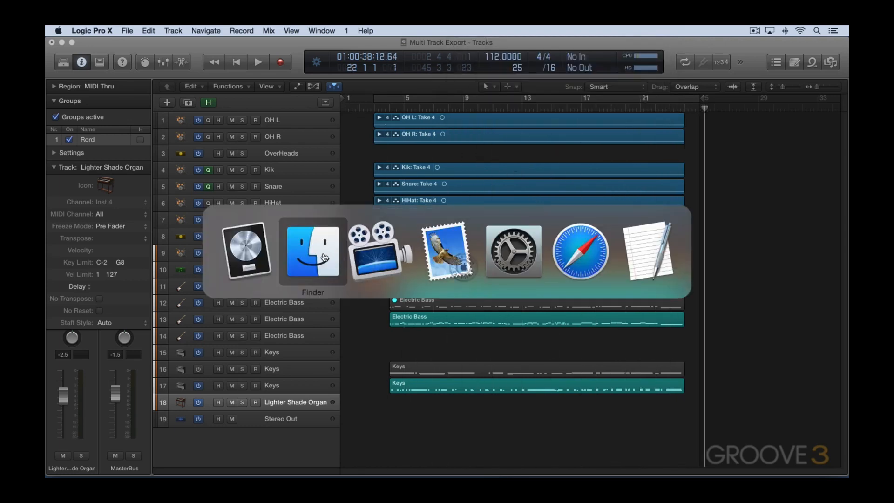
{"action": "key", "text": "super+2"}
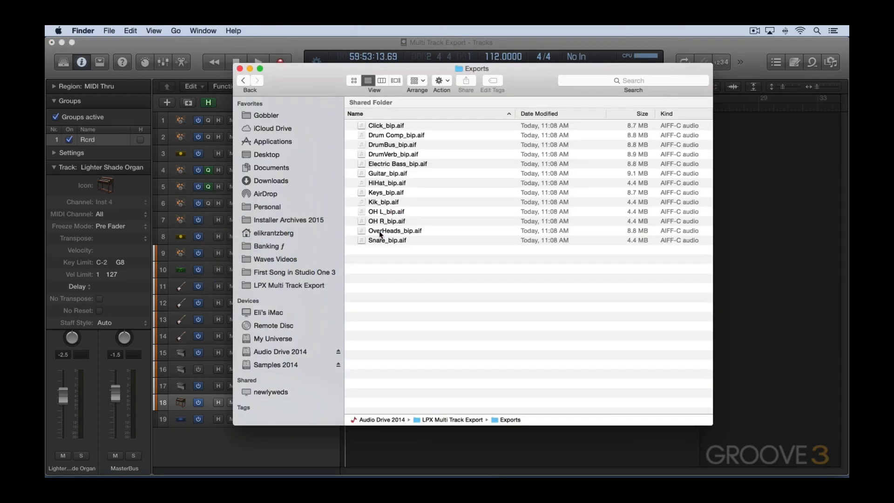
{"action": "left_click_drag", "start_coordinate": [353, 87], "coordinate": [490, 95]}
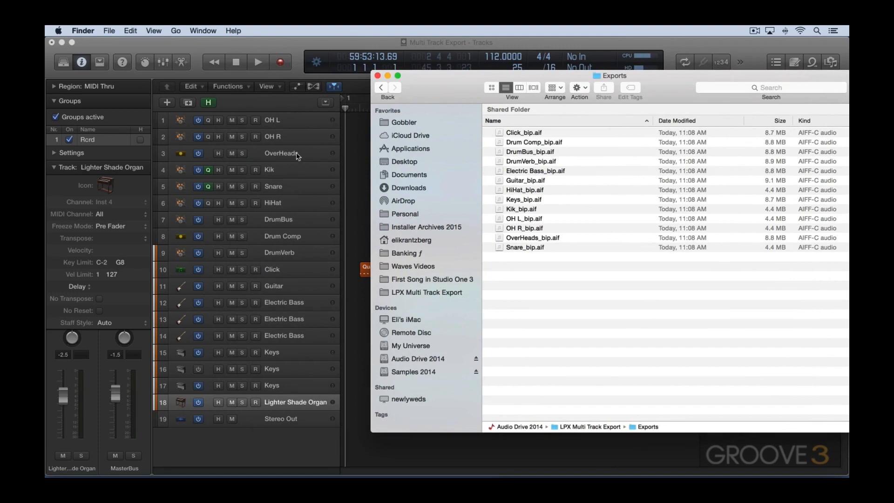
{"action": "mouse_move", "coordinate": [432, 92]}
{"action": "left_mouse_down"}
{"action": "mouse_move", "coordinate": [555, 117]}
{"action": "mouse_move", "coordinate": [430, 96]}
{"action": "left_mouse_up"}
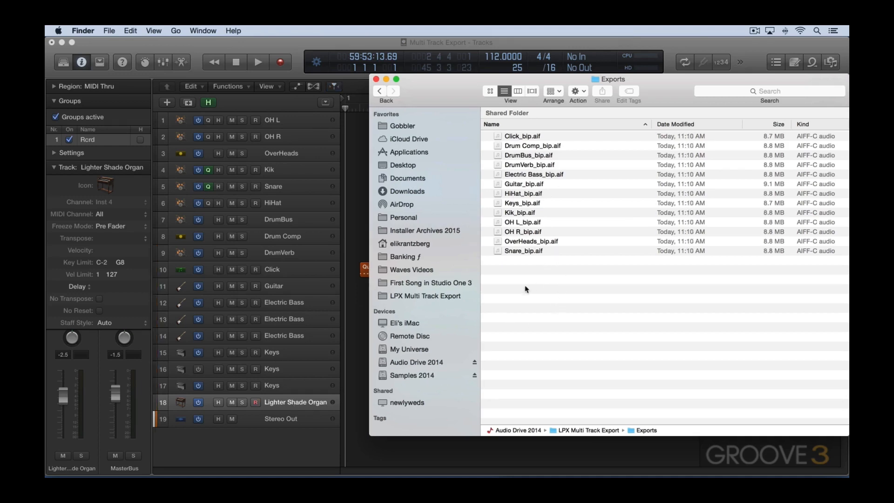
{"action": "left_click", "coordinate": [311, 440]}
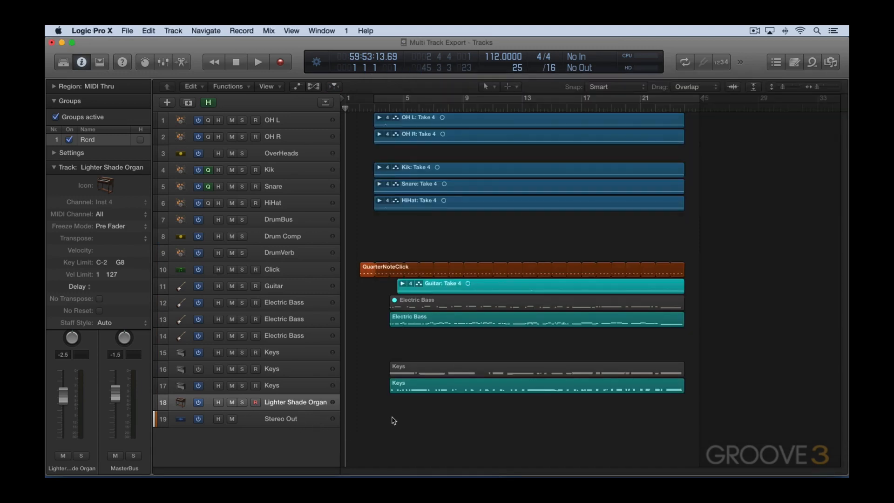
Step: Check the all-tracks export with a temporary empty region at bar 5 on the Lighter Shade Organ track, and delete the region
{"action": "key", "text": "t"}
{"action": "key", "text": "p"}
{"action": "left_click", "coordinate": [404, 405]}
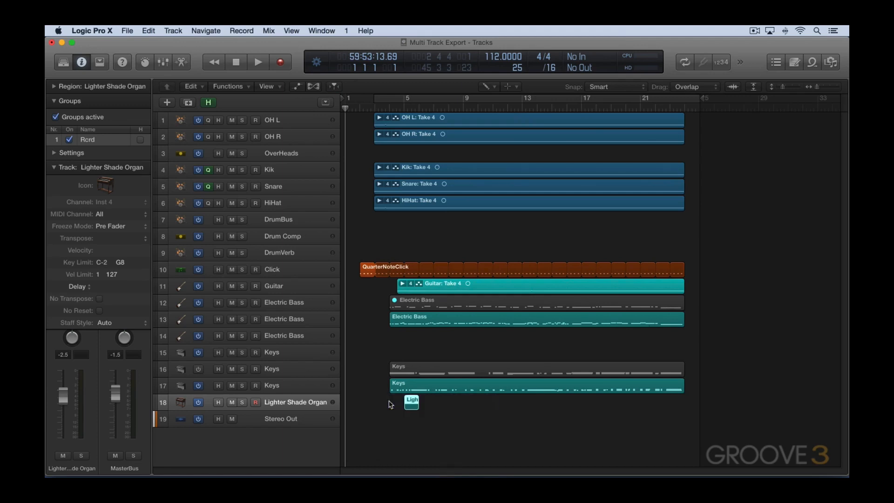
{"action": "key", "text": "super+shift+e"}
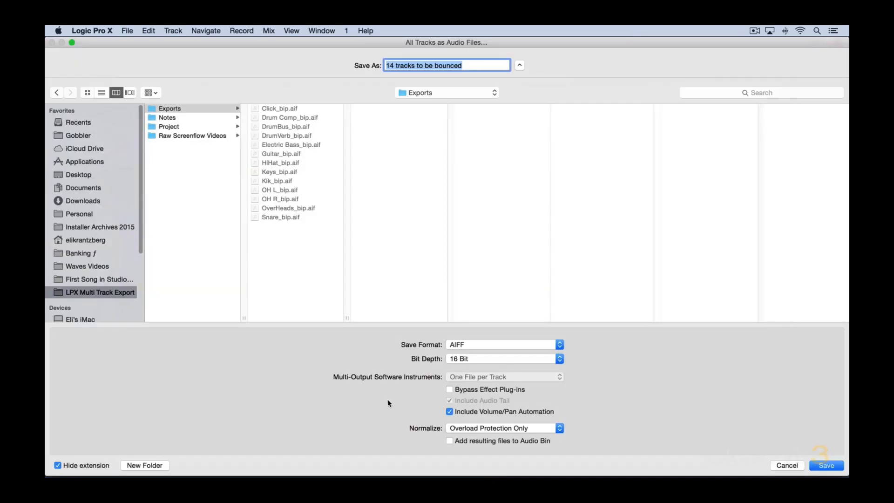
{"action": "key", "text": "Escape"}
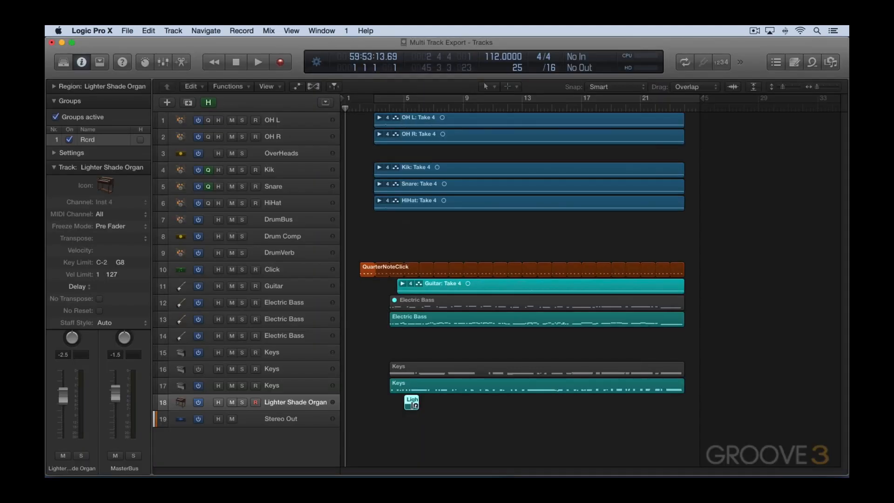
{"action": "key", "text": "Delete"}
Step: Check the all-tracks export with a temporary empty region at bar 5 on the Stereo Out track, and delete the region
{"action": "key", "text": "t"}
{"action": "key", "text": "p"}
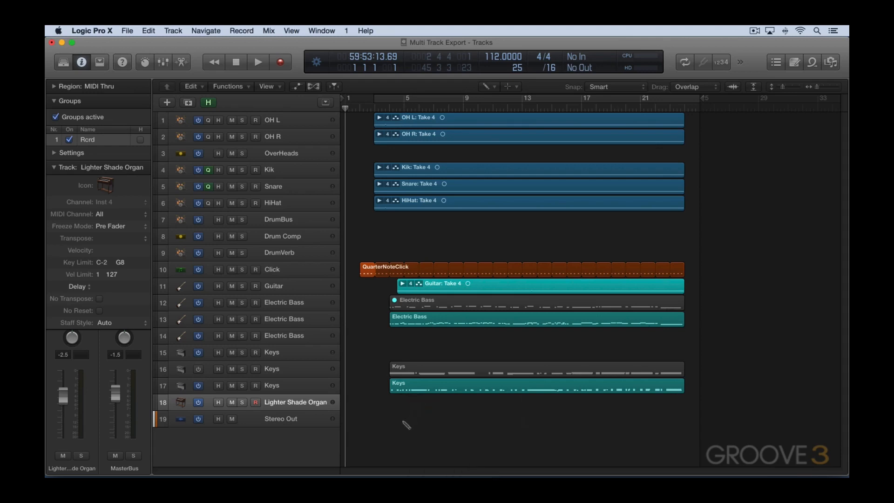
{"action": "left_click", "coordinate": [408, 422]}
{"action": "key", "text": "t"}
{"action": "key", "text": "t"}
{"action": "key", "text": "super+shift+e"}
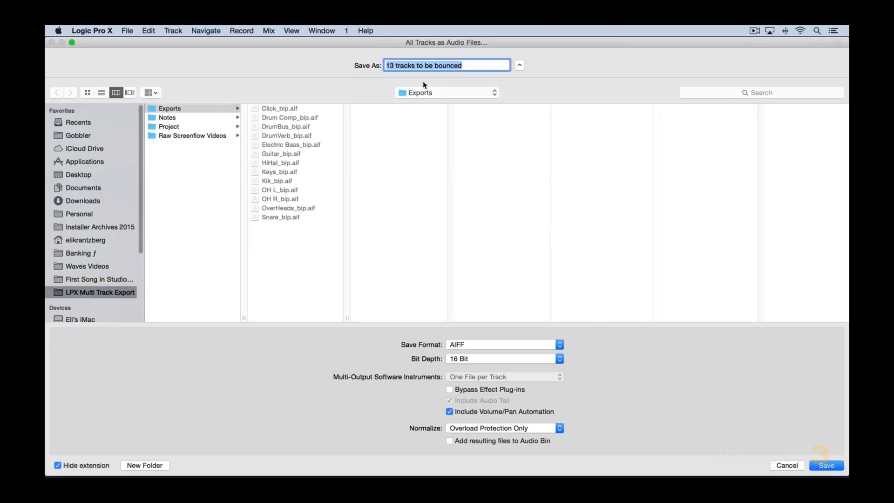
{"action": "key", "text": "Escape"}
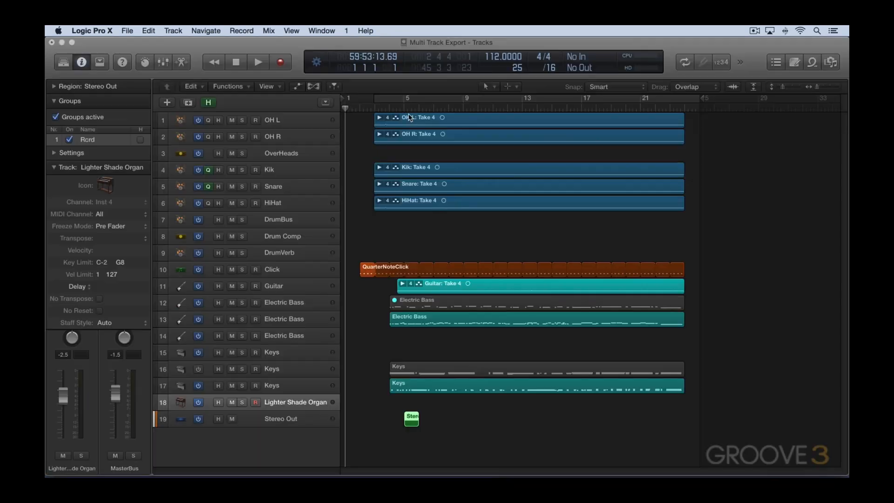
{"action": "left_click_drag", "start_coordinate": [395, 421], "coordinate": [428, 423]}
{"action": "key", "text": "Delete"}
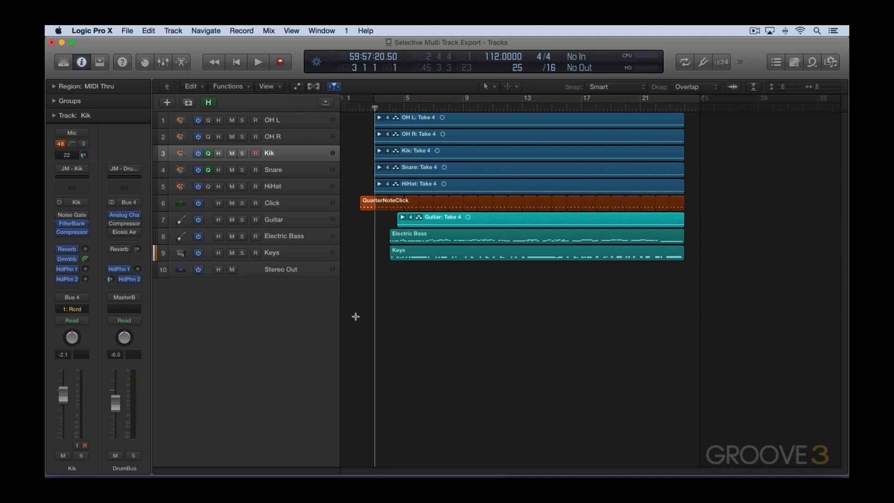
Step: Check how many tracks the all-tracks export includes with the Click track on and with it switched off
{"action": "key", "text": "super+shift+e"}
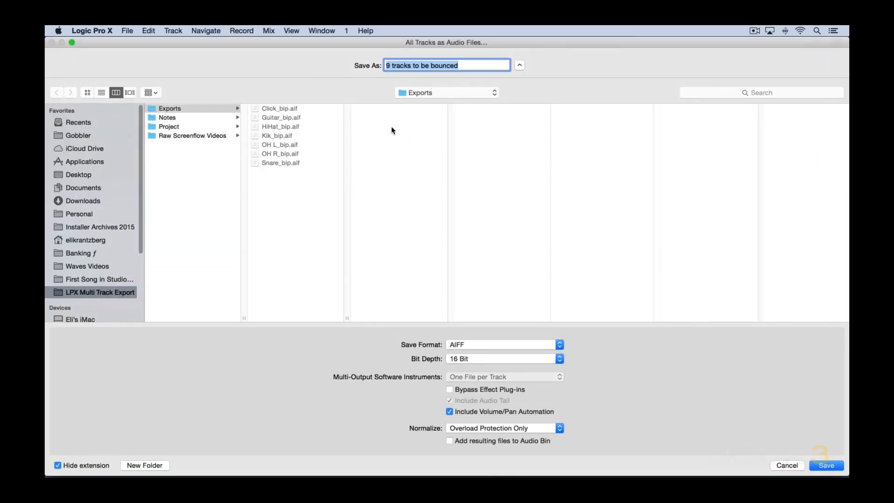
{"action": "key", "text": "Escape"}
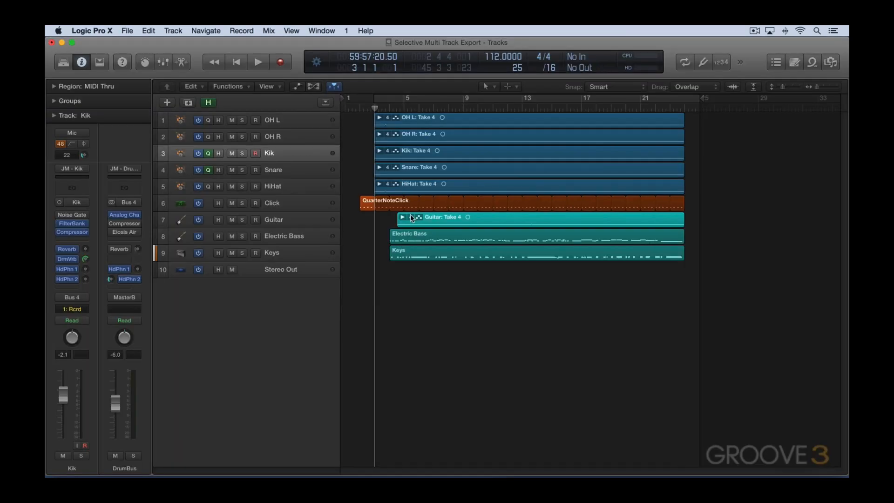
{"action": "left_click", "coordinate": [199, 203]}
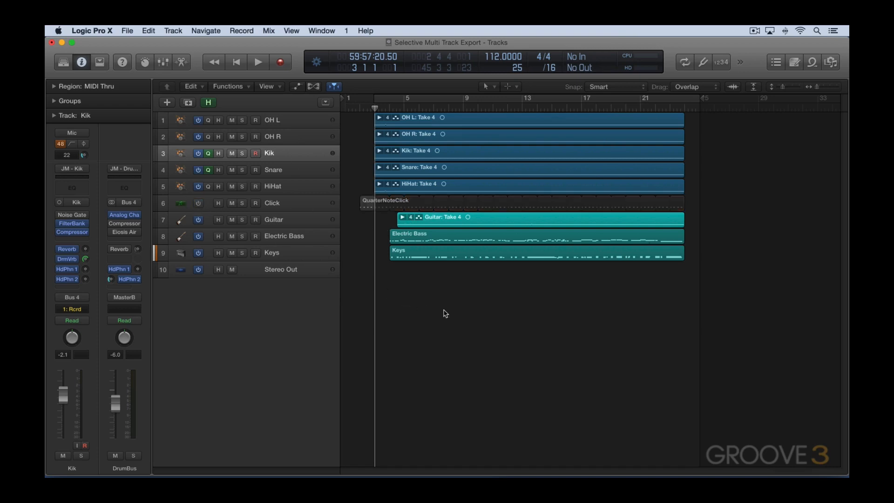
{"action": "key", "text": "super+shift+e"}
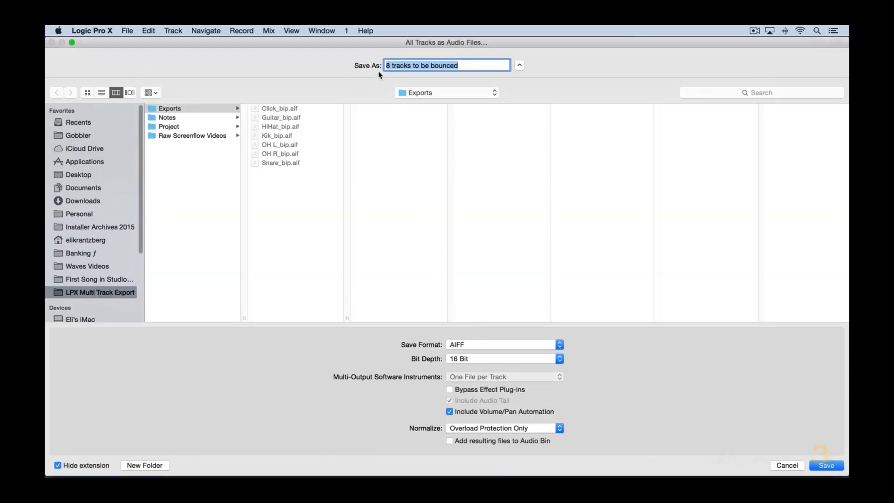
{"action": "key", "text": "Escape"}
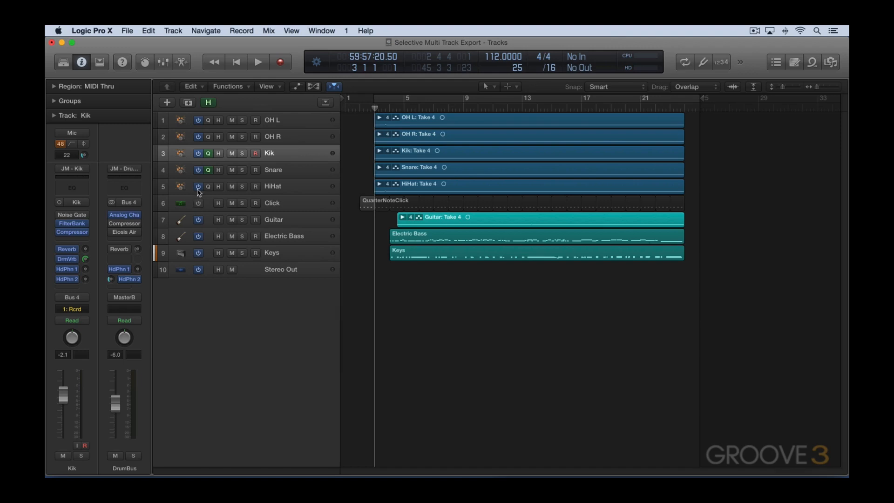
Step: Switch off the Guitar and Electric Bass tracks and check the all-tracks export again without saving
{"action": "left_click", "coordinate": [199, 219]}
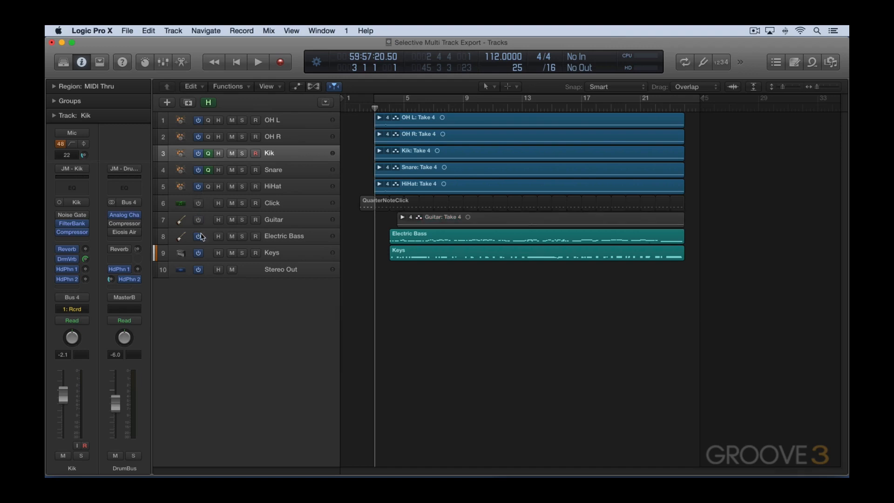
{"action": "left_click", "coordinate": [199, 236]}
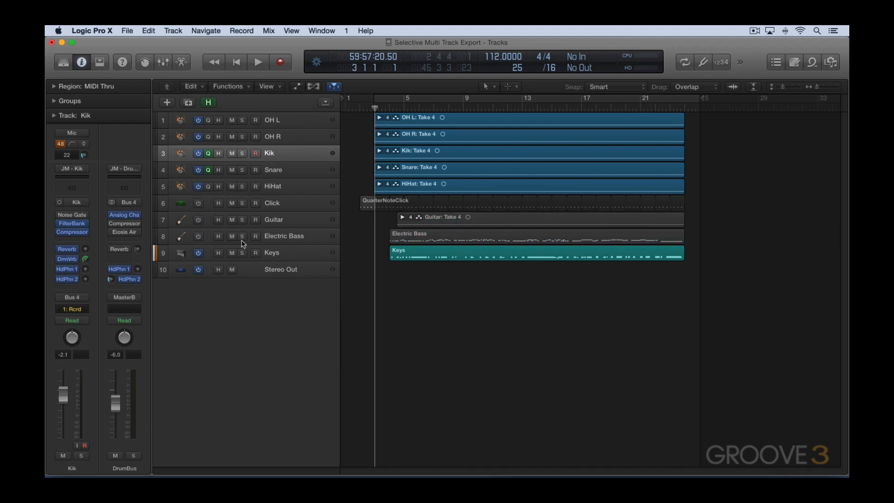
{"action": "key", "text": "super+shift+e"}
{"action": "key", "text": "Escape"}
Step: Switch the Electric Bass, Guitar and Click tracks back on and recheck the all-tracks export without saving
{"action": "left_click", "coordinate": [199, 237]}
{"action": "left_click", "coordinate": [199, 220]}
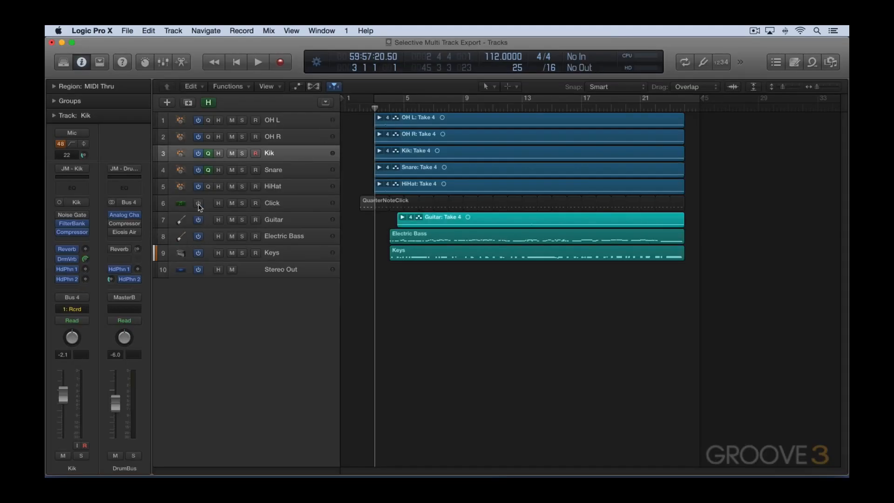
{"action": "left_click", "coordinate": [199, 203]}
{"action": "left_click", "coordinate": [199, 203]}
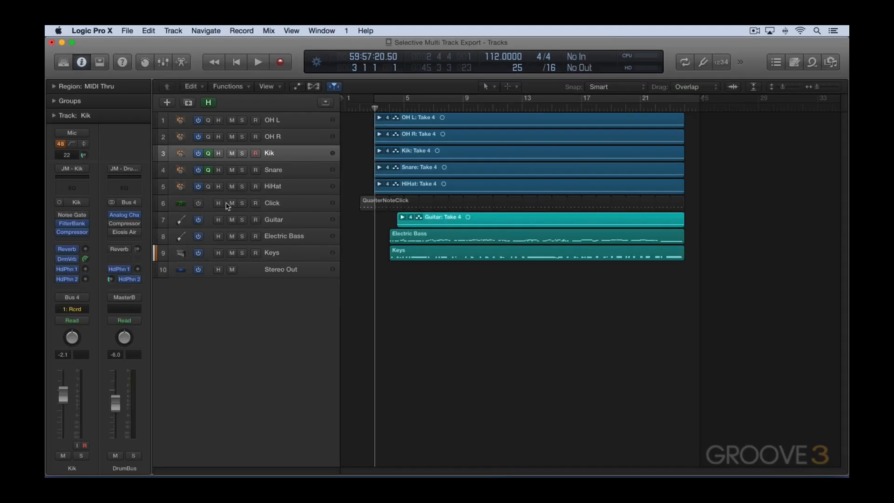
{"action": "left_click", "coordinate": [199, 203]}
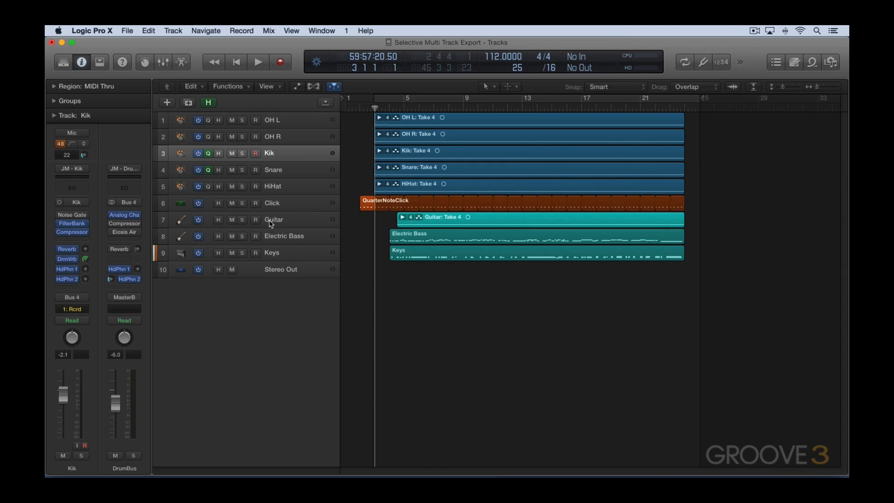
{"action": "key", "text": "super+shift+e"}
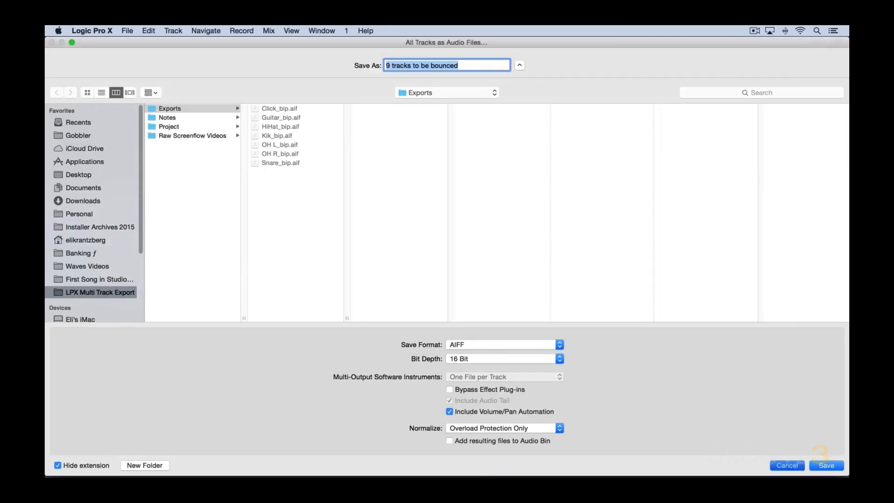
{"action": "key", "text": "Escape"}
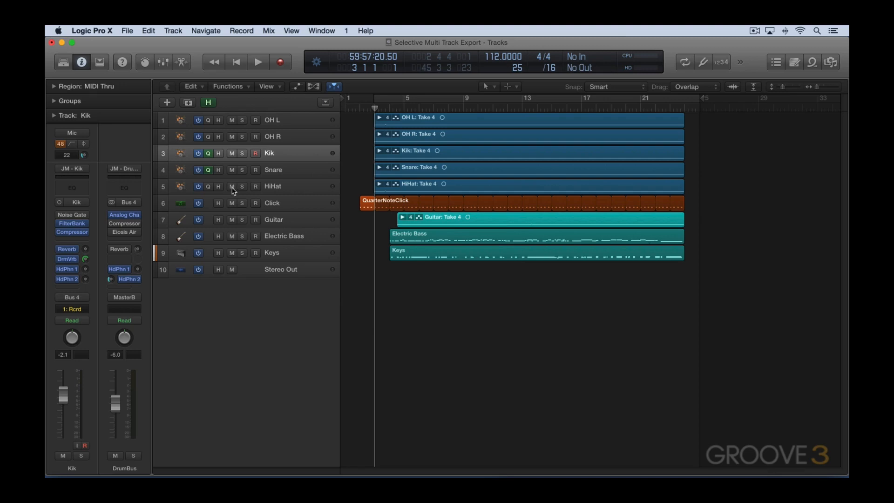
Step: Mute the HiHat, Click and Guitar tracks and check how many tracks the all-tracks export includes
{"action": "mouse_move", "coordinate": [233, 190]}
{"action": "left_mouse_down"}
{"action": "mouse_move", "coordinate": [234, 219]}
{"action": "mouse_move", "coordinate": [266, 222]}
{"action": "left_mouse_up"}
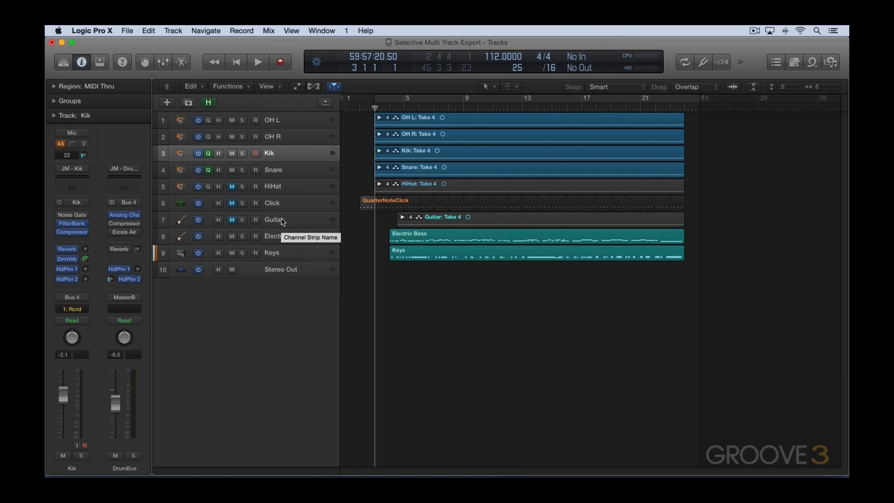
{"action": "key", "text": "super+shift+e"}
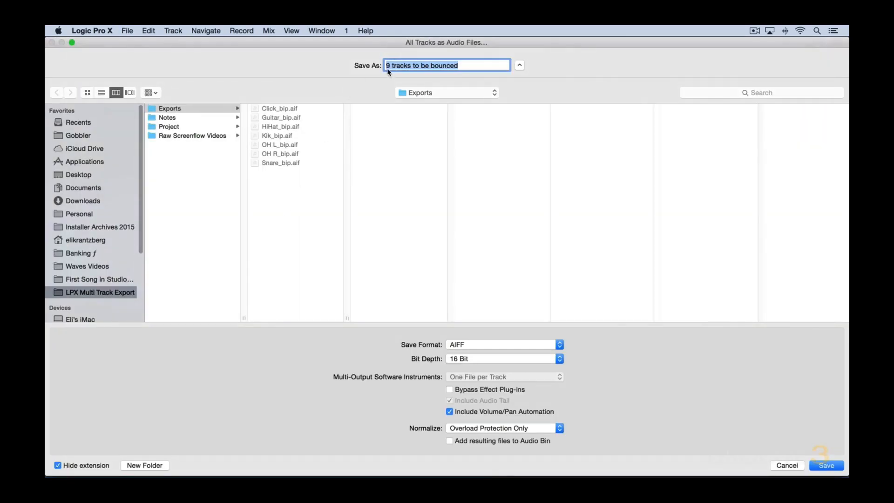
{"action": "key", "text": "Escape"}
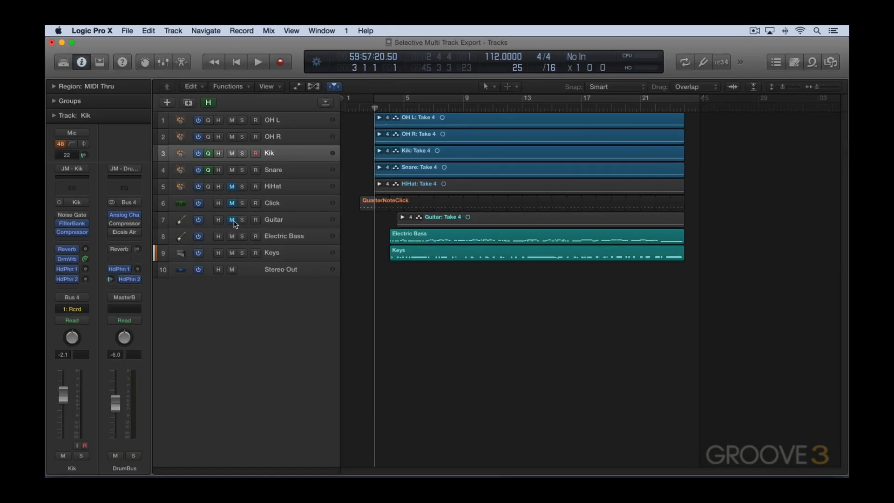
Step: Unmute the Guitar, Click and HiHat tracks
{"action": "left_click", "coordinate": [234, 221]}
{"action": "left_click", "coordinate": [233, 205]}
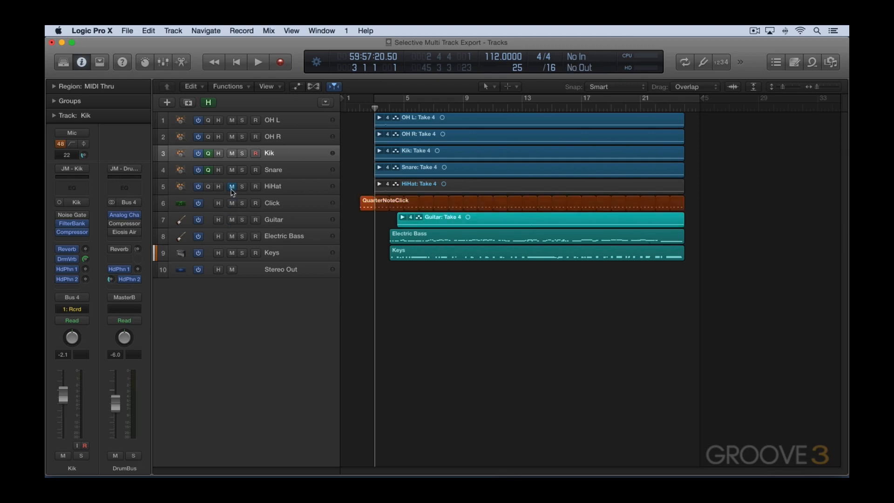
{"action": "left_click", "coordinate": [232, 188]}
Step: Hide the HiHat, Click and Guitar tracks and check how many tracks the all-tracks export includes without saving
{"action": "left_click", "coordinate": [219, 187]}
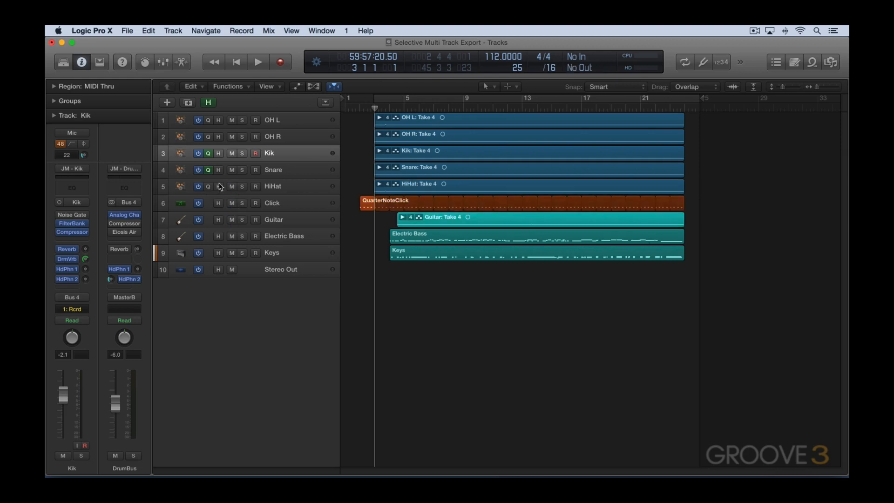
{"action": "left_click", "coordinate": [220, 203]}
{"action": "key", "text": "h"}
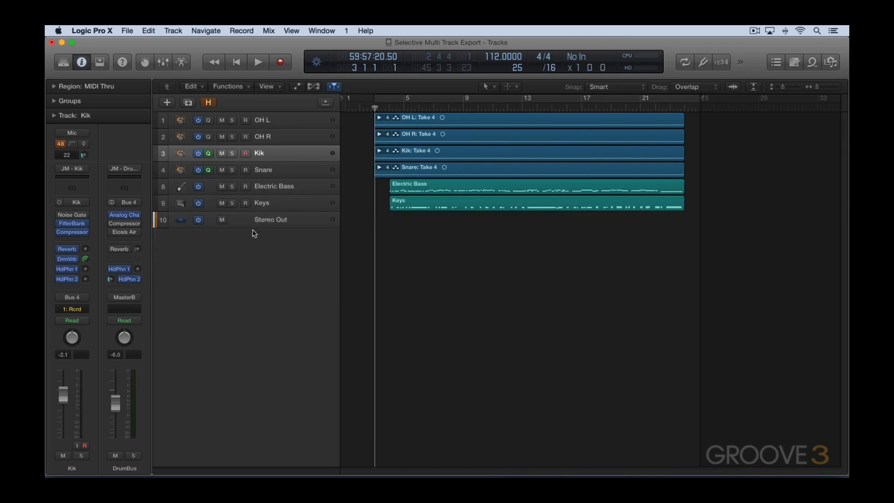
{"action": "key", "text": "super+shift+e"}
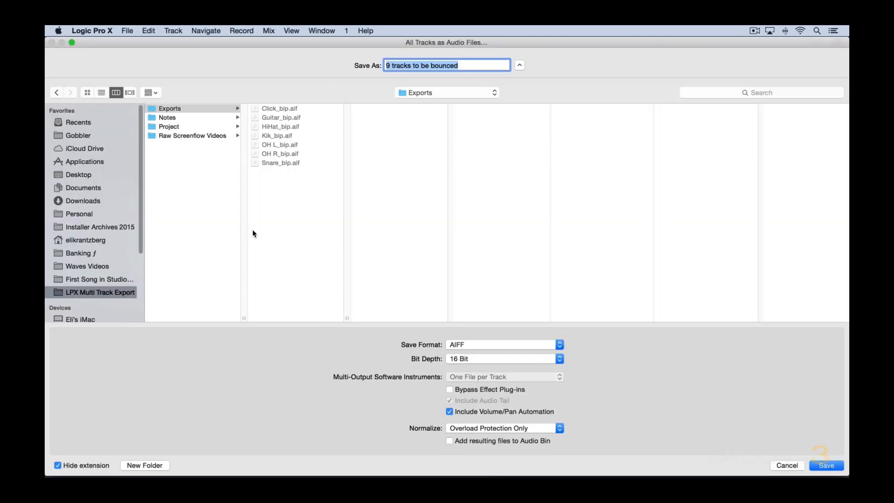
{"action": "key", "text": "Escape"}
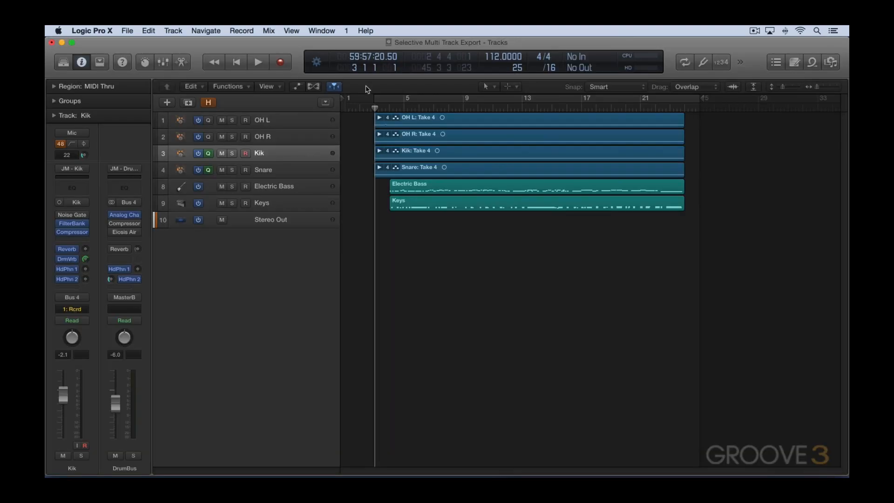
Step: Reveal the hidden tracks and clear the hide setting on the HiHat, Click and Guitar tracks
{"action": "key", "text": "h"}
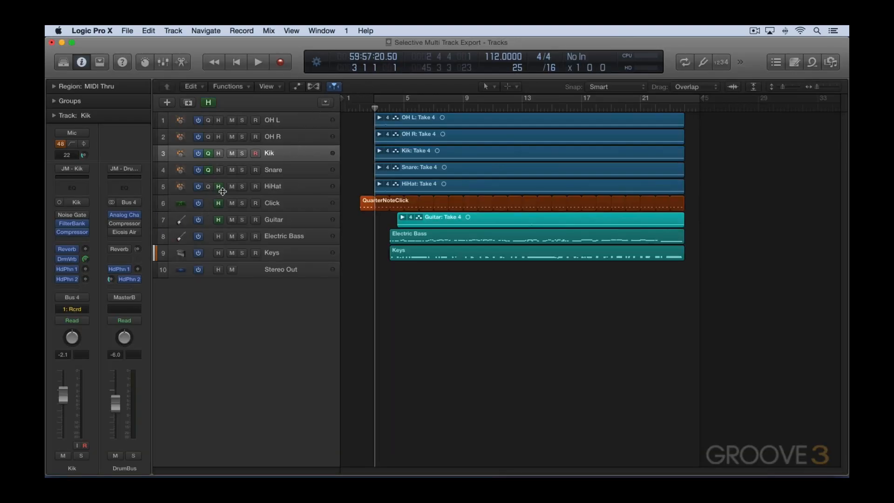
{"action": "left_click", "coordinate": [219, 186]}
{"action": "left_click", "coordinate": [218, 203]}
{"action": "left_click", "coordinate": [219, 219]}
Step: Pack the Guitar, Electric Bass and Keys regions into a folder
{"action": "left_click_drag", "start_coordinate": [483, 287], "coordinate": [429, 227]}
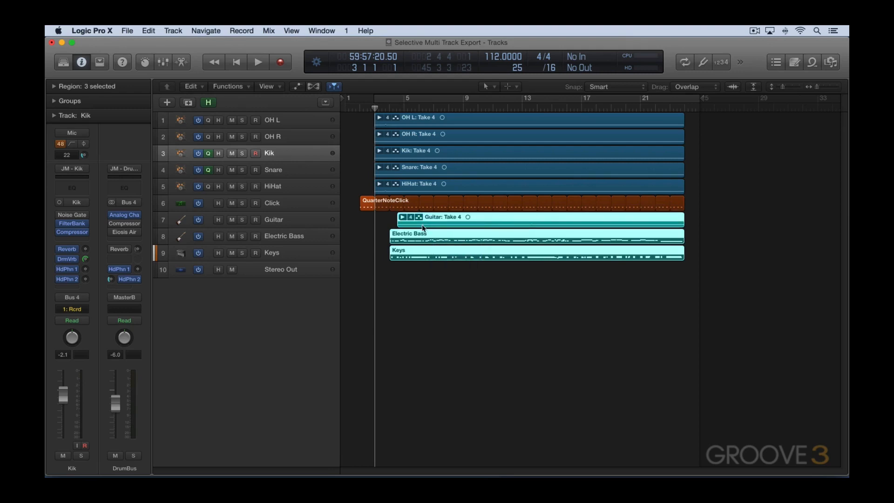
{"action": "right_click", "coordinate": [430, 231]}
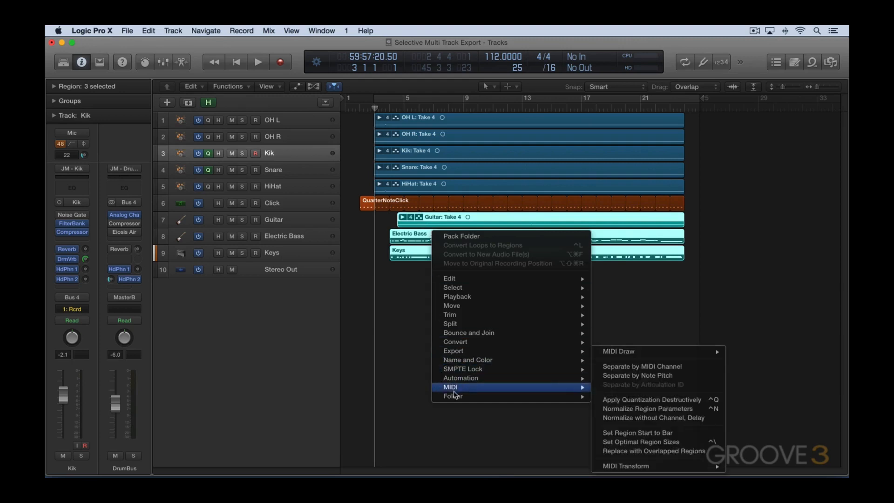
{"action": "mouse_move", "coordinate": [459, 397]}
{"action": "left_click", "coordinate": [616, 397]}
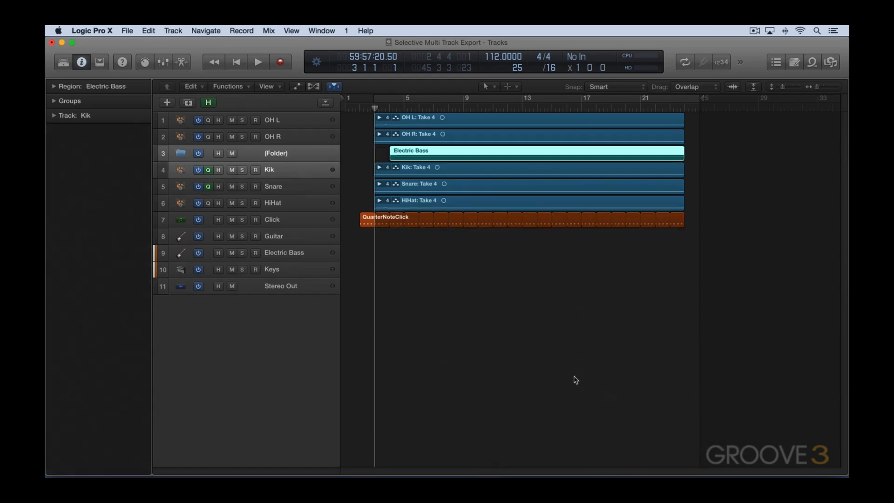
Step: Check the all-tracks export with the folder track selected without saving, and undo the folder packing
{"action": "left_click", "coordinate": [303, 157]}
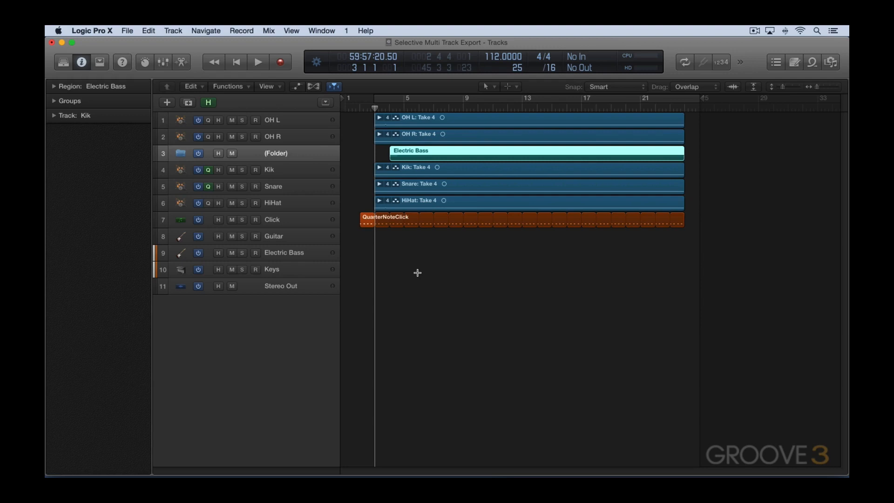
{"action": "key", "text": "super+shift+e"}
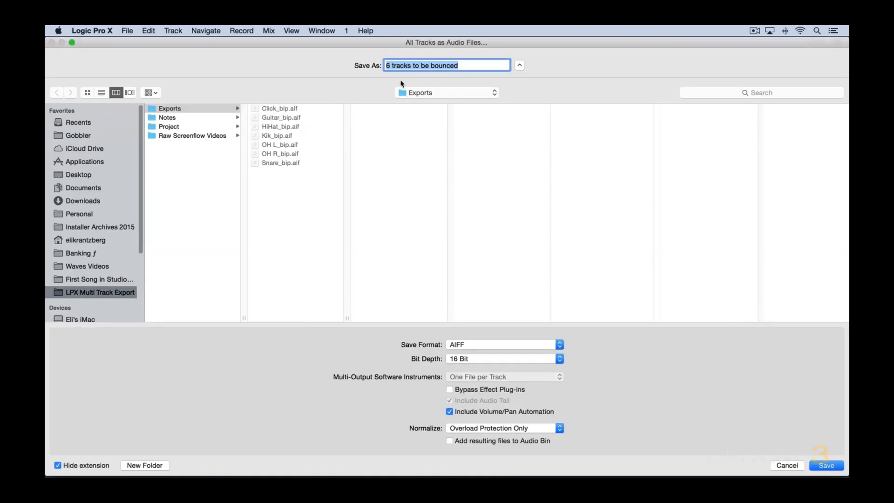
{"action": "key", "text": "Escape"}
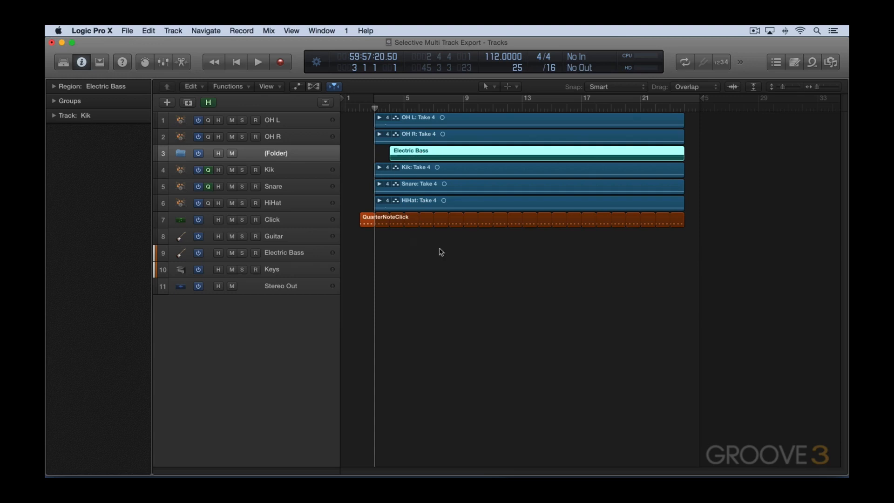
{"action": "key", "text": "super+z"}
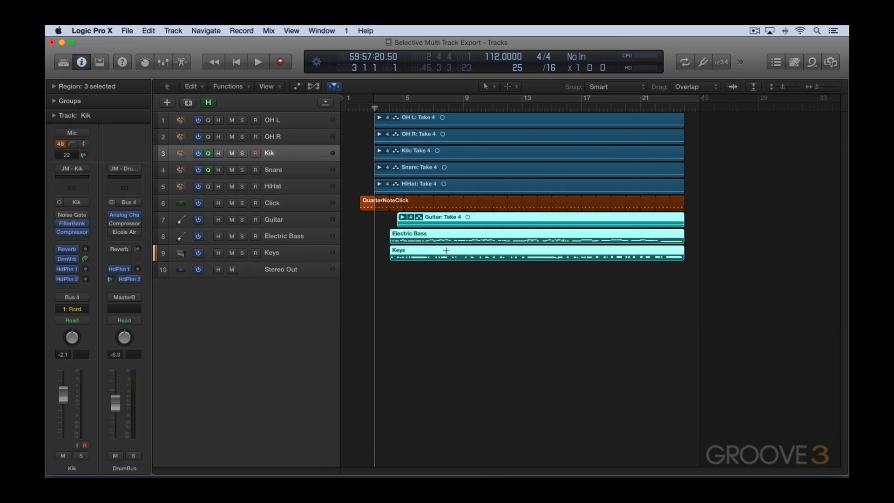
{"action": "left_click", "coordinate": [471, 280]}
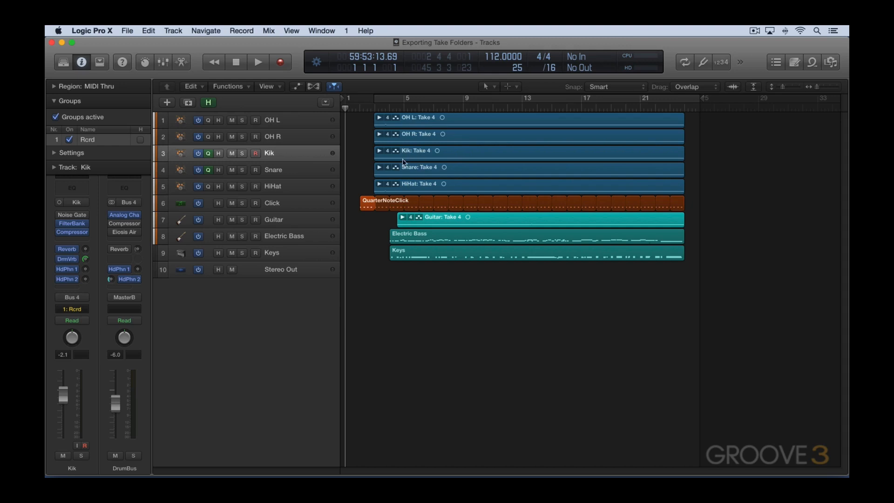
Step: Change the active take of the Guitar take folder to Take 6, back to Take 4, and finally to Take 1
{"action": "left_click", "coordinate": [413, 220]}
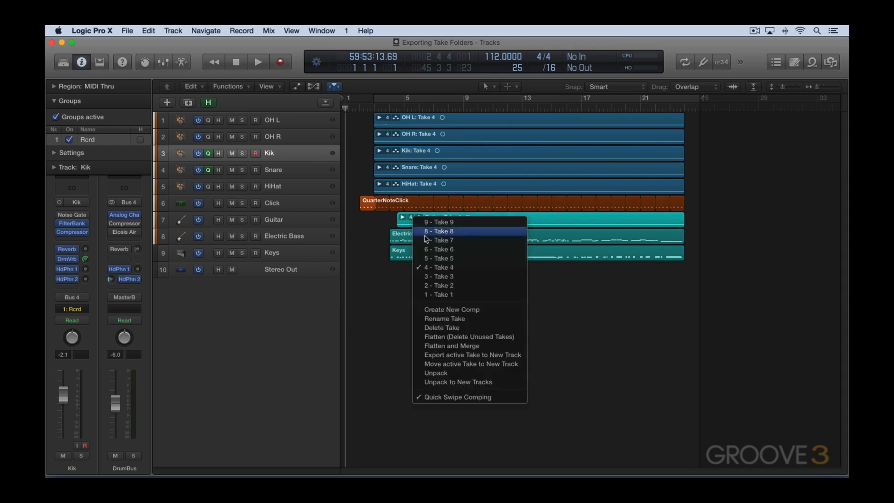
{"action": "left_click", "coordinate": [435, 251]}
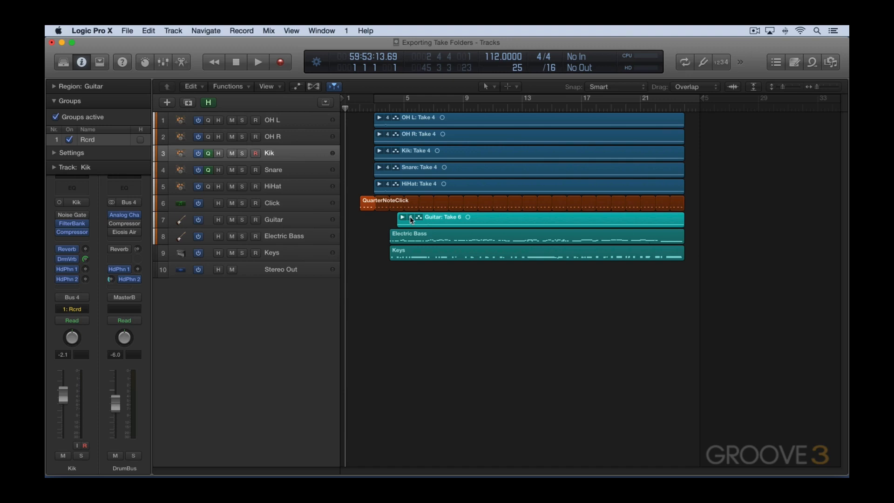
{"action": "left_click", "coordinate": [411, 217]}
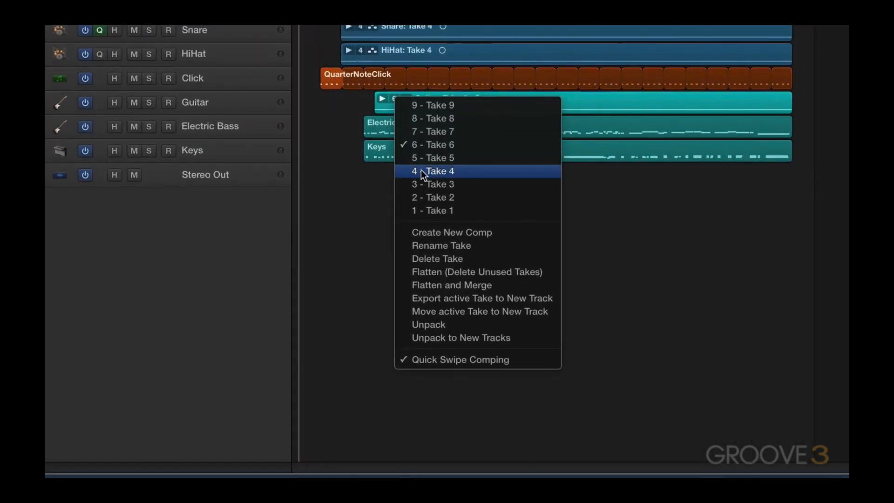
{"action": "left_click", "coordinate": [421, 171]}
{"action": "left_click", "coordinate": [393, 98]}
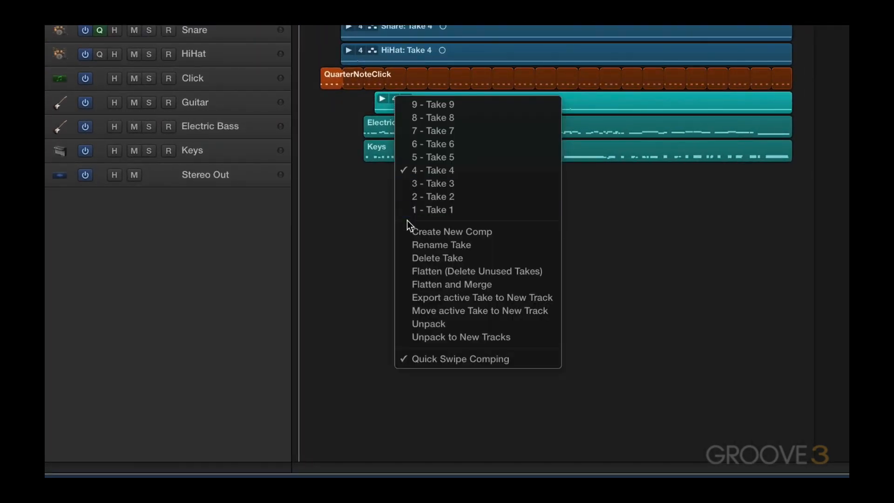
{"action": "left_click", "coordinate": [423, 192]}
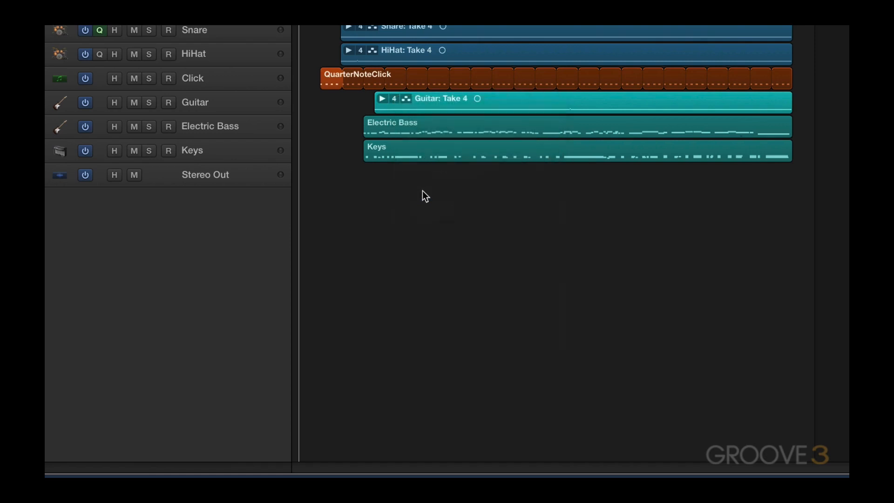
Step: Unpack the Guitar take folder and compare the channel assignments of the Guitar tracks 7, 8 and 9
{"action": "left_click", "coordinate": [394, 99]}
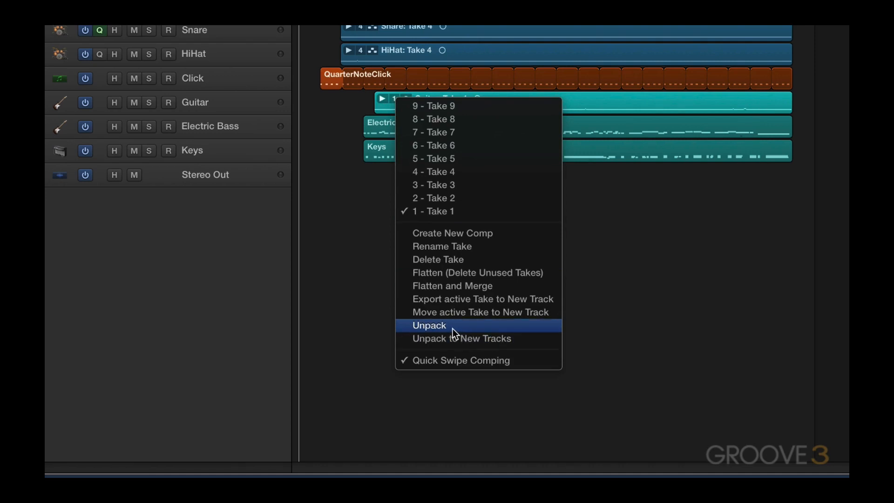
{"action": "left_click", "coordinate": [432, 326]}
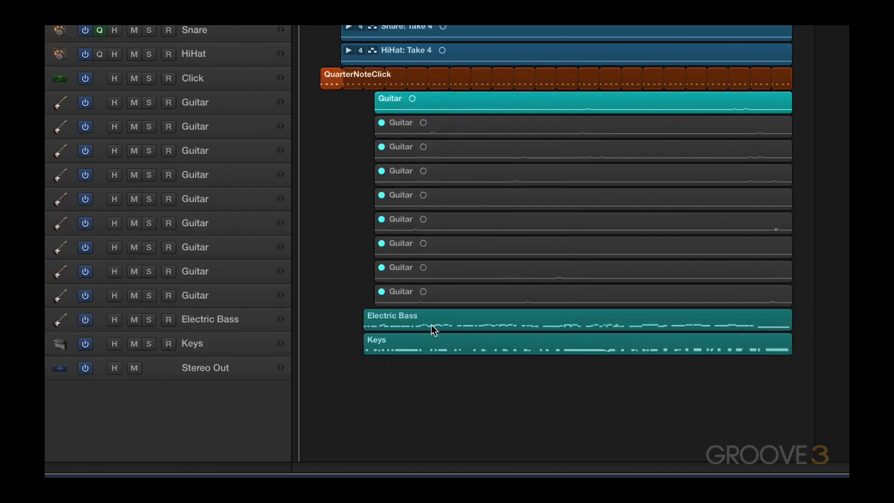
{"action": "left_click", "coordinate": [200, 106]}
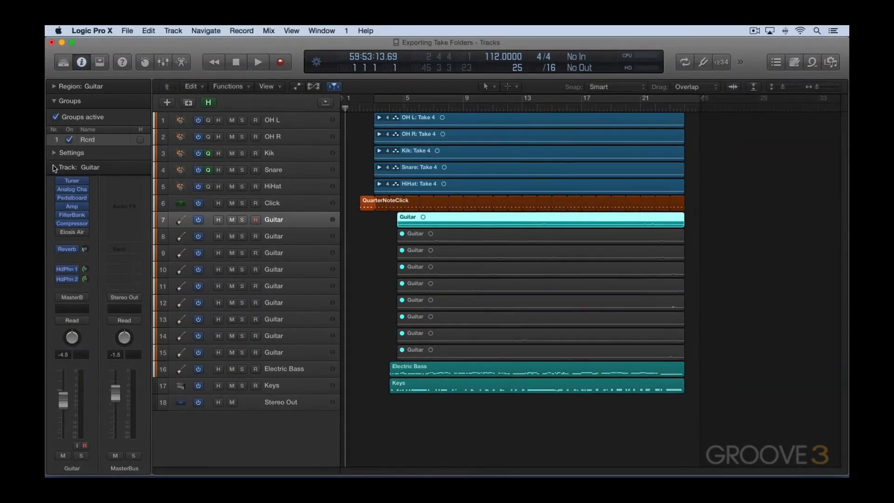
{"action": "left_click", "coordinate": [54, 167]}
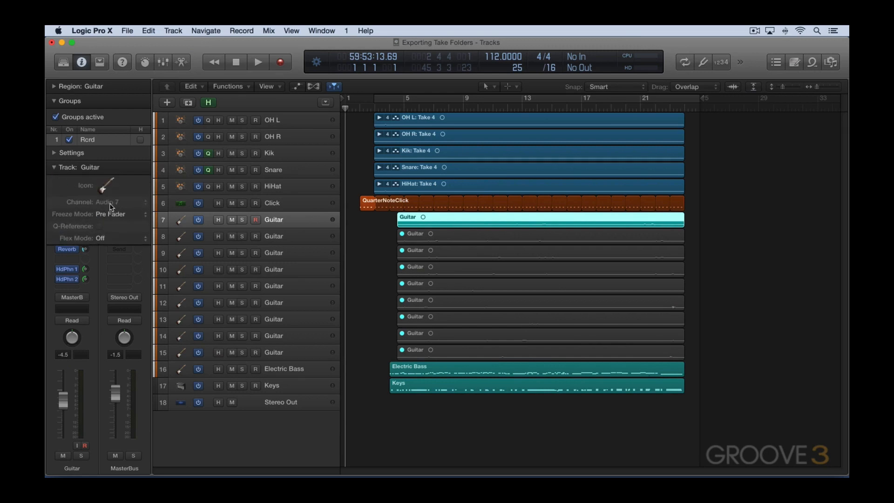
{"action": "left_click", "coordinate": [271, 238]}
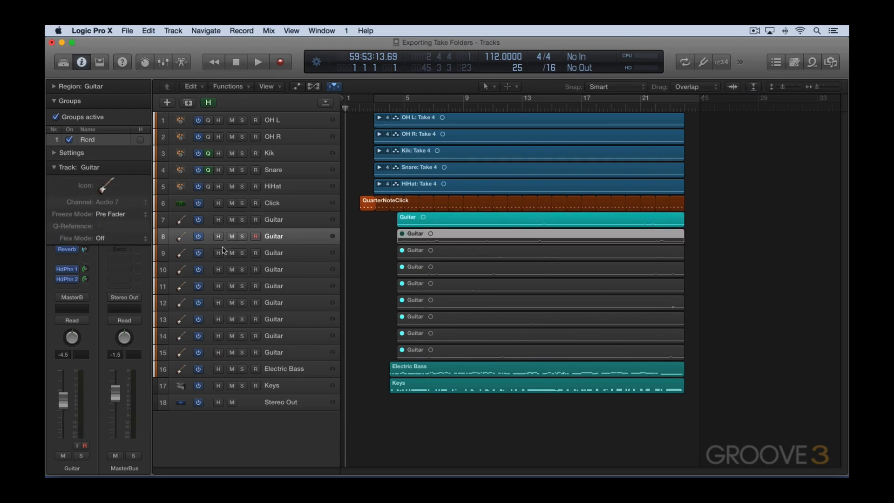
{"action": "left_click", "coordinate": [278, 255]}
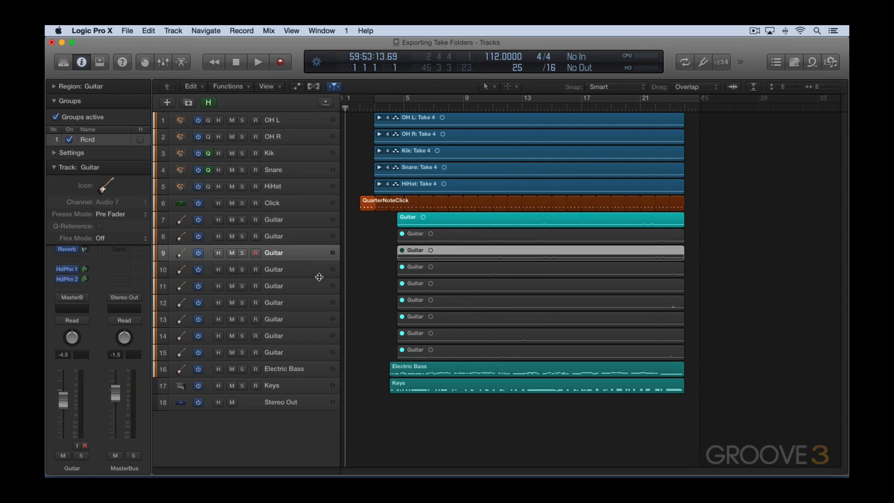
Step: Unmute the unpacked Guitar regions on tracks 11 and 14
{"action": "left_click", "coordinate": [433, 236]}
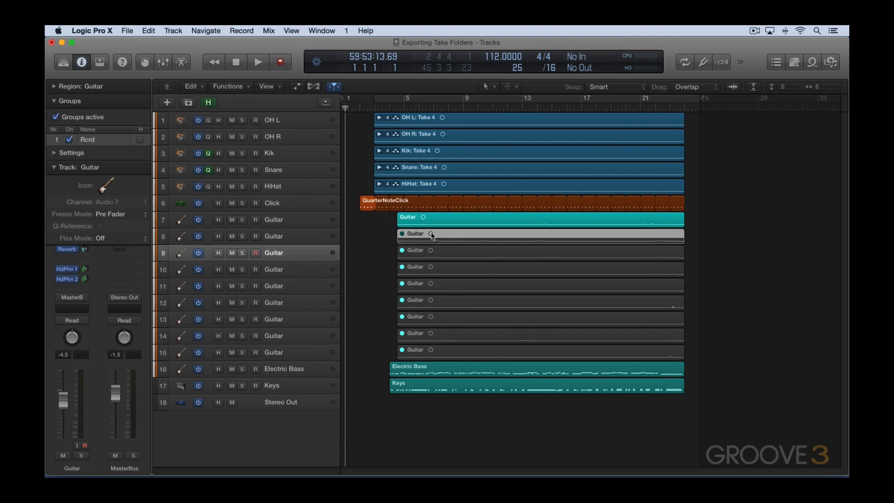
{"action": "left_click", "coordinate": [422, 288]}
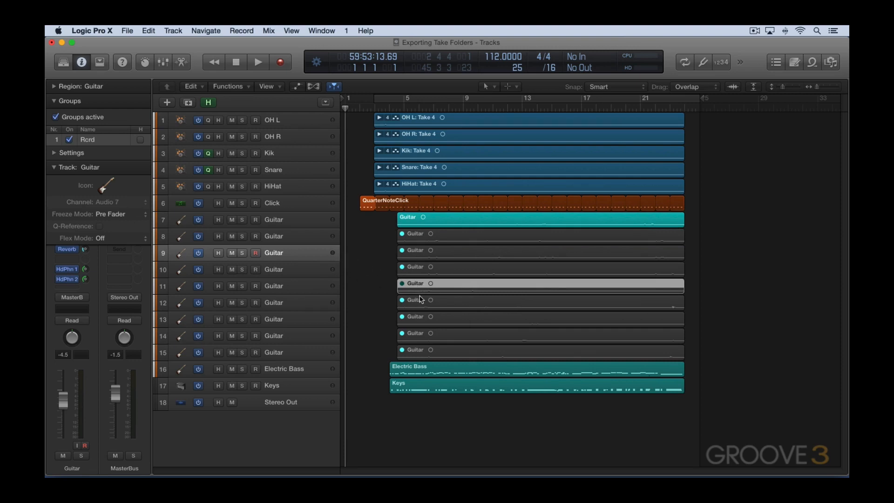
{"action": "left_click", "coordinate": [450, 334]}
{"action": "key", "text": "ctrl+m"}
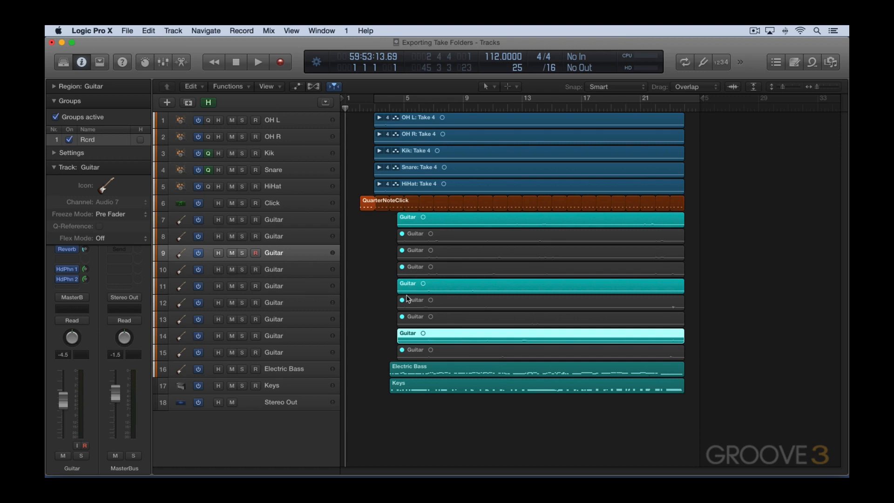
Step: Mute the Guitar regions on tracks 14 and 11 again
{"action": "key", "text": "ctrl+m"}
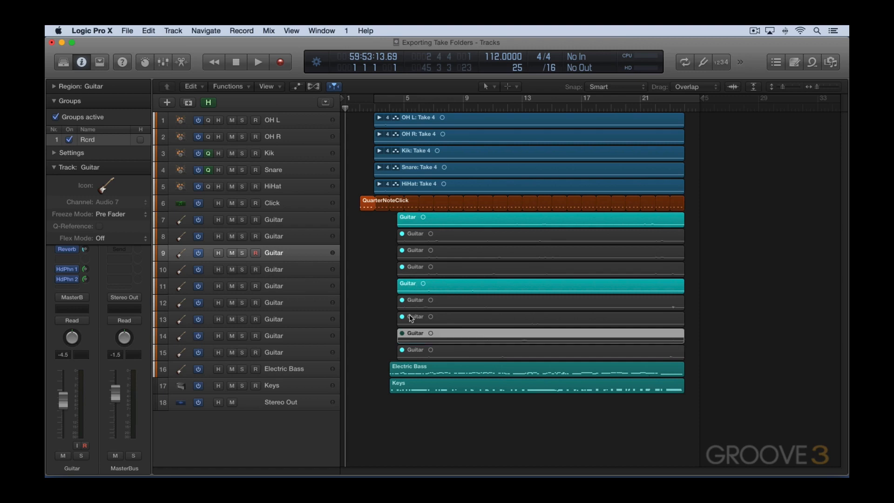
{"action": "left_click", "coordinate": [441, 287]}
{"action": "key", "text": "ctrl+m"}
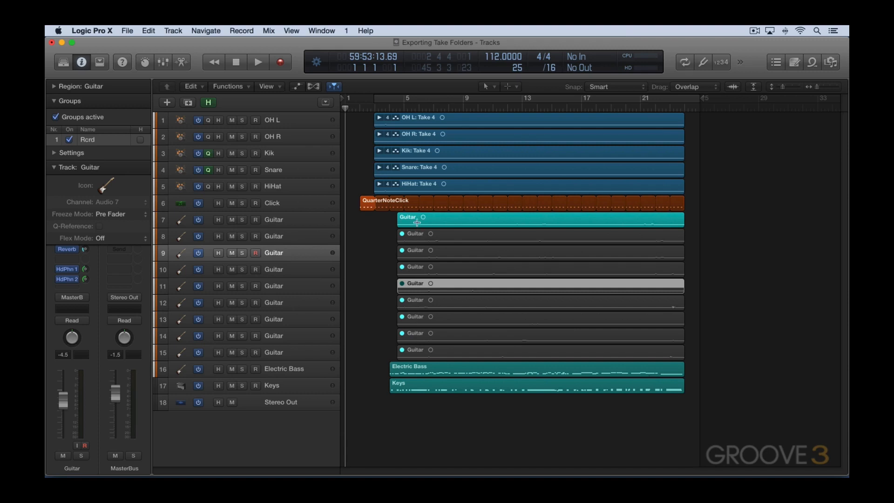
Step: Undo the region mute changes and the unpacking to restore the Guitar take folder
{"action": "key", "text": "super+z"}
{"action": "key", "text": "super+z"}
{"action": "key", "text": "super+z"}
{"action": "key", "text": "super+z"}
{"action": "key", "text": "super+z"}
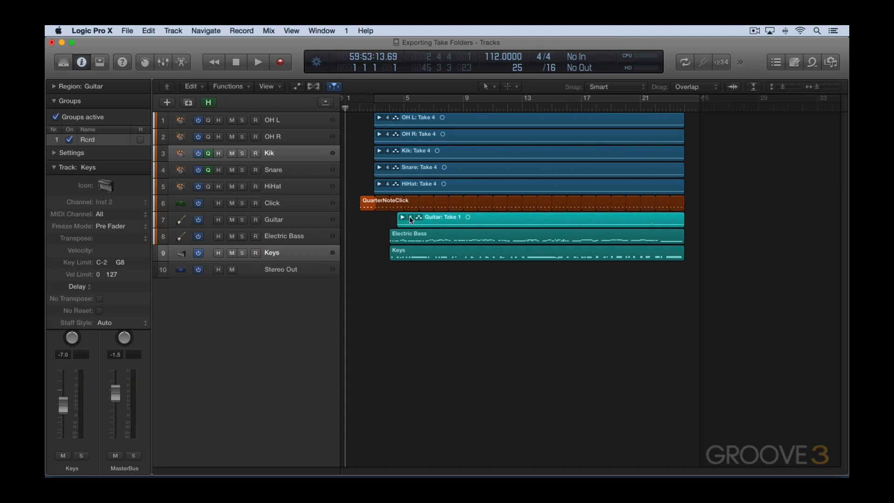
Step: Unpack the Guitar take folder to new tracks and check the channel assigned to track 8
{"action": "left_click", "coordinate": [411, 218]}
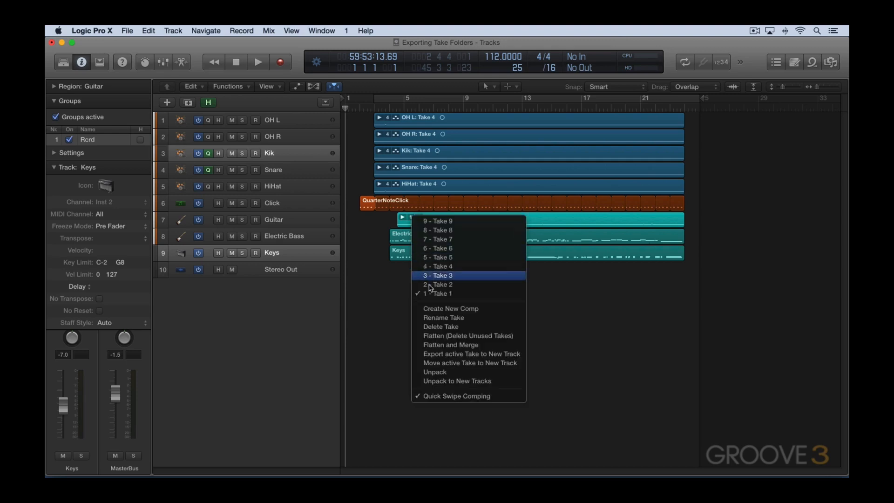
{"action": "left_click", "coordinate": [474, 386]}
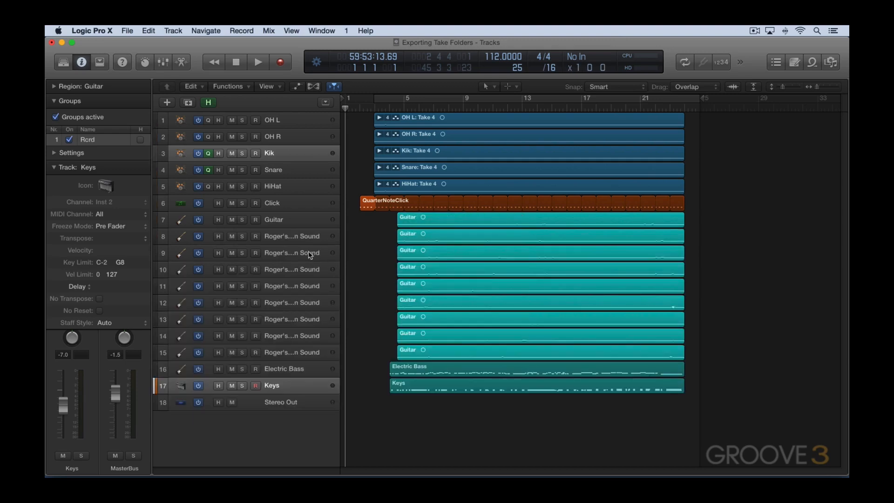
{"action": "left_click", "coordinate": [280, 239]}
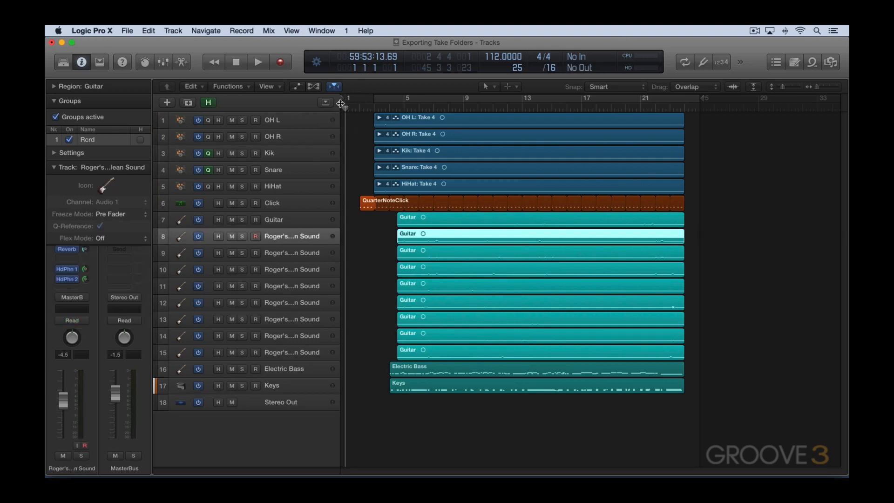
Step: Widen the track headers to show the full track names and check the channel assigned to track 9
{"action": "left_click_drag", "start_coordinate": [341, 103], "coordinate": [396, 104]}
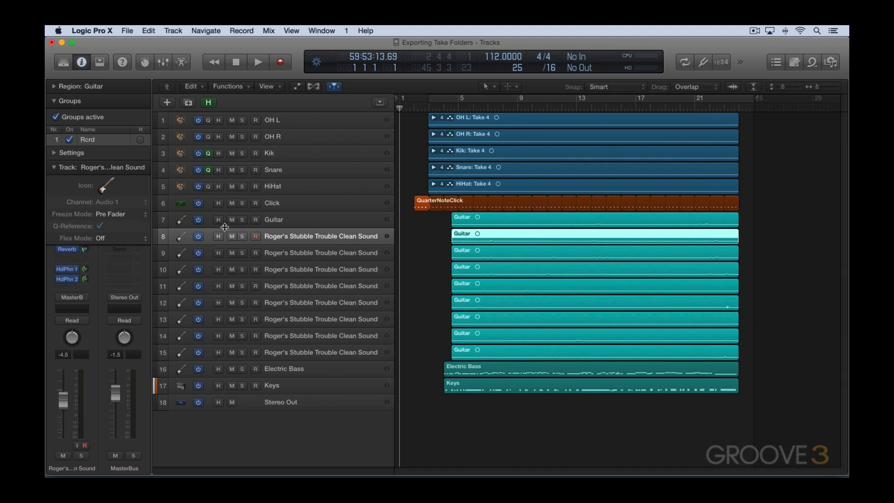
{"action": "left_click", "coordinate": [256, 237]}
{"action": "left_click", "coordinate": [302, 253]}
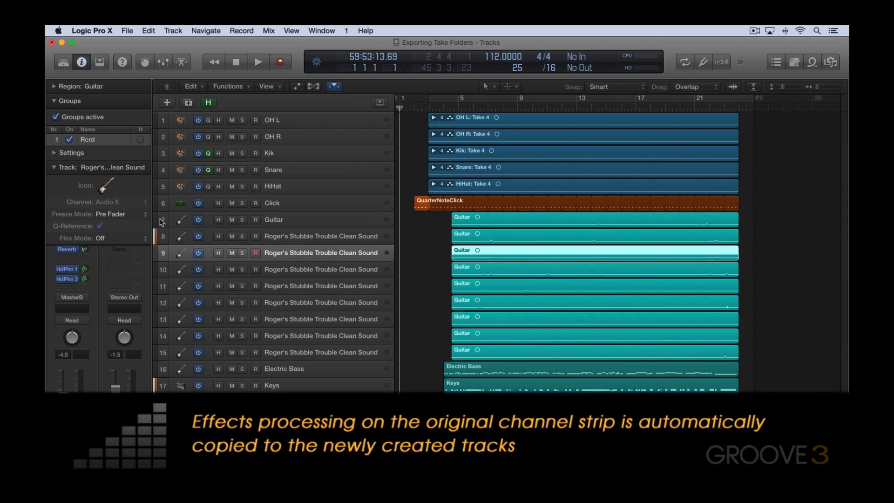
Step: Check the channels assigned to tracks 10 and 11
{"action": "left_click", "coordinate": [308, 271]}
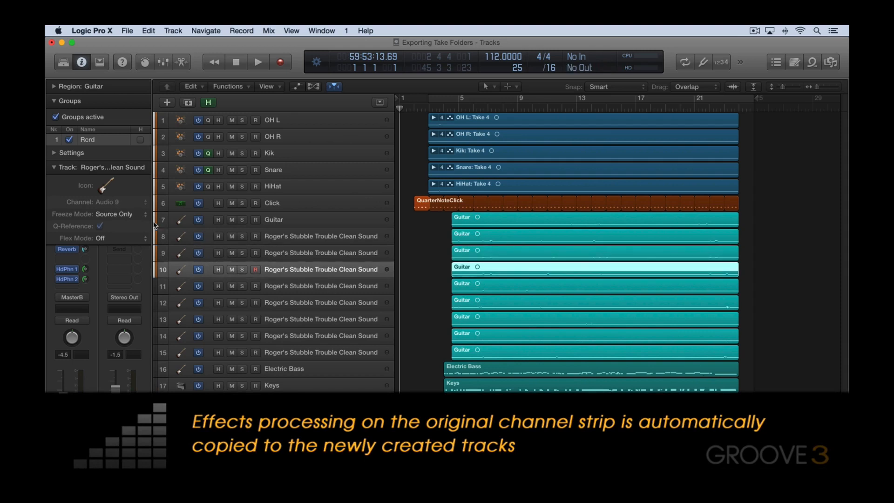
{"action": "left_click", "coordinate": [304, 286]}
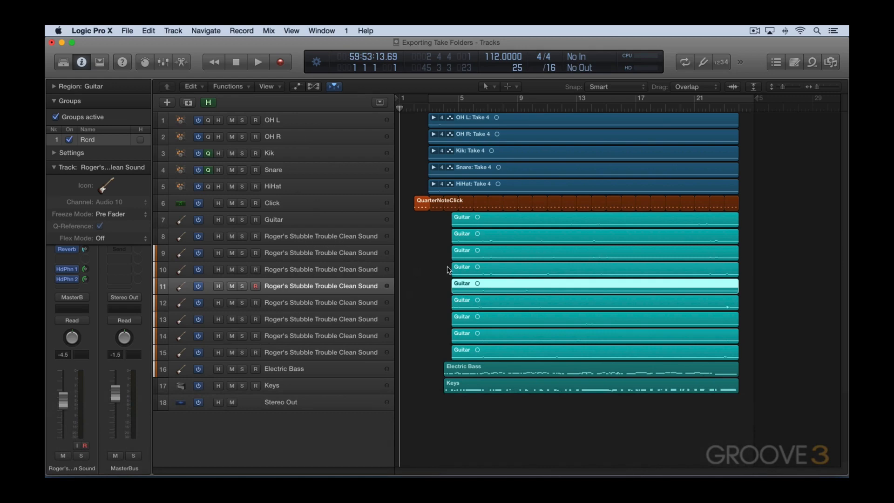
Step: Export all tracks as 16-bit AIFF files to the Exports folder, return the playhead to the start, and view the files in Finder
{"action": "key", "text": "super+shift+e"}
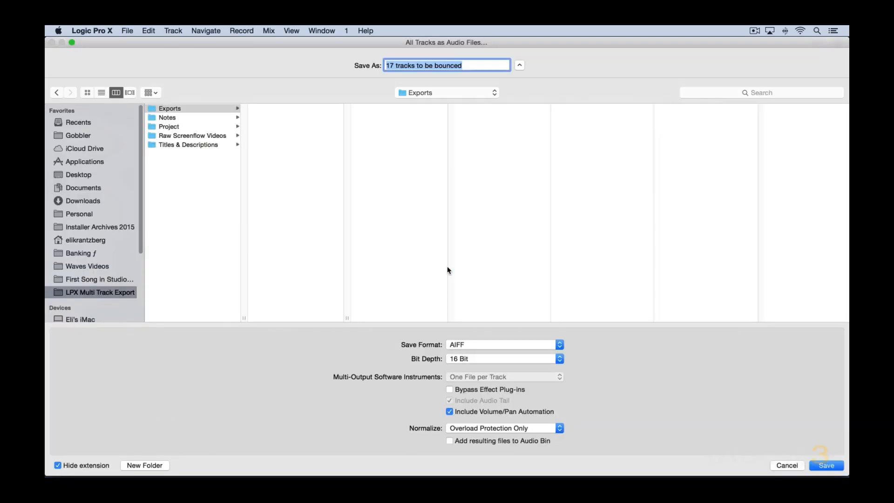
{"action": "key", "text": "Return"}
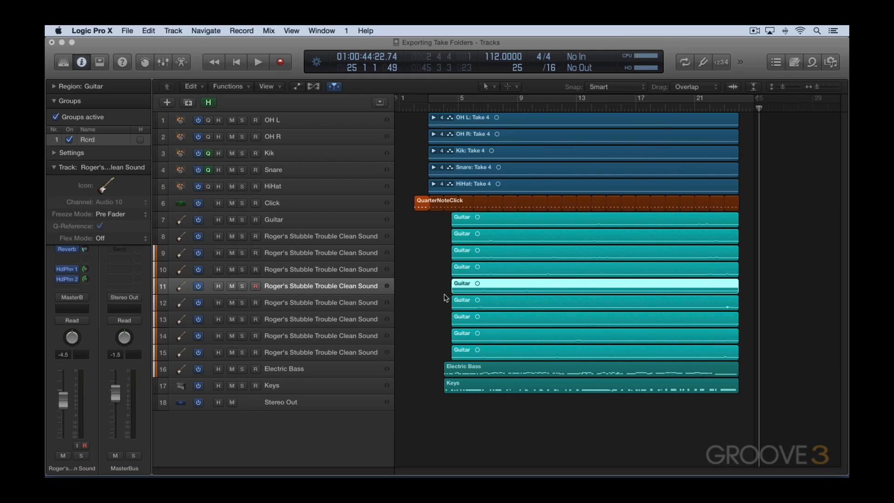
{"action": "key", "text": "Return"}
{"action": "key", "text": "super+Tab"}
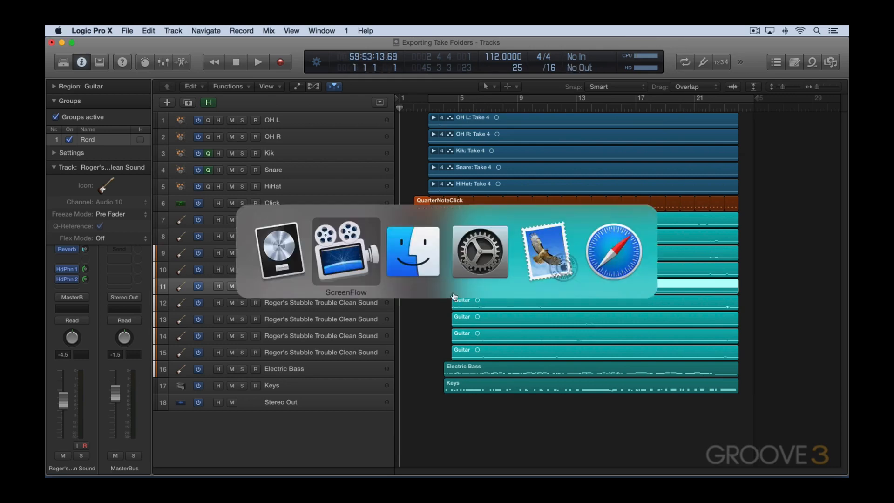
{"action": "left_click", "coordinate": [422, 271]}
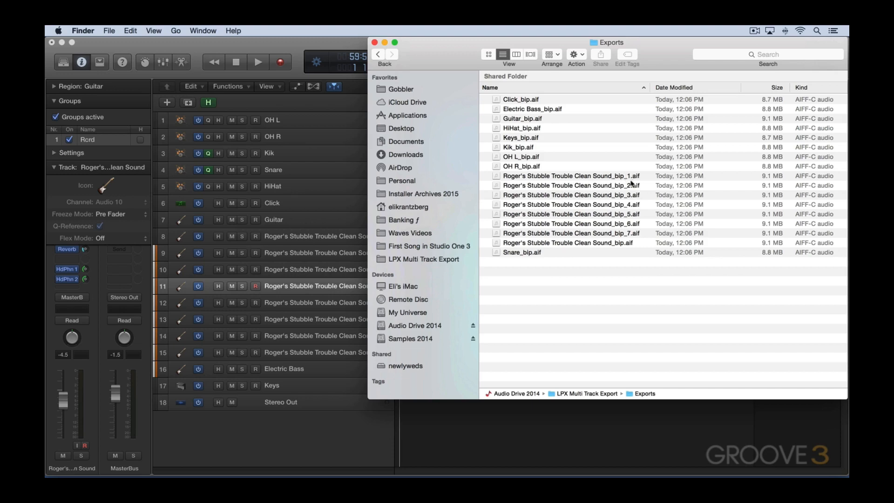
Step: Delete all the exported audio files from the Exports folder and switch back to Logic Pro X
{"action": "left_click_drag", "start_coordinate": [551, 282], "coordinate": [479, 96]}
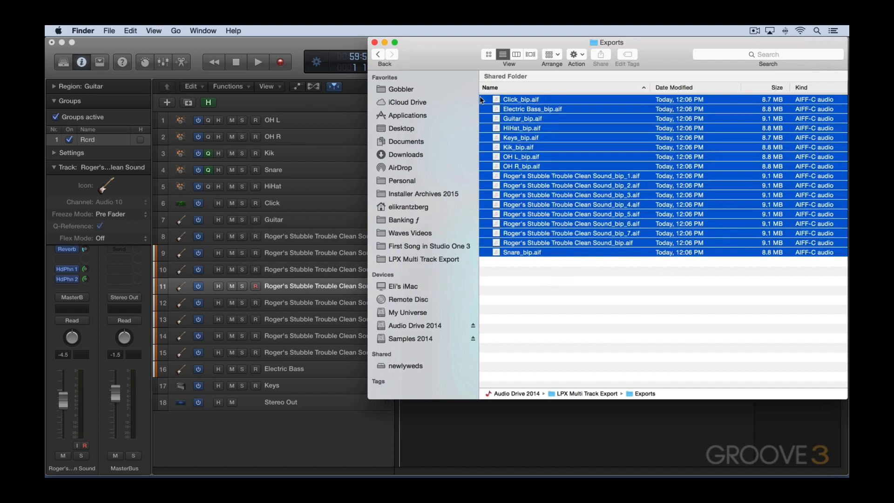
{"action": "key", "text": "super+BackSpace"}
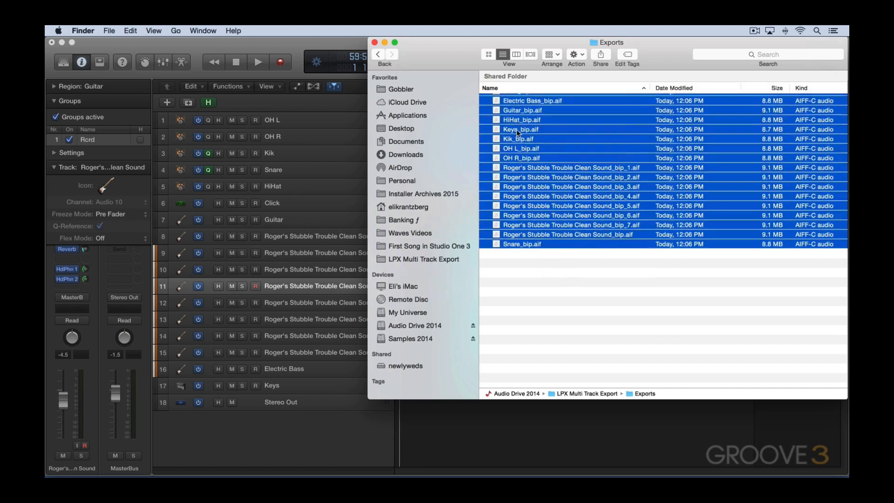
{"action": "left_click", "coordinate": [312, 450]}
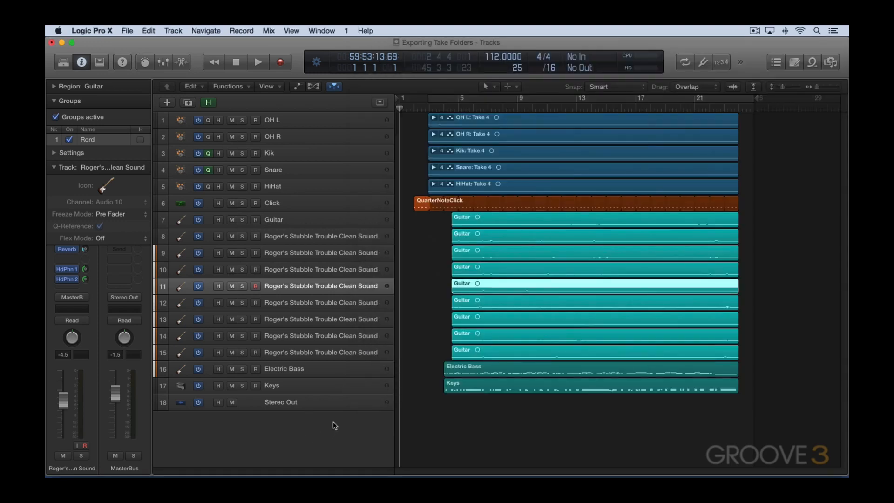
Step: Rename tracks 7, 8 and 9 as Gtr1, Gtr2 and Gtr3
{"action": "left_click", "coordinate": [279, 221]}
{"action": "double_click", "coordinate": [282, 222]}
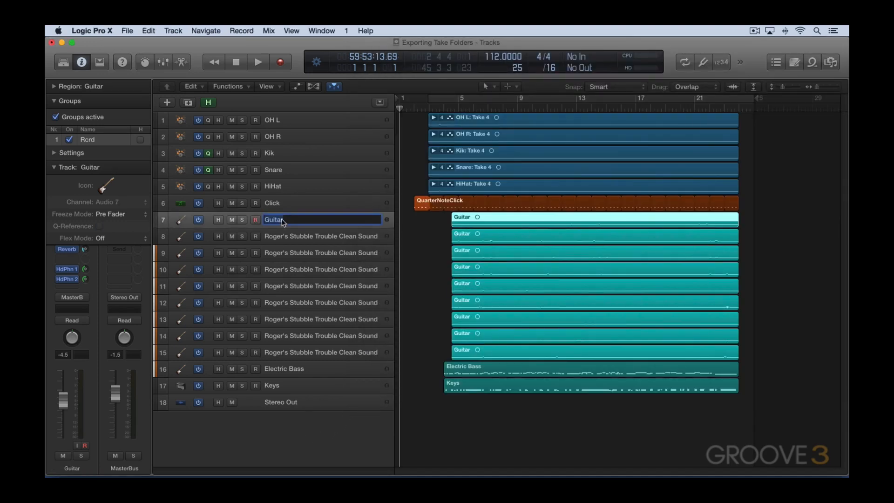
{"action": "type", "text": "Gtr1"}
{"action": "key", "text": "Tab"}
{"action": "type", "text": "Gtr"}
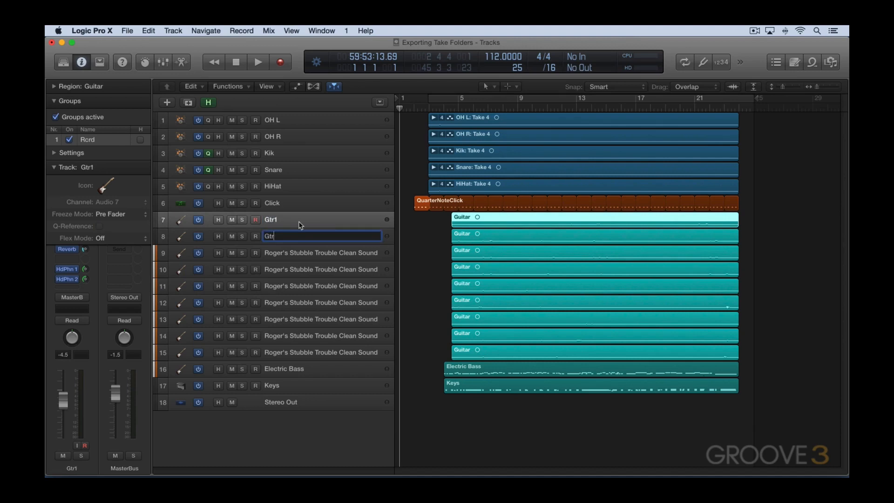
{"action": "left_click_drag", "start_coordinate": [291, 235], "coordinate": [214, 227]}
{"action": "key", "text": "super+c"}
{"action": "key", "text": "Right"}
{"action": "key", "text": "Tab"}
{"action": "key", "text": "super+v"}
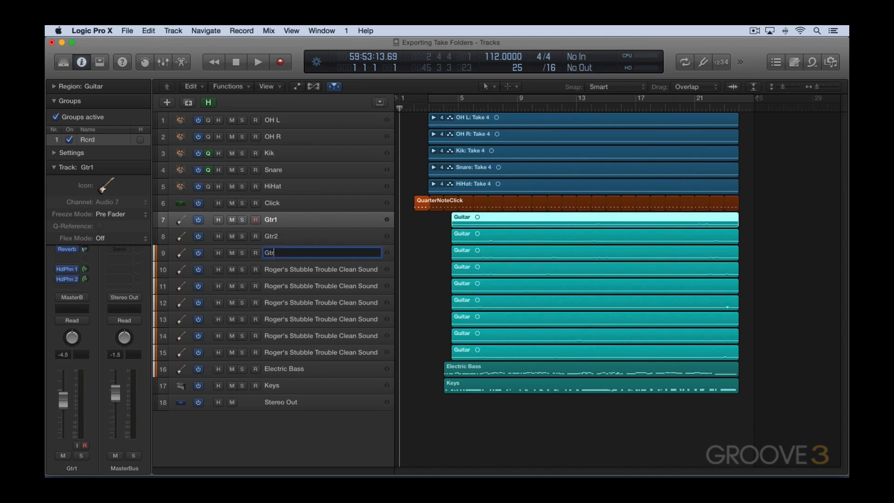
{"action": "key", "text": "Tab"}
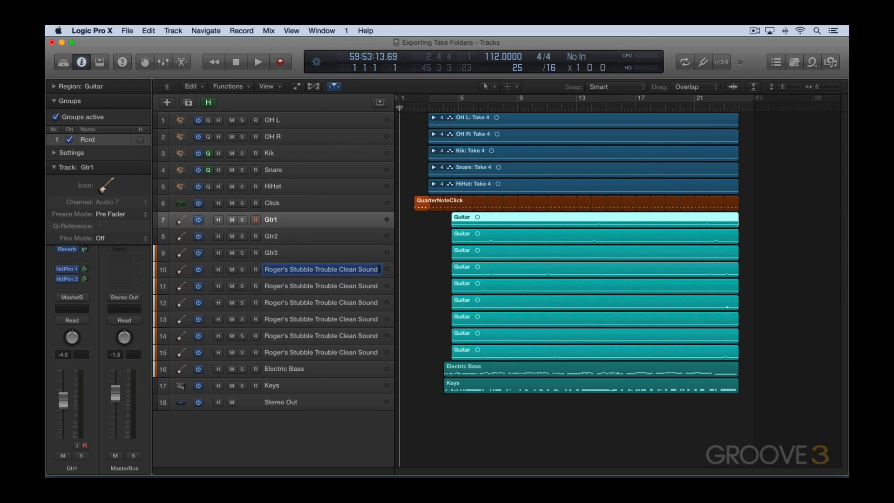
Step: Rename tracks 10, 11 and 12 as Gtr4, Gtr5 and Gtr6
{"action": "key", "text": "super+v"}
{"action": "key", "text": "Tab"}
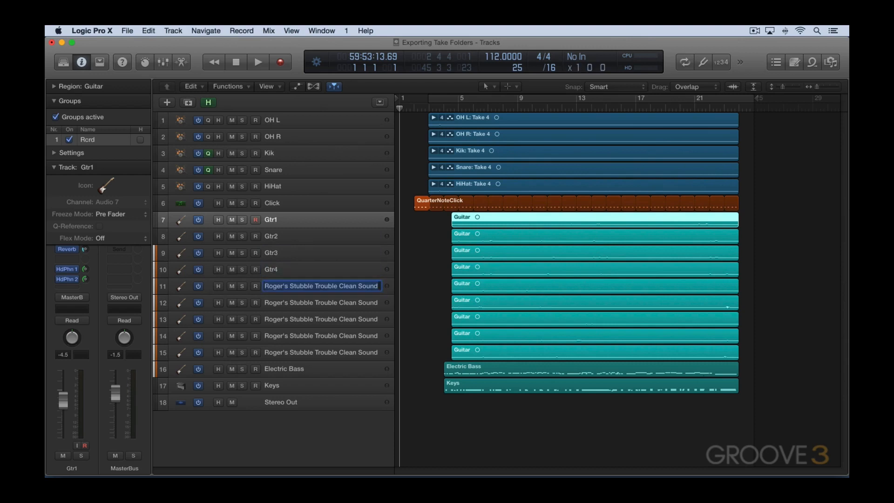
{"action": "key", "text": "super+v"}
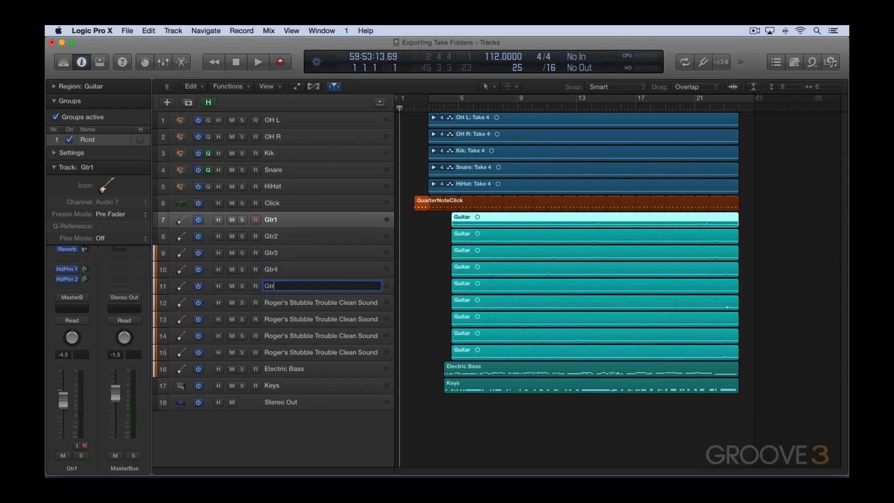
{"action": "type", "text": "5"}
{"action": "key", "text": "Tab"}
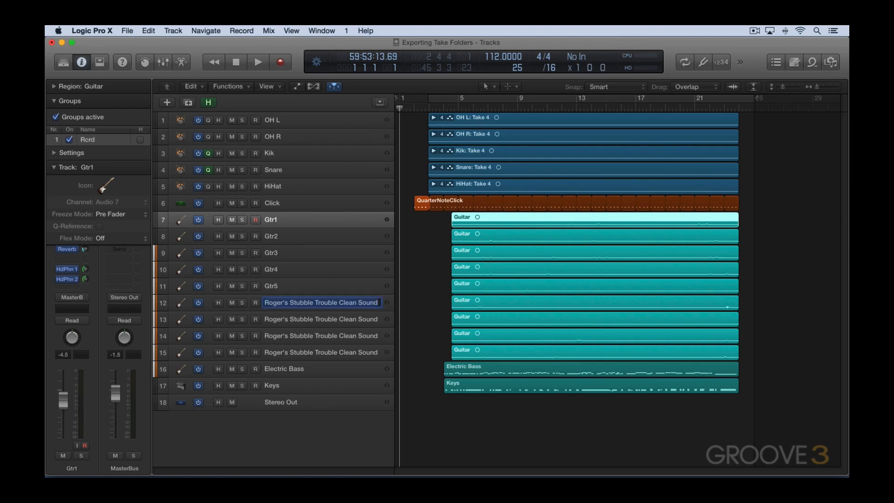
{"action": "key", "text": "super+v"}
{"action": "type", "text": "6"}
{"action": "key", "text": "Tab"}
Step: Rename tracks 13, 14 and 15 as Gtr7, Gtr8 and Gtr9
{"action": "key", "text": "super+v"}
{"action": "type", "text": "7"}
{"action": "key", "text": "Tab"}
{"action": "key", "text": "super+v"}
{"action": "type", "text": "8"}
{"action": "key", "text": "Tab"}
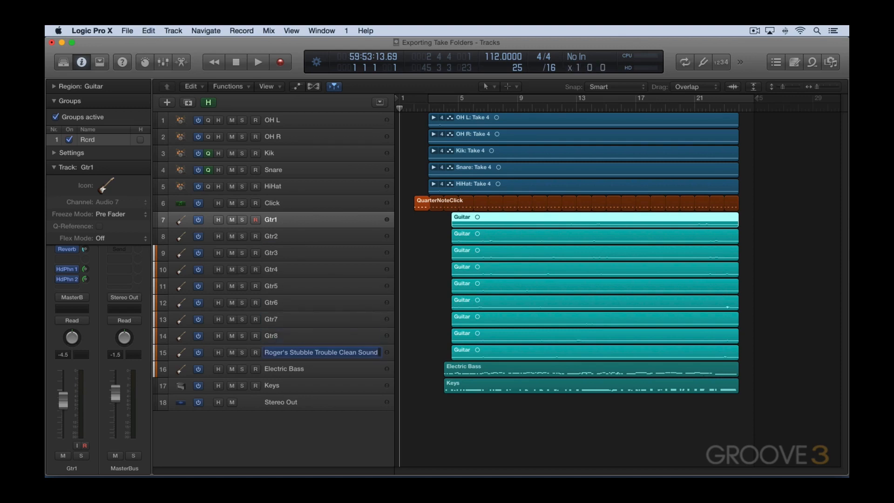
{"action": "key", "text": "super+v"}
{"action": "type", "text": "9"}
{"action": "key", "text": "Return"}
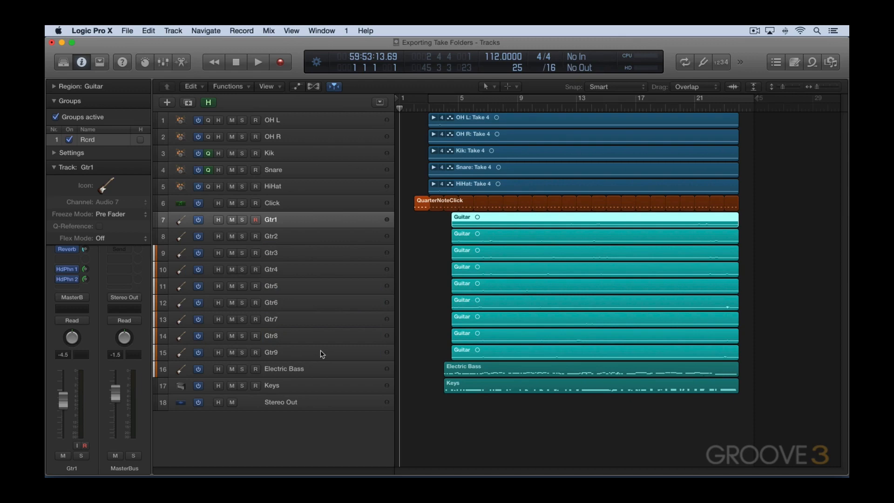
Step: Export all tracks with their new names to the Exports folder, and check the resulting files in Finder
{"action": "key", "text": "super+shift+e"}
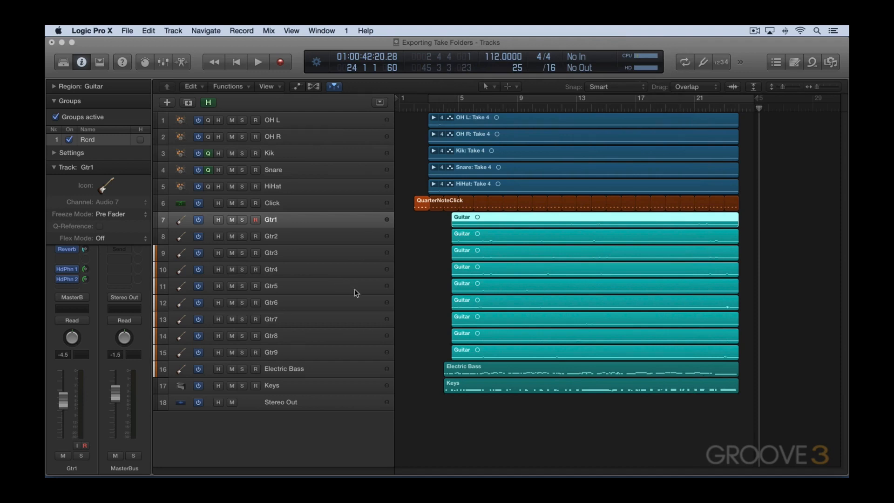
{"action": "left_click", "coordinate": [424, 330]}
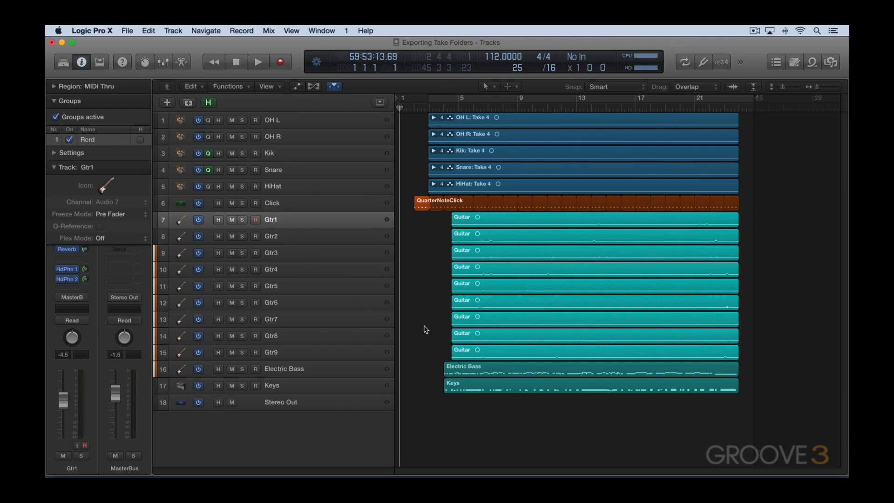
{"action": "key", "text": "super+Tab"}
{"action": "left_click", "coordinate": [420, 269]}
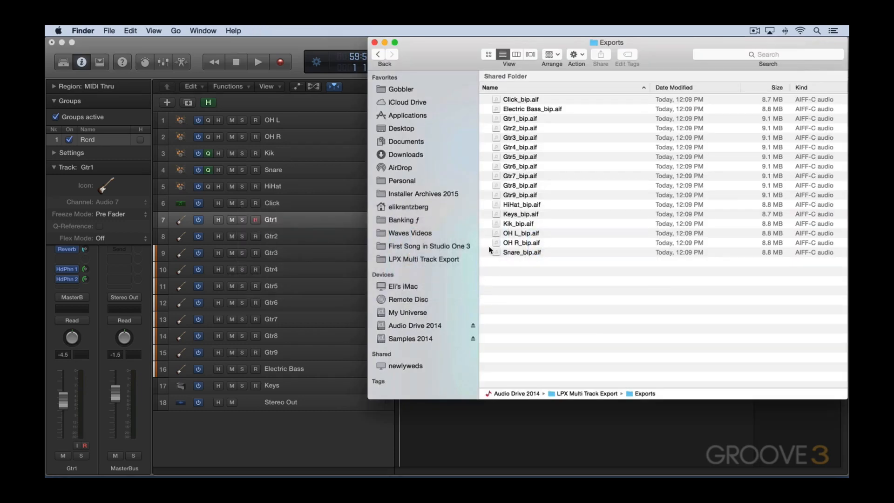
{"action": "left_click", "coordinate": [334, 448]}
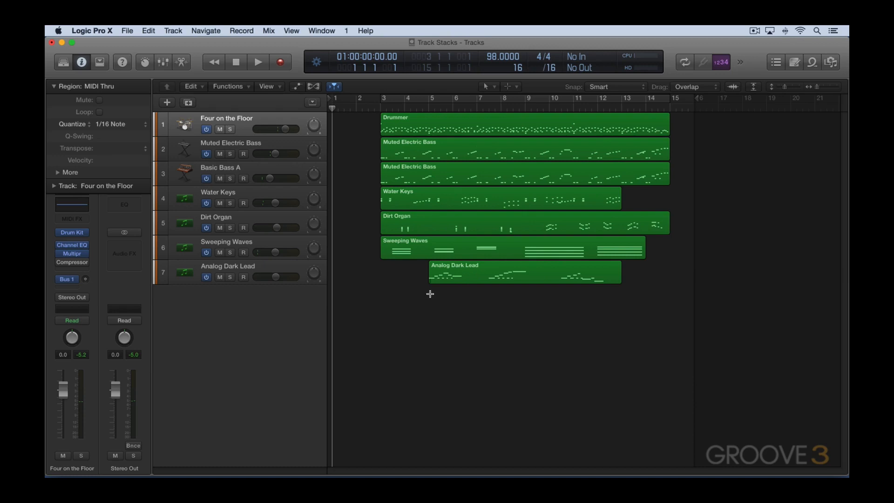
Step: Check how many tracks of the Track Stacks project would be bounced when exporting all tracks, without exporting them
{"action": "key", "text": "super+shift+e"}
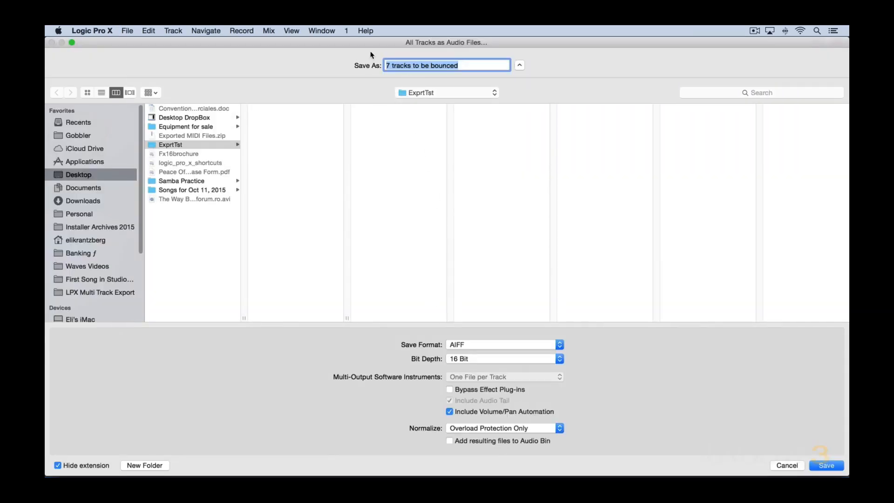
{"action": "key", "text": "Escape"}
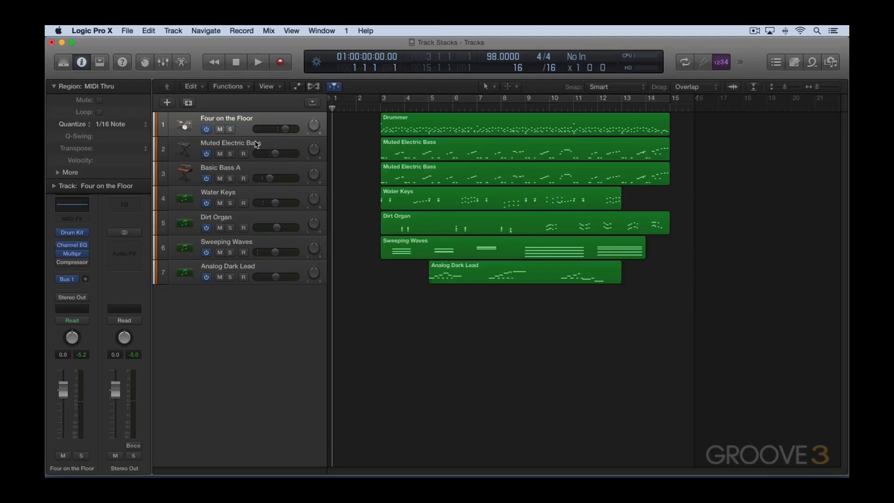
Step: Group the tracks from Muted Electric Bass through Analog Dark Lead into a Summing Stack, and try collapsing and expanding it
{"action": "left_click", "coordinate": [255, 146]}
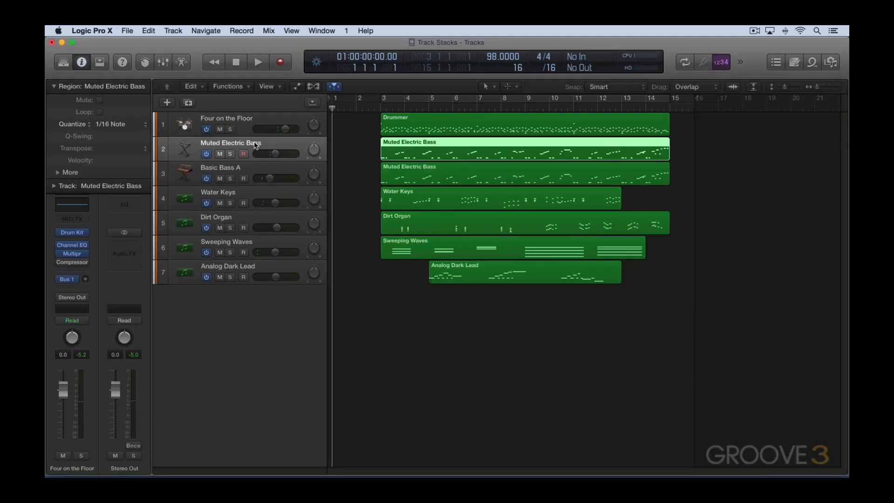
{"action": "left_click", "coordinate": [240, 263], "text": "shift"}
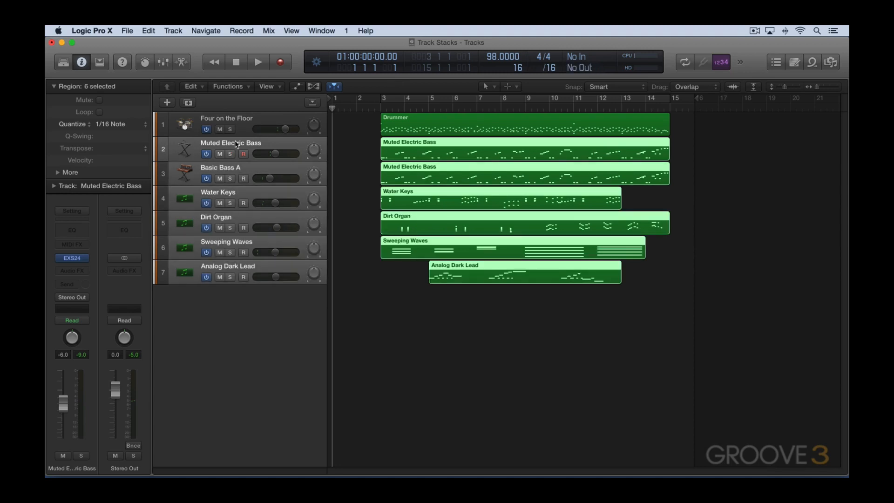
{"action": "key", "text": "super+shift+d"}
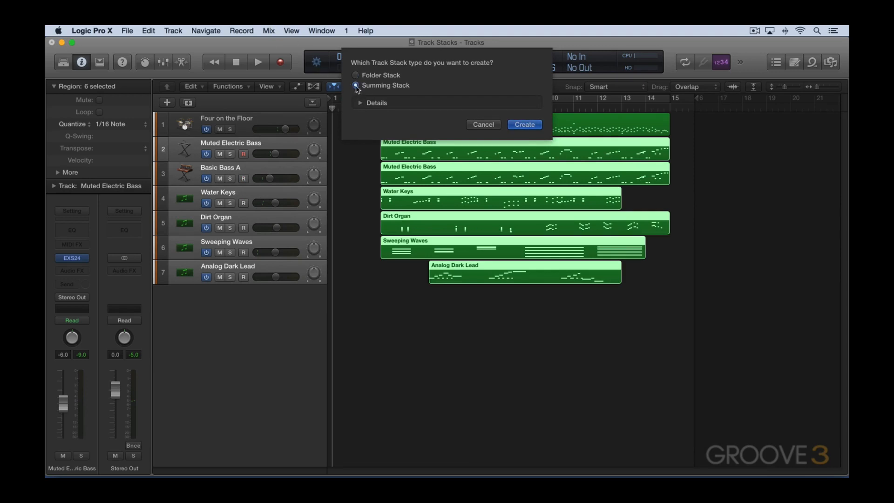
{"action": "left_click", "coordinate": [526, 125]}
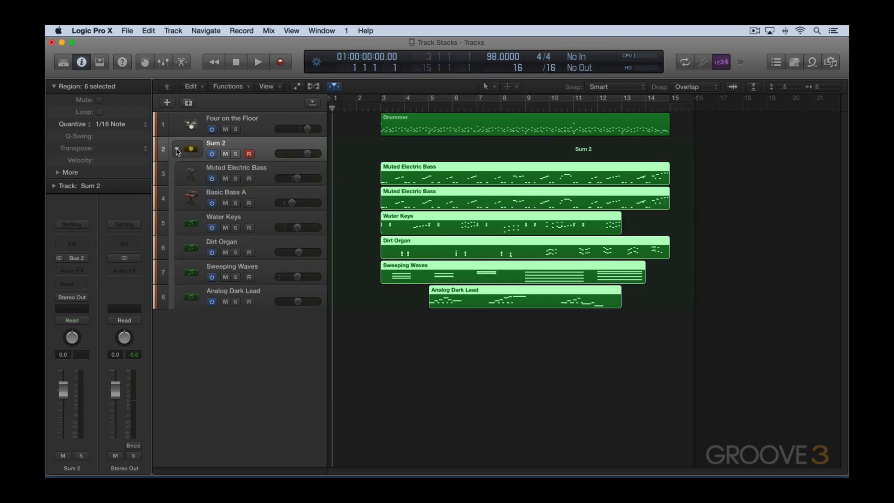
{"action": "left_click", "coordinate": [176, 149]}
{"action": "left_click", "coordinate": [177, 149]}
Step: Rename the summing stack as StackMaster and collapse it
{"action": "left_click", "coordinate": [220, 145]}
{"action": "double_click", "coordinate": [220, 145]}
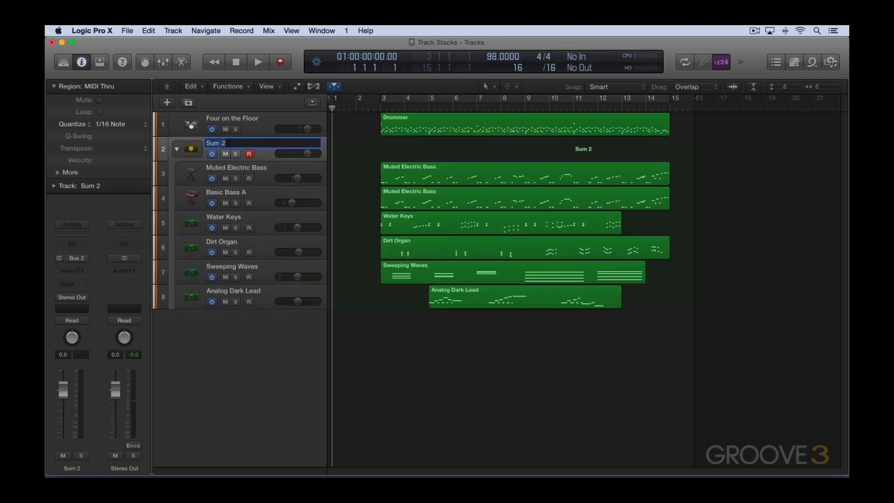
{"action": "type", "text": "StackMaster"}
{"action": "key", "text": "Return"}
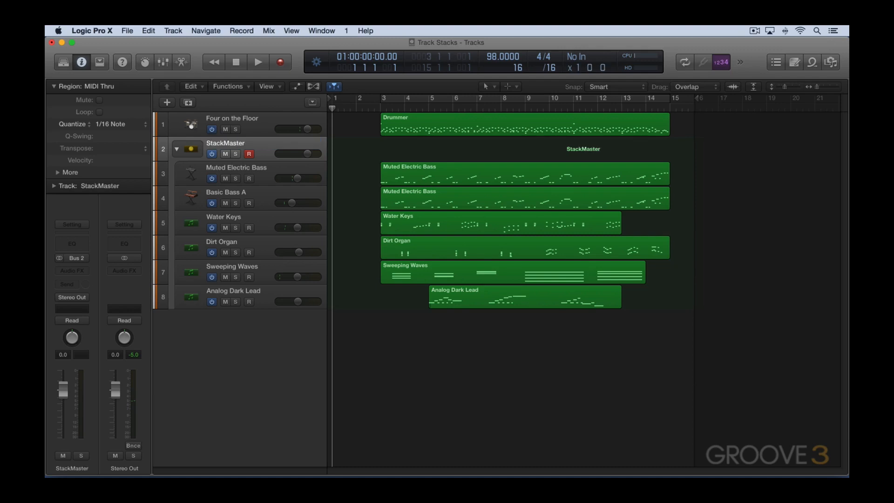
{"action": "left_click", "coordinate": [177, 150]}
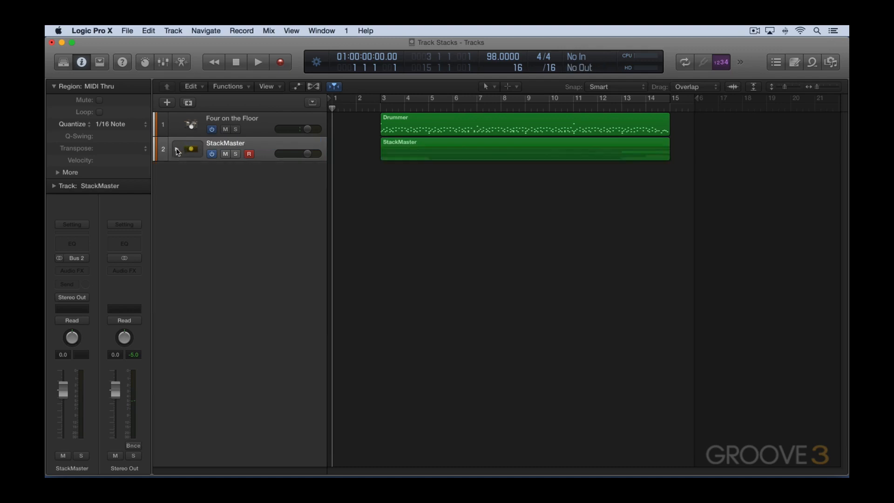
Step: Play the project from just before bar 3, expand and collapse StackMaster during playback to check its levels, and stop
{"action": "left_click", "coordinate": [376, 109]}
{"action": "key", "text": "space"}
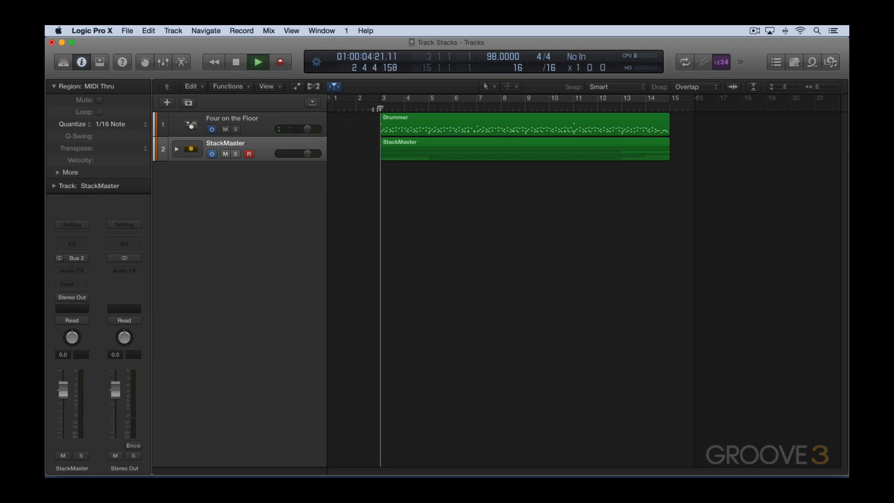
{"action": "left_click", "coordinate": [176, 150]}
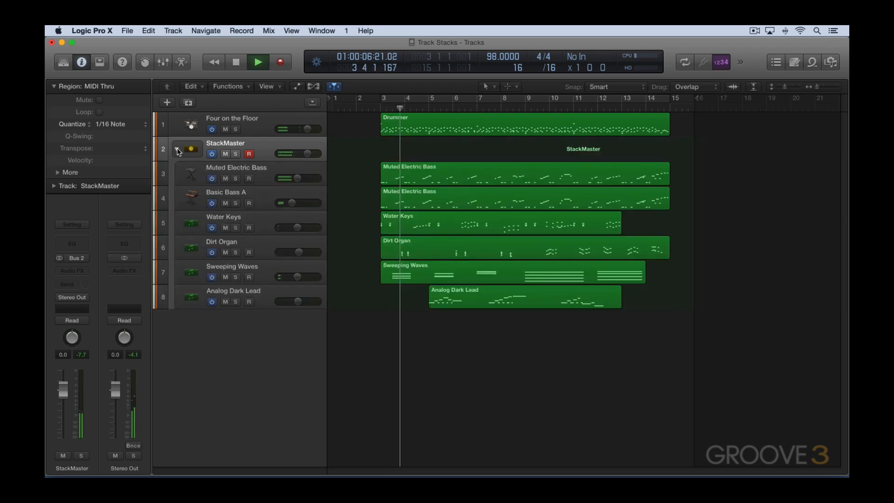
{"action": "left_click", "coordinate": [177, 150]}
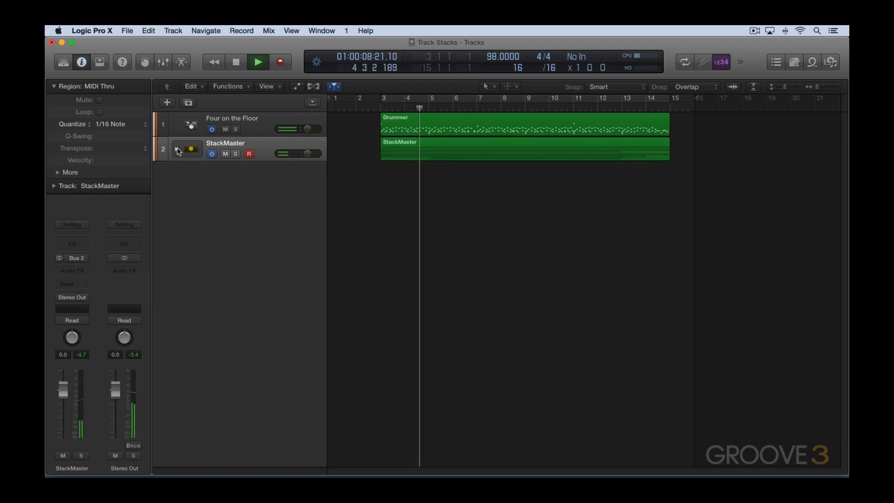
{"action": "key", "text": "space"}
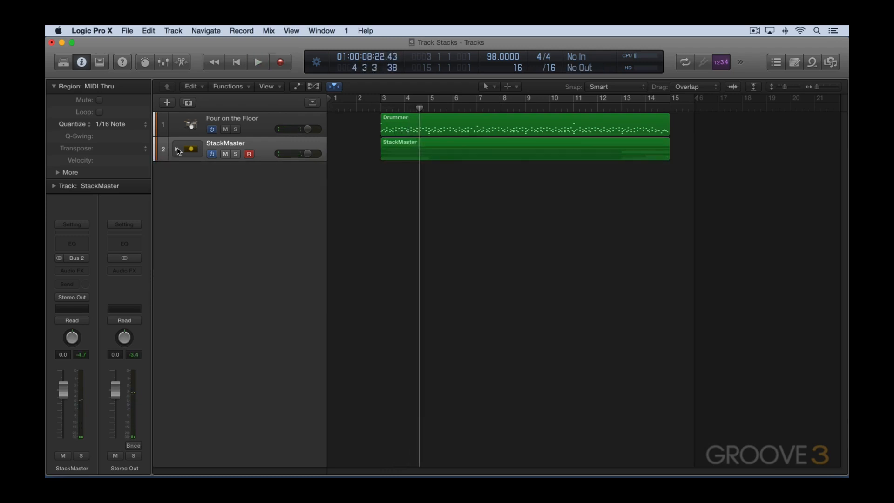
Step: Export all tracks as 16-bit AIFF audio files into the ExprtTst folder with volume/pan automation and overload protection only
{"action": "key", "text": "super+shift+e"}
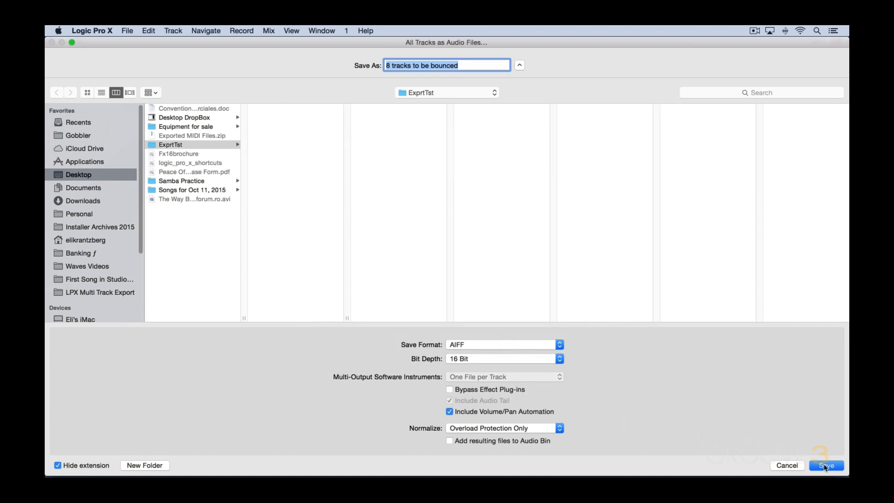
{"action": "left_click", "coordinate": [825, 466]}
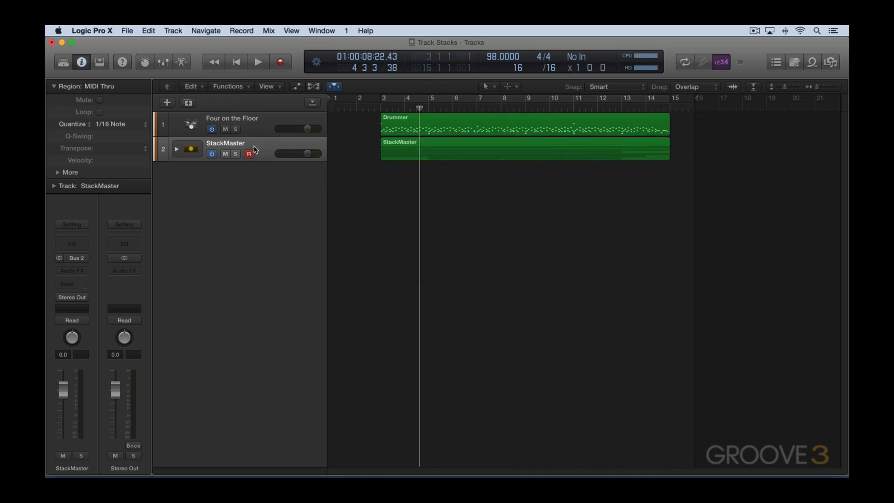
Step: Expand StackMaster in the track list and in the mixer to examine its subtracks and channel strip routing
{"action": "left_click", "coordinate": [176, 149]}
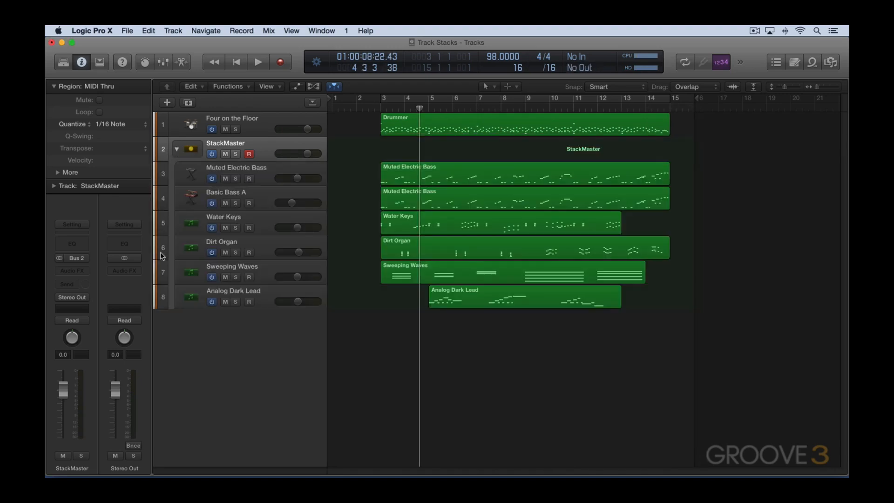
{"action": "left_click", "coordinate": [177, 149]}
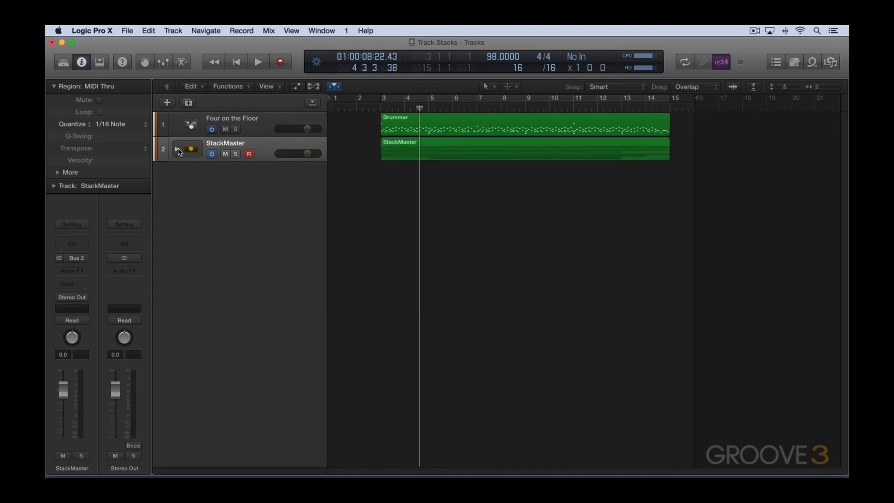
{"action": "key", "text": "x"}
{"action": "left_click_drag", "start_coordinate": [338, 187], "coordinate": [337, 151]}
{"action": "left_click", "coordinate": [243, 445]}
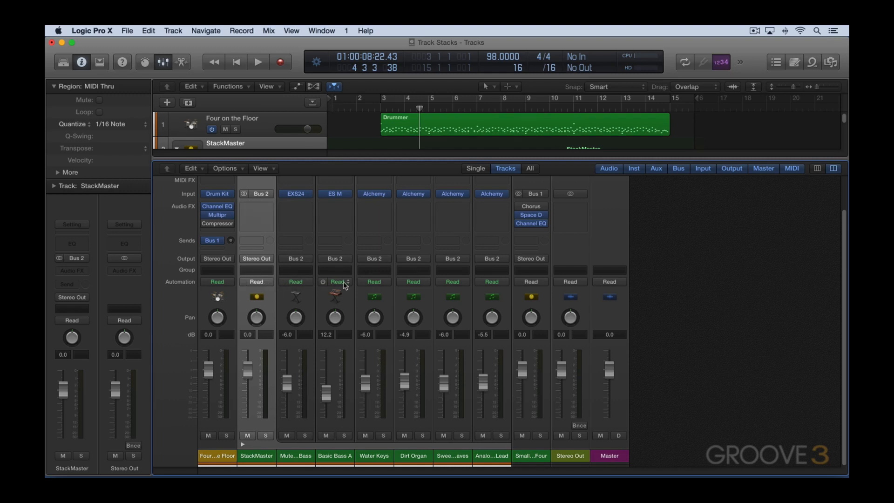
{"action": "key", "text": "x"}
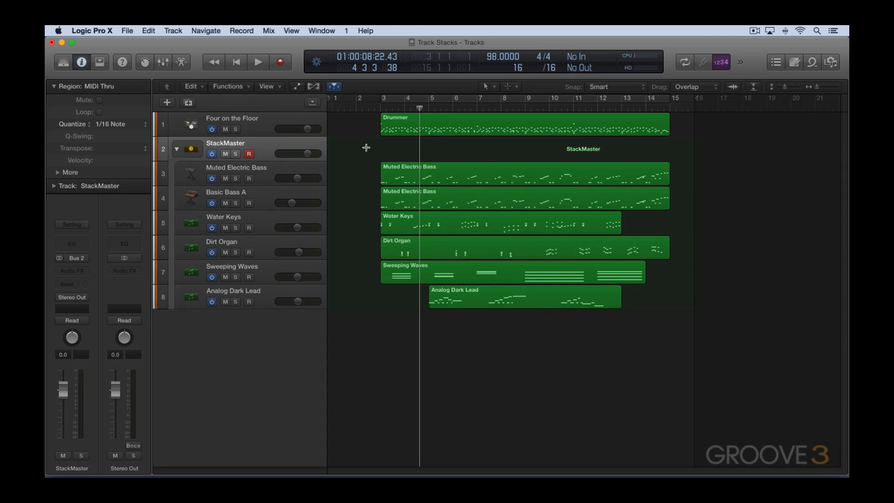
Step: Close the Track Stacks project without saving and create a new project with one audio track
{"action": "key", "text": "super+w"}
{"action": "key", "text": "super+d"}
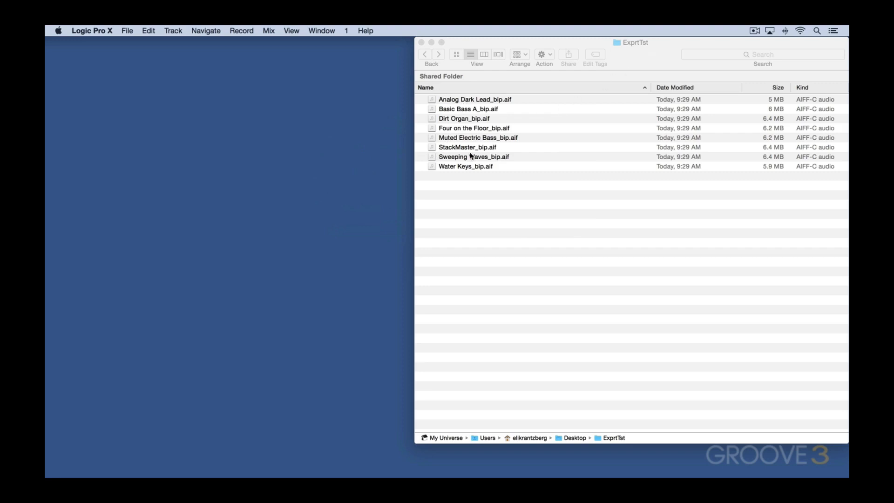
{"action": "key", "text": "shift+super+n"}
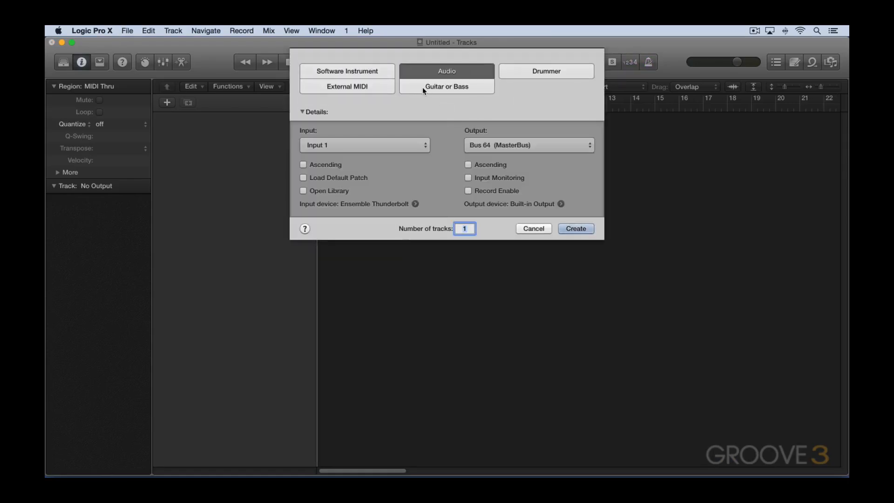
{"action": "key", "text": "Return"}
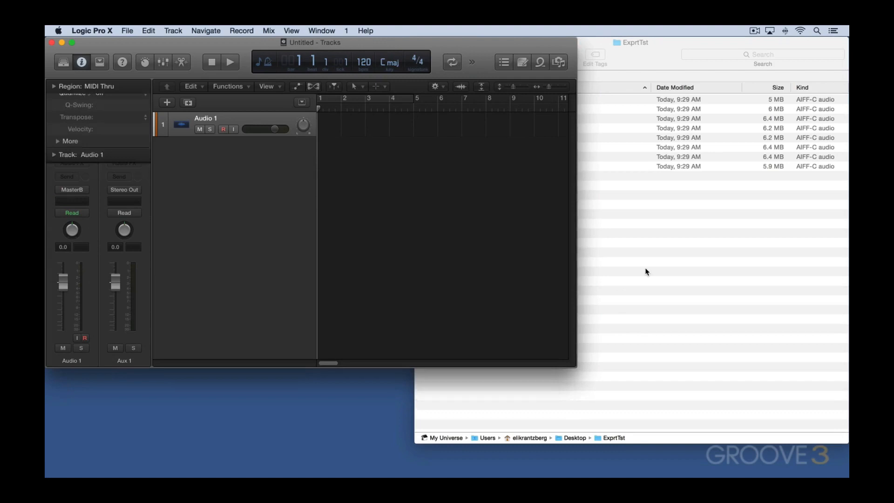
Step: Import all audio files from the ExprtTst folder onto new tracks at bar 1 with their tempo information, and enlarge the project window
{"action": "left_click", "coordinate": [519, 209]}
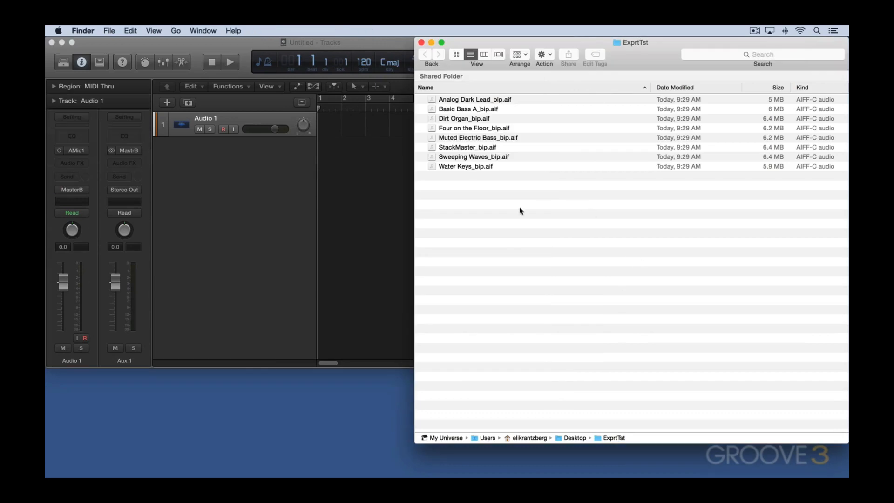
{"action": "left_click_drag", "start_coordinate": [519, 210], "coordinate": [326, 120]}
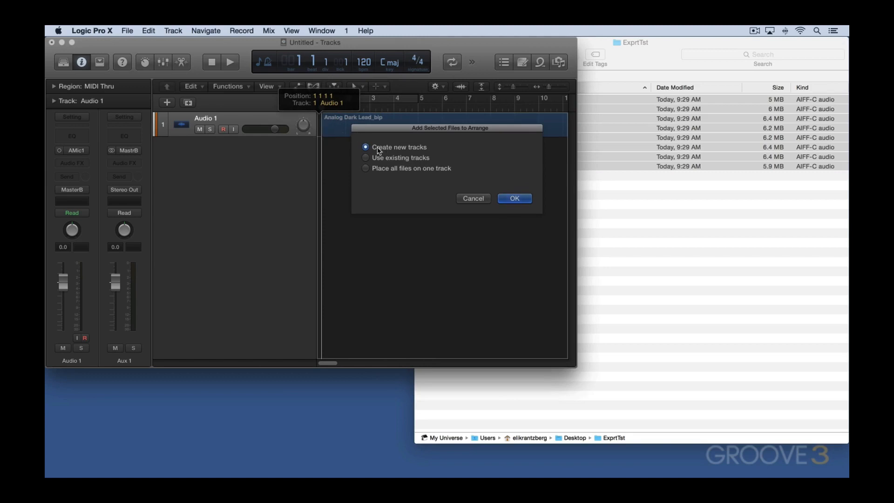
{"action": "left_click", "coordinate": [515, 200]}
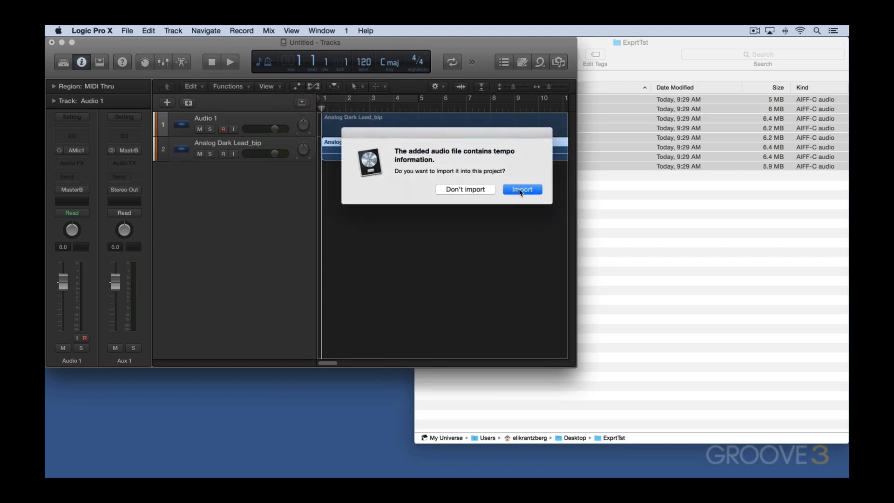
{"action": "left_click", "coordinate": [512, 190]}
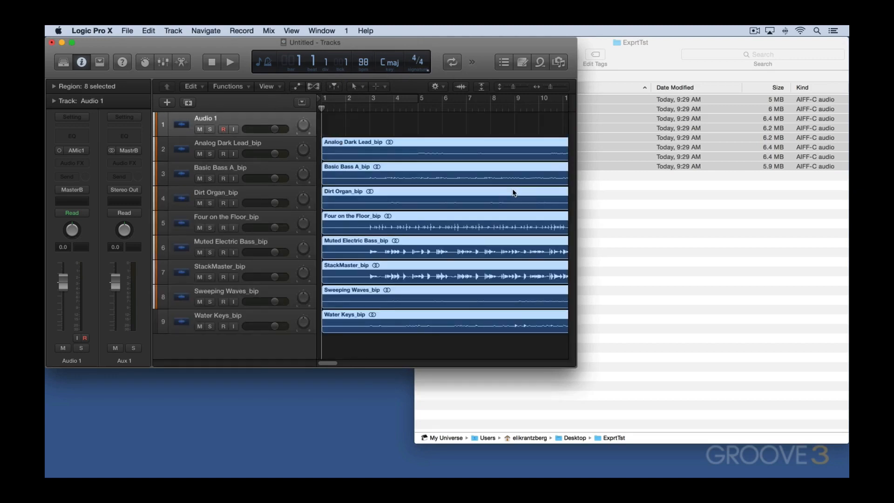
{"action": "left_click", "coordinate": [72, 42]}
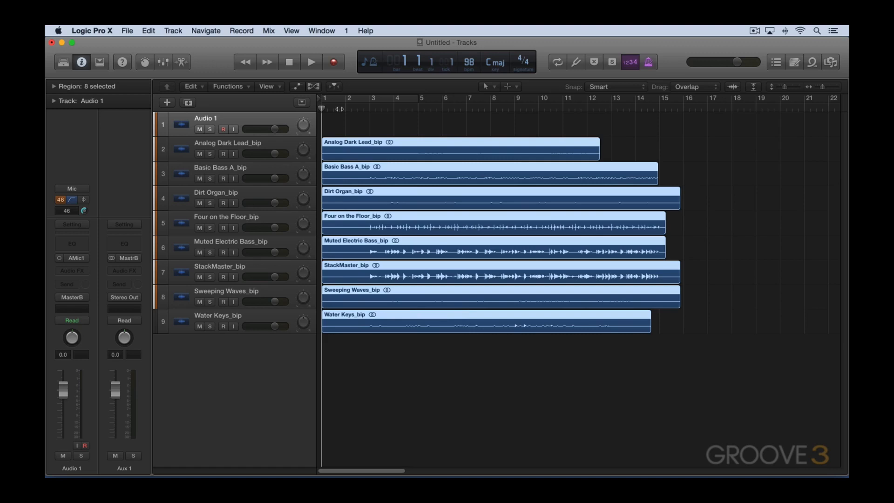
Step: Play the imported tracks from within bar 1, muting and soloing StackMaster_bip to compare it, then stop and unsolo it
{"action": "left_click", "coordinate": [340, 109]}
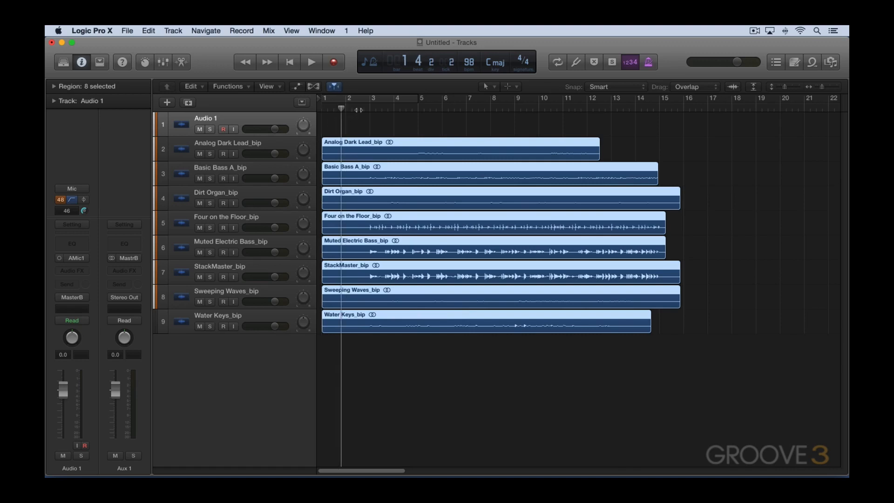
{"action": "key", "text": "space"}
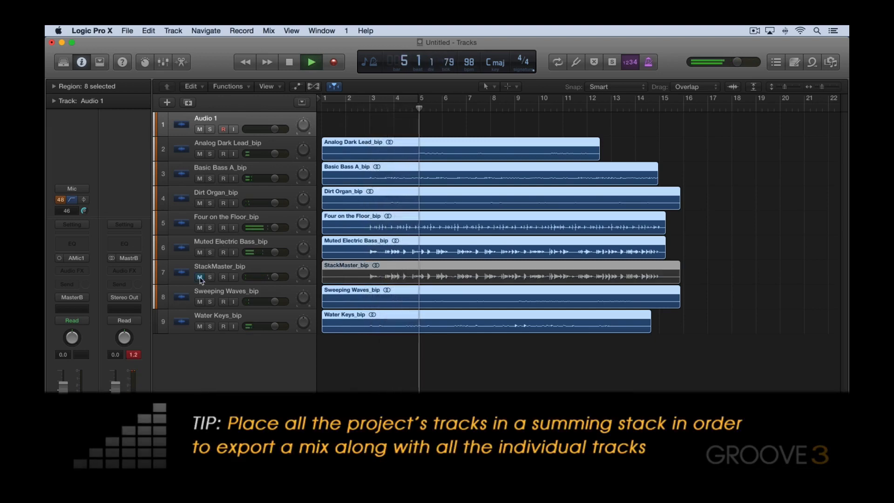
{"action": "left_click", "coordinate": [200, 277]}
{"action": "left_click", "coordinate": [210, 278]}
{"action": "key", "text": "space"}
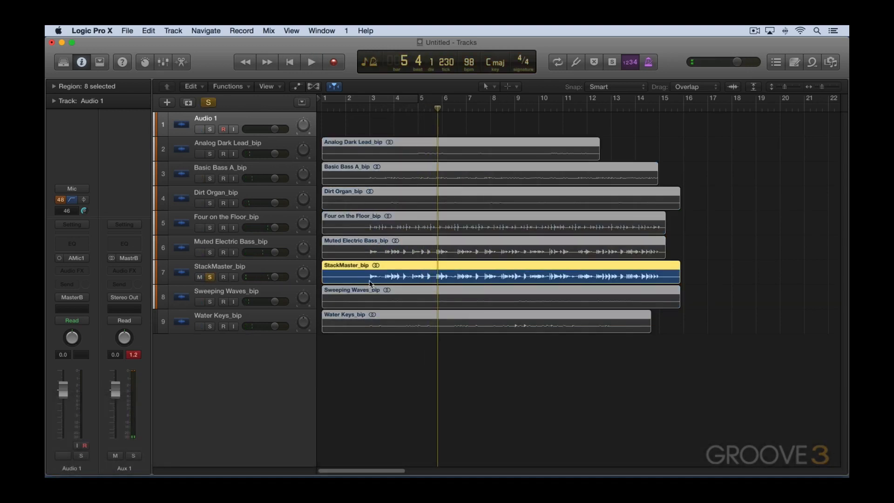
{"action": "left_click", "coordinate": [211, 277]}
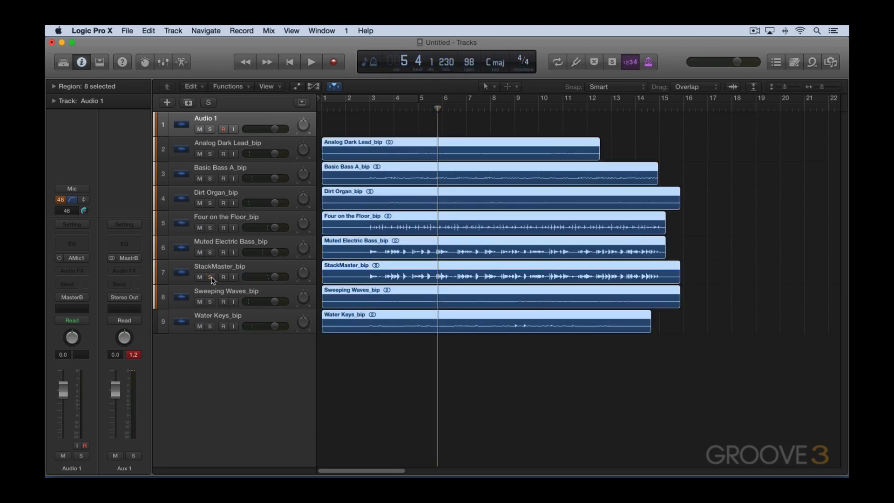
Step: Close the untitled project without saving and delete all exported audio files from the ExprtTst folder
{"action": "key", "text": "super+w"}
{"action": "key", "text": "super+d"}
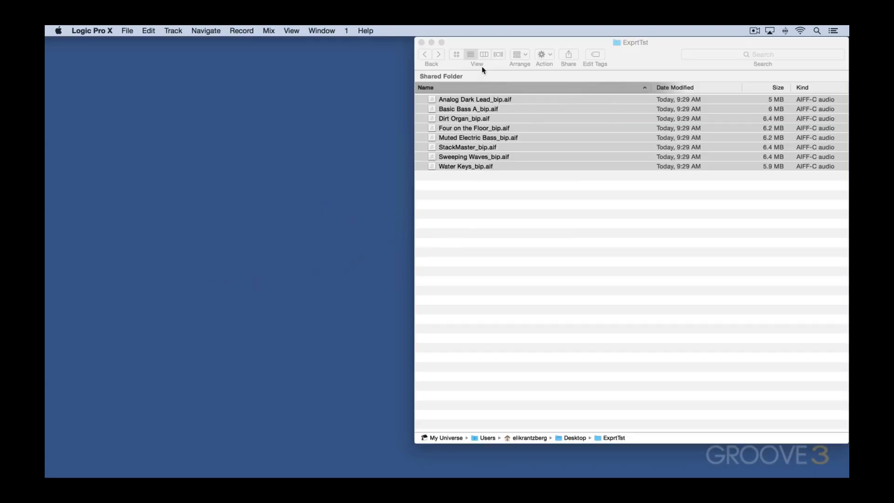
{"action": "left_click", "coordinate": [497, 42]}
{"action": "key", "text": "super+BackSpace"}
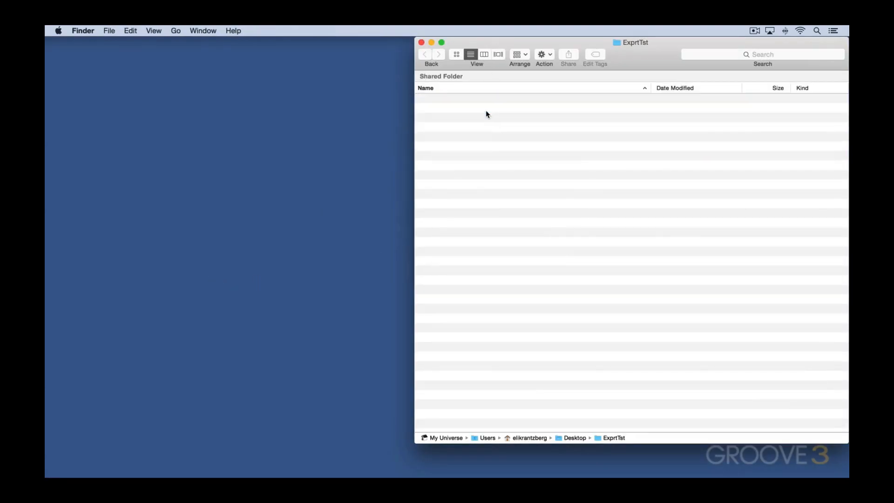
Step: Switch back to Logic Pro X and reopen the recent Track Stacks project
{"action": "key", "text": "super+Tab"}
{"action": "left_click", "coordinate": [127, 30]}
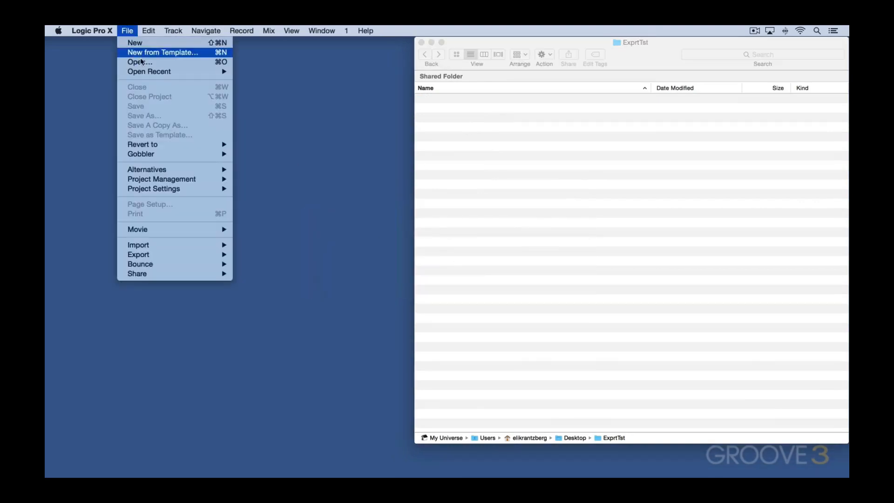
{"action": "mouse_move", "coordinate": [147, 72]}
{"action": "left_click", "coordinate": [270, 72]}
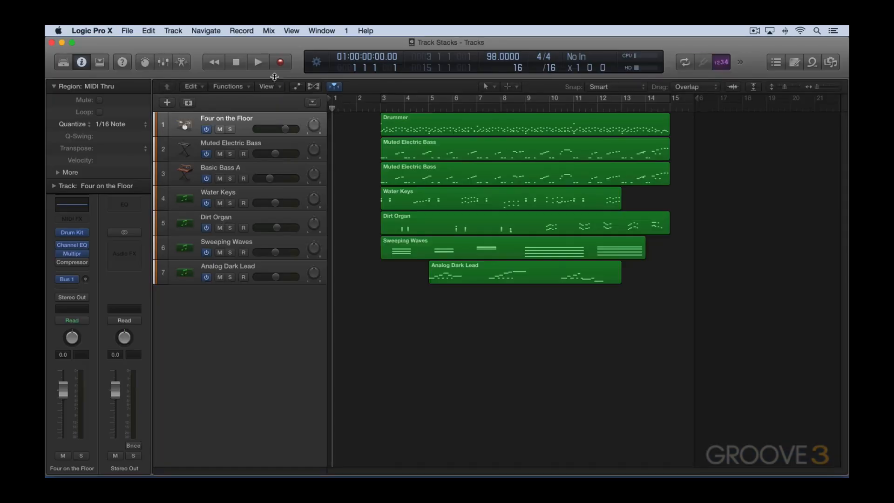
Step: Group the tracks from Muted Electric Bass through Analog Dark Lead into a Folder Stack
{"action": "left_click", "coordinate": [221, 146]}
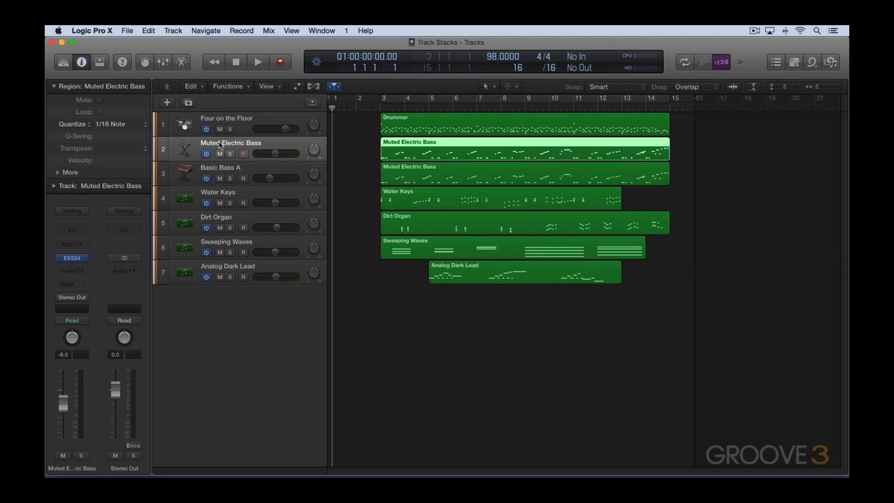
{"action": "key", "text": "super+shift+e"}
{"action": "key", "text": "Escape"}
{"action": "left_click", "coordinate": [226, 267], "text": "shift"}
{"action": "key", "text": "super+shift+d"}
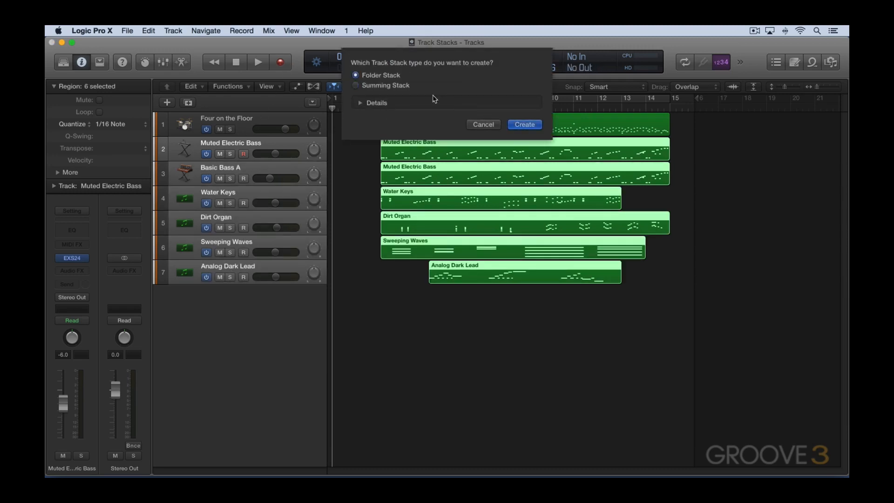
{"action": "left_click", "coordinate": [526, 125]}
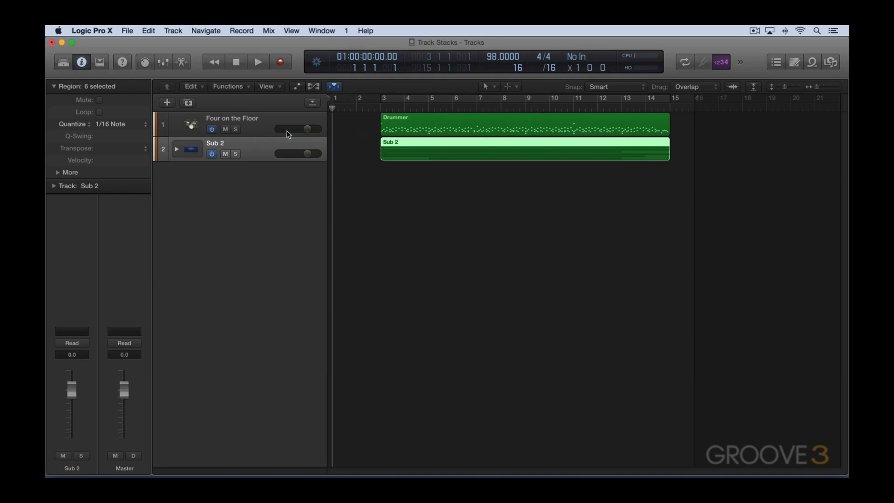
Step: Rename the folder stack as StackMaster
{"action": "double_click", "coordinate": [214, 143]}
{"action": "type", "text": "StackMaster"}
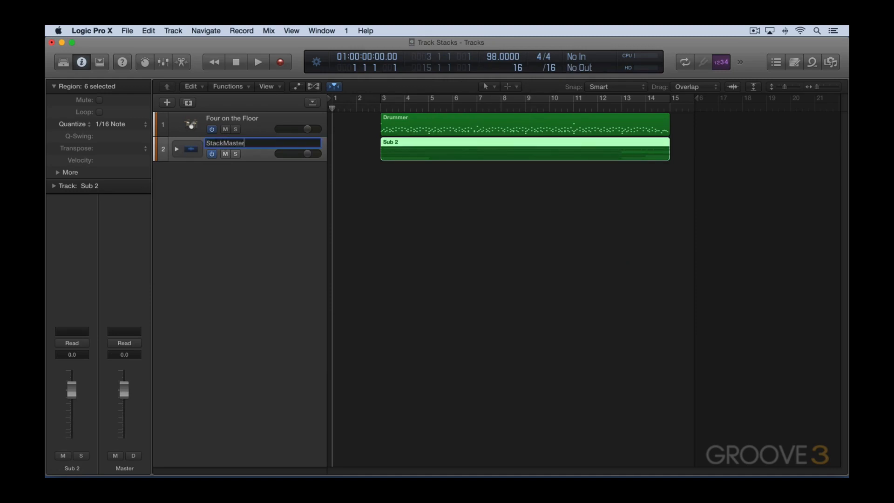
{"action": "key", "text": "Return"}
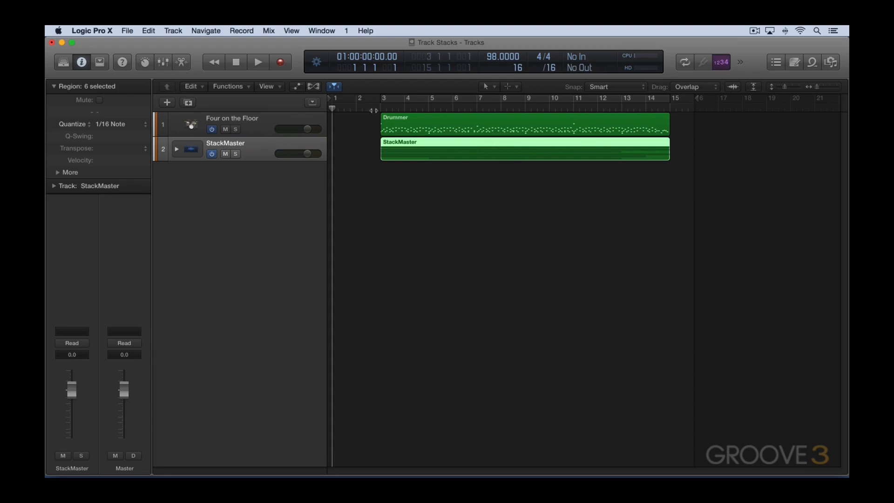
Step: Play the project, expanding and collapsing the StackMaster folder stack during playback to check its levels, and stop
{"action": "key", "text": "space"}
{"action": "left_click", "coordinate": [177, 149]}
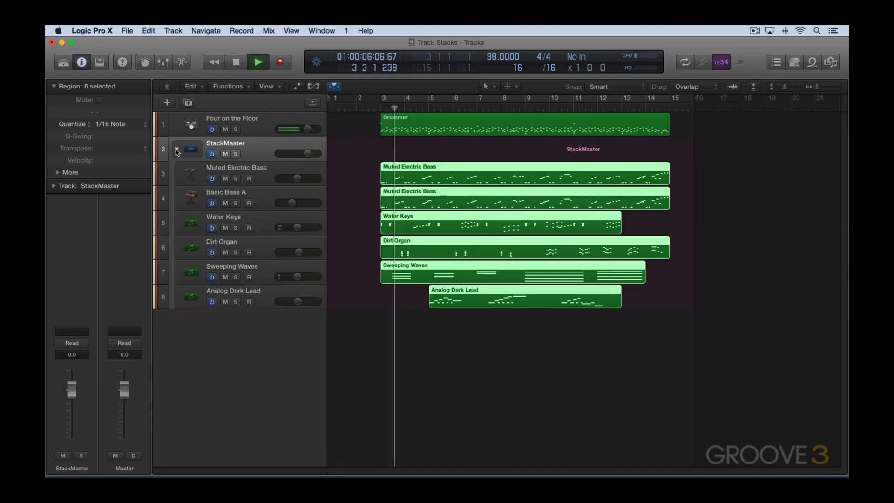
{"action": "left_click", "coordinate": [177, 149]}
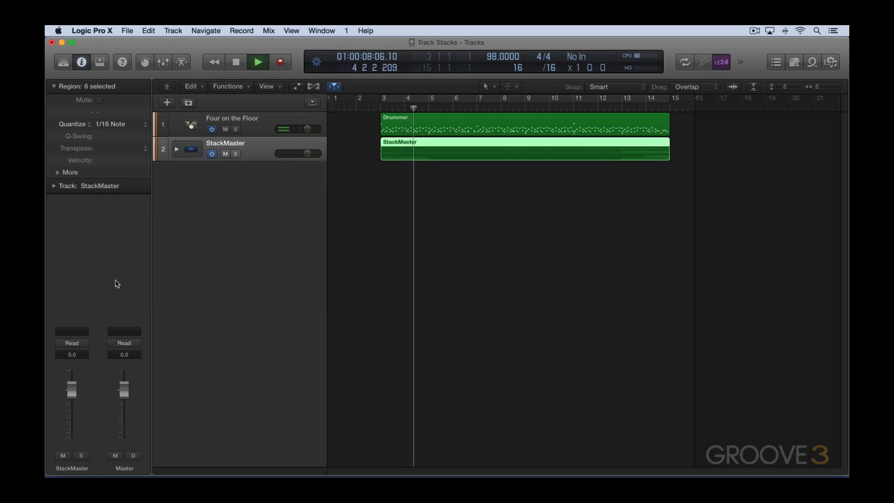
{"action": "key", "text": "space"}
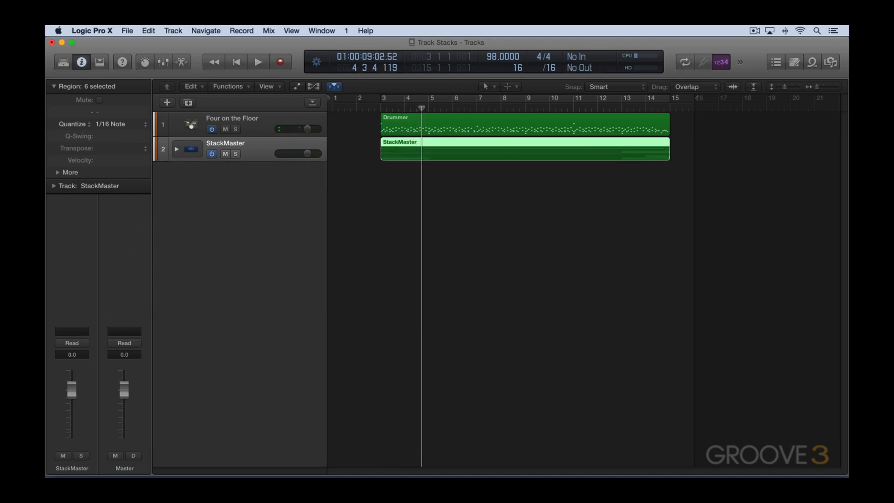
Step: Lower the StackMaster folder stack's volume to about -17.2 dB and play briefly to hear the effect
{"action": "left_click_drag", "start_coordinate": [72, 390], "coordinate": [72, 420]}
{"action": "key", "text": "space"}
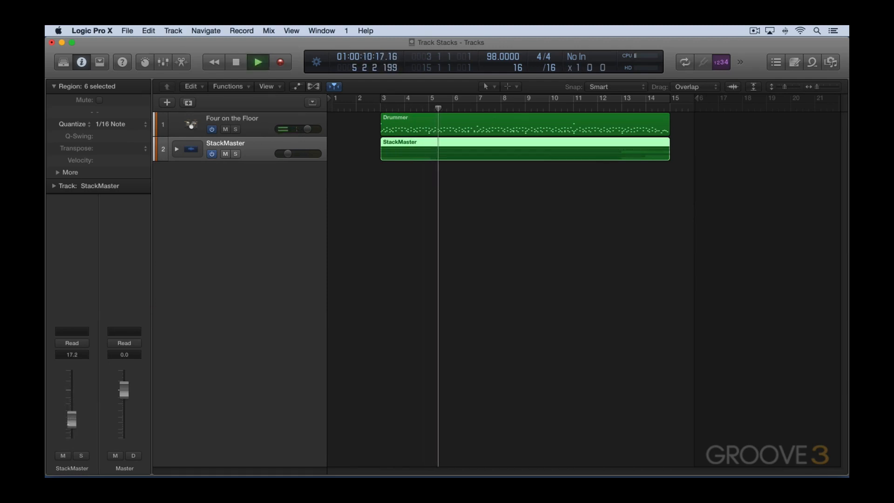
{"action": "key", "text": "space"}
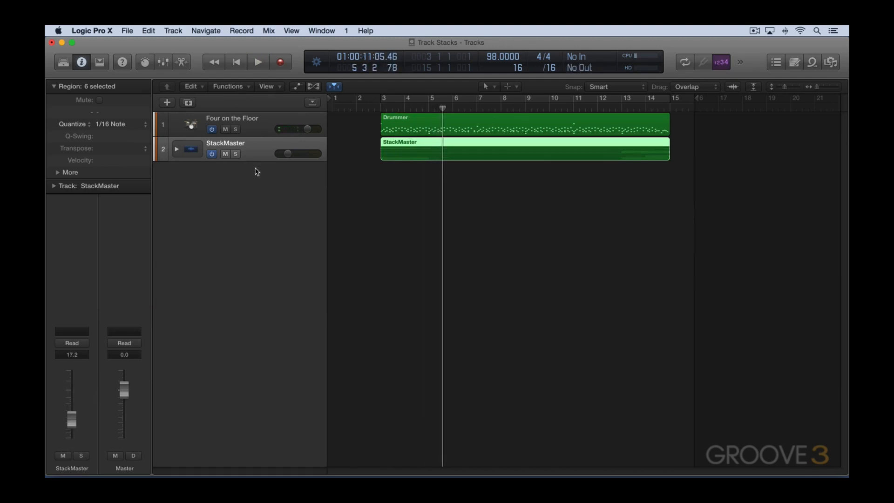
Step: Export all tracks as 16-bit AIFF files into ExprtTst, and check the resulting files in the export dialog without exporting again
{"action": "key", "text": "super+shift+e"}
{"action": "key", "text": "Return"}
{"action": "key", "text": "super+shift+e"}
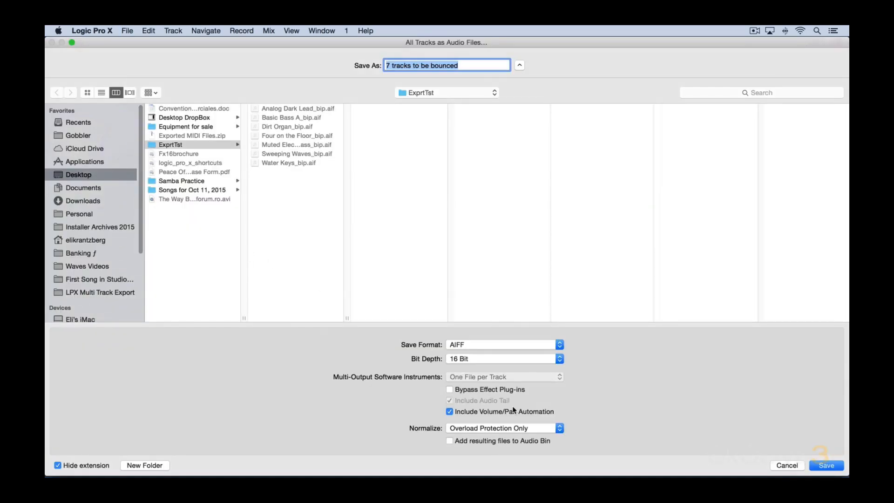
{"action": "left_click", "coordinate": [791, 466]}
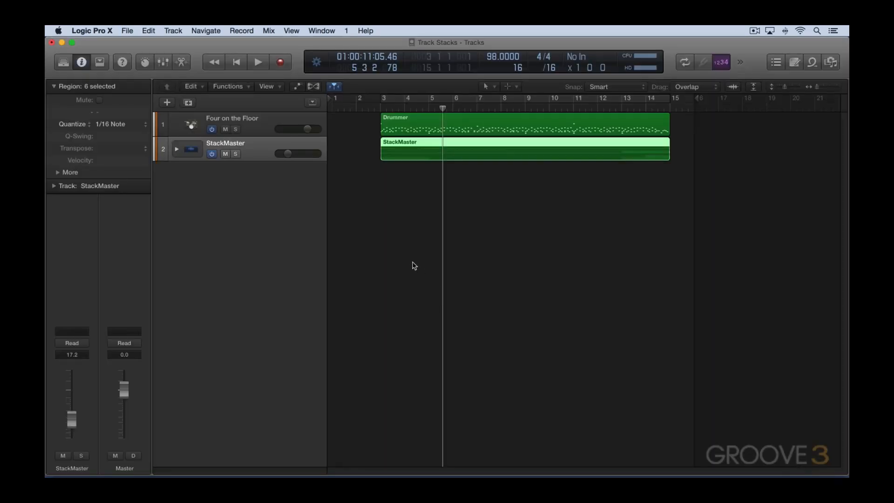
Step: Close the Track Stacks project without saving and create a new project with one audio track
{"action": "key", "text": "super+w"}
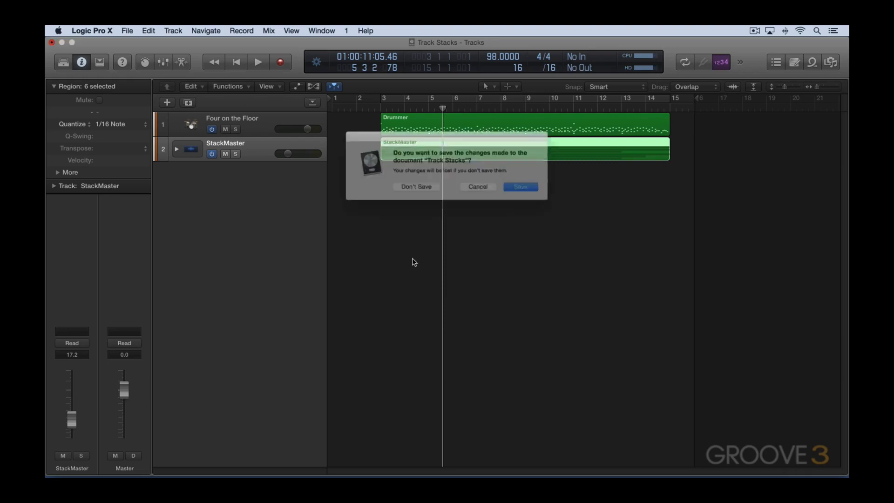
{"action": "key", "text": "super+d"}
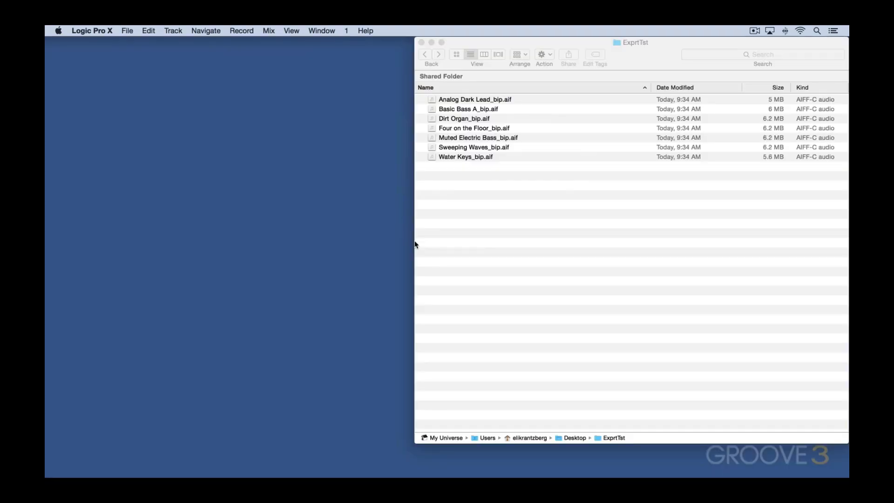
{"action": "key", "text": "super+n"}
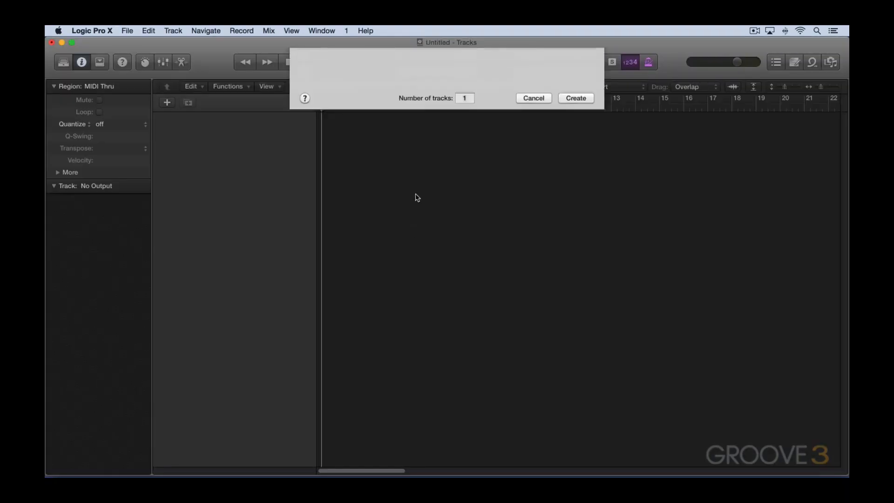
{"action": "left_click", "coordinate": [579, 229]}
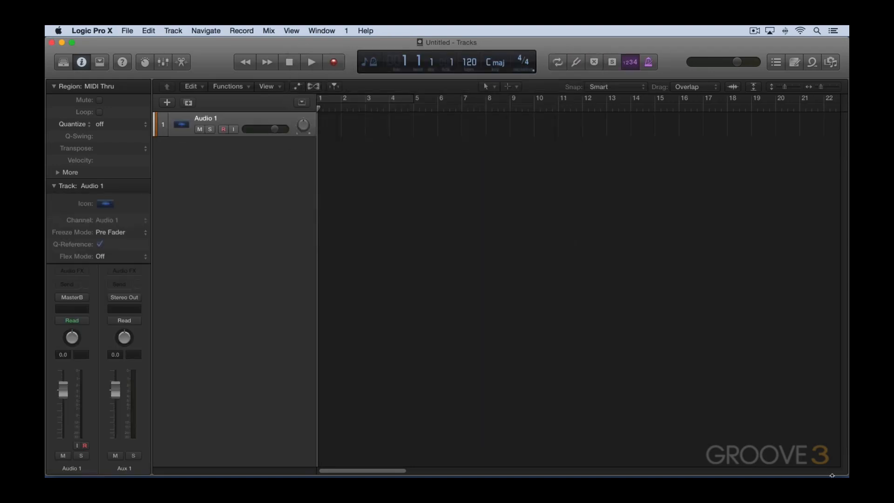
Step: Shrink the project window and add all AIFF files from the ExprtTst folder at bar 2 on new tracks, importing their tempo information
{"action": "left_click_drag", "start_coordinate": [842, 471], "coordinate": [413, 357]}
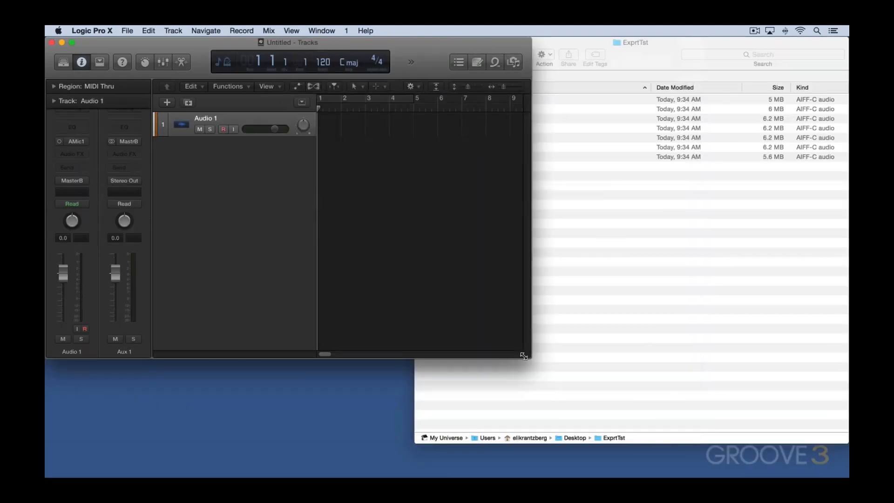
{"action": "left_click", "coordinate": [509, 189]}
{"action": "left_click_drag", "start_coordinate": [508, 188], "coordinate": [349, 123]}
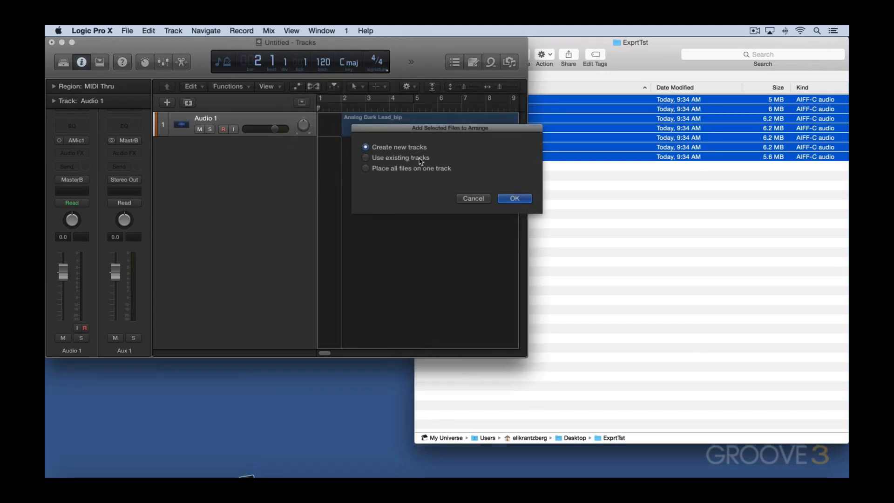
{"action": "left_click", "coordinate": [512, 199]}
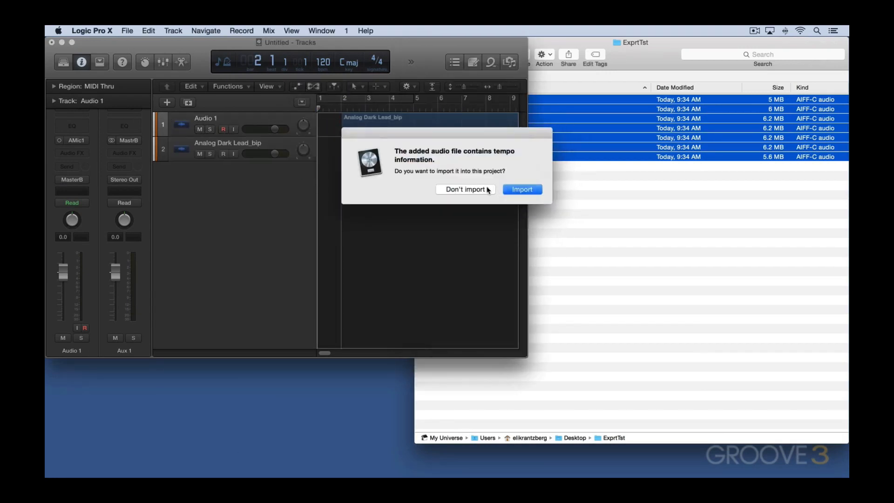
{"action": "left_click", "coordinate": [520, 190]}
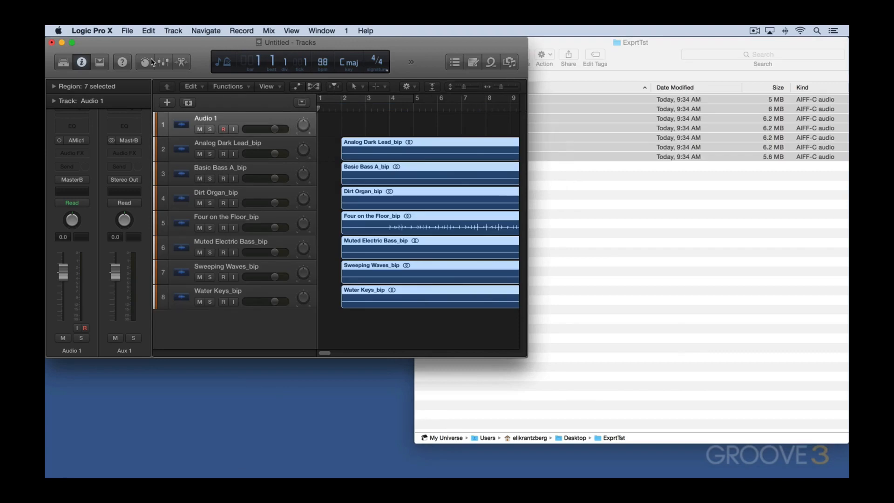
Step: Enlarge the project window and play from about bar 3, muting and unmuting Four on the Floor_bip to compare, and stop
{"action": "left_click", "coordinate": [71, 42]}
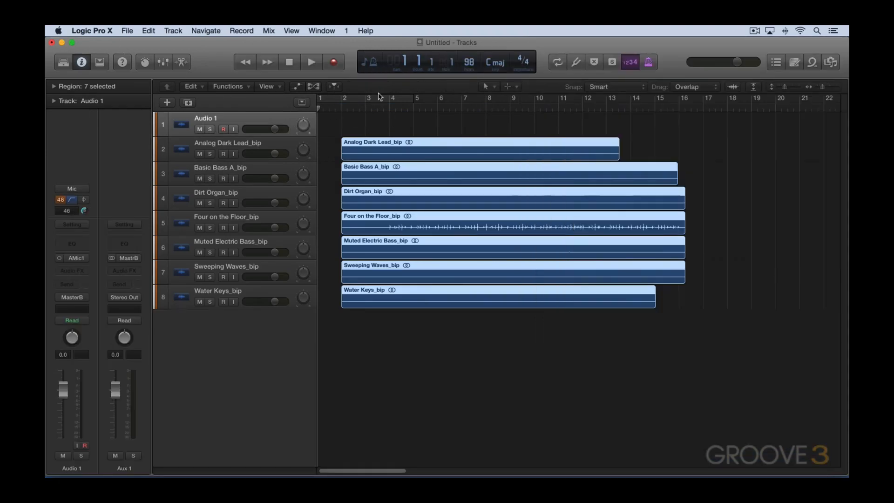
{"action": "left_click", "coordinate": [382, 108]}
{"action": "key", "text": "space"}
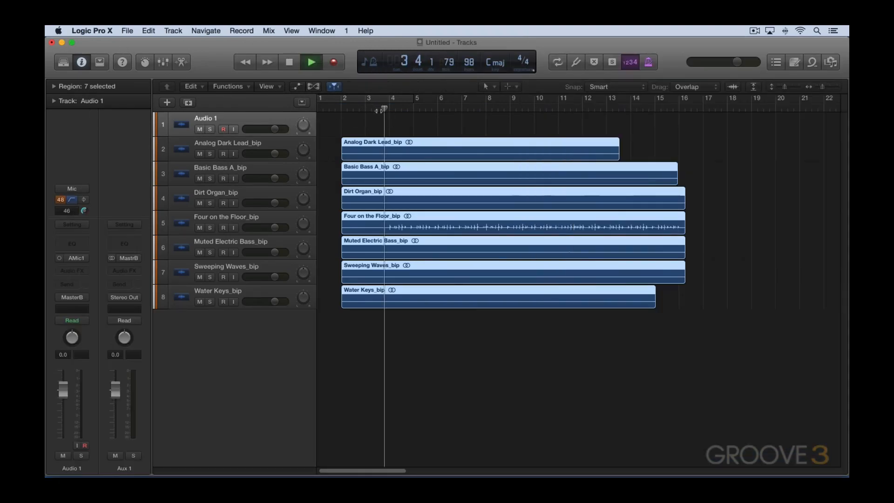
{"action": "left_click", "coordinate": [200, 229]}
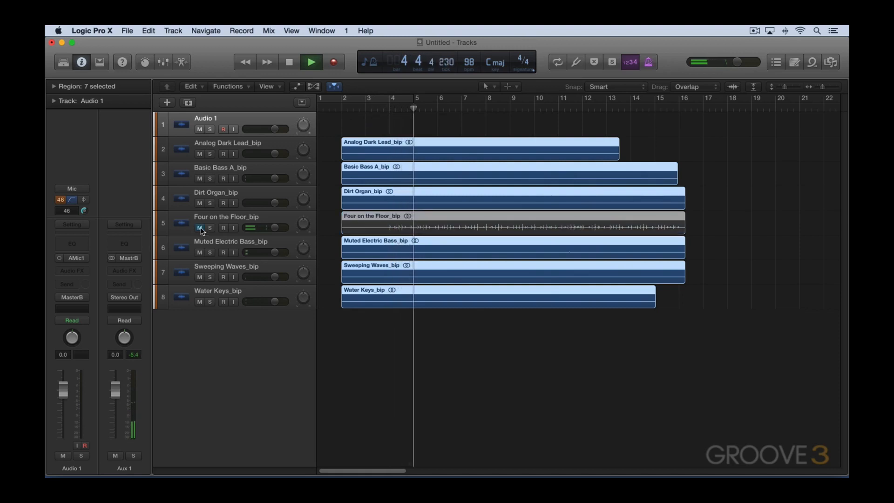
{"action": "left_click", "coordinate": [200, 228]}
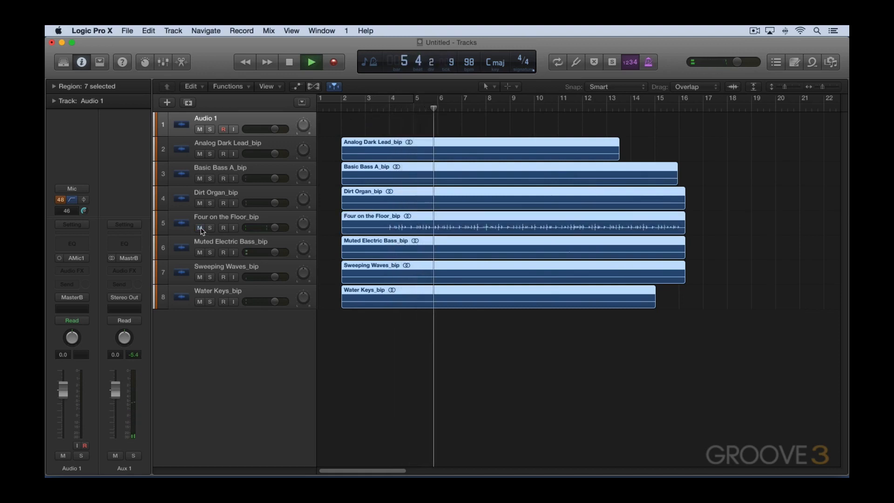
{"action": "key", "text": "space"}
Step: Check the settings for exporting all tracks as audio files and leave without exporting
{"action": "key", "text": "super+shift+e"}
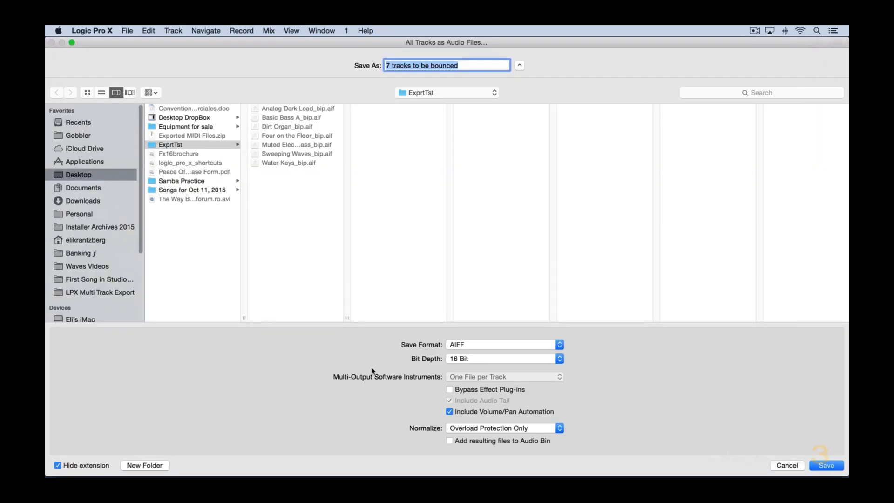
{"action": "left_click", "coordinate": [783, 464]}
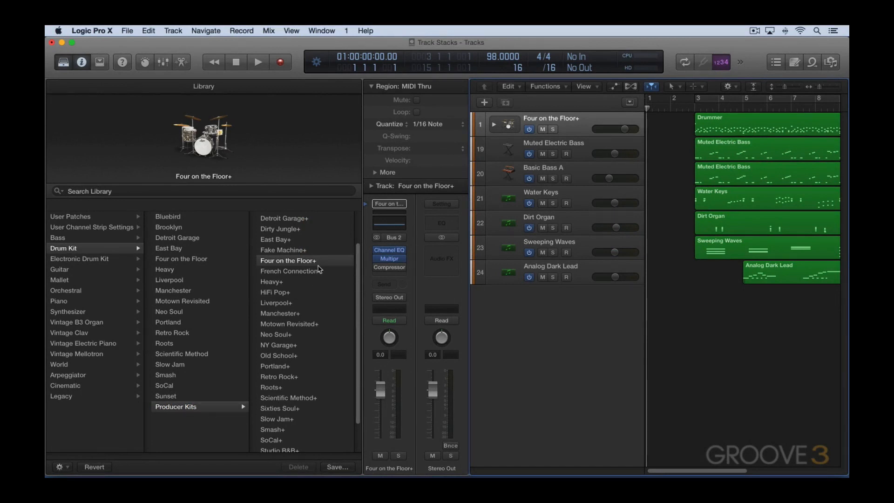
Step: Hide the Library and expand the Four on the Floor+ stack to look through its drum subtracks, collapsing it again
{"action": "key", "text": "y"}
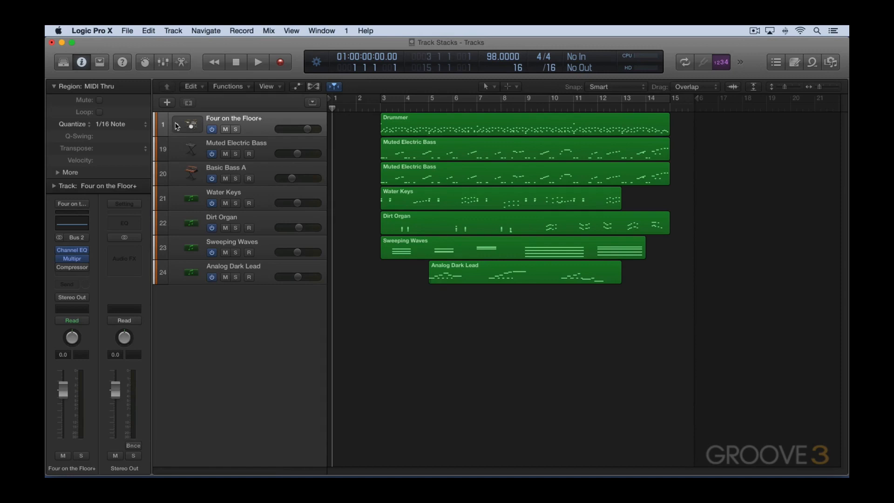
{"action": "left_click", "coordinate": [177, 126]}
{"action": "scroll", "coordinate": [166, 142], "scroll_direction": "down", "scroll_amount": 2}
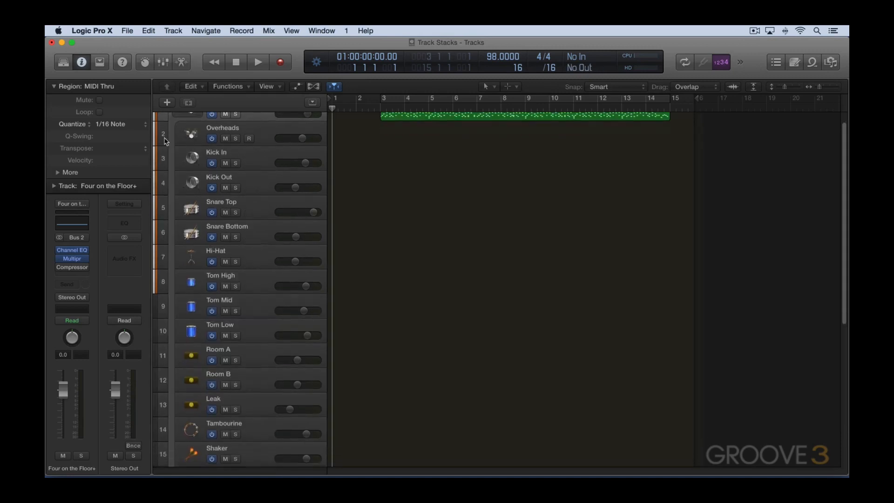
{"action": "scroll", "coordinate": [168, 137], "scroll_direction": "up", "scroll_amount": 2}
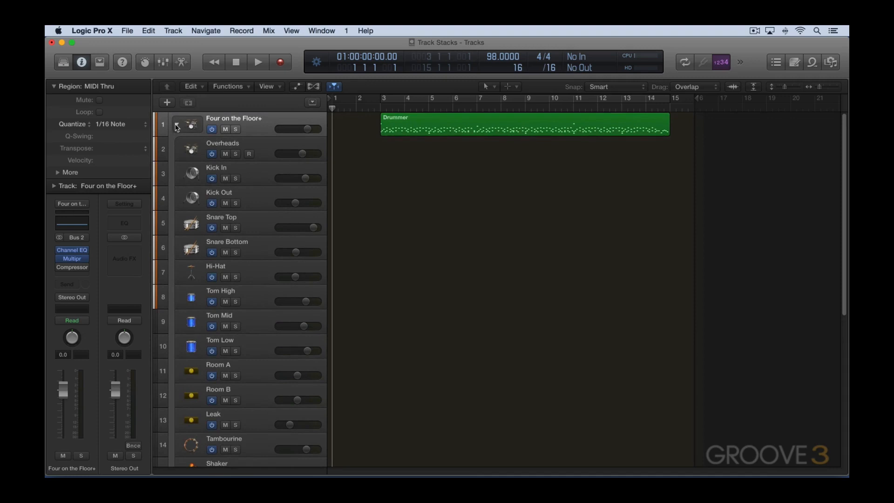
{"action": "left_click", "coordinate": [177, 125]}
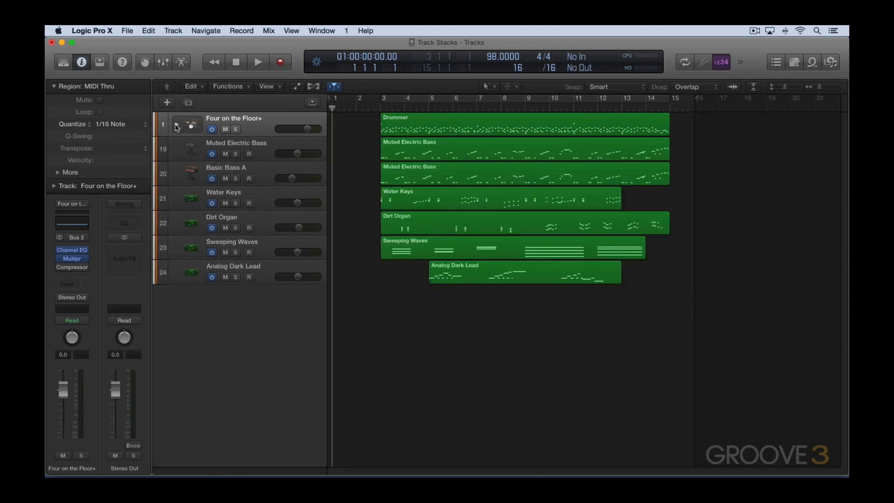
Step: Examine the Four on the Floor+ stack's inputs, sends and output routing in the mixer, and close the mixer and stack again
{"action": "key", "text": "x"}
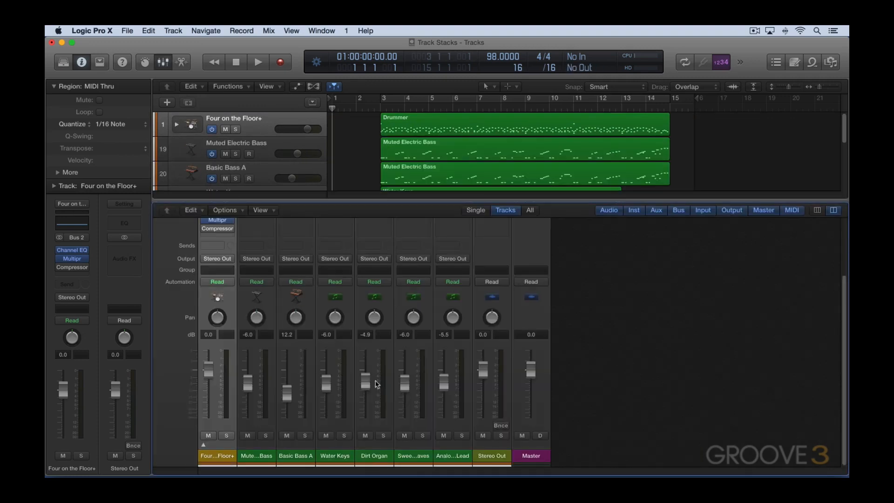
{"action": "left_click", "coordinate": [202, 446]}
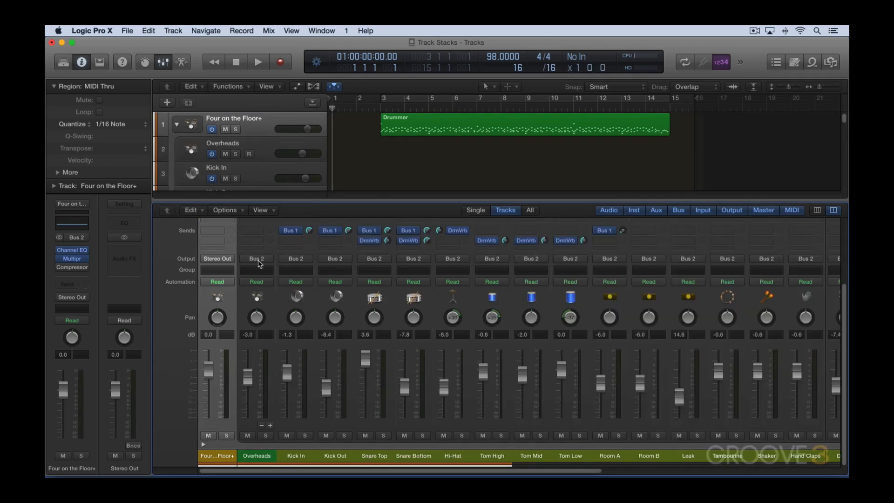
{"action": "scroll", "coordinate": [443, 376], "scroll_direction": "up", "scroll_amount": 5}
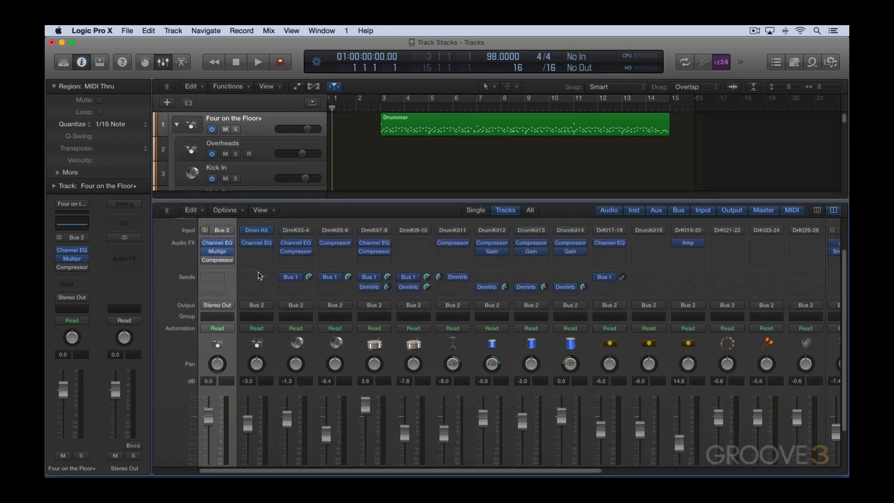
{"action": "scroll", "coordinate": [221, 413], "scroll_direction": "down", "scroll_amount": 4}
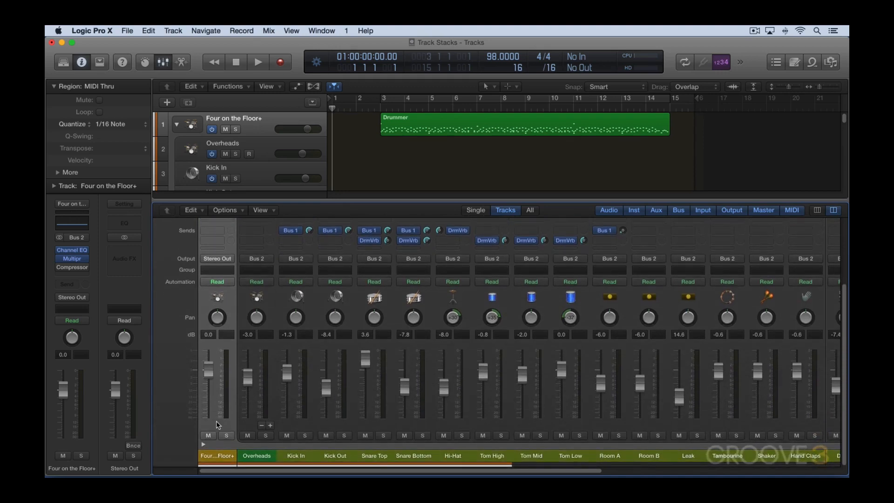
{"action": "key", "text": "x"}
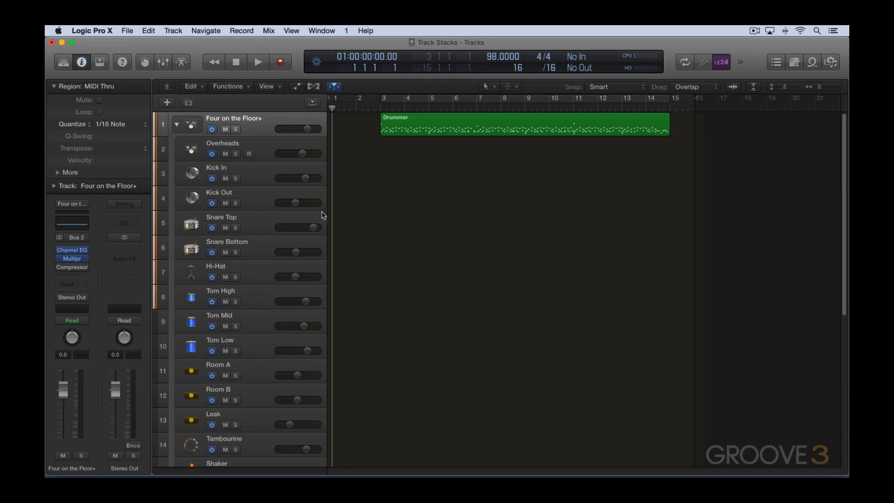
{"action": "left_click", "coordinate": [178, 124]}
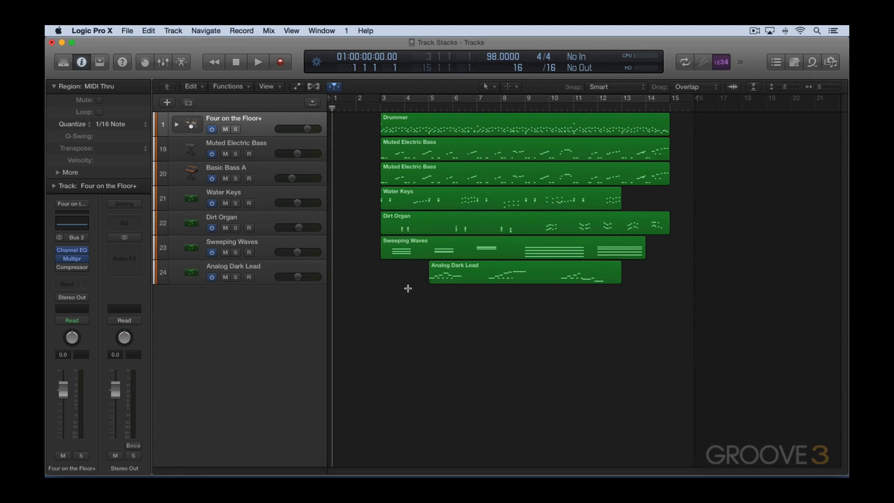
Step: Check the Multi-Output Software Instruments setting for exporting all tracks as audio files, leaving without exporting
{"action": "key", "text": "super+shift+e"}
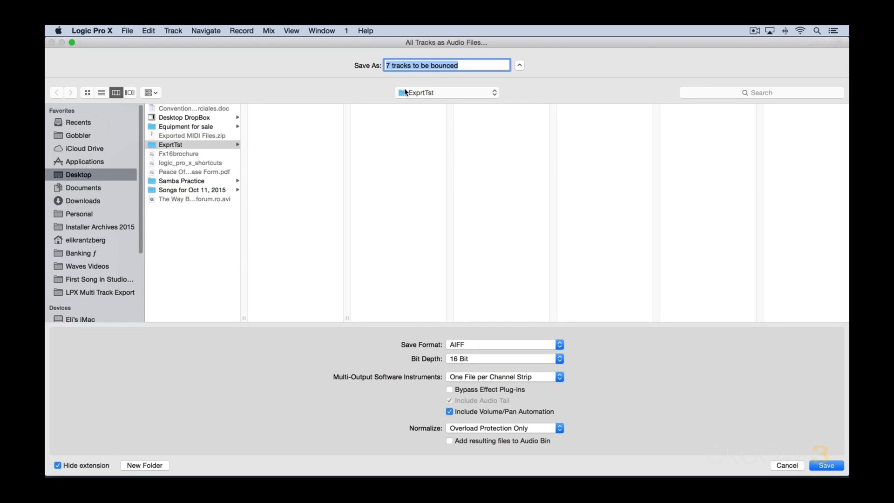
{"action": "key", "text": "Escape"}
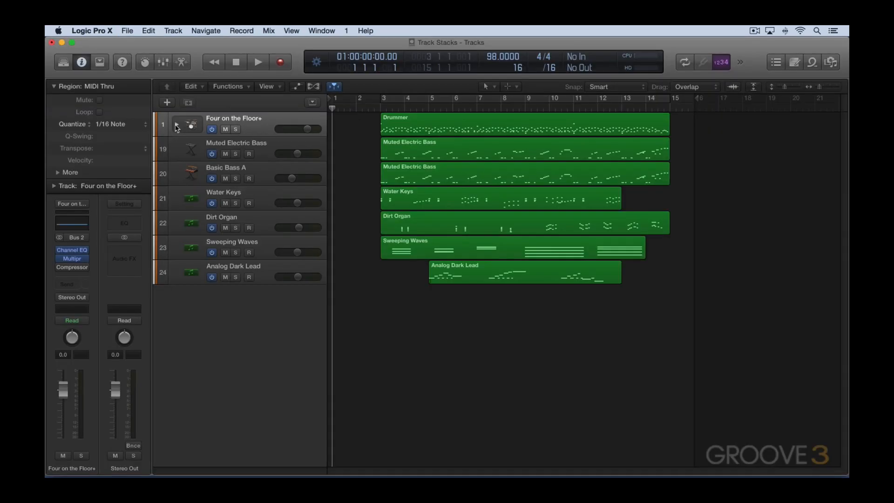
Step: Examine the Overheads channel's Drum Kit input and its neighbouring drum outputs in an enlarged mixer, closing the mixer and collapsing the stack again
{"action": "key", "text": "x"}
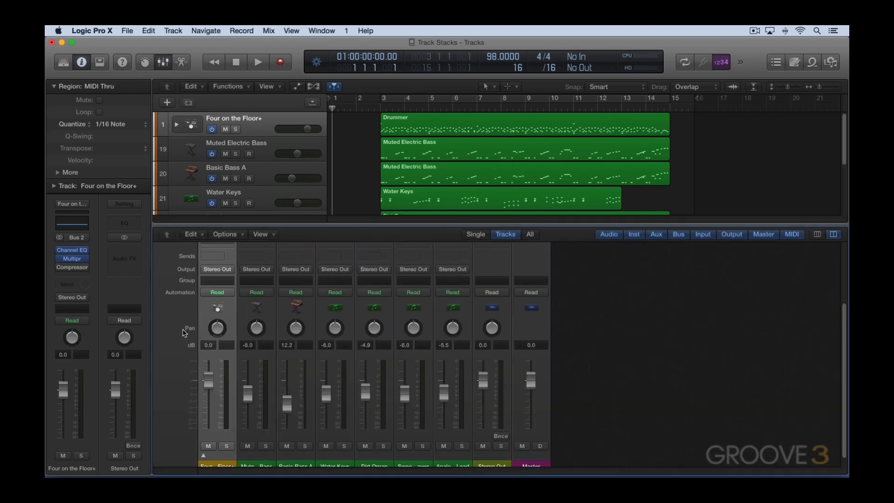
{"action": "left_click_drag", "start_coordinate": [317, 233], "coordinate": [326, 115]}
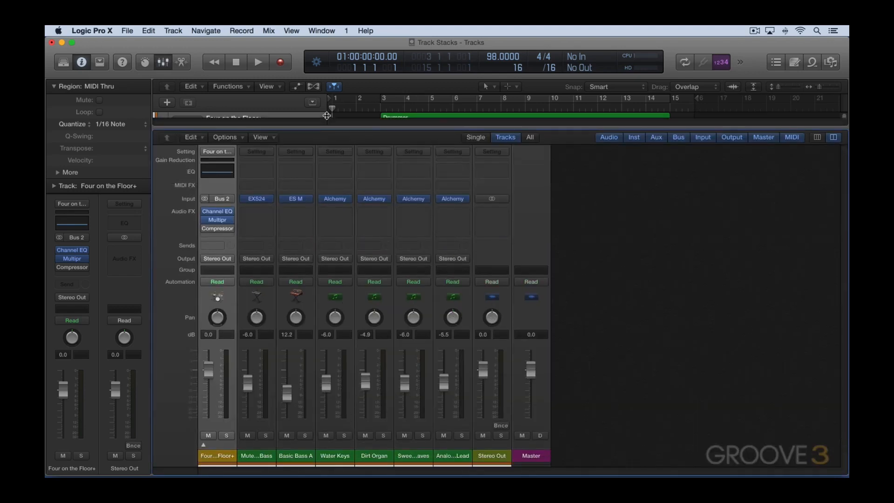
{"action": "left_click", "coordinate": [203, 445]}
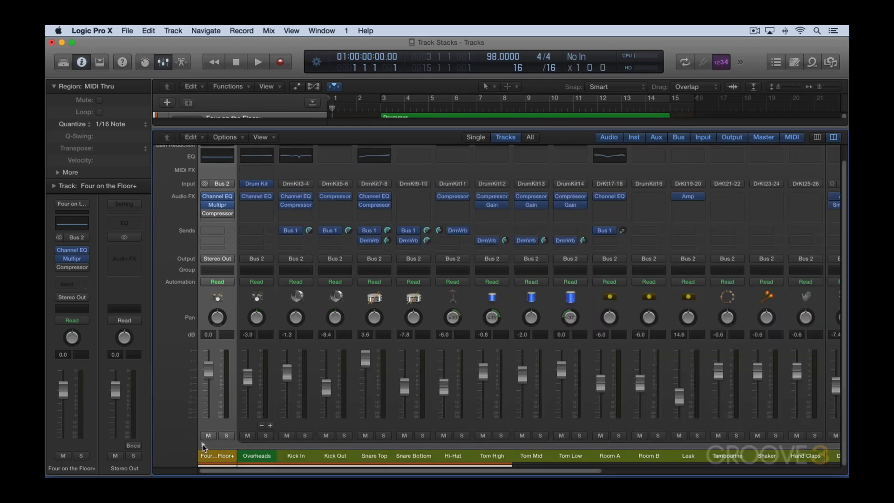
{"action": "mouse_move", "coordinate": [257, 185]}
{"action": "left_click", "coordinate": [219, 193]}
{"action": "key", "text": "x"}
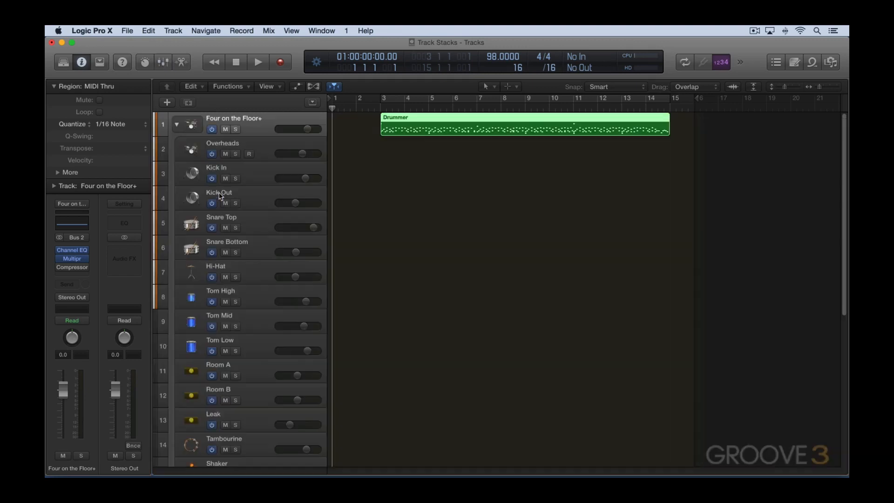
{"action": "left_click", "coordinate": [177, 125]}
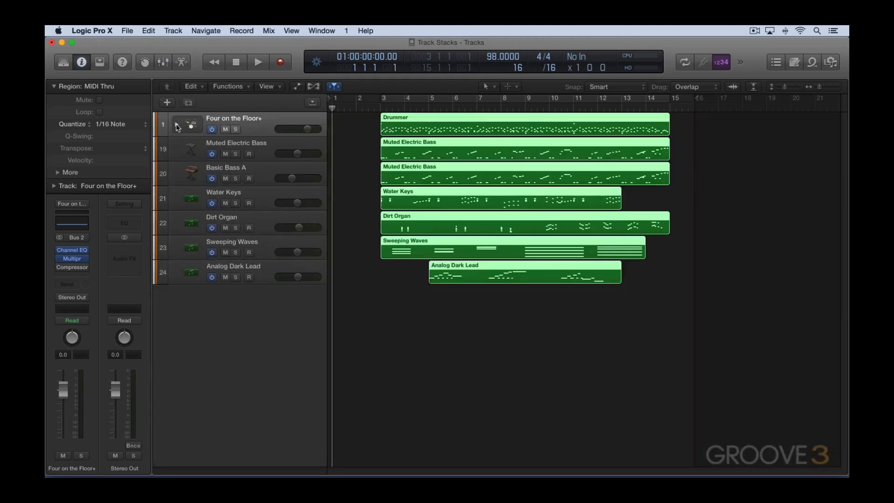
Step: Check the Four on the Floor+ track's commands for whether its stack can be flattened, without choosing any
{"action": "right_click", "coordinate": [242, 122]}
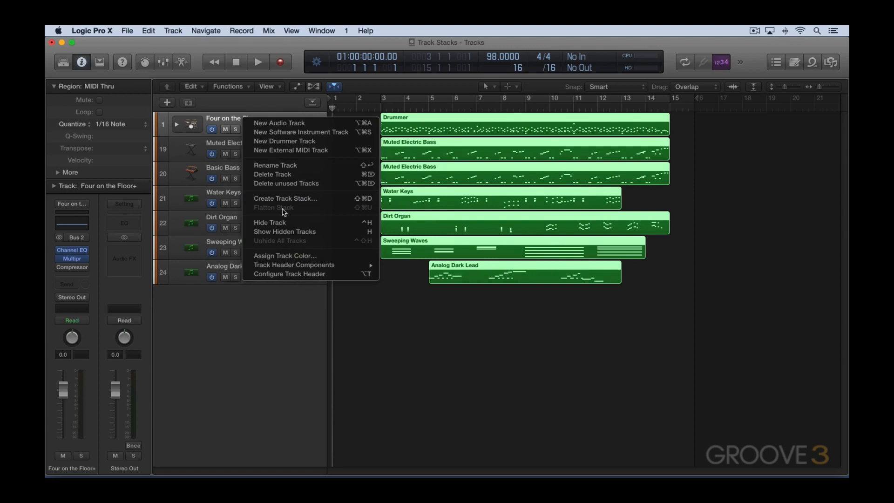
{"action": "left_click", "coordinate": [229, 340]}
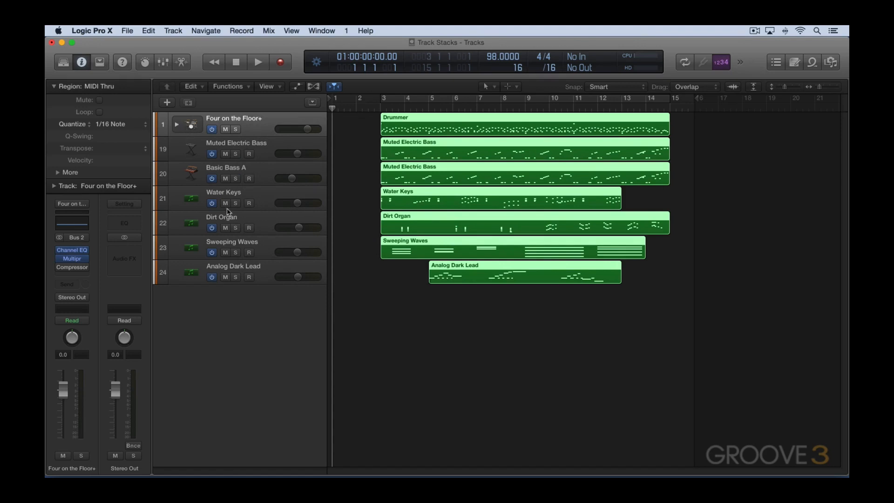
Step: Add a software instrument track below Analog Dark Lead and load the Four on the Floor+ patch from Drum Kit's Producer Kits
{"action": "double_click", "coordinate": [252, 303]}
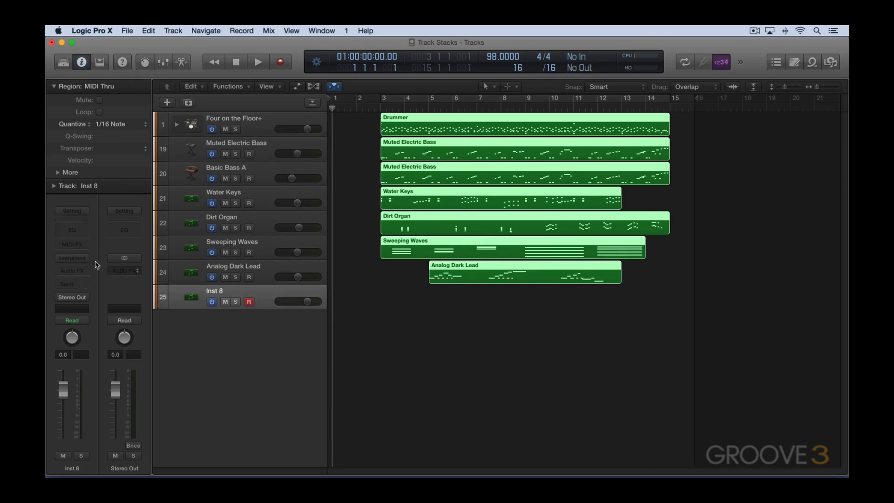
{"action": "key", "text": "y"}
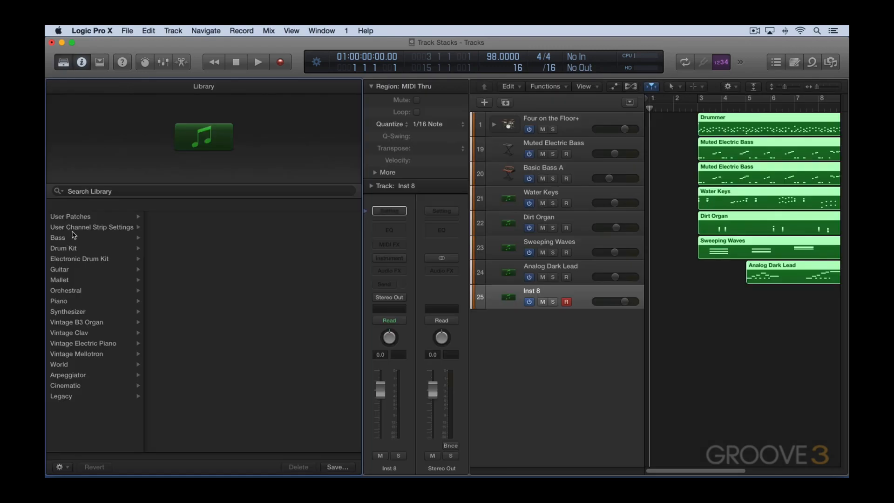
{"action": "left_click", "coordinate": [67, 249]}
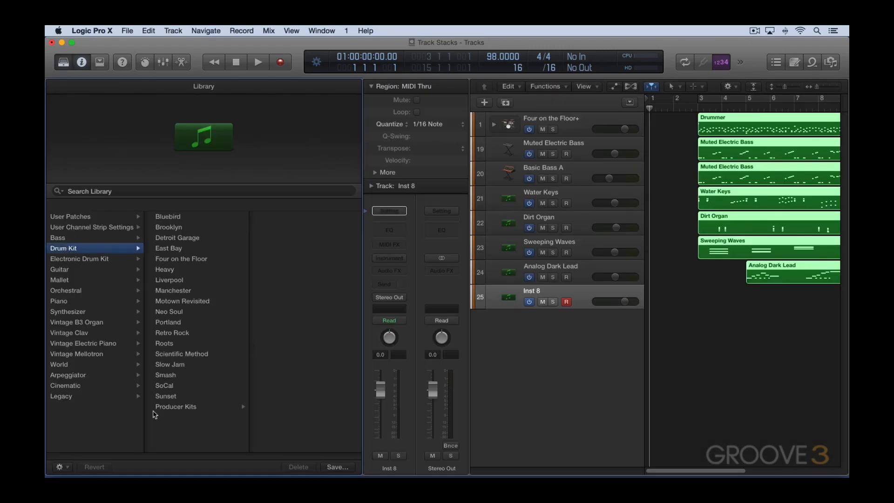
{"action": "left_click", "coordinate": [165, 407]}
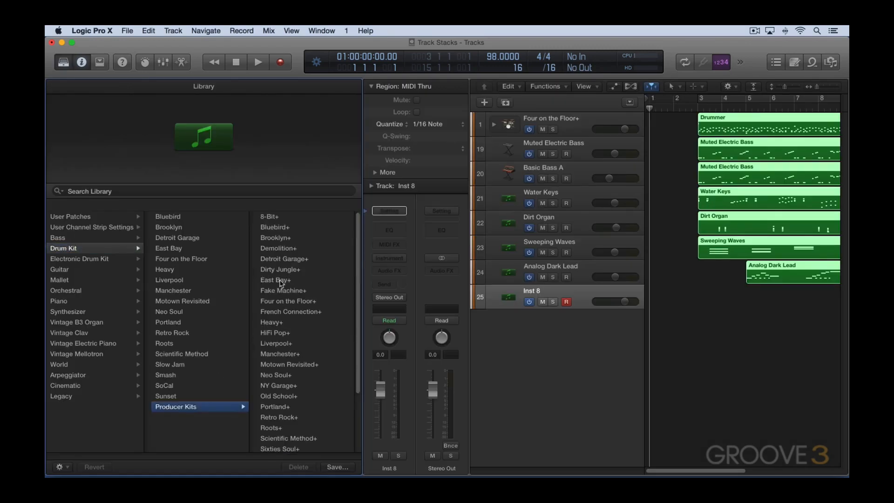
{"action": "left_click", "coordinate": [286, 303]}
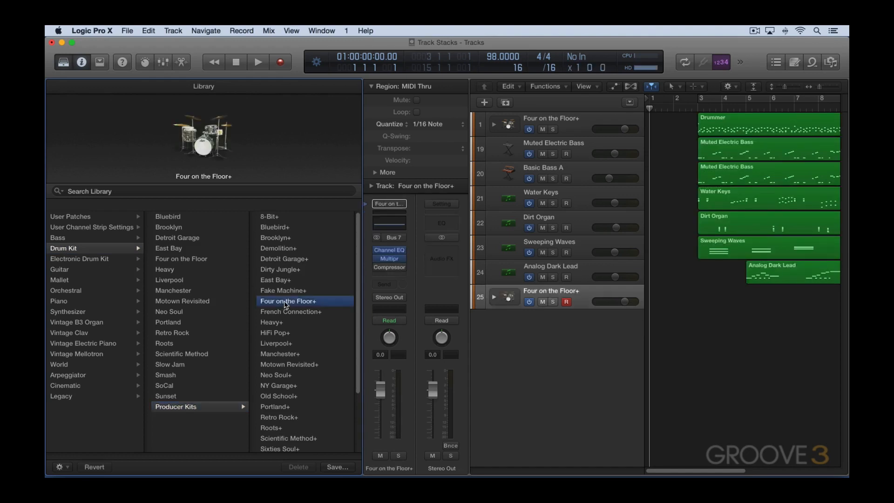
{"action": "key", "text": "y"}
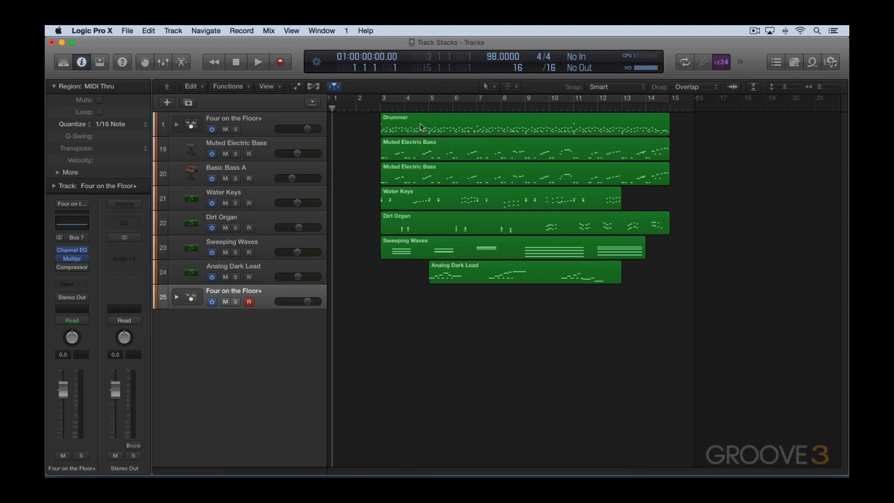
Step: Copy the Drummer region onto the new Four on the Floor+ track at bar 3 and switch the original drum track off
{"action": "left_click_drag", "start_coordinate": [420, 127], "coordinate": [413, 301]}
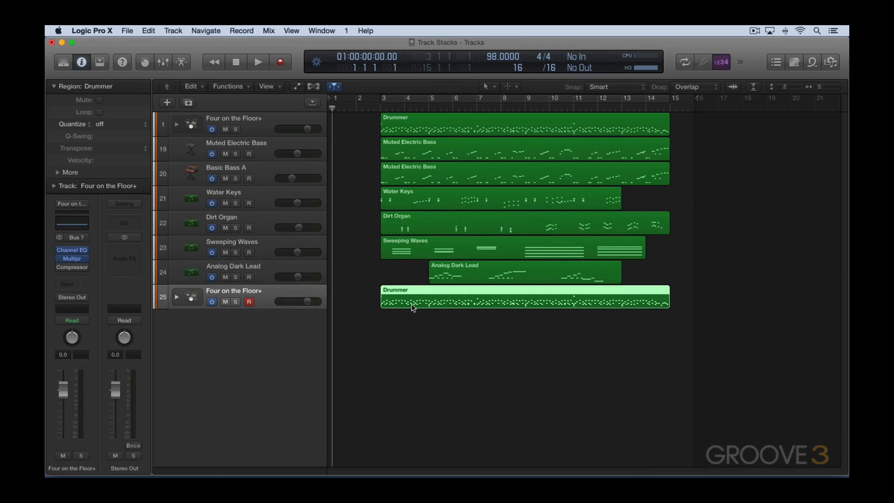
{"action": "left_click", "coordinate": [213, 130]}
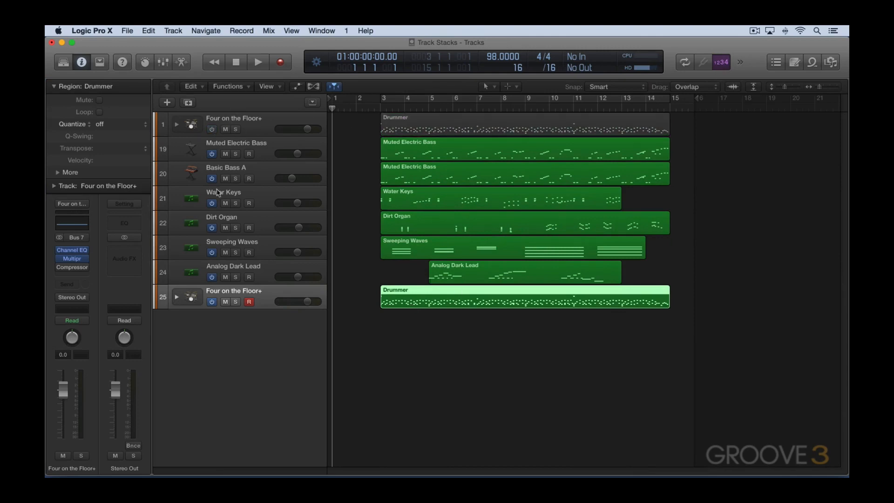
Step: Examine the new Four on the Floor+ stack's subtracks and mixer routing, and check the all-tracks export settings without exporting
{"action": "left_click", "coordinate": [177, 299]}
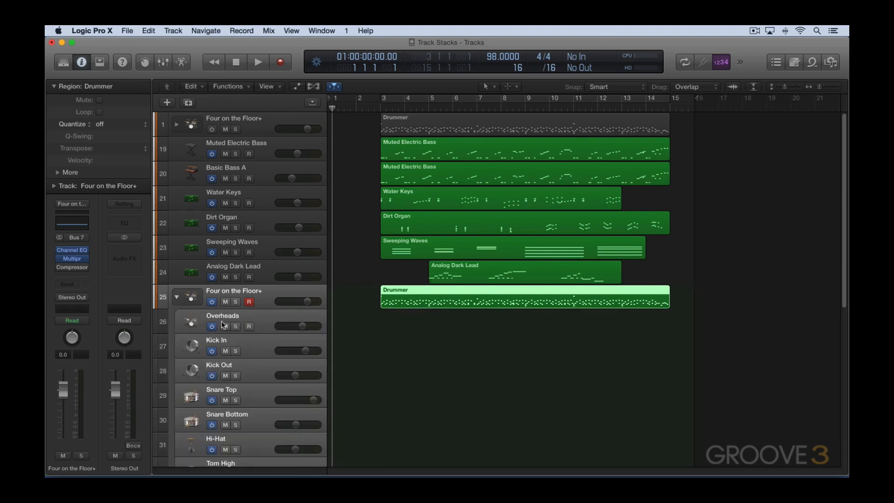
{"action": "scroll", "coordinate": [221, 325], "scroll_direction": "down", "scroll_amount": 4}
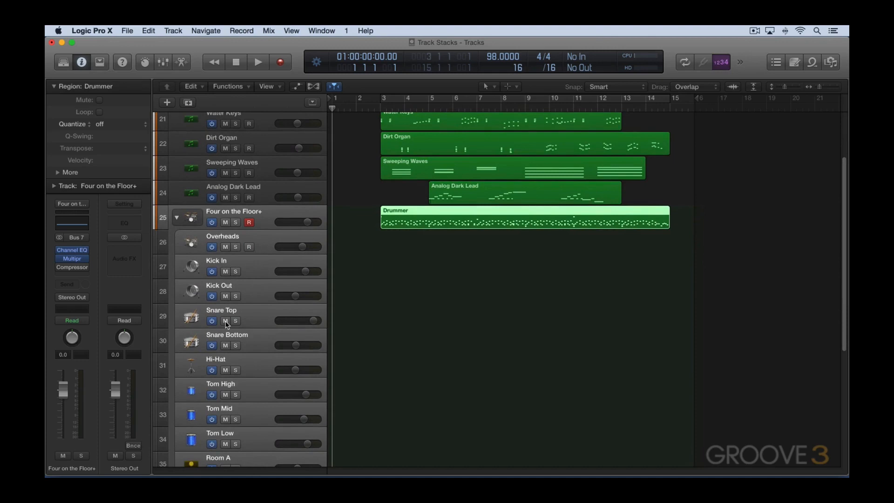
{"action": "key", "text": "x"}
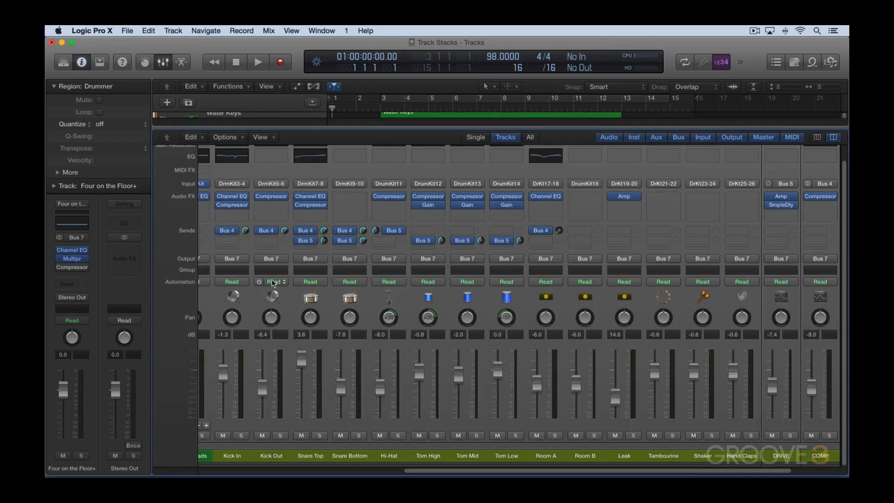
{"action": "scroll", "coordinate": [256, 288], "scroll_direction": "left", "scroll_amount": 5}
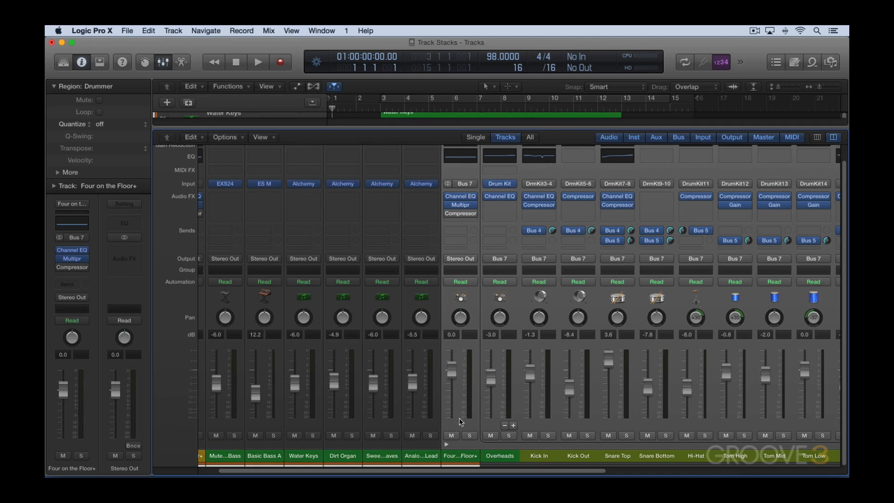
{"action": "key", "text": "x"}
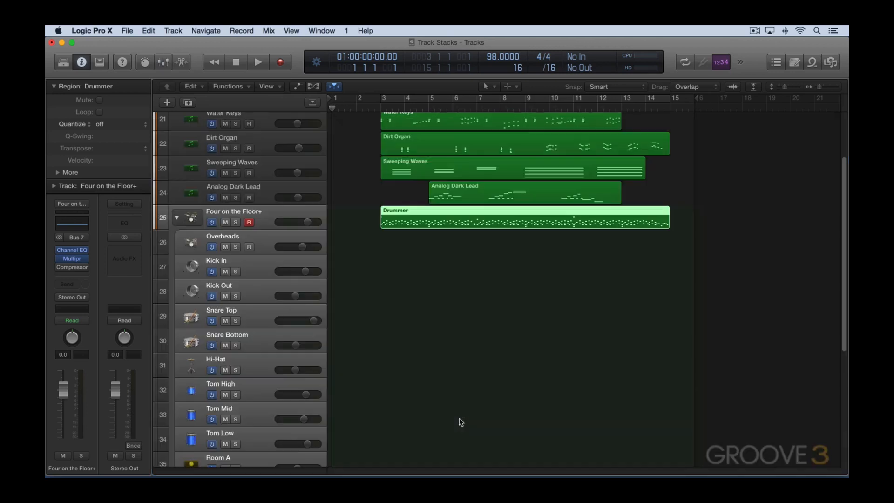
{"action": "left_click", "coordinate": [176, 218]}
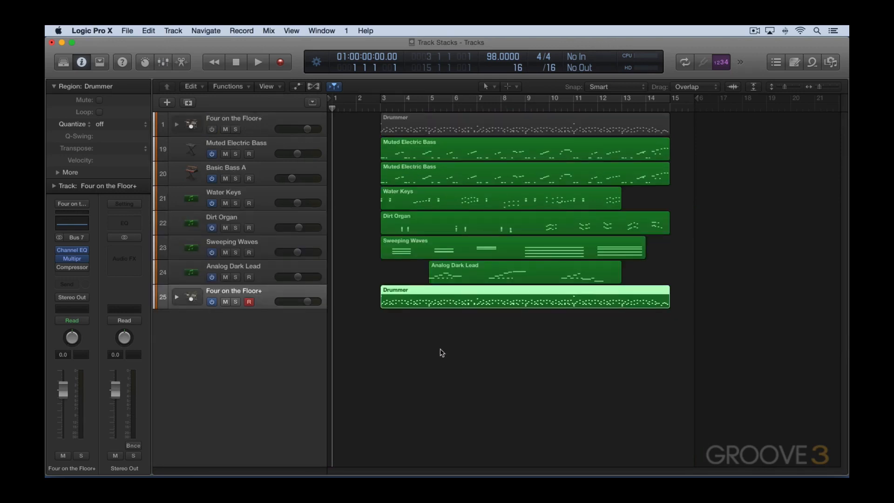
{"action": "key", "text": "super+shift+e"}
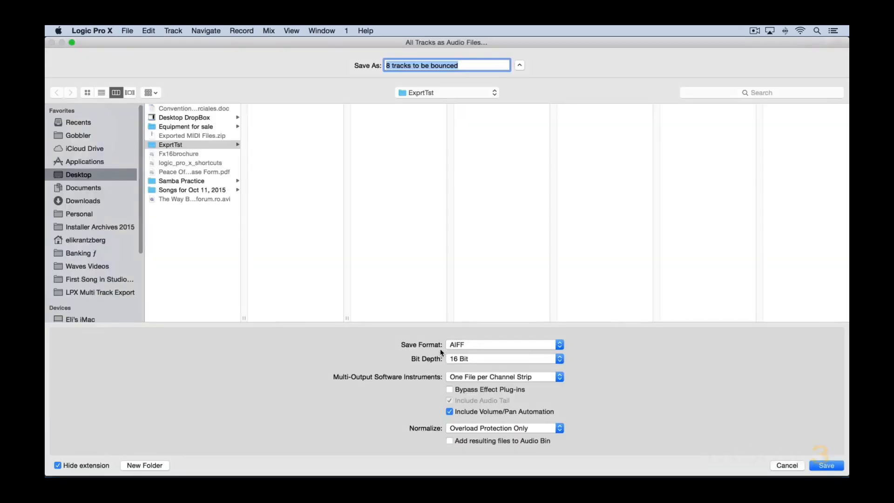
{"action": "left_click", "coordinate": [786, 466]}
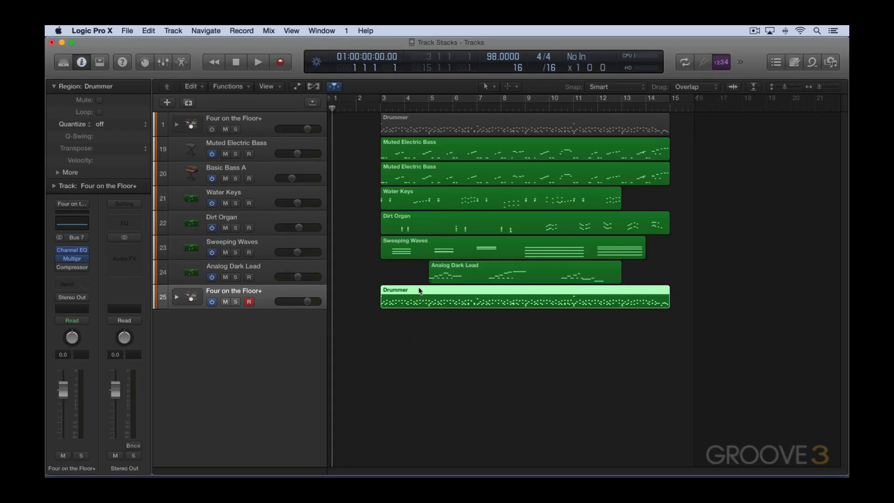
Step: Flatten the new Four on the Floor+ stack and look over its separate drum tracks
{"action": "right_click", "coordinate": [230, 292]}
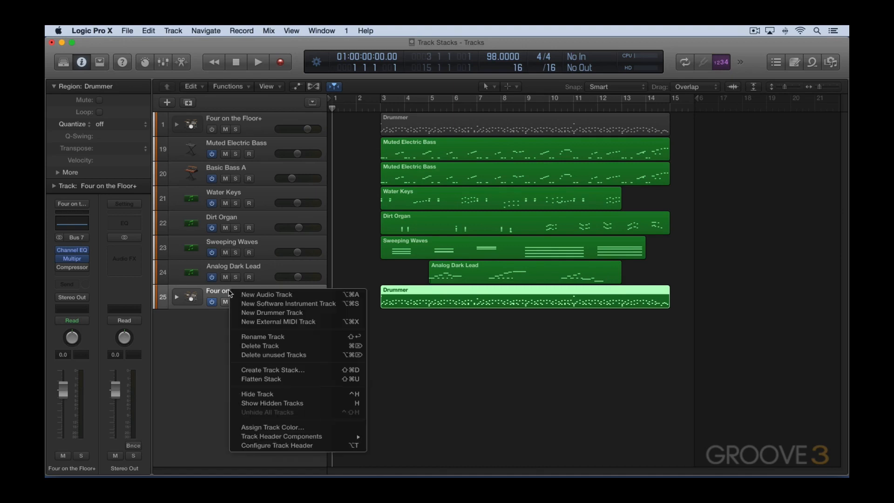
{"action": "left_click", "coordinate": [267, 379]}
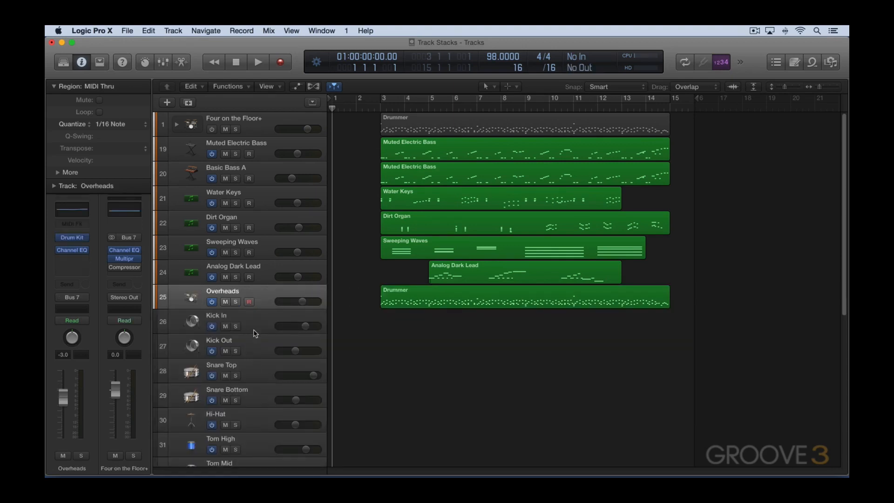
{"action": "scroll", "coordinate": [255, 331], "scroll_direction": "down", "scroll_amount": 3}
{"action": "scroll", "coordinate": [255, 332], "scroll_direction": "down", "scroll_amount": 4}
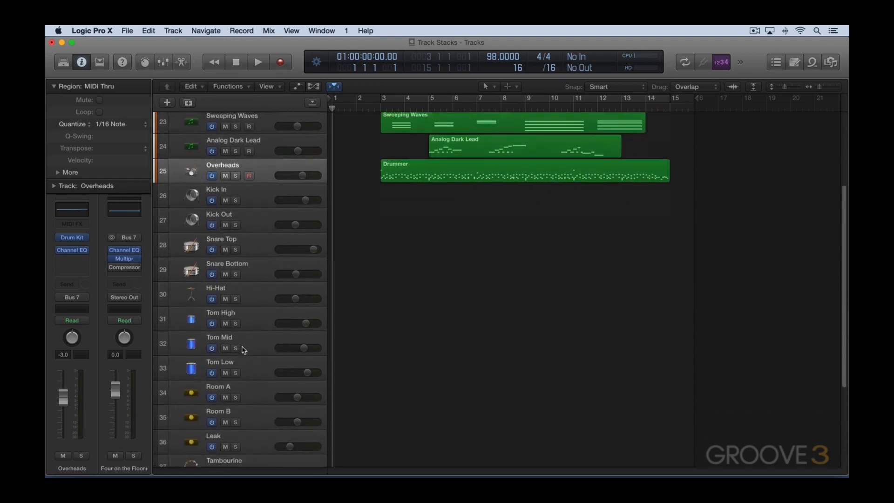
{"action": "scroll", "coordinate": [240, 371], "scroll_direction": "down", "scroll_amount": 2}
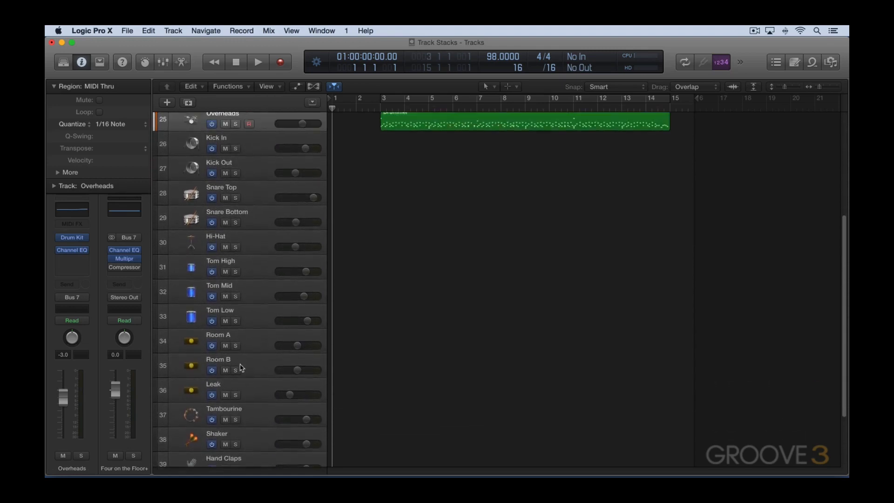
{"action": "scroll", "coordinate": [238, 369], "scroll_direction": "up", "scroll_amount": 3}
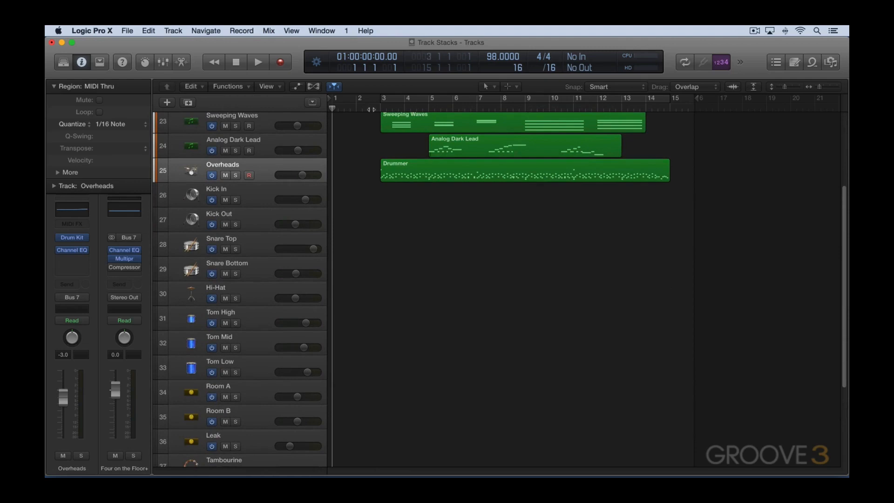
Step: Play the song from just before bar 3 while watching the flattened drum tracks' levels, and stop playback
{"action": "left_click", "coordinate": [371, 109]}
{"action": "key", "text": "space"}
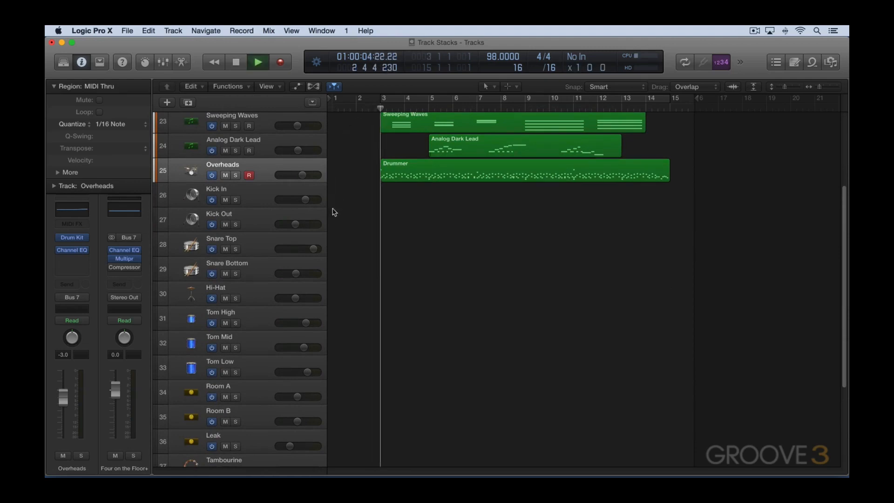
{"action": "scroll", "coordinate": [304, 339], "scroll_direction": "down", "scroll_amount": 3}
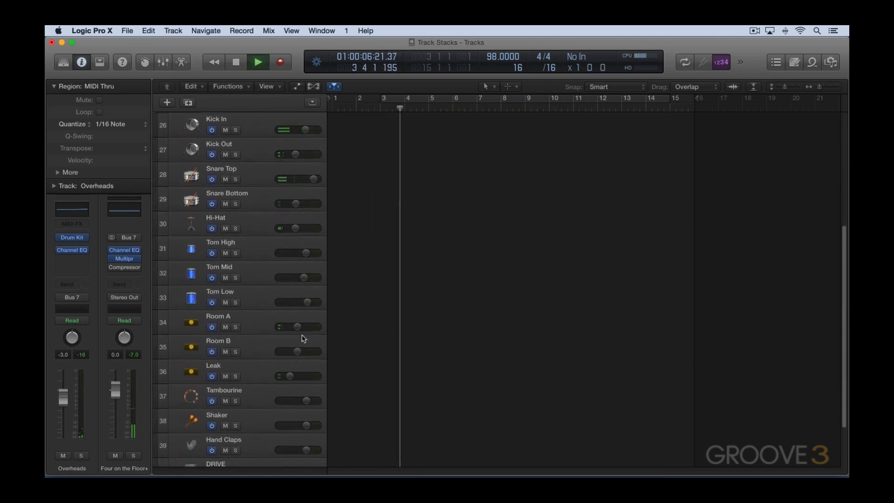
{"action": "key", "text": "space"}
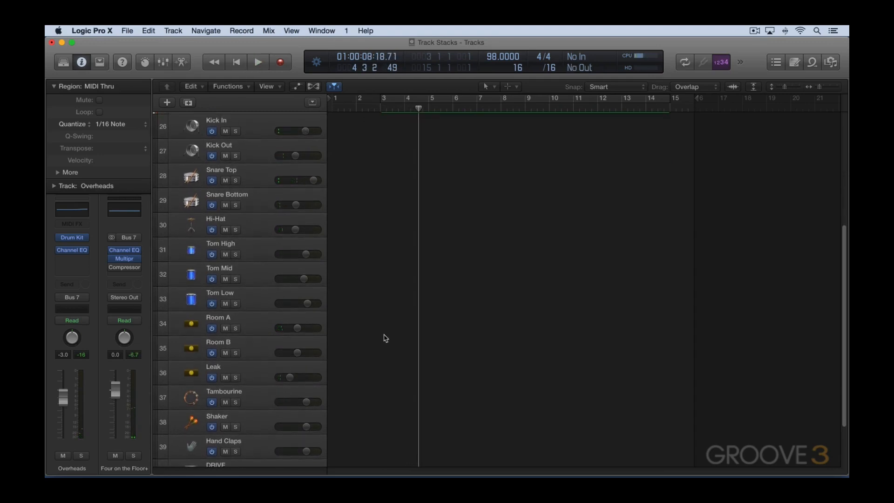
{"action": "scroll", "coordinate": [393, 331], "scroll_direction": "up", "scroll_amount": 8}
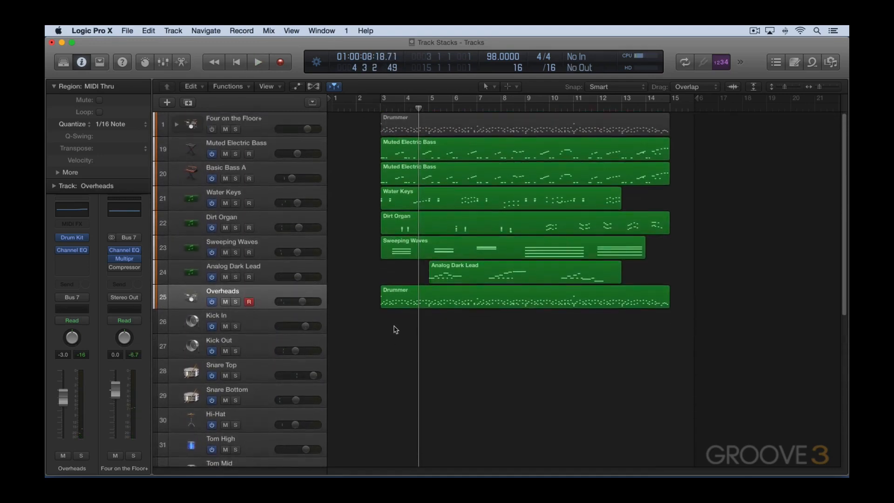
Step: Export all tracks as 16-bit AIFF files to ExprtTst with One File per Channel Strip, and view the files in Finder
{"action": "key", "text": "super+shift+e"}
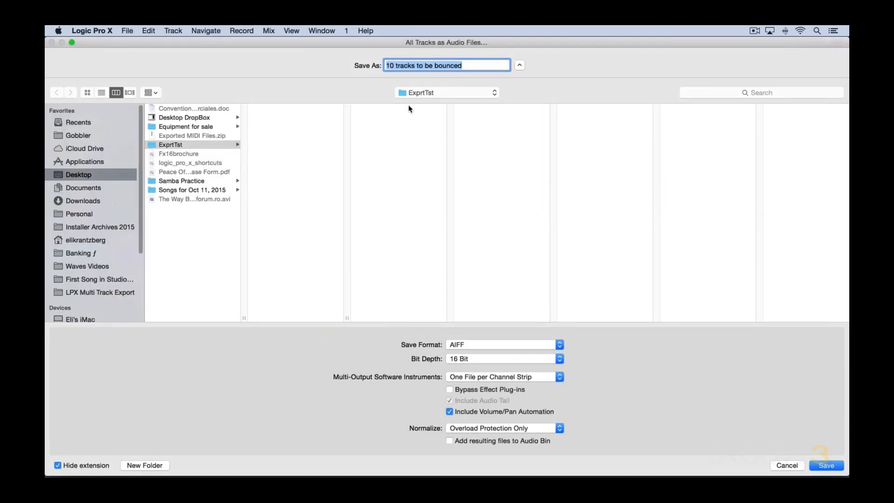
{"action": "left_click", "coordinate": [491, 377]}
{"action": "left_click", "coordinate": [491, 370]}
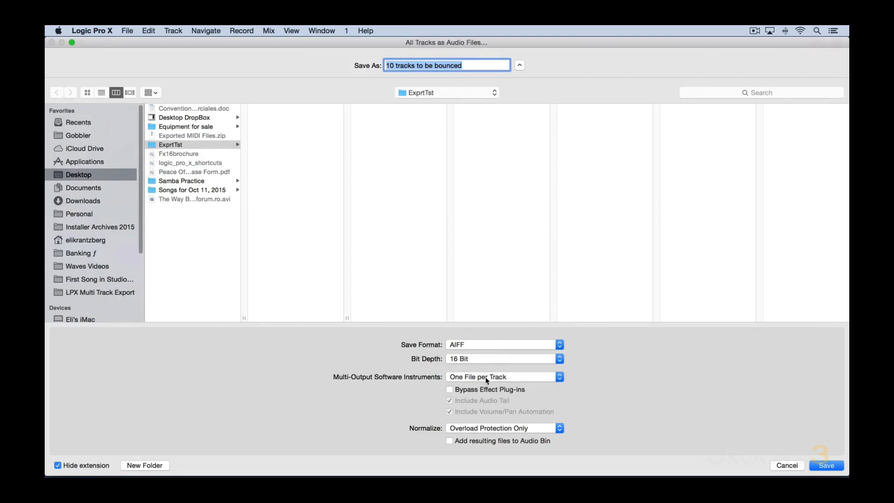
{"action": "left_click", "coordinate": [485, 376]}
{"action": "left_click", "coordinate": [485, 369]}
{"action": "left_click", "coordinate": [473, 376]}
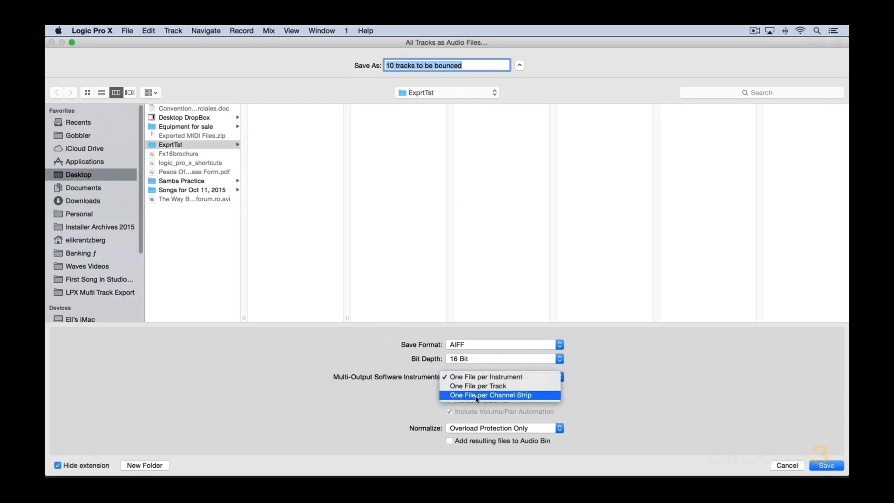
{"action": "left_click", "coordinate": [475, 395]}
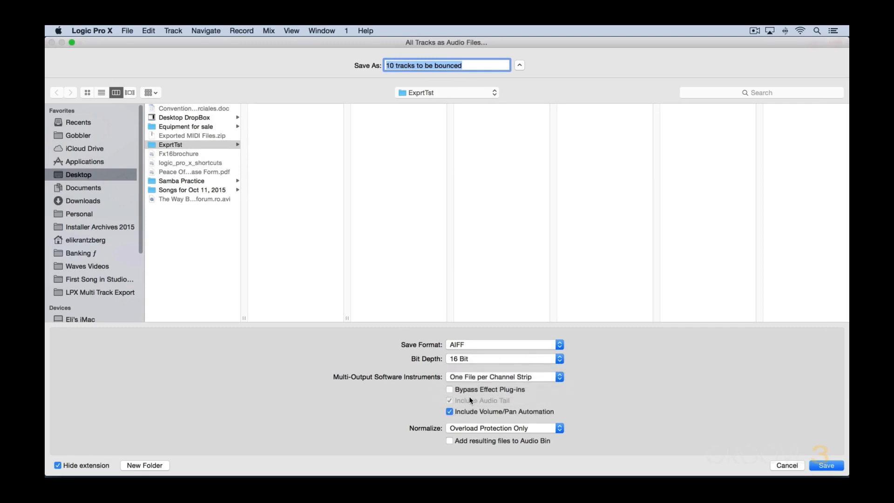
{"action": "left_click", "coordinate": [836, 468]}
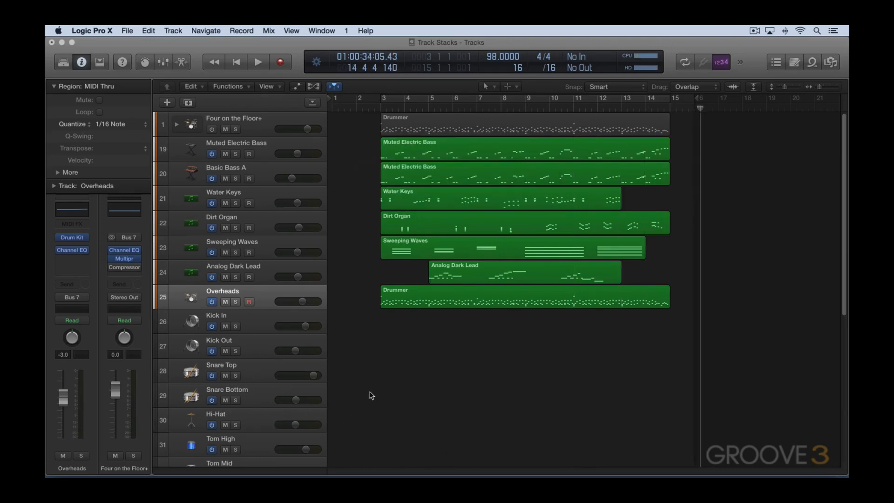
{"action": "key", "text": "super+h"}
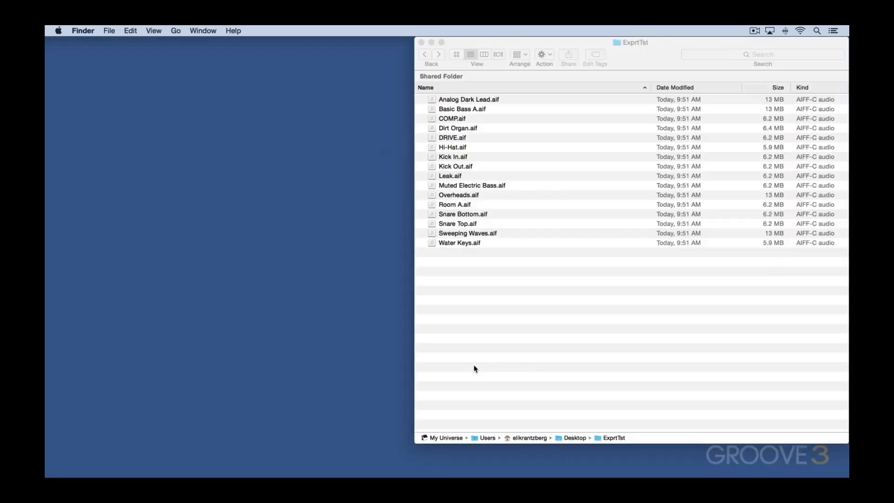
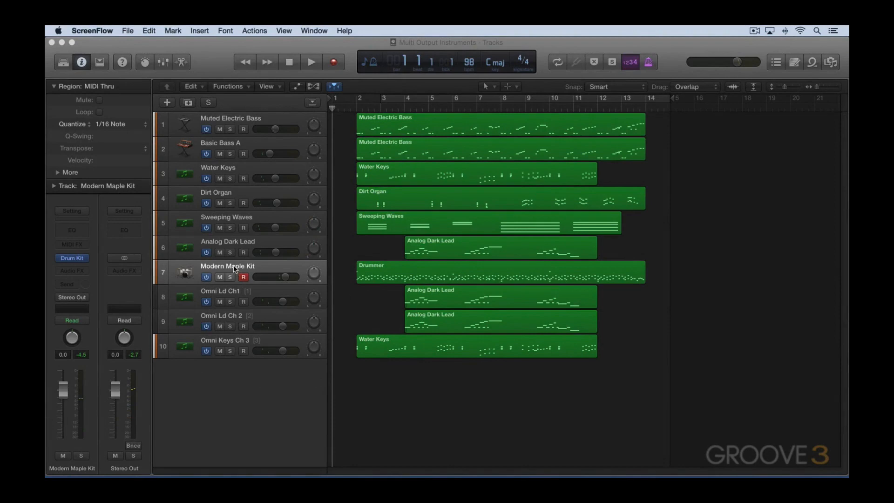
Step: Check the Modern Maple Kit track's Drum Kit Designer output format in the Multi Output Instruments project without changing it
{"action": "left_click", "coordinate": [83, 258]}
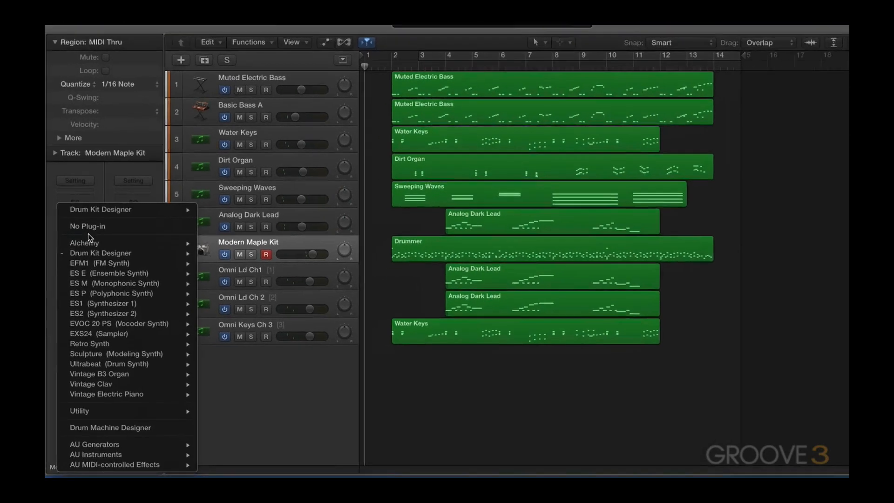
{"action": "mouse_move", "coordinate": [158, 255]}
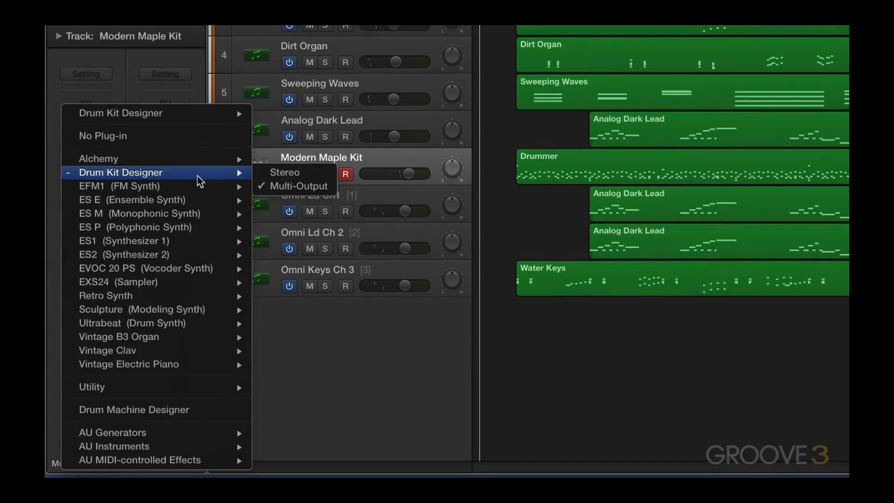
{"action": "left_click", "coordinate": [378, 366]}
Step: Try adding one auxiliary output channel strip to Modern Maple Kit in the mixer, and remove it again
{"action": "key", "text": "x"}
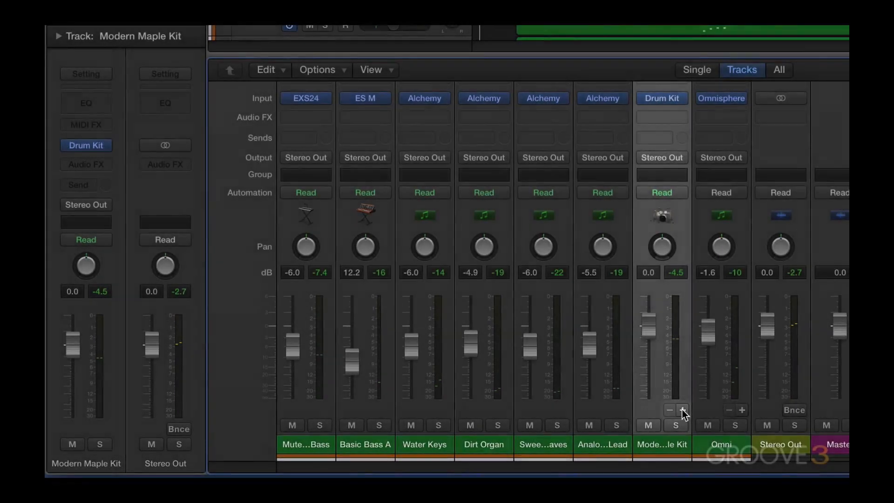
{"action": "left_click", "coordinate": [683, 410]}
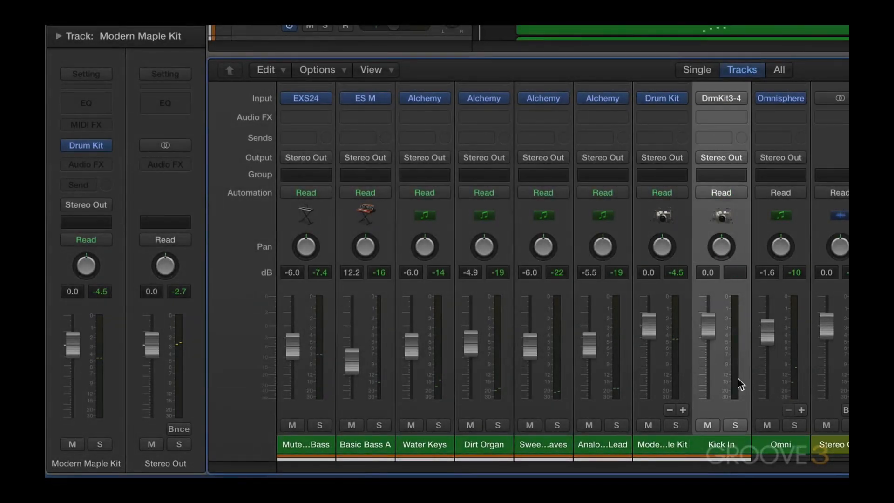
{"action": "left_click", "coordinate": [669, 410]}
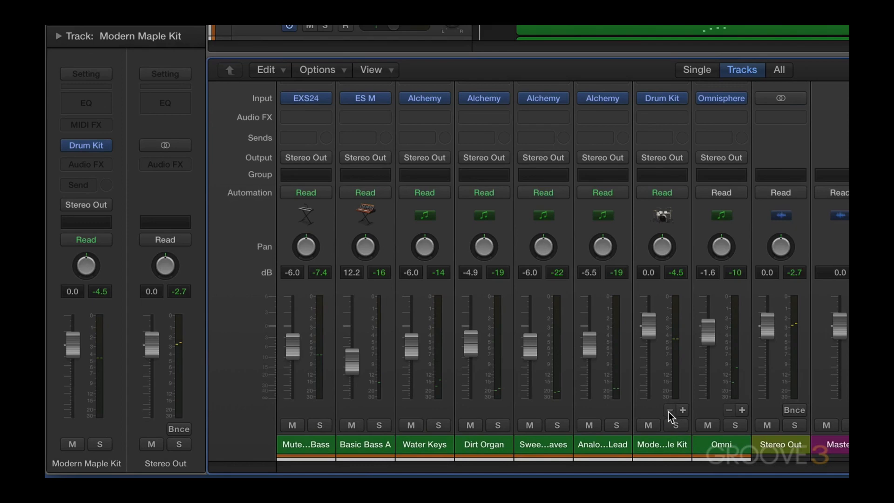
{"action": "key", "text": "x"}
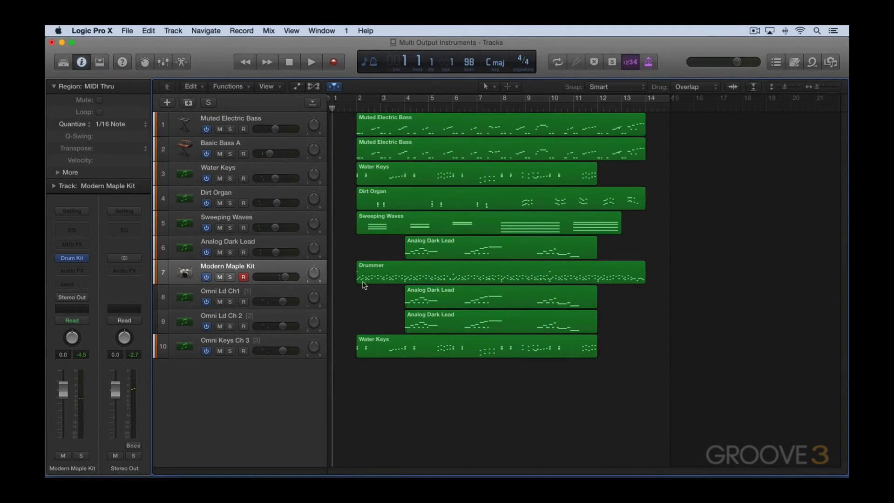
{"action": "key", "text": "x"}
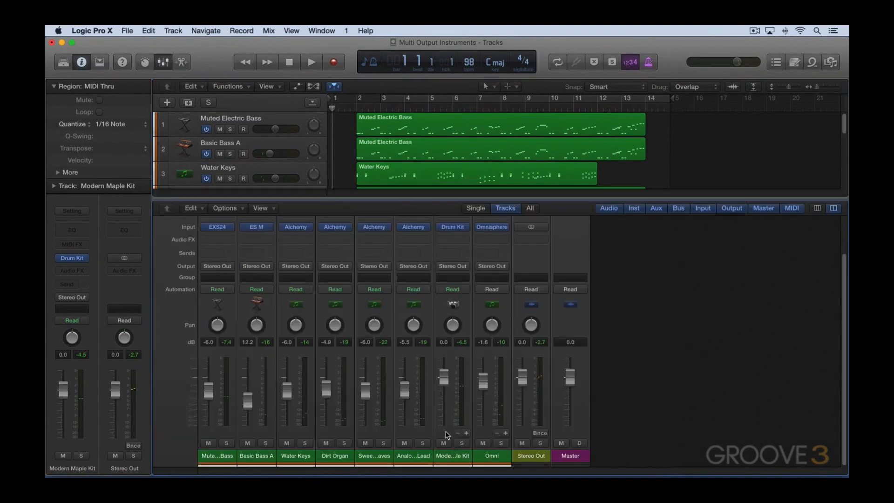
{"action": "key", "text": "x"}
Step: Export all tracks as 16-bit AIFF files to Track Exports with One File per Channel Strip, and view the files in Finder
{"action": "key", "text": "super+shift+e"}
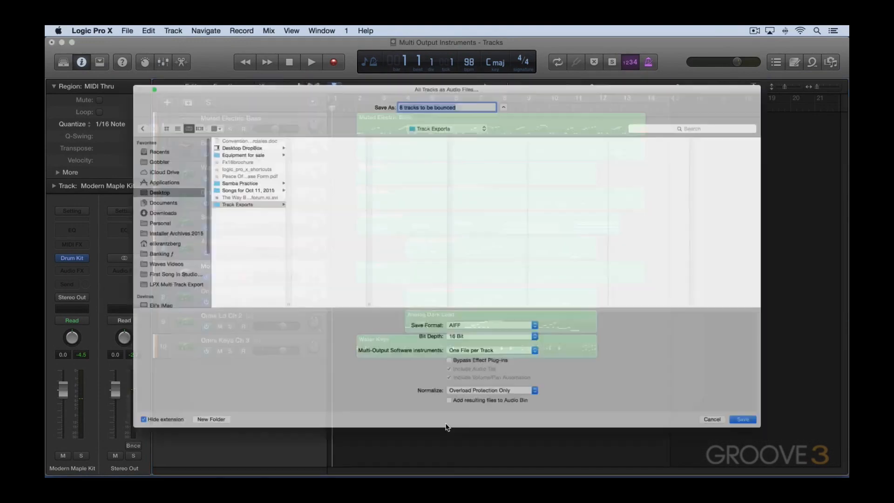
{"action": "left_click", "coordinate": [470, 375]}
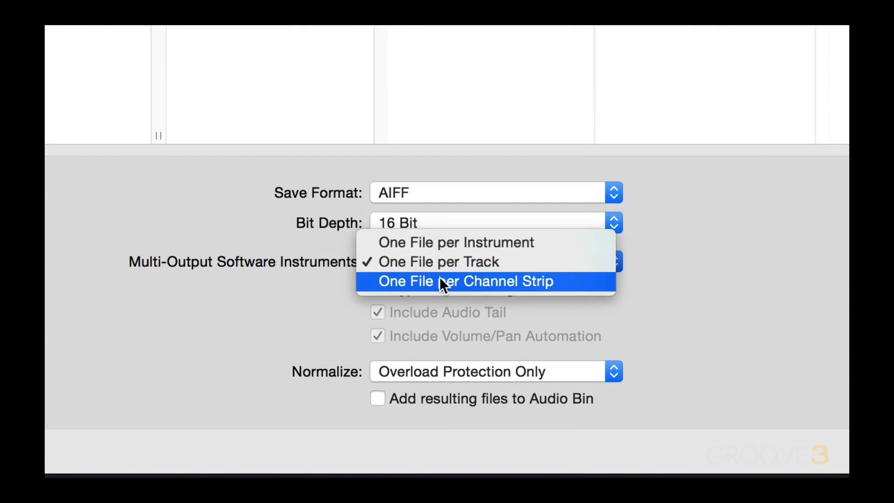
{"action": "left_click", "coordinate": [439, 279]}
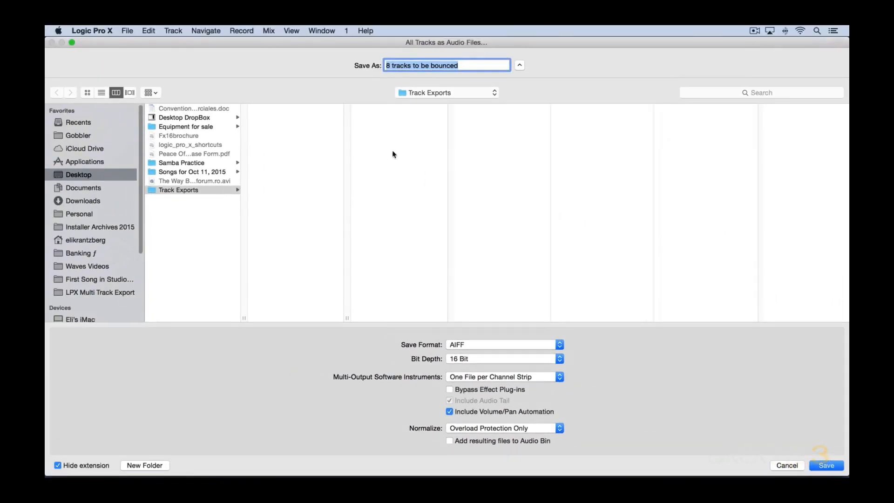
{"action": "left_click", "coordinate": [827, 466]}
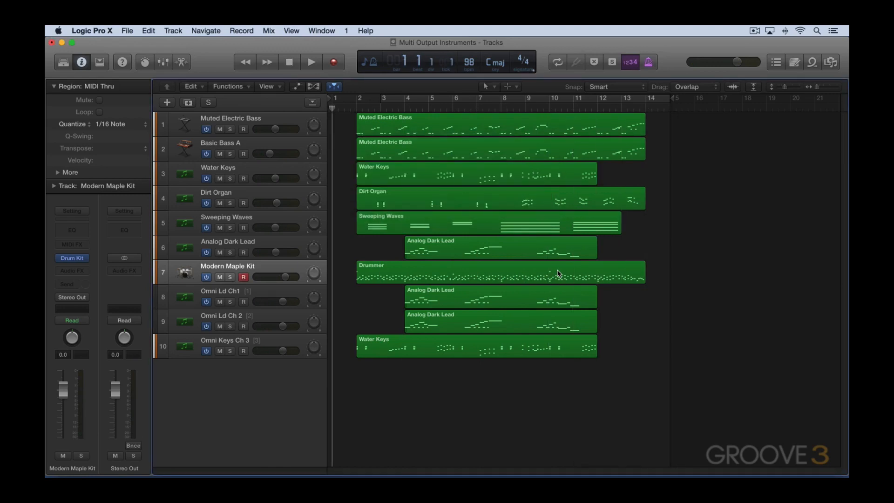
{"action": "key", "text": "super+h"}
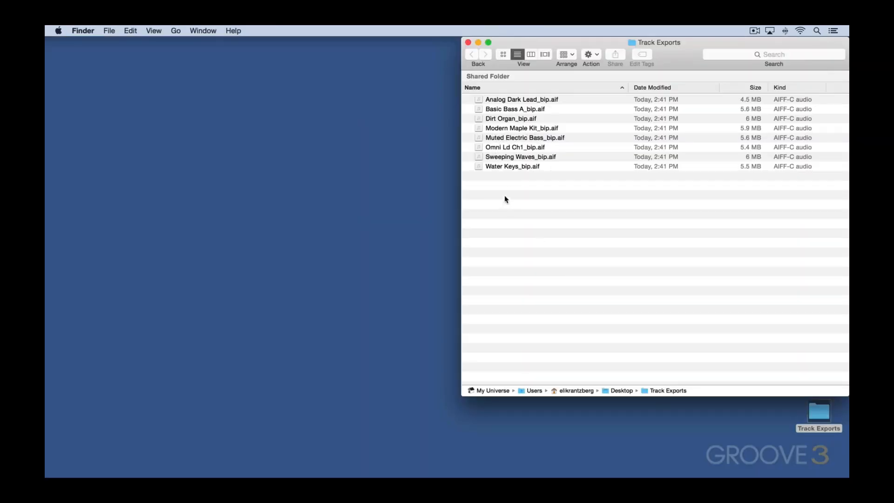
Step: Delete all exported audio files from the Track Exports folder and switch back to Logic Pro X
{"action": "left_click_drag", "start_coordinate": [505, 196], "coordinate": [494, 99]}
{"action": "key", "text": "super+BackSpace"}
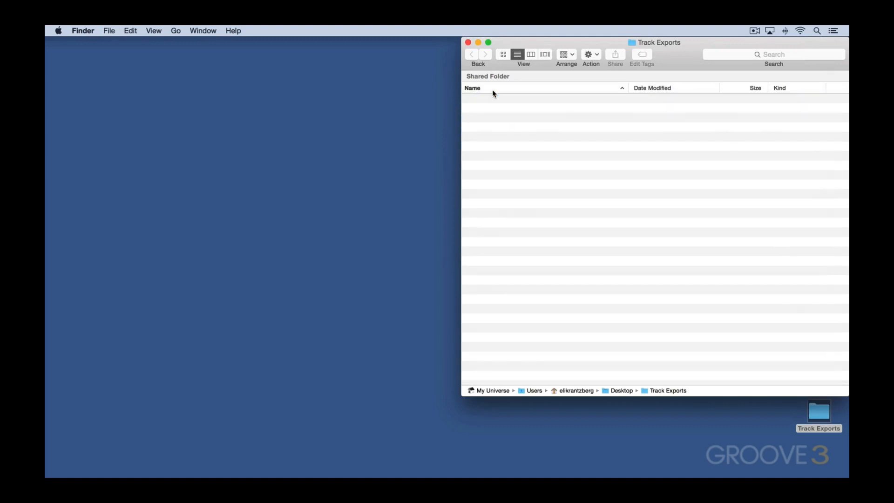
{"action": "key", "text": "super+Tab"}
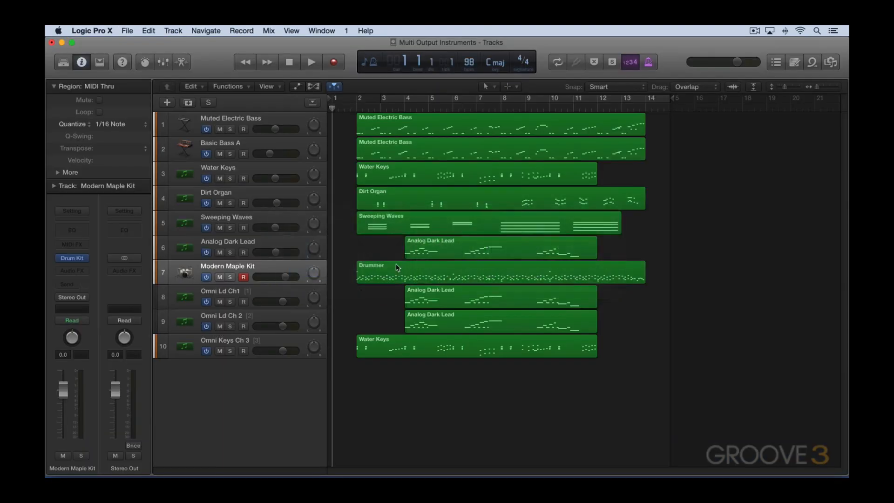
Step: Add seven auxiliary output channel strips to Modern Maple Kit in the mixer, from Kick In through Tom Mid
{"action": "key", "text": "x"}
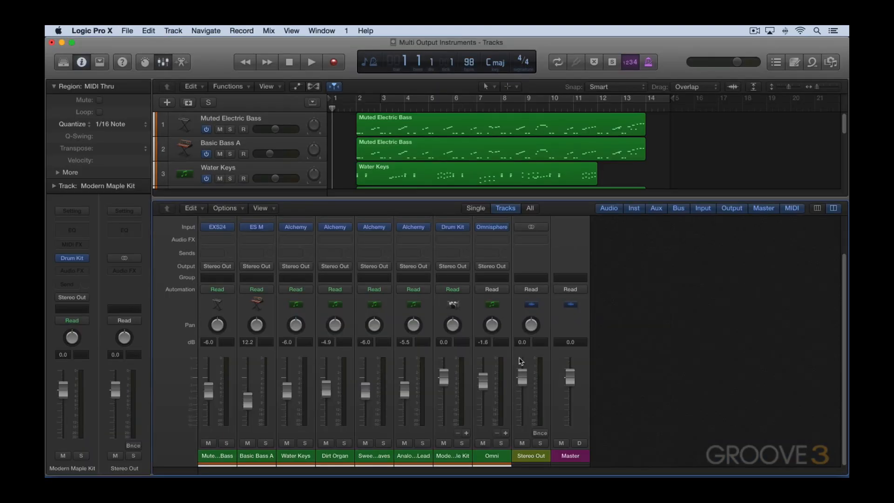
{"action": "left_click", "coordinate": [466, 433]}
{"action": "left_click", "coordinate": [466, 433]}
{"action": "left_click", "coordinate": [466, 433]}
{"action": "left_click", "coordinate": [466, 433]}
{"action": "left_click", "coordinate": [466, 433]}
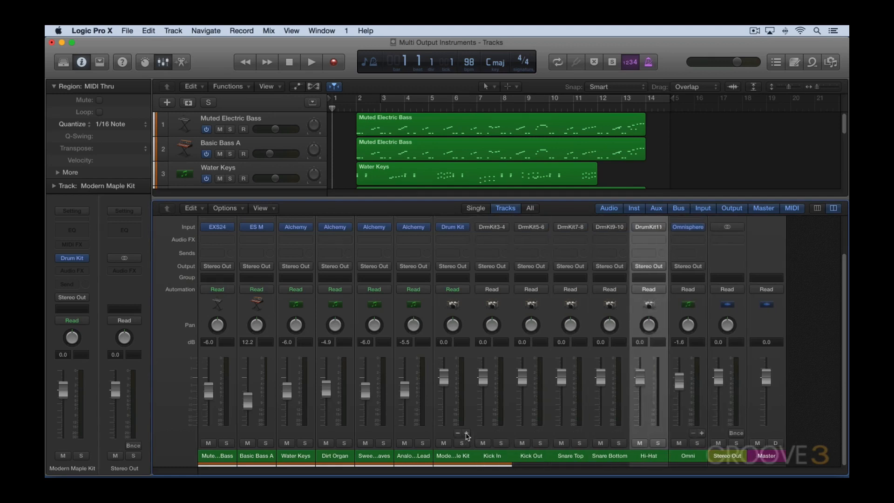
{"action": "left_click", "coordinate": [466, 433]}
{"action": "left_click", "coordinate": [467, 433]}
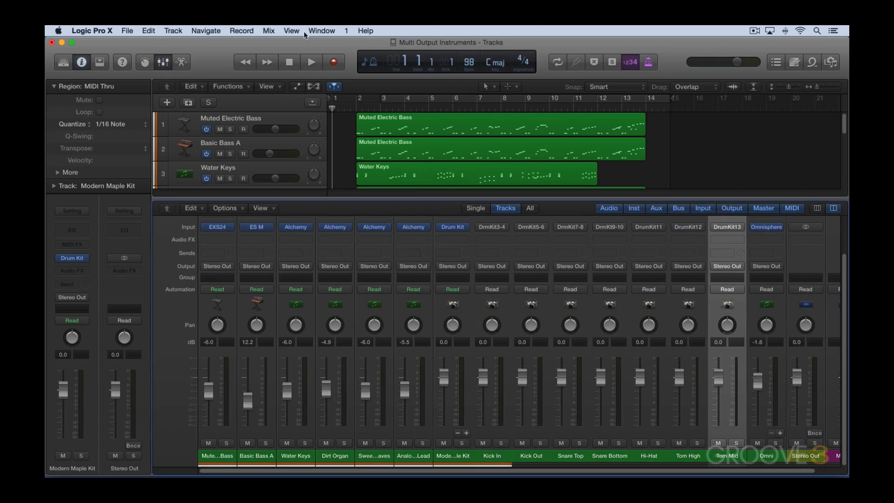
Step: Play the song from bar 2 while adding the Tom Low output strip, removing the extra Aux 9 strip, and stop playback
{"action": "left_click", "coordinate": [350, 111]}
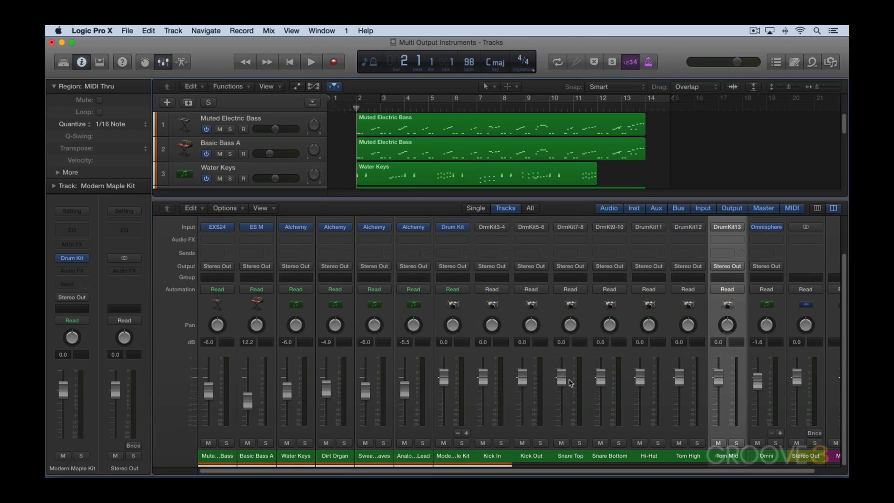
{"action": "key", "text": "space"}
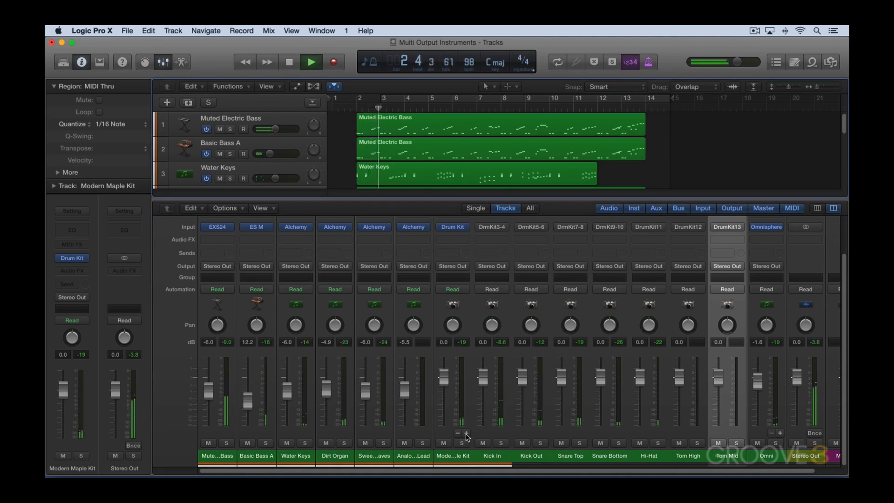
{"action": "left_click", "coordinate": [466, 434]}
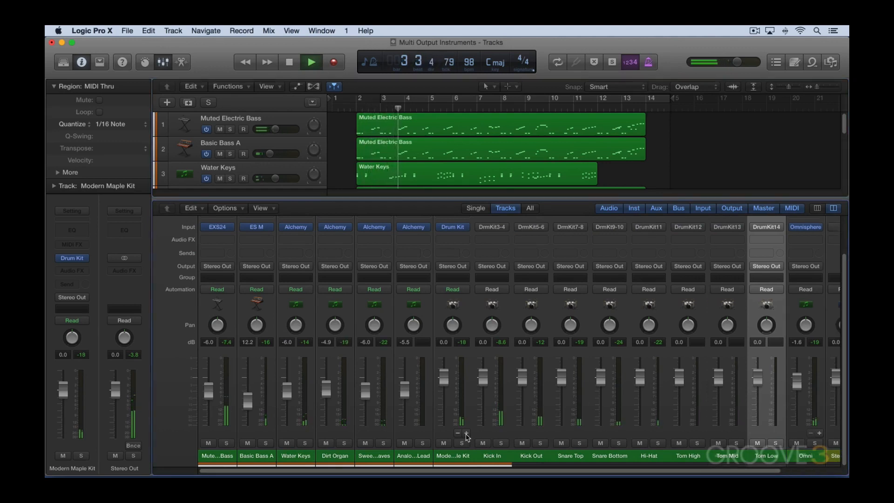
{"action": "left_click", "coordinate": [466, 433]}
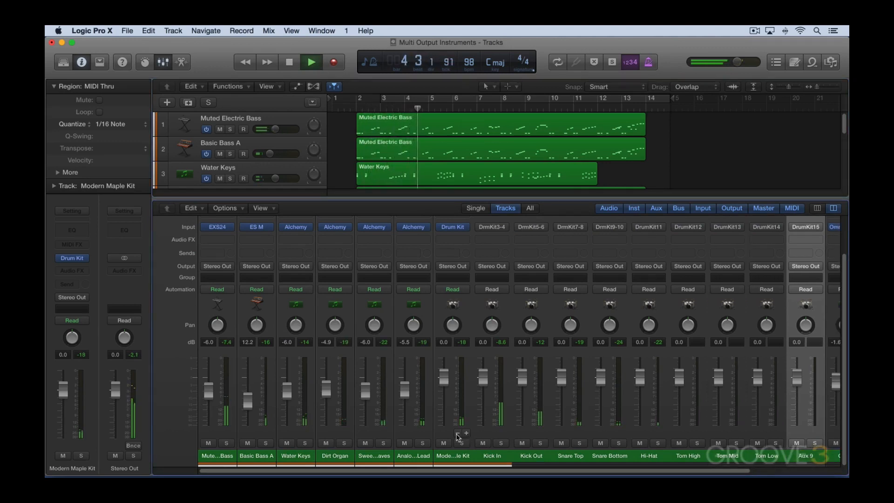
{"action": "left_click", "coordinate": [457, 433]}
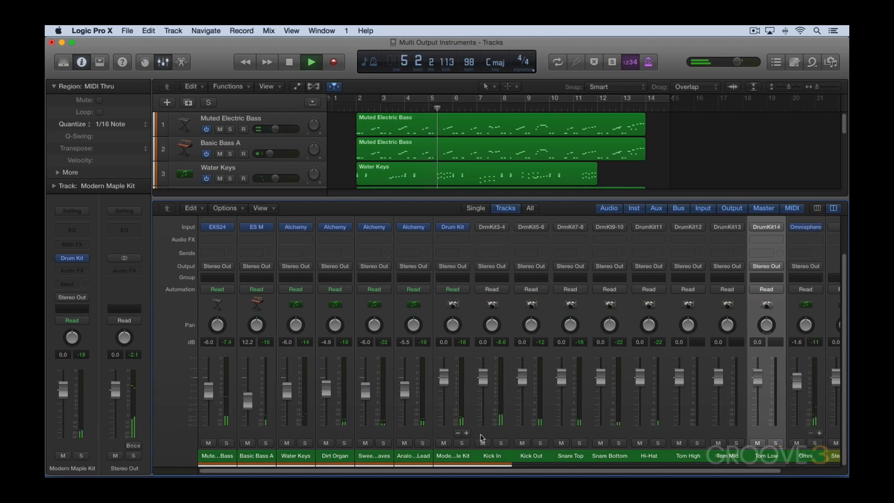
{"action": "key", "text": "space"}
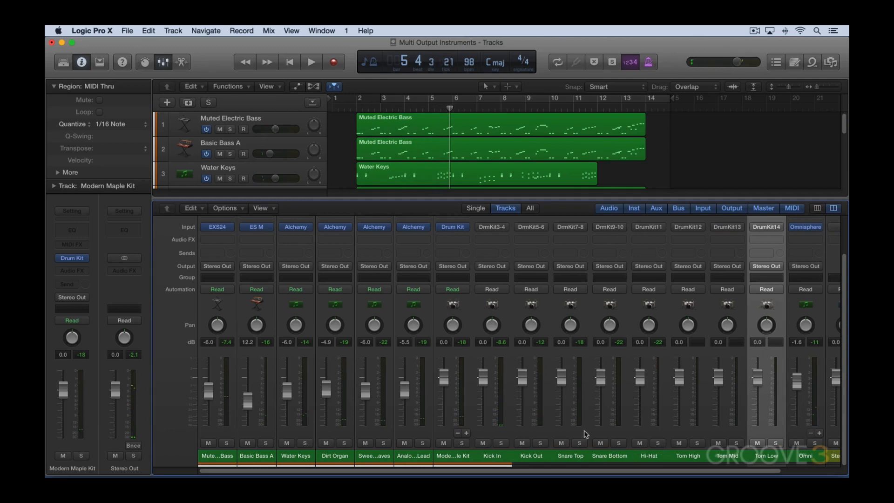
{"action": "key", "text": "x"}
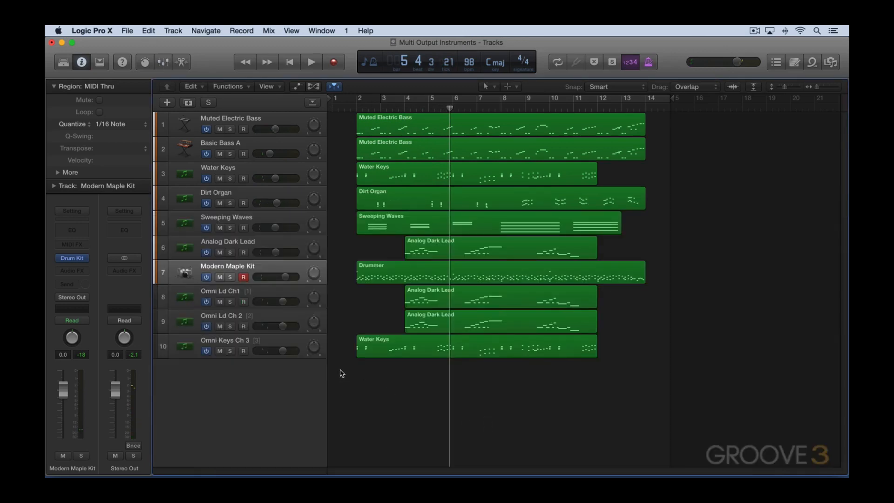
Step: Export all tracks again with the added drum outputs, keeping One File per Channel Strip, and view the files in Finder
{"action": "key", "text": "super+shift+e"}
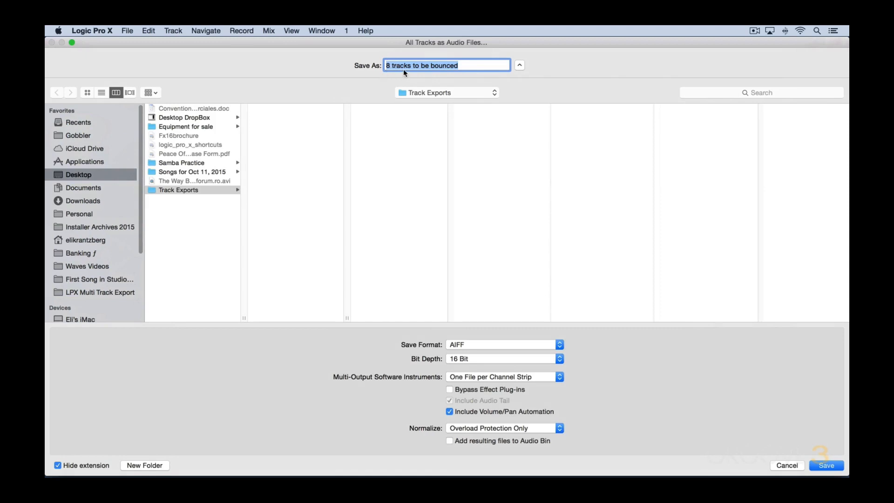
{"action": "left_click", "coordinate": [833, 464]}
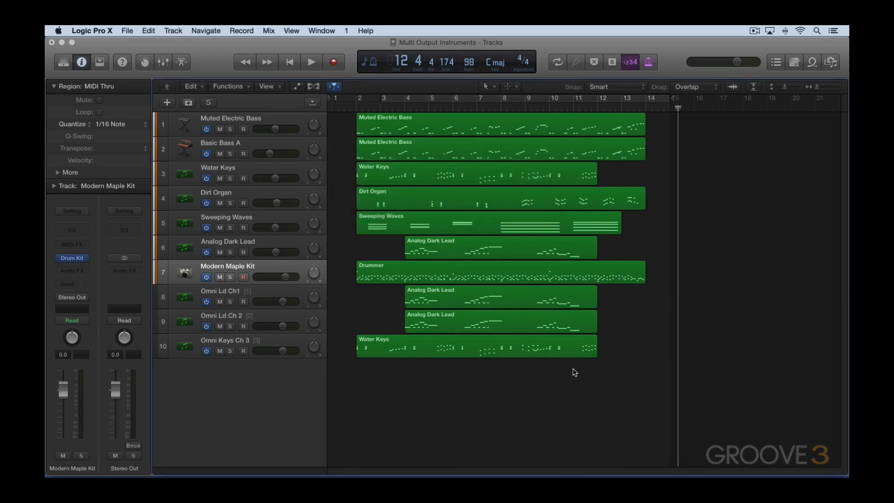
{"action": "key", "text": "super+Tab"}
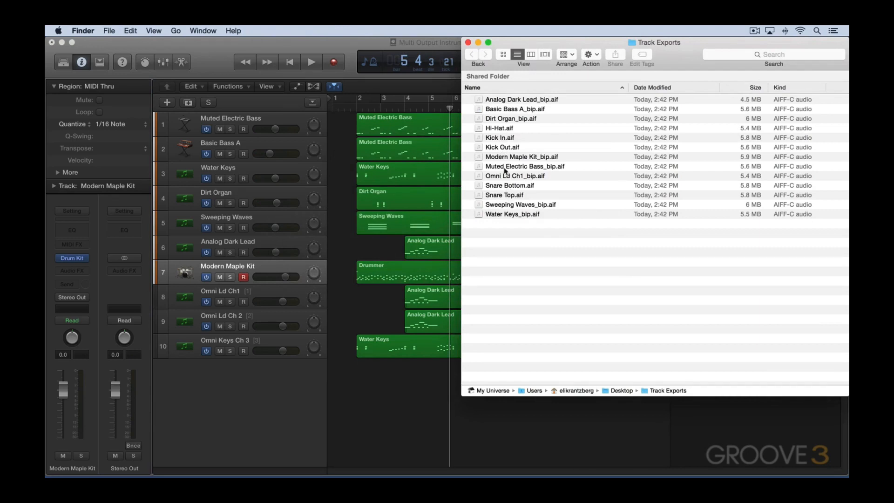
Step: Clear the new drum output and instrument files out of Track Exports, and return to the Logic Pro X project
{"action": "left_click_drag", "start_coordinate": [519, 236], "coordinate": [487, 100]}
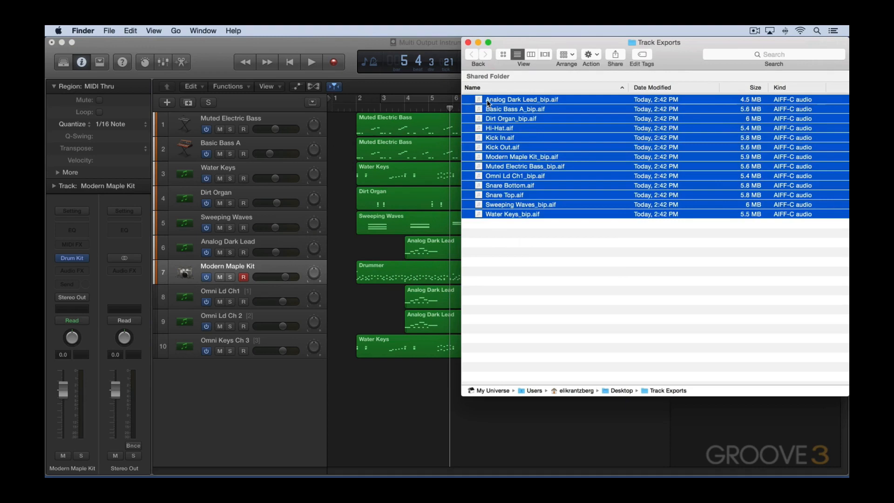
{"action": "key", "text": "super+BackSpace"}
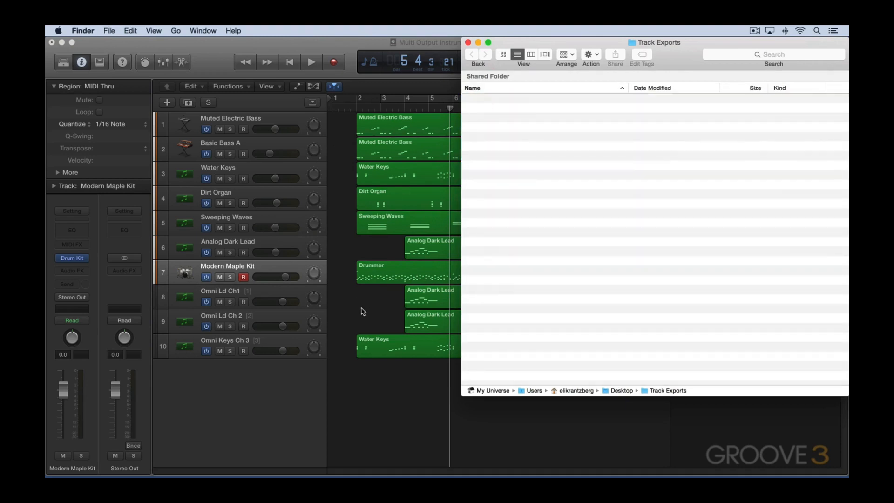
{"action": "left_click", "coordinate": [363, 310]}
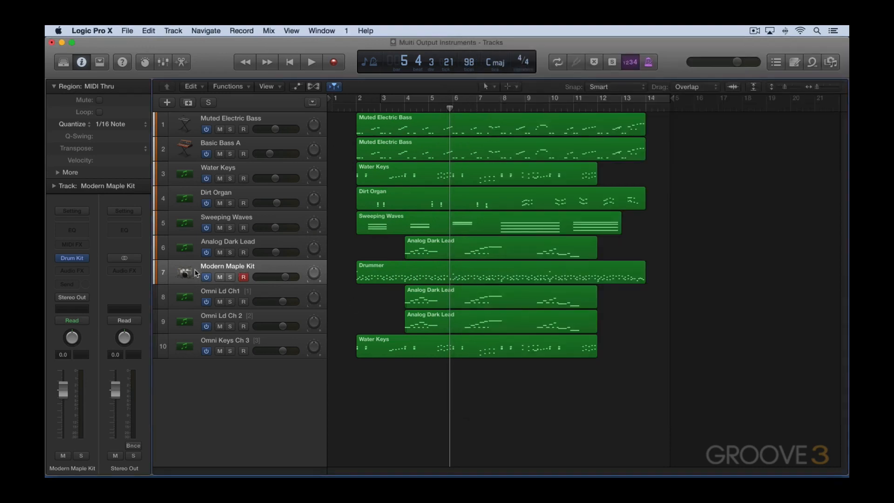
Step: Check the available Omnisphere output formats for the Omni Ld Ch1 track without changing the instrument
{"action": "left_click", "coordinate": [233, 293]}
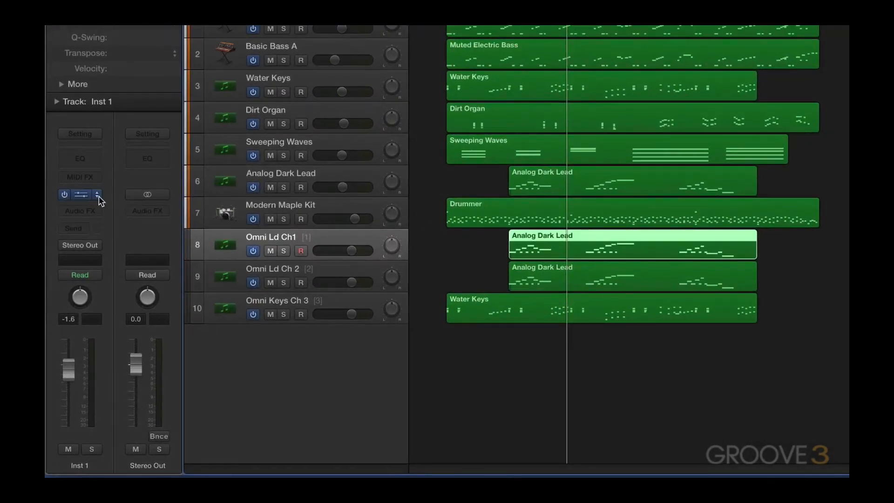
{"action": "left_click", "coordinate": [99, 196]}
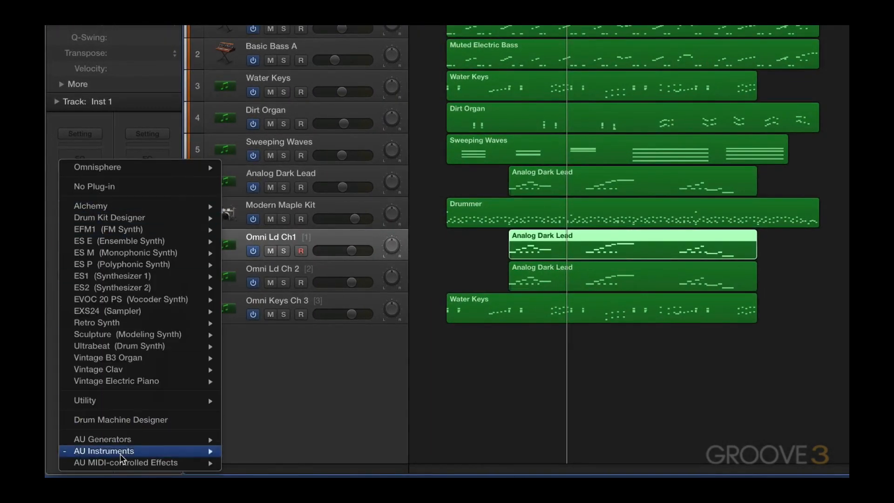
{"action": "mouse_move", "coordinate": [194, 451]}
{"action": "mouse_move", "coordinate": [262, 429]}
{"action": "mouse_move", "coordinate": [404, 432]}
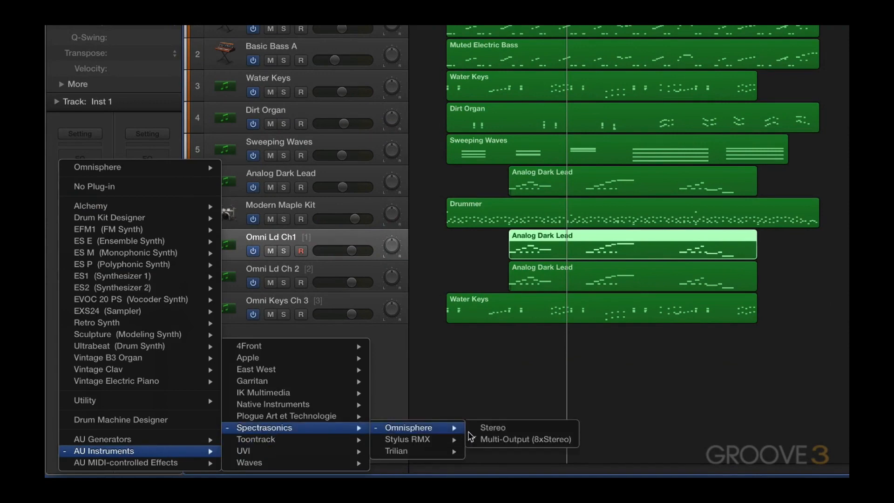
{"action": "left_click", "coordinate": [485, 382]}
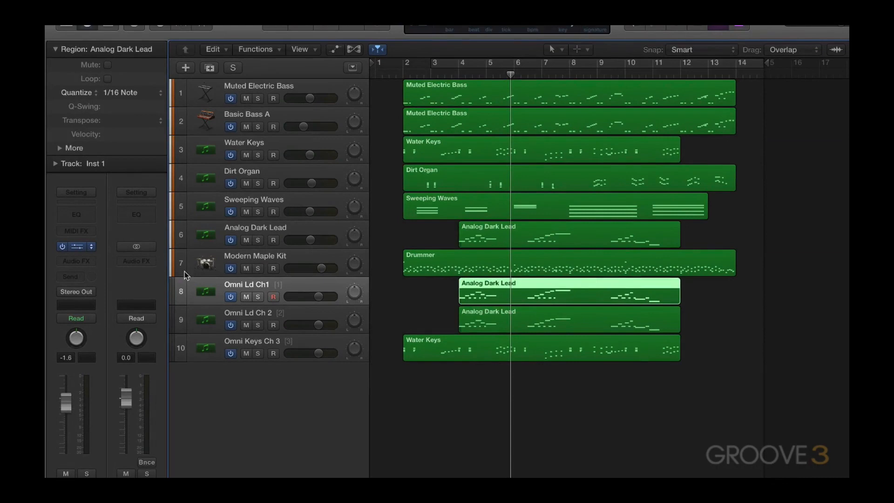
Step: Inspect Omnisphere's parts 2 and 3 and the Multi mixer's channel and output assignments, and close the plug-in window
{"action": "double_click", "coordinate": [222, 280]}
{"action": "left_click", "coordinate": [405, 108]}
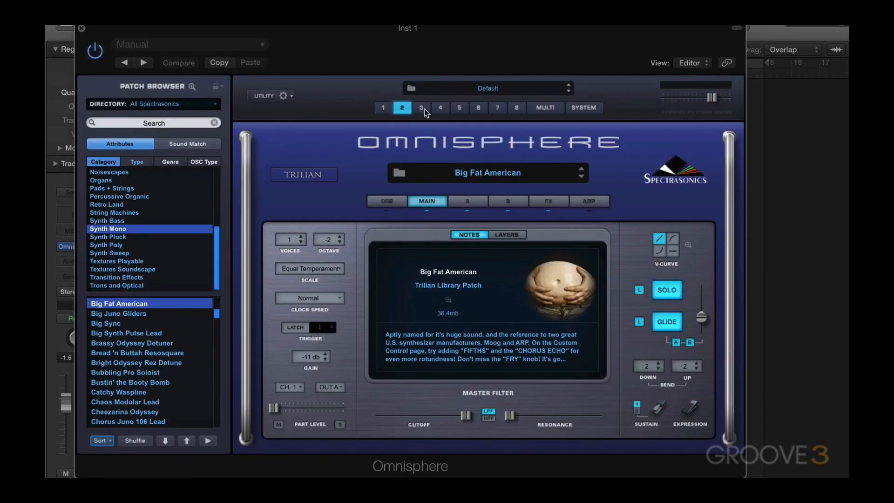
{"action": "left_click", "coordinate": [422, 108]}
{"action": "left_click", "coordinate": [545, 108]}
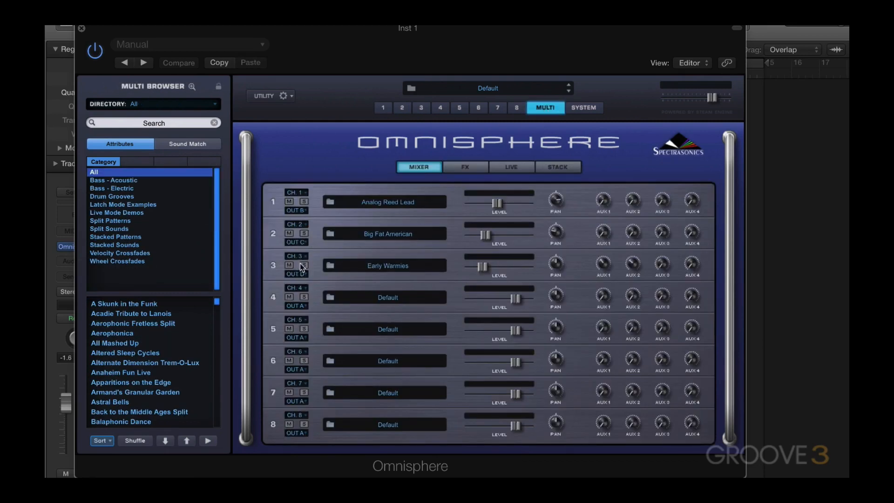
{"action": "left_click", "coordinate": [82, 29]}
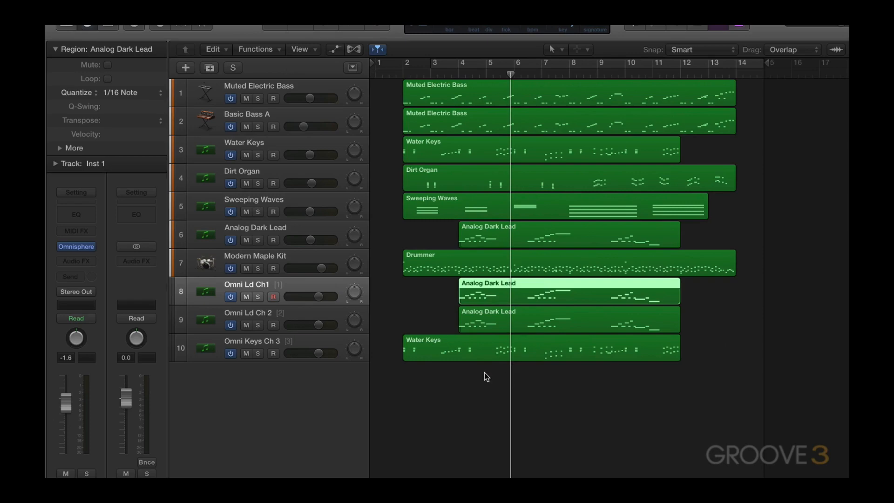
Step: Add three auxiliary output channel strips for the Omnisphere instrument in the mixer, for outputs 3-4, 5-6 and 7-8
{"action": "key", "text": "shift+super+e"}
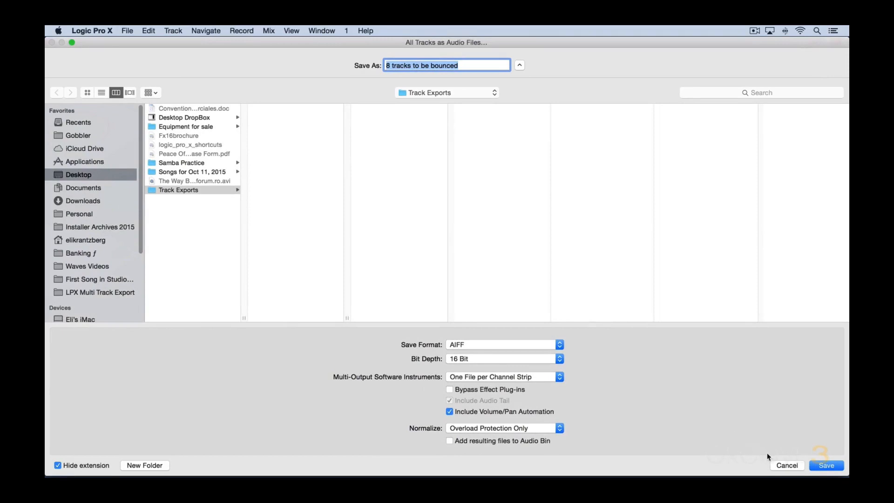
{"action": "left_click", "coordinate": [787, 466]}
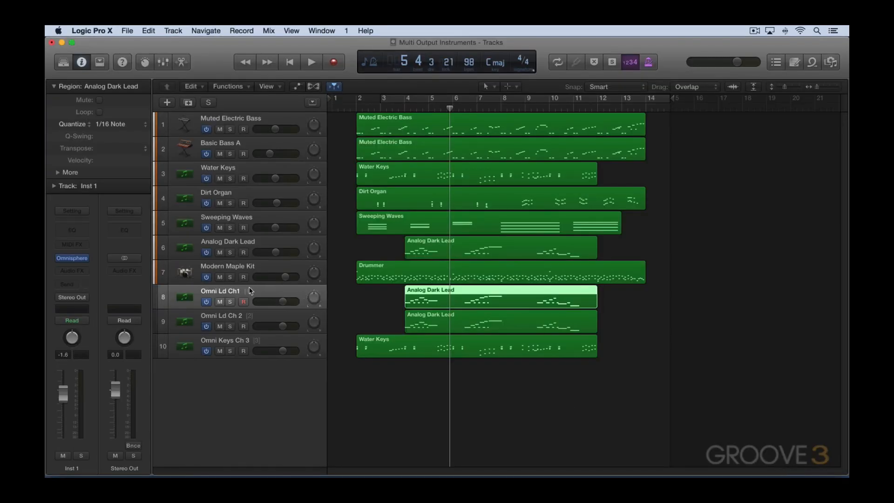
{"action": "key", "text": "x"}
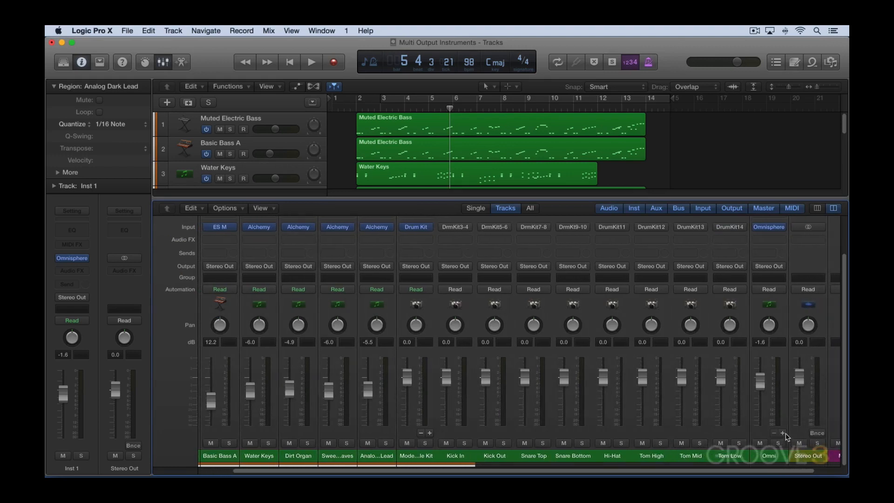
{"action": "left_click", "coordinate": [785, 434]}
{"action": "left_click", "coordinate": [784, 434]}
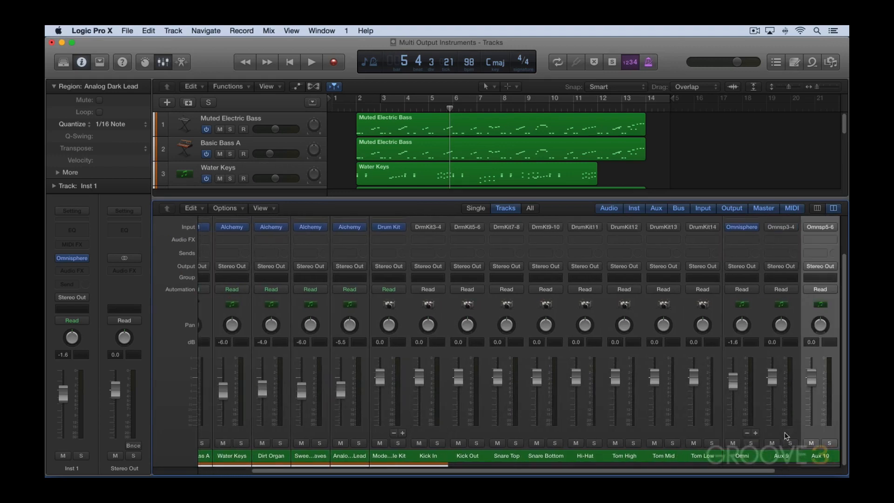
{"action": "left_click", "coordinate": [756, 434]}
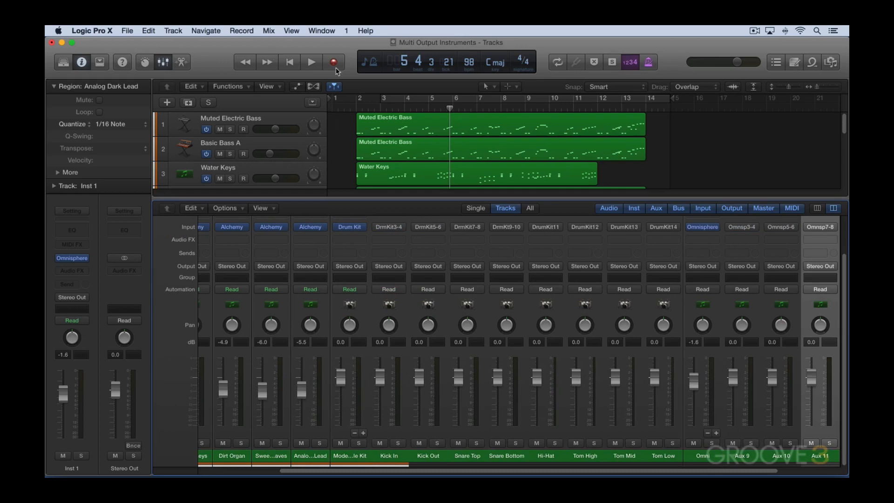
Step: Play the project and solo the Omnisphere auxiliary strips Aux 9, Aux 10 and Aux 11 in turn, and stop playback
{"action": "key", "text": "space"}
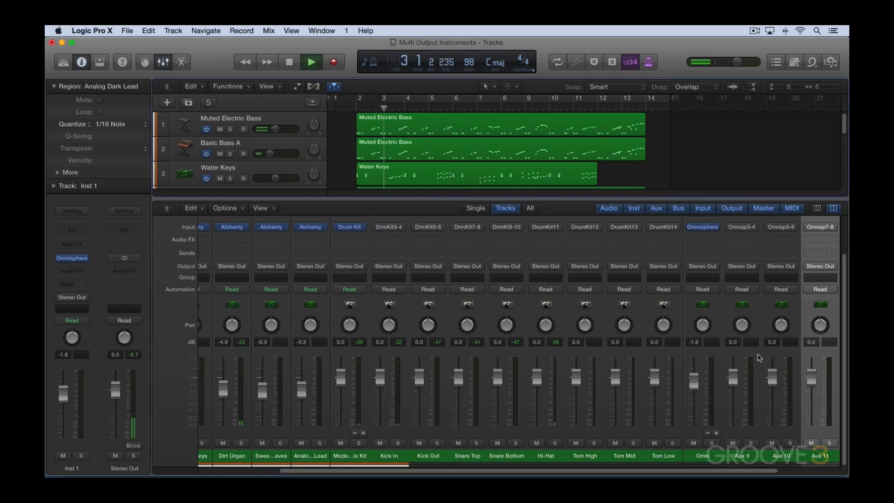
{"action": "scroll", "coordinate": [742, 399], "scroll_direction": "right", "scroll_amount": 3}
{"action": "scroll", "coordinate": [654, 438], "scroll_direction": "right", "scroll_amount": 1}
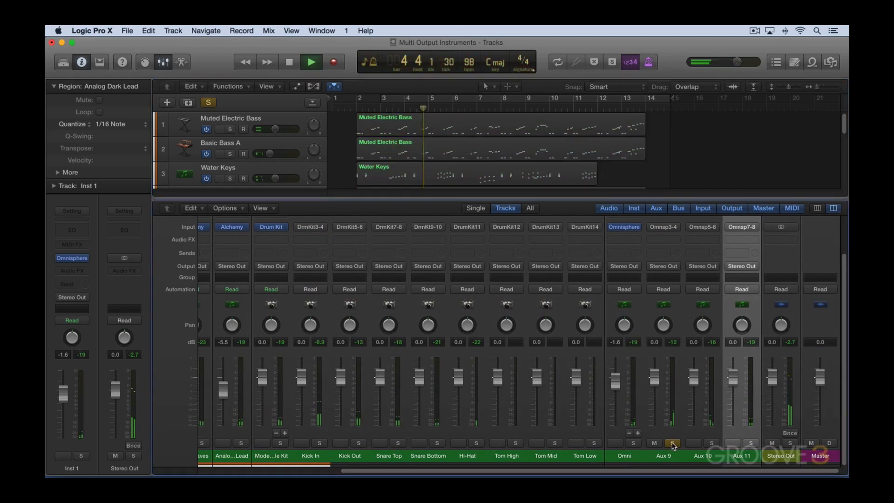
{"action": "left_click", "coordinate": [712, 443]}
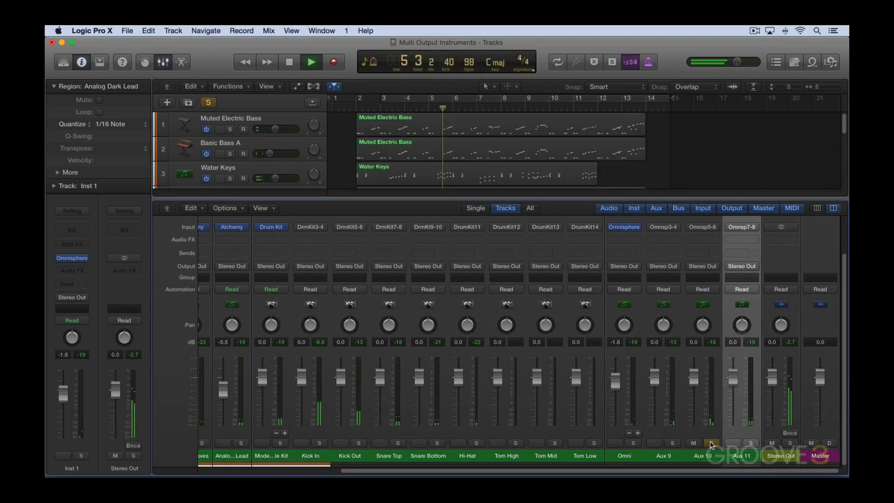
{"action": "left_click", "coordinate": [712, 443]}
{"action": "left_click", "coordinate": [751, 443]}
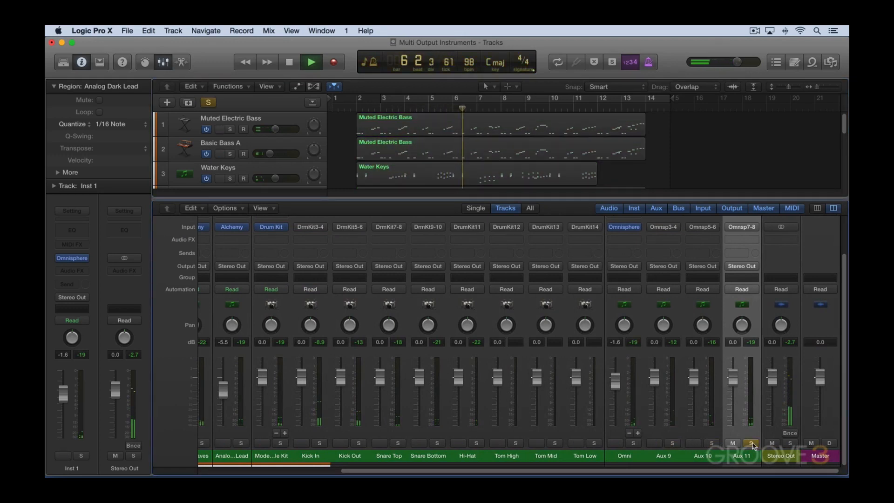
{"action": "left_click", "coordinate": [751, 443]}
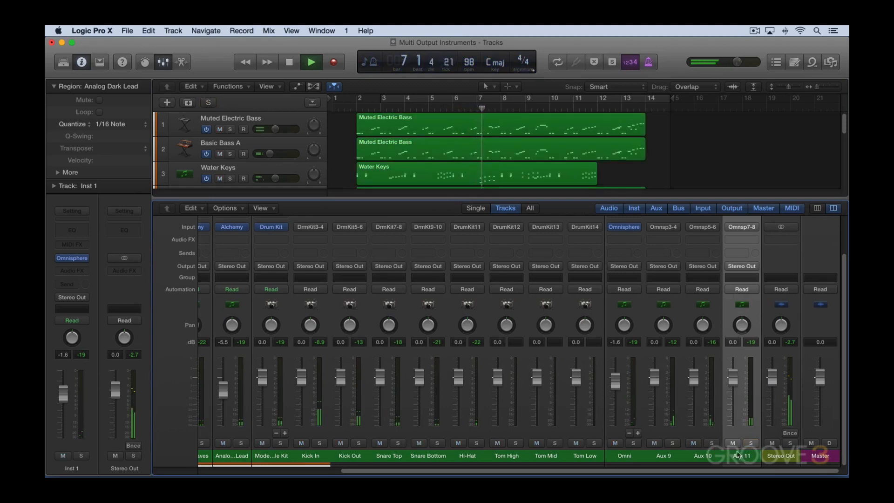
{"action": "key", "text": "space"}
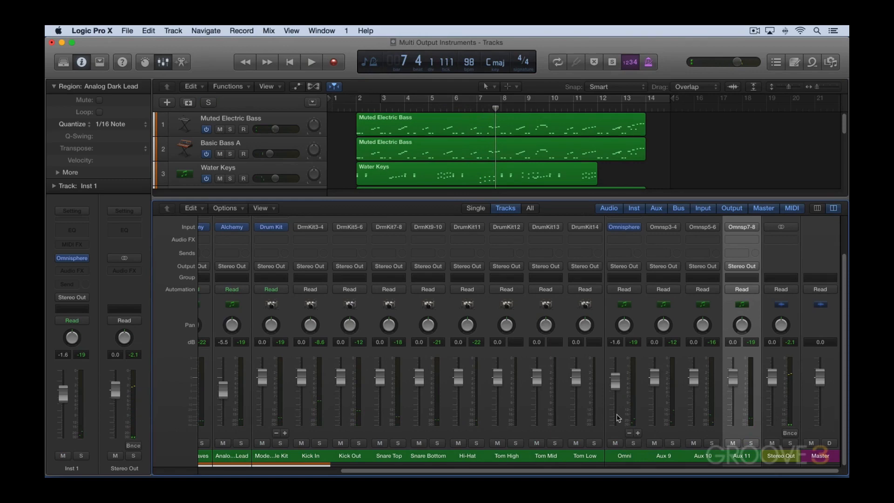
Step: Export all tracks as AIFF files with One File per Channel Strip into Track Exports, and view the files in Finder
{"action": "key", "text": "super+shift+e"}
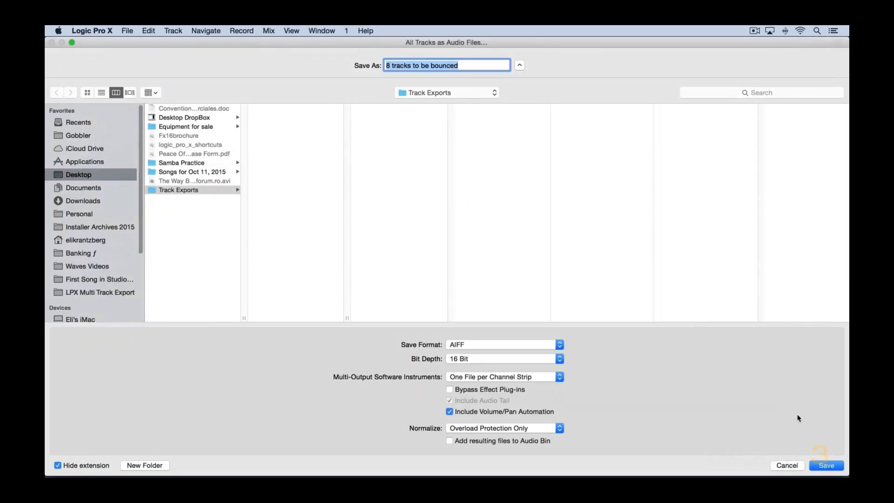
{"action": "left_click", "coordinate": [825, 465]}
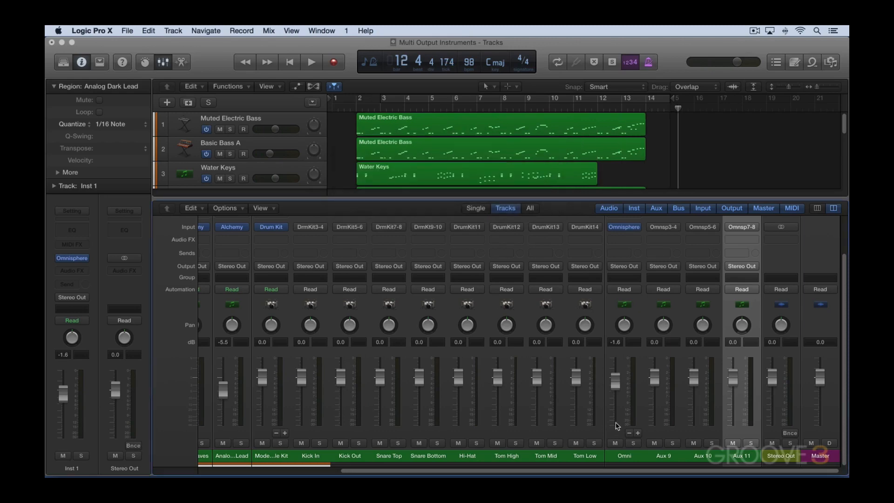
{"action": "key", "text": "x"}
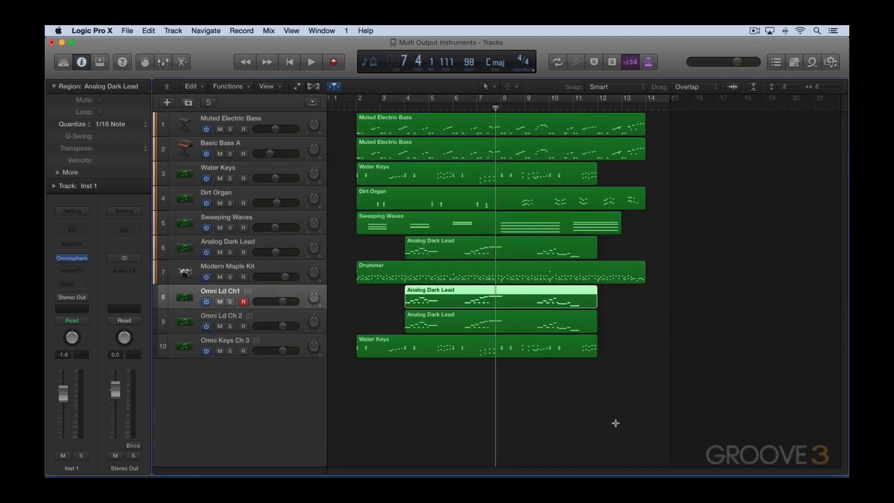
{"action": "key", "text": "super+h"}
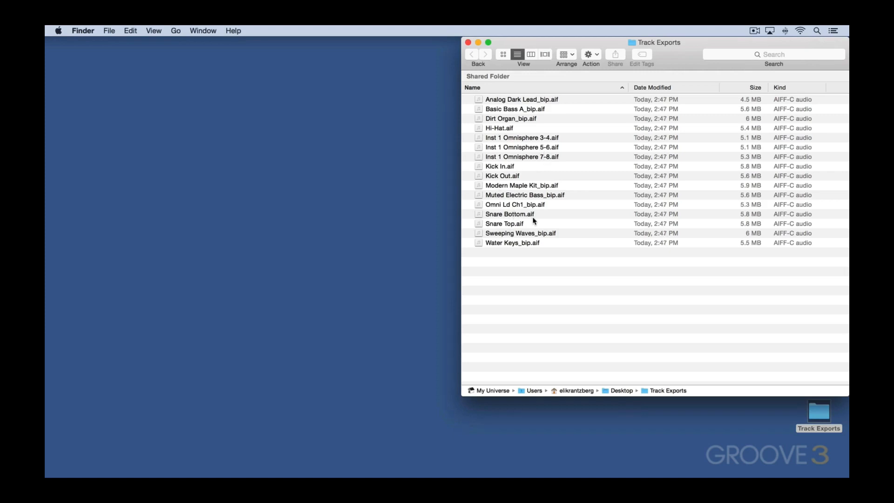
Step: Delete all the exported files from Track Exports, including the Omnisphere output files, and return to the Logic Pro X project
{"action": "left_click_drag", "start_coordinate": [539, 262], "coordinate": [493, 102]}
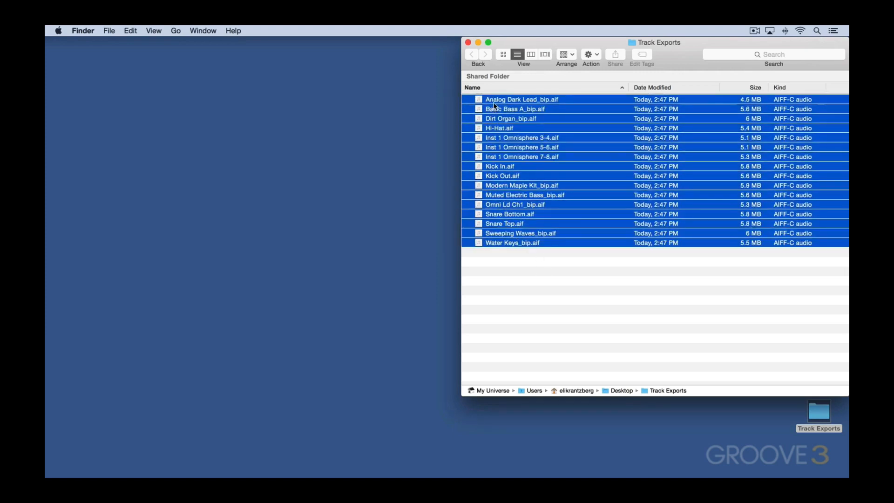
{"action": "key", "text": "super+BackSpace"}
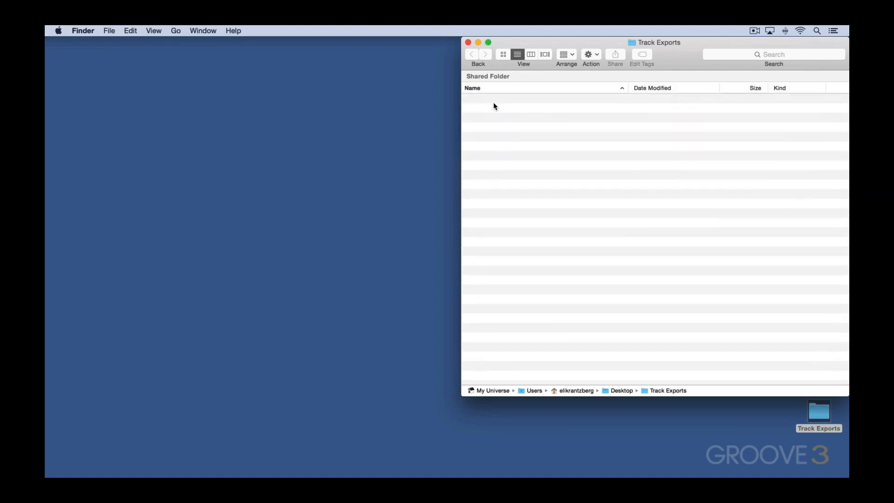
{"action": "key", "text": "super+Tab"}
{"action": "key", "text": "super+Tab"}
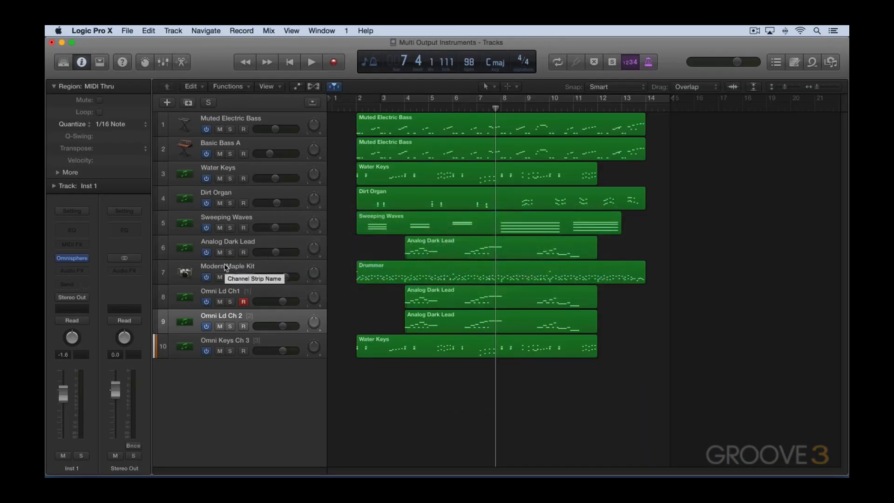
Step: Rename the Omnisphere auxiliary strips Aux 9, Aux 10 and Aux 11 as Ld A, Ld B and Chords
{"action": "key", "text": "x"}
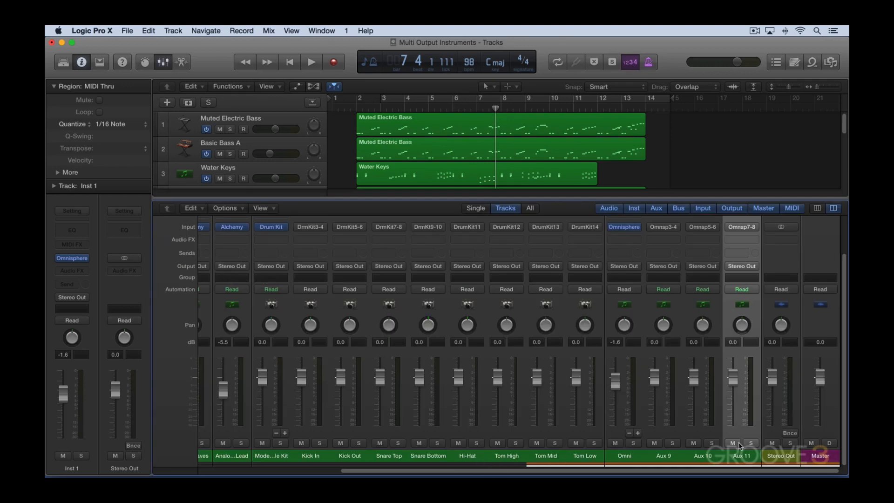
{"action": "double_click", "coordinate": [666, 456]}
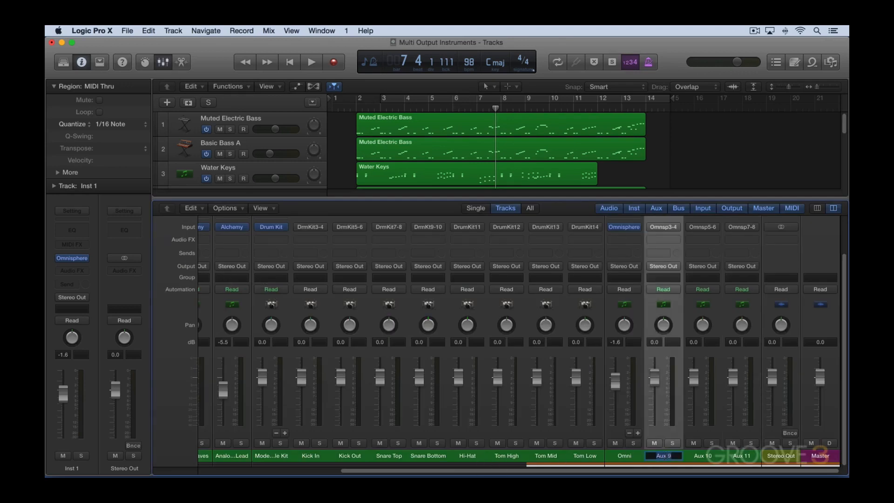
{"action": "type", "text": "Ld A"}
{"action": "key", "text": "Tab"}
{"action": "type", "text": "Ld"}
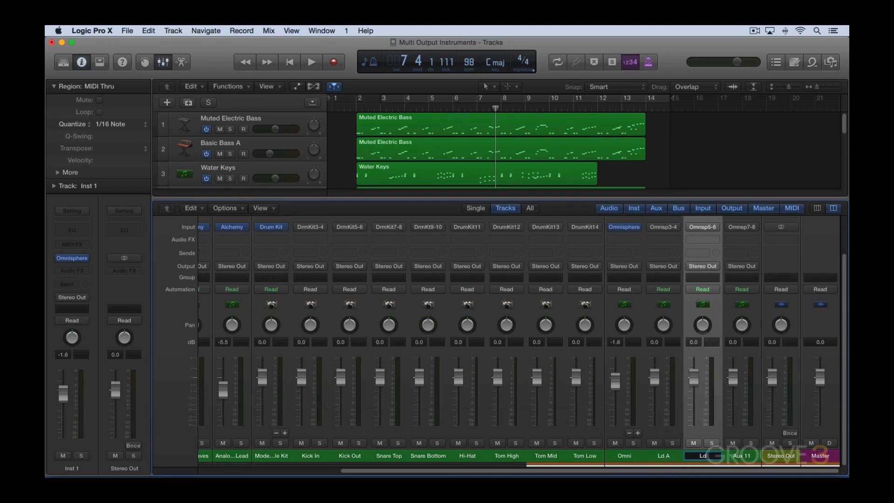
{"action": "type", "text": " B"}
{"action": "key", "text": "Tab"}
{"action": "type", "text": "Ch"}
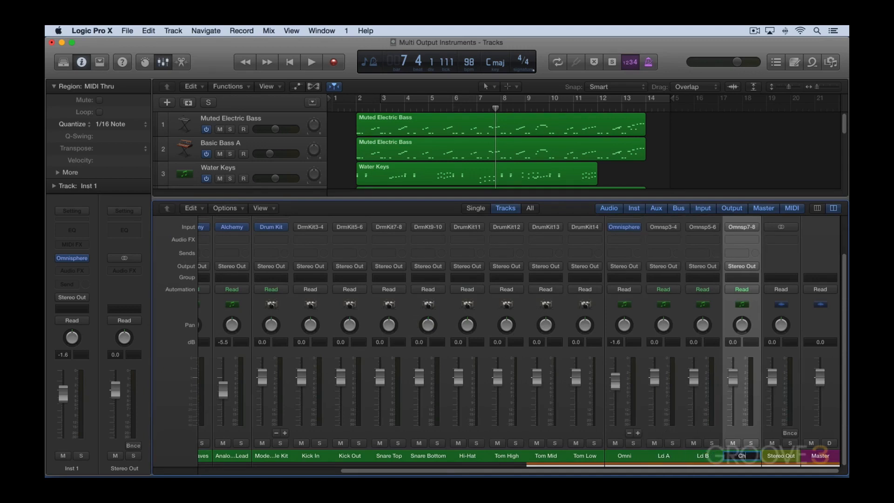
{"action": "type", "text": "ords"}
{"action": "key", "text": "Return"}
Step: Hide the mixer and export all tracks with the renamed Omnisphere strips into Track Exports, keeping One File per Channel Strip
{"action": "key", "text": "x"}
{"action": "key", "text": "super+shift+e"}
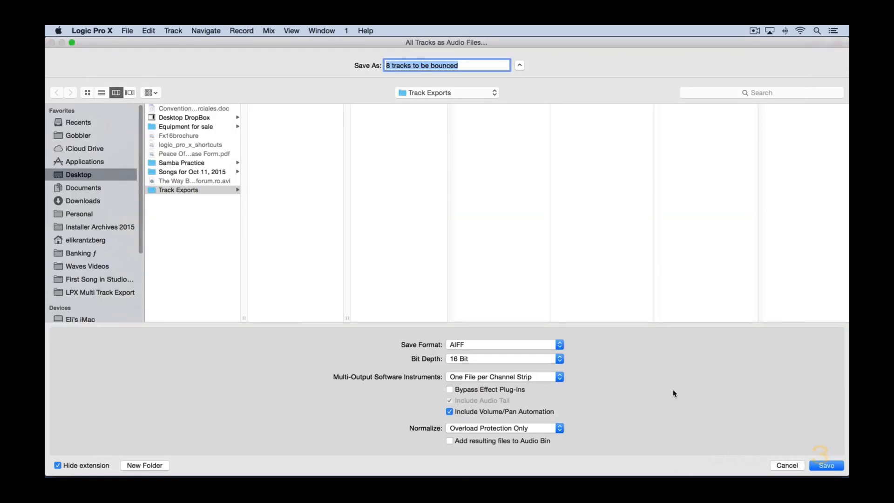
{"action": "key", "text": "Return"}
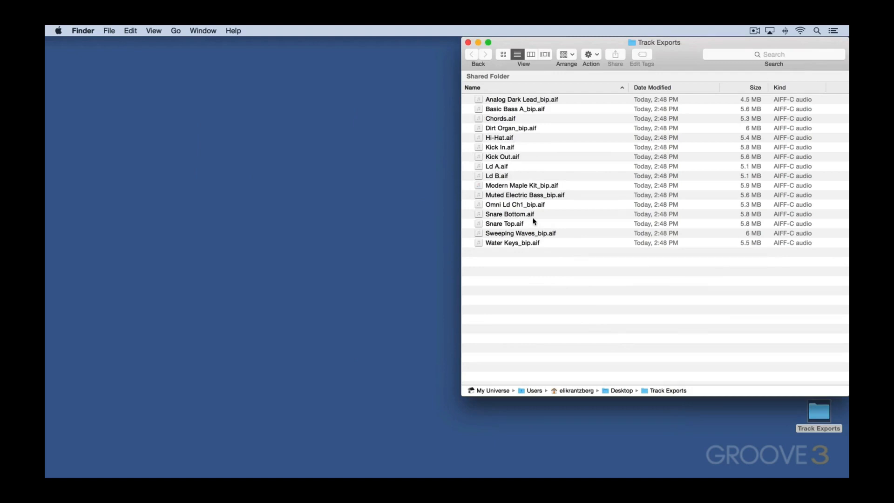
Step: Clear the exports with the renamed auxiliary files out of Track Exports, and switch back to the Logic Pro X project
{"action": "key", "text": "super+a"}
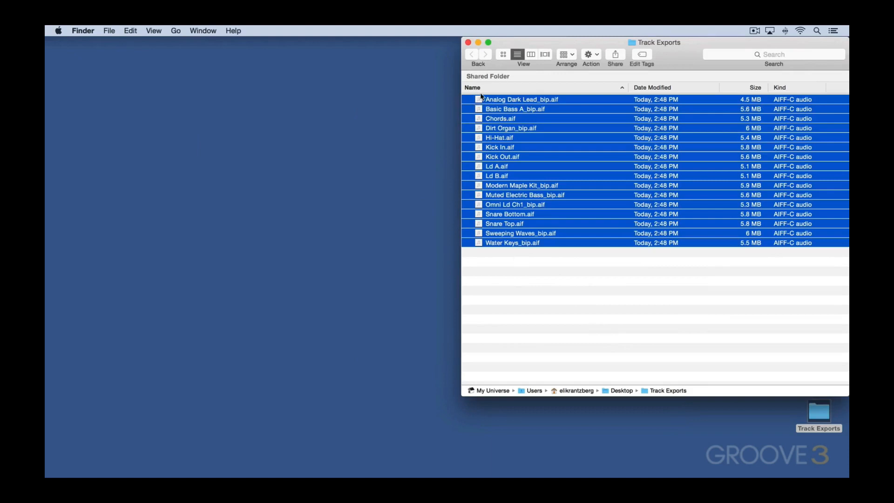
{"action": "key", "text": "super+BackSpace"}
{"action": "key", "text": "super+Tab"}
{"action": "left_click", "coordinate": [412, 236]}
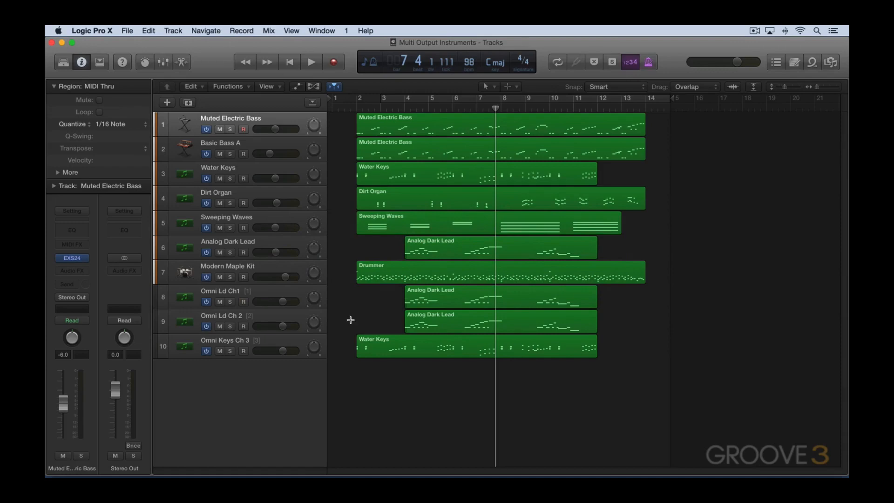
Step: Export all tracks as audio files with multi-output software instruments set to One File per Track, and view Track Exports in Finder
{"action": "key", "text": "super+shift+e"}
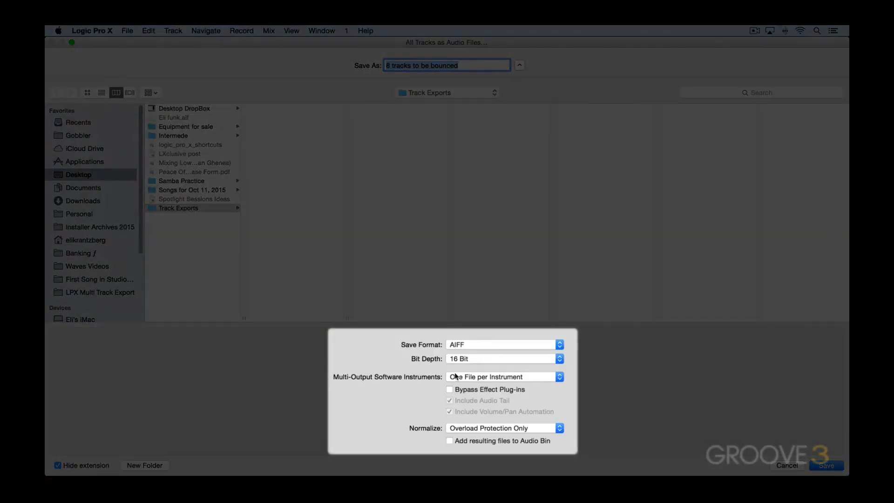
{"action": "left_click", "coordinate": [497, 378]}
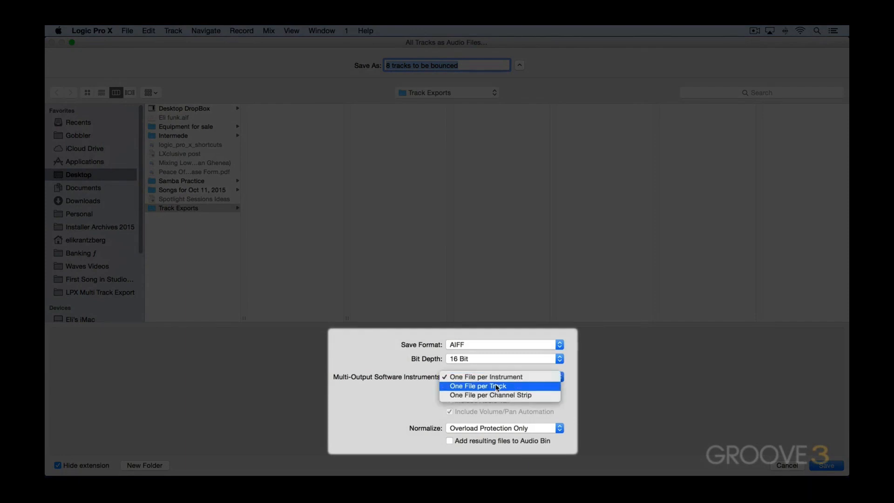
{"action": "left_click", "coordinate": [498, 387]}
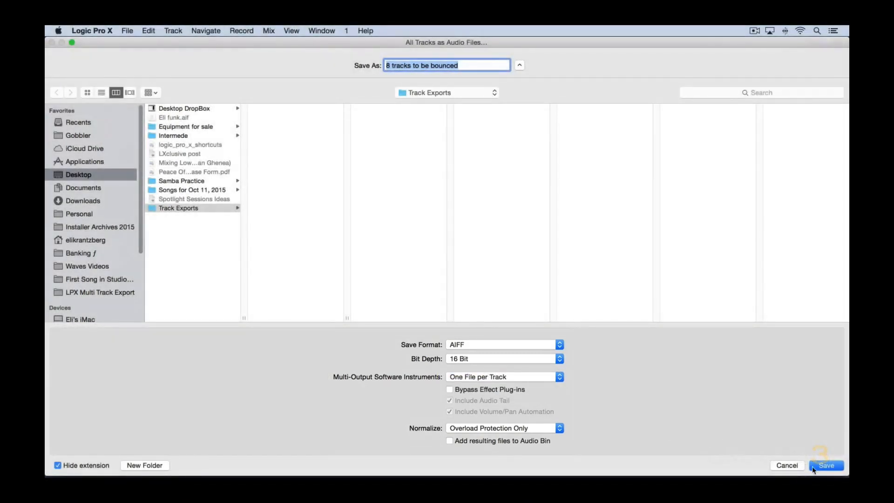
{"action": "left_click", "coordinate": [823, 466]}
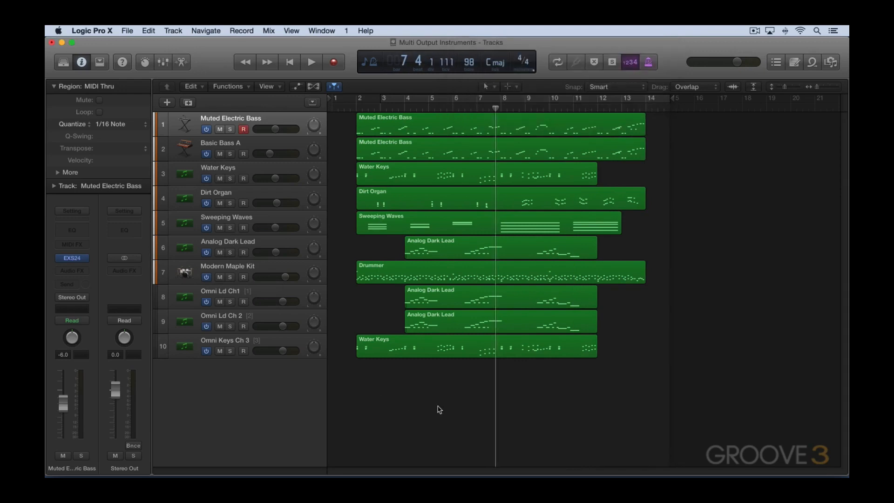
{"action": "key", "text": "super+Tab"}
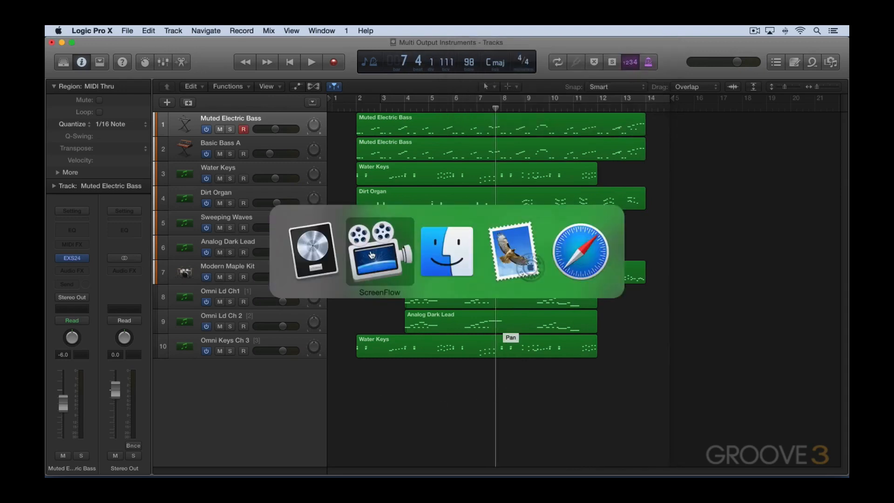
{"action": "left_click", "coordinate": [447, 251]}
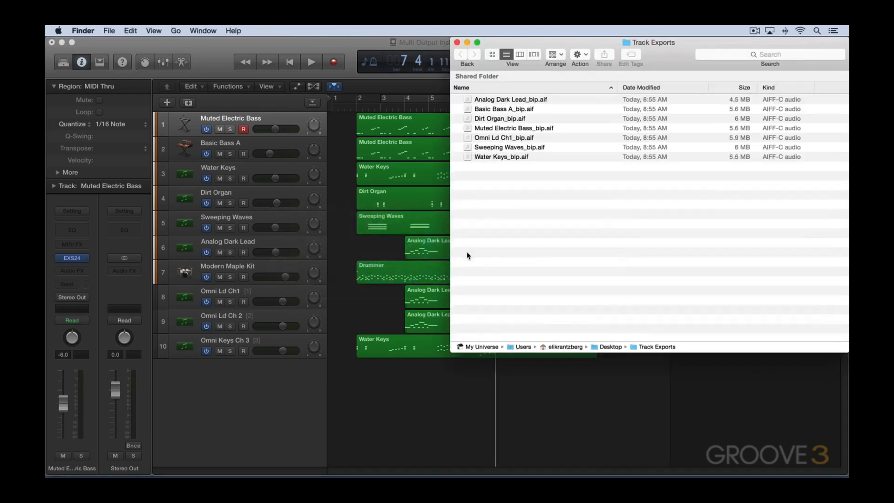
Step: Preview the audio of the exported file Omni Ld Ch1_bip.aif in Finder, and close the preview
{"action": "left_click", "coordinate": [489, 138]}
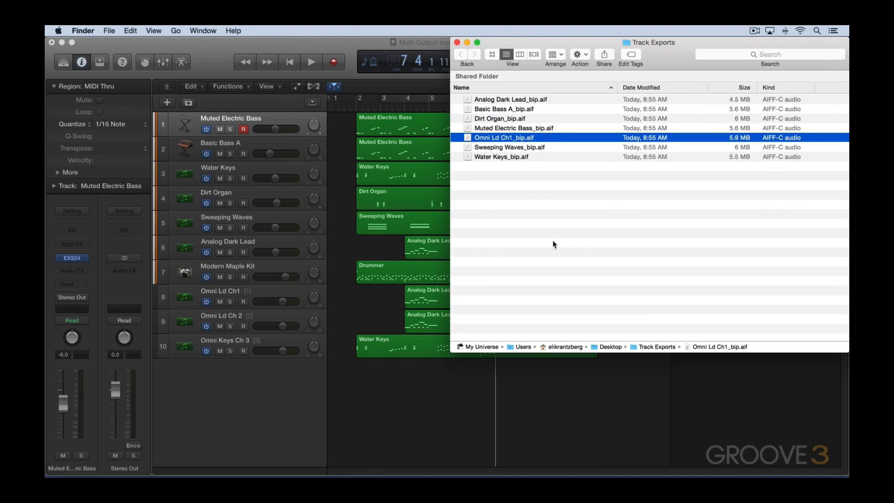
{"action": "key", "text": "space"}
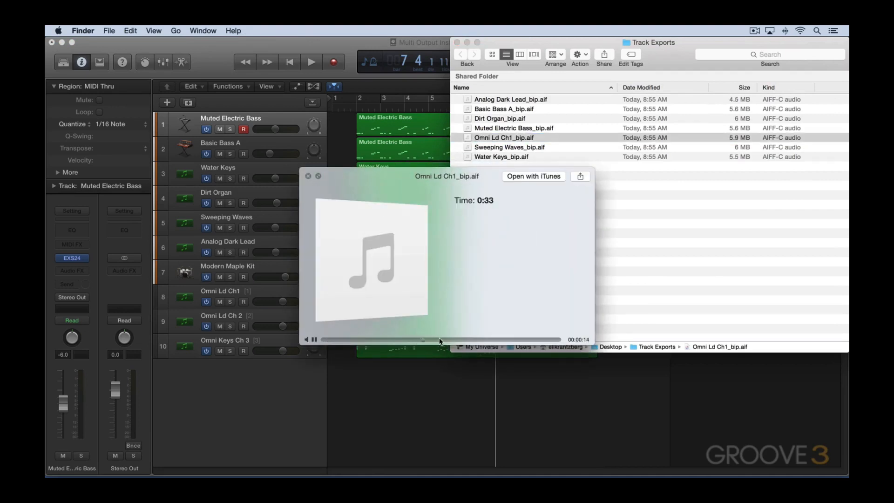
{"action": "key", "text": "space"}
Step: Delete all the One File per Track exports from Track Exports, and switch back to the Logic Pro X project
{"action": "key", "text": "super+a"}
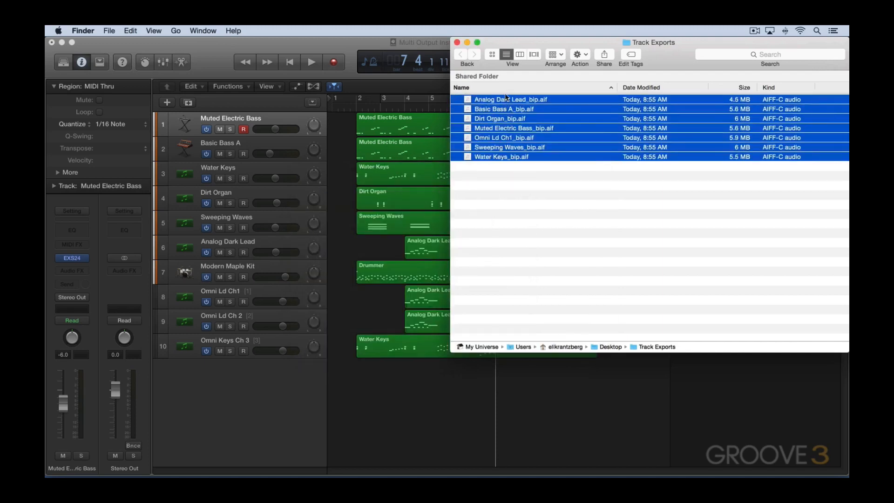
{"action": "key", "text": "super+BackSpace"}
{"action": "left_click", "coordinate": [358, 296]}
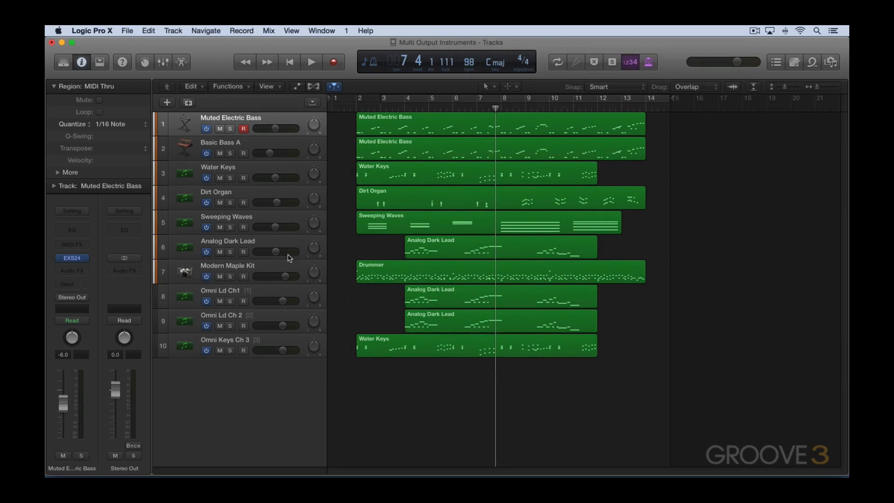
Step: Show the mixer and remove the three auxiliary channel strips Ld A, Ld B and Chords from the Omnisphere instrument
{"action": "key", "text": "x"}
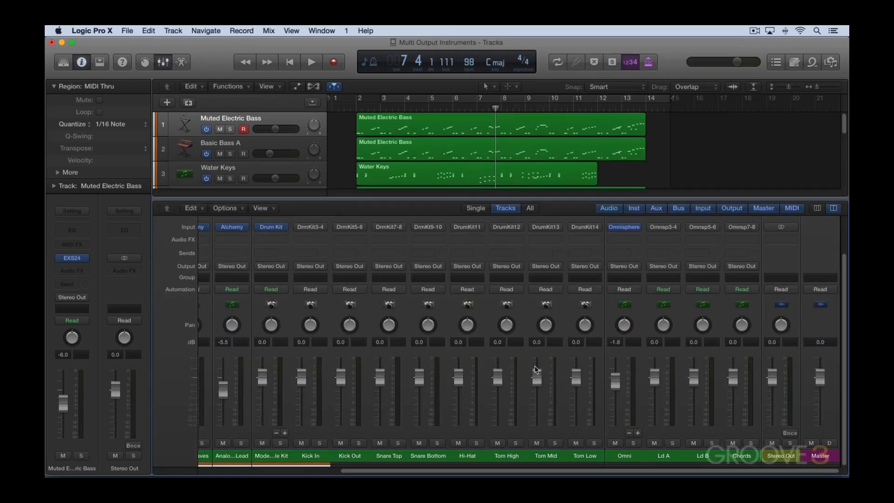
{"action": "left_click", "coordinate": [275, 434]}
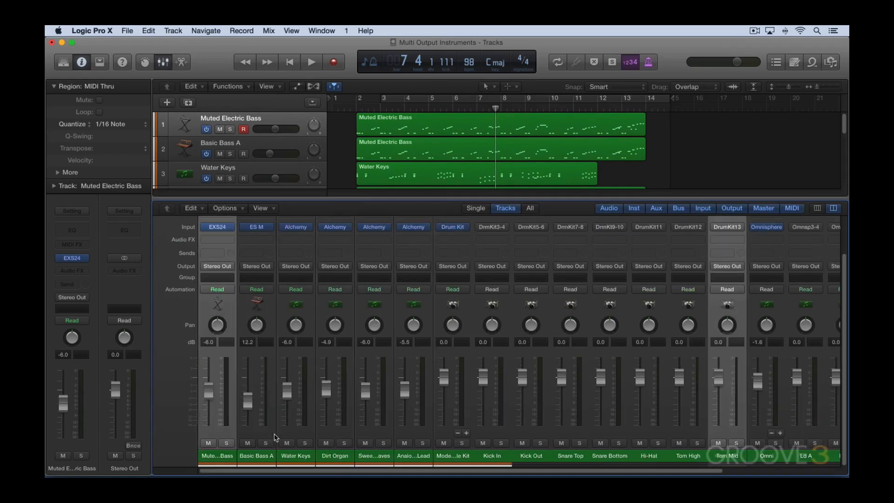
{"action": "left_click", "coordinate": [772, 433]}
{"action": "left_click", "coordinate": [772, 434]}
{"action": "left_click", "coordinate": [772, 433]}
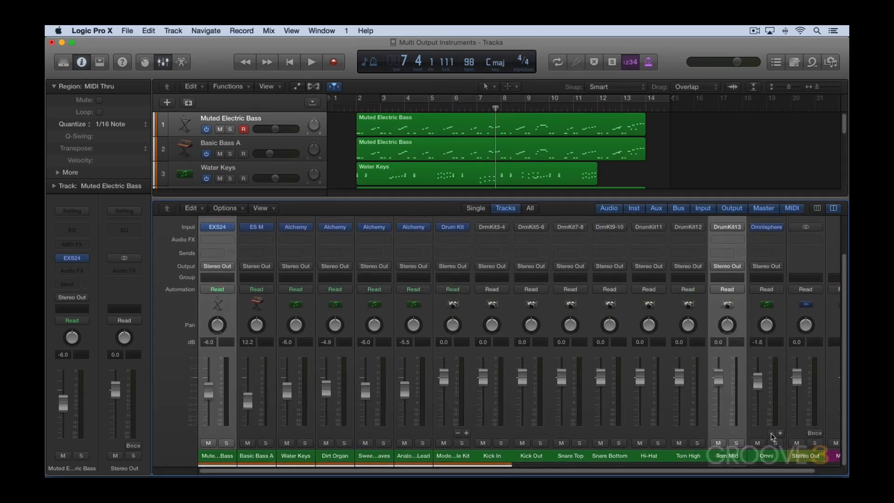
Step: Remove all the auxiliary output strips from the Modern Maple Kit's Drum Kit instrument, and hide the mixer
{"action": "left_click", "coordinate": [459, 433]}
{"action": "left_click", "coordinate": [459, 433]}
{"action": "left_click", "coordinate": [459, 433]}
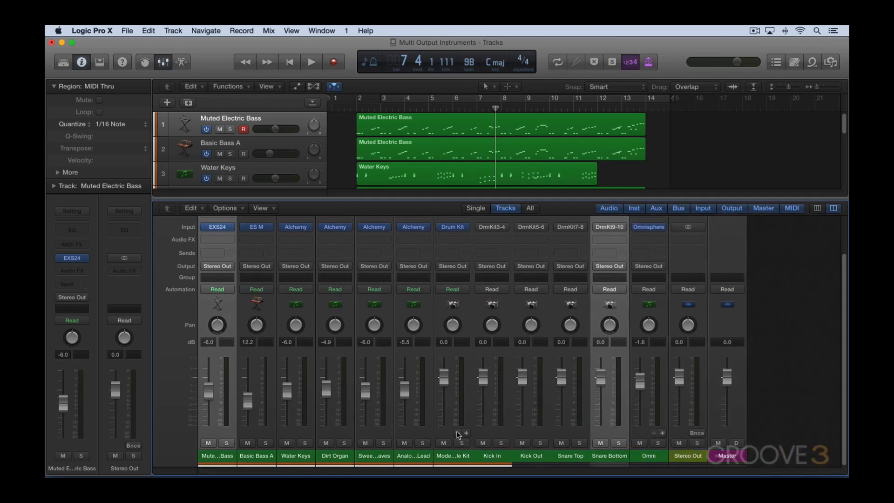
{"action": "left_click", "coordinate": [459, 433]}
{"action": "left_click", "coordinate": [458, 434]}
{"action": "left_click", "coordinate": [458, 434]}
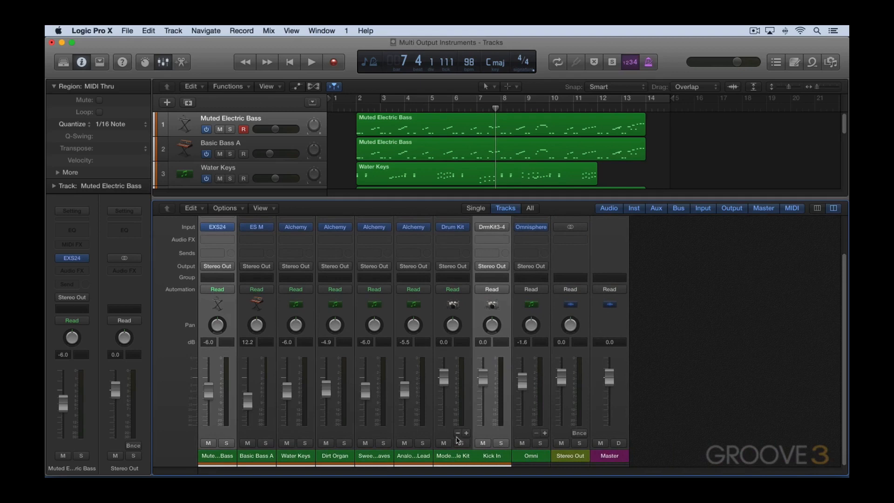
{"action": "left_click", "coordinate": [459, 433]}
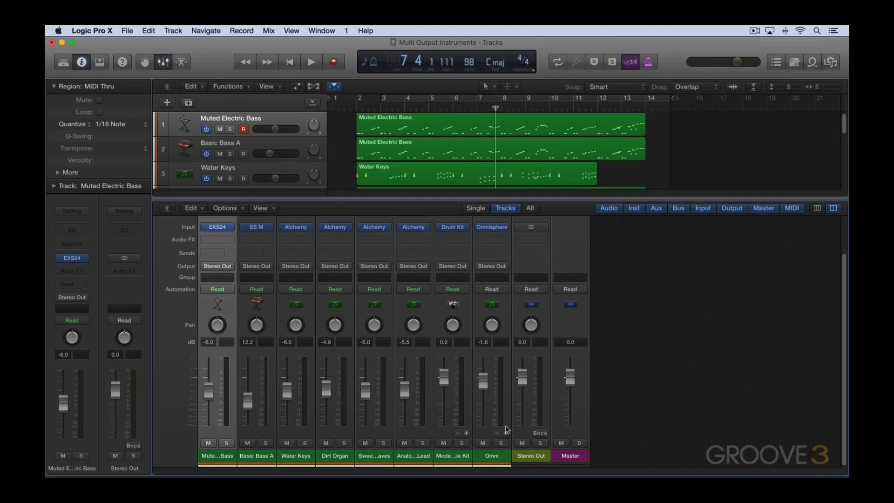
{"action": "key", "text": "x"}
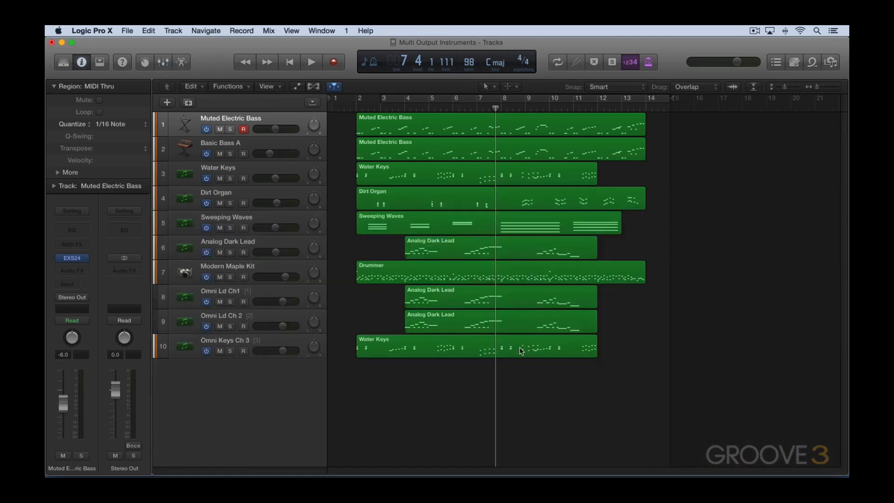
Step: Export all tracks as audio files with multi-output software instruments set to One File per Instrument, and view Track Exports in Finder
{"action": "key", "text": "shift+super+e"}
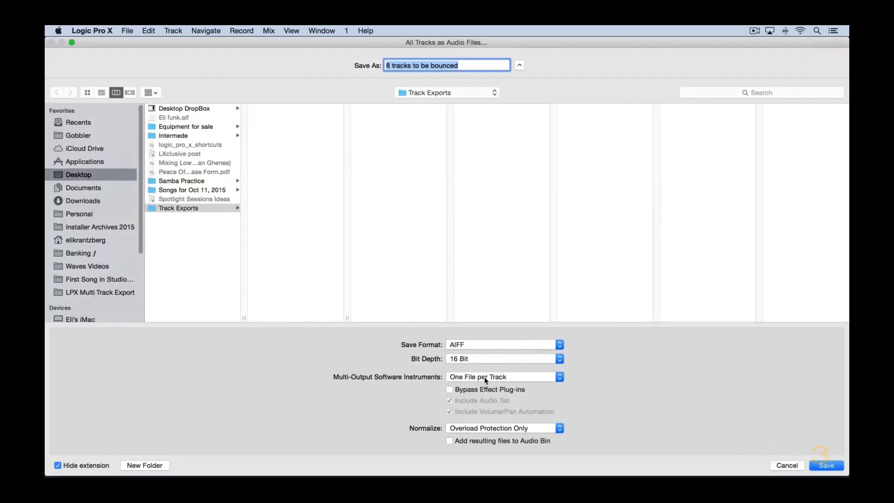
{"action": "left_click", "coordinate": [484, 377]}
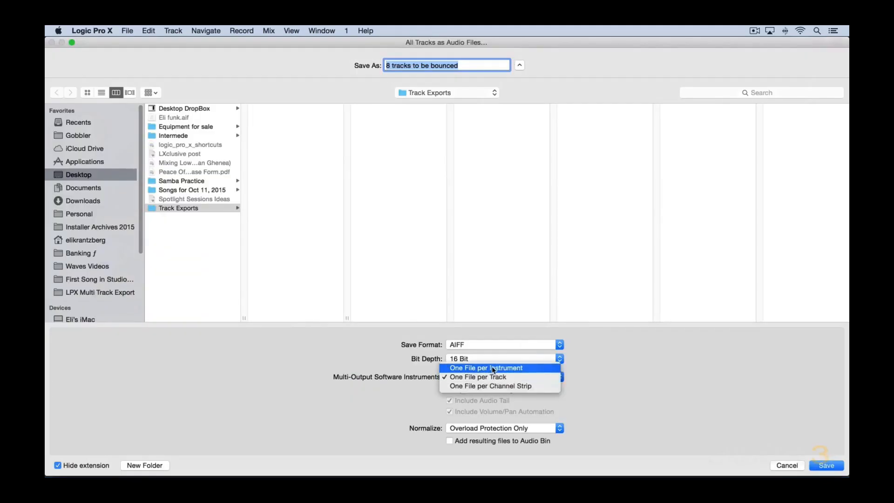
{"action": "left_click", "coordinate": [492, 367]}
{"action": "left_click", "coordinate": [832, 468]}
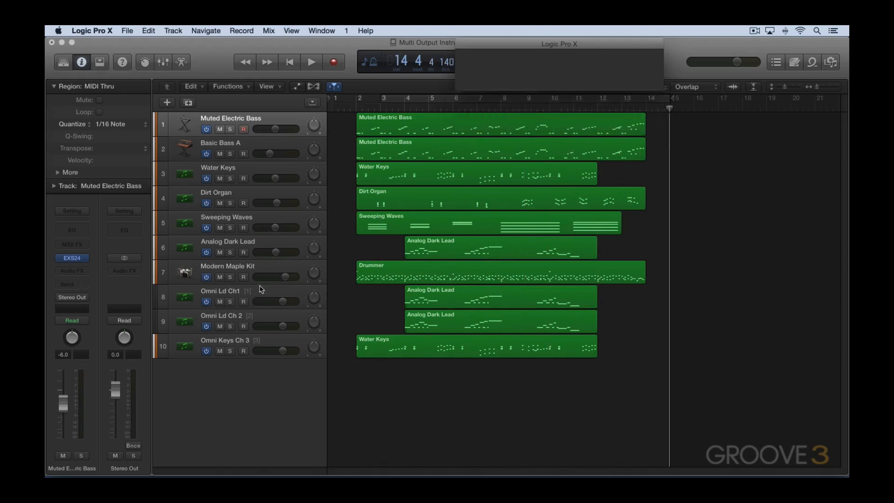
{"action": "key", "text": "super+Tab"}
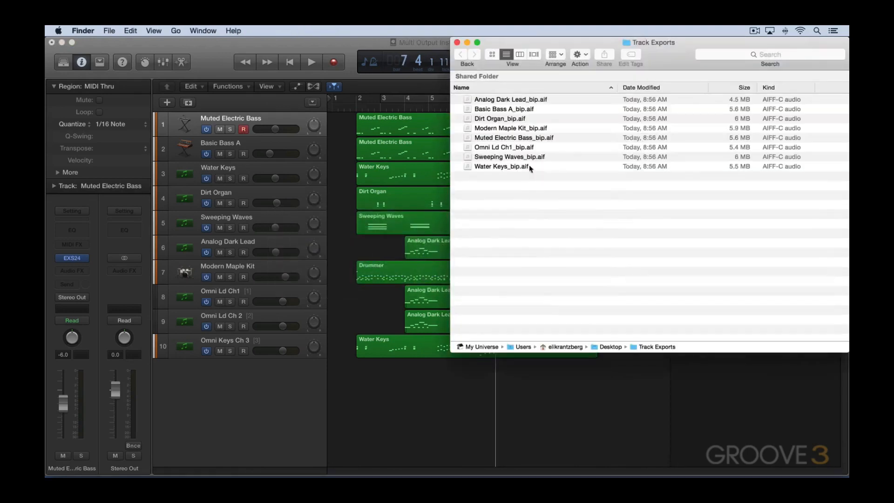
Step: Preview the audio of Modern Maple Kit_bip.aif from near the middle of the file, and close the preview
{"action": "left_click", "coordinate": [511, 129]}
{"action": "key", "text": "space"}
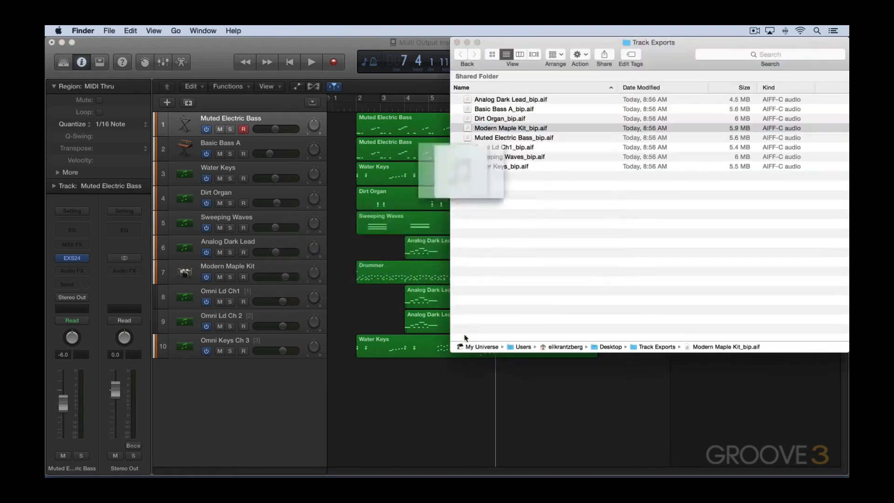
{"action": "left_click", "coordinate": [424, 340]}
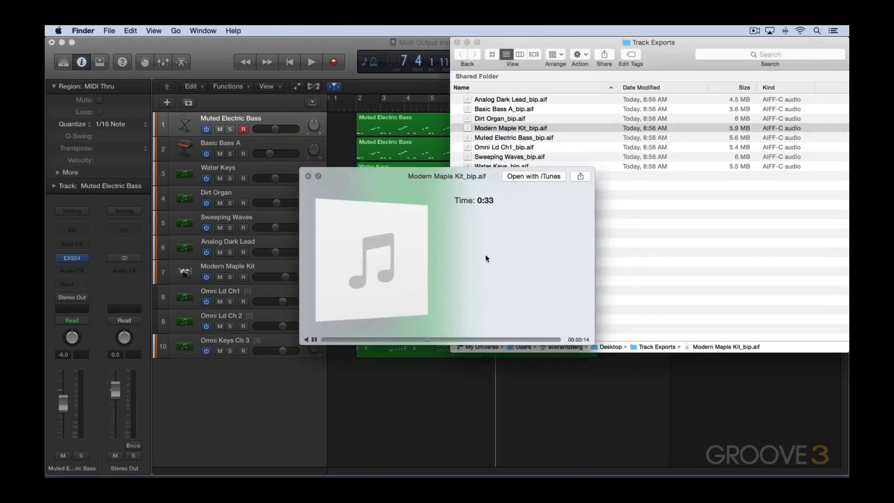
{"action": "key", "text": "space"}
Step: Preview the audio of the One File per Instrument export Omni Ld Ch1_bip.aif, playing from about a third of the way in
{"action": "left_click", "coordinate": [503, 147]}
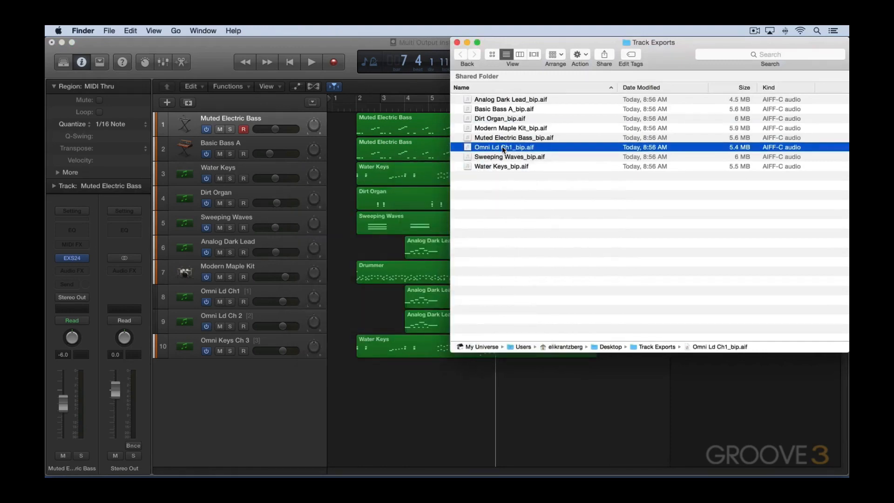
{"action": "key", "text": "space"}
{"action": "left_click", "coordinate": [395, 340]}
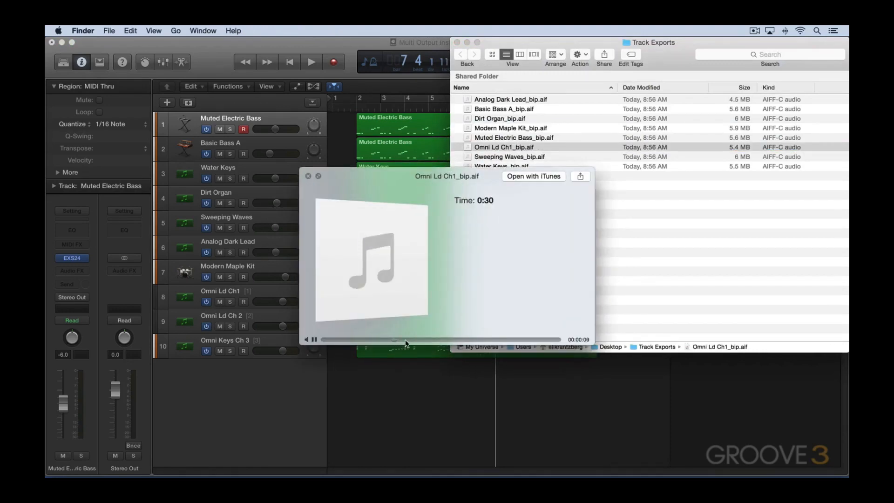
Step: Close the preview of Omni Ld Ch1_bip.aif and switch back to Logic Pro X
{"action": "key", "text": "space"}
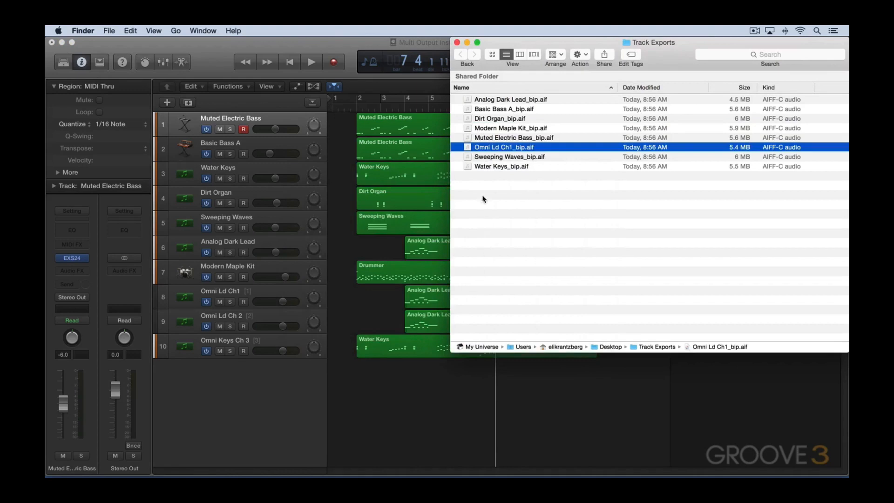
{"action": "left_click", "coordinate": [375, 300]}
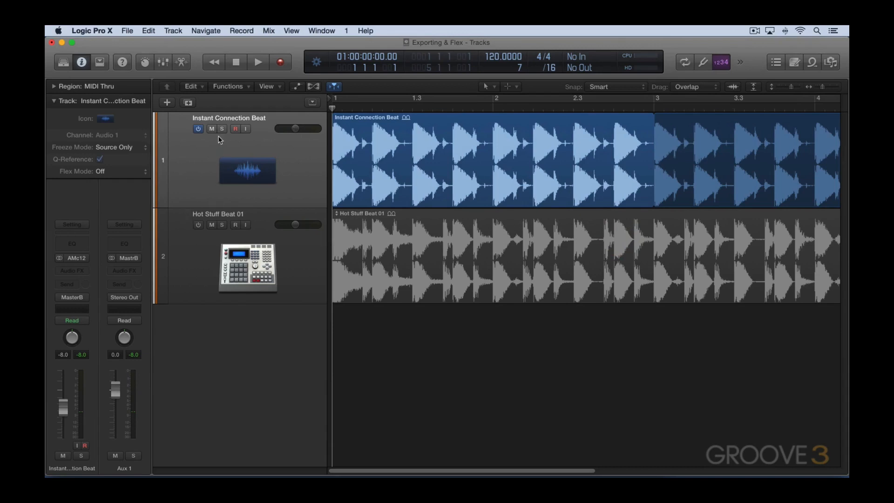
Step: Audition the Instant Connection Beat track, show the Flex controls and set its flex mode to Flex Time - Tempophone (FX)
{"action": "key", "text": "space"}
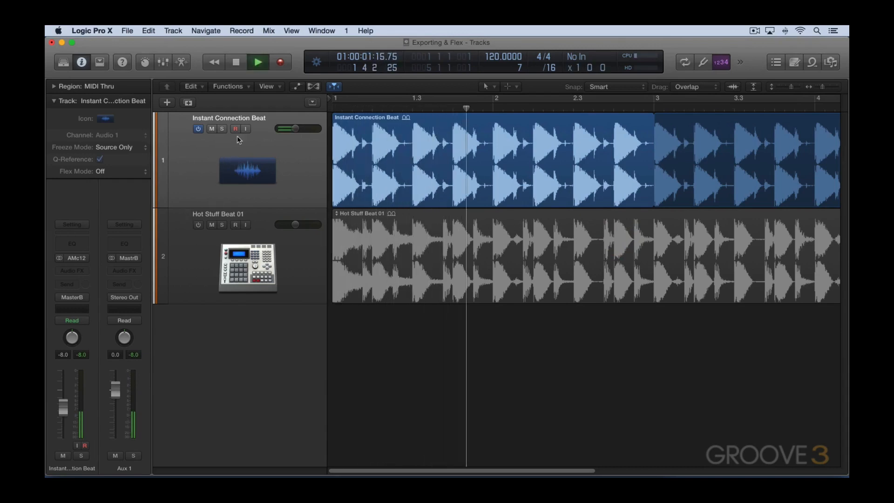
{"action": "key", "text": "space"}
{"action": "left_click", "coordinate": [314, 87]}
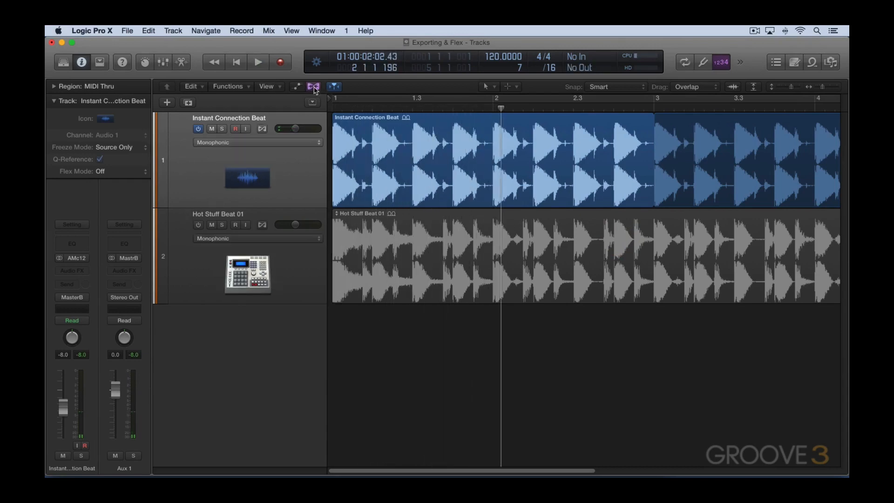
{"action": "left_click", "coordinate": [246, 142]}
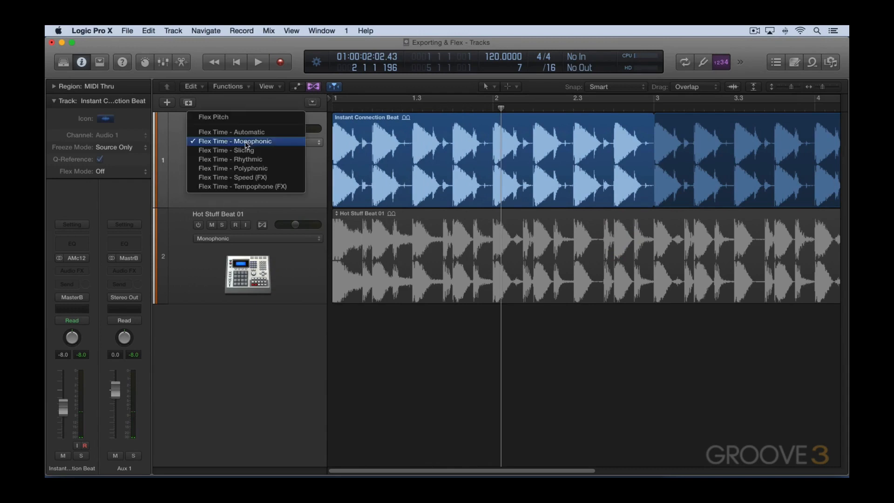
{"action": "left_click", "coordinate": [245, 187]}
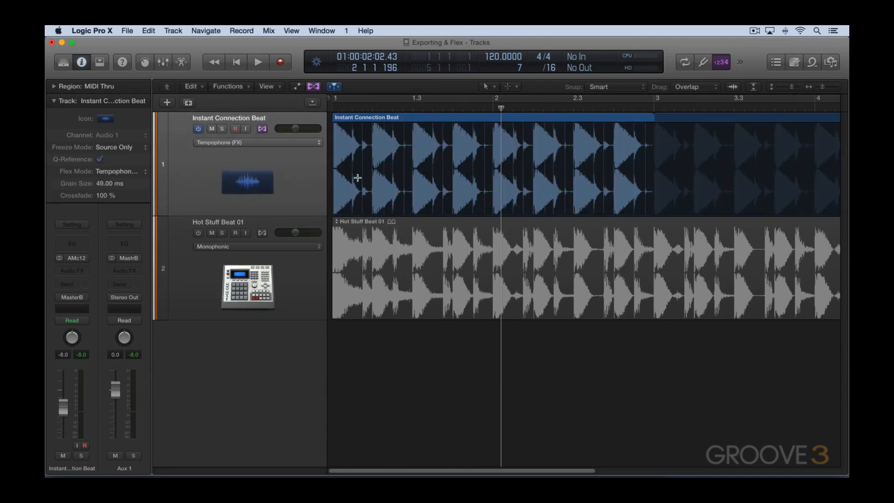
Step: Stretch and shift several hits across bar 1 and at the start of bar 2 of Instant Connection Beat with flex markers
{"action": "key", "text": "super+Down"}
{"action": "key", "text": "super+Down"}
{"action": "key", "text": "super+Right"}
{"action": "key", "text": "super+Right"}
{"action": "key", "text": "super+Right"}
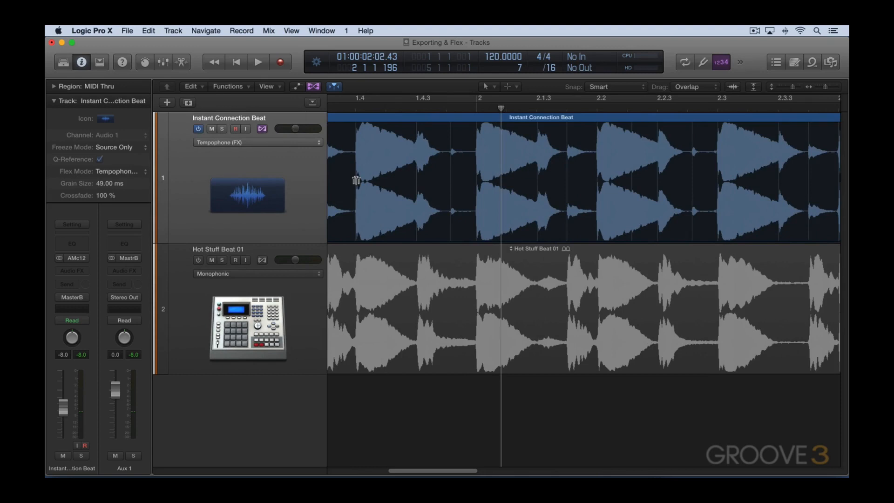
{"action": "key", "text": "Return"}
{"action": "left_click", "coordinate": [370, 219]}
{"action": "key", "text": "space"}
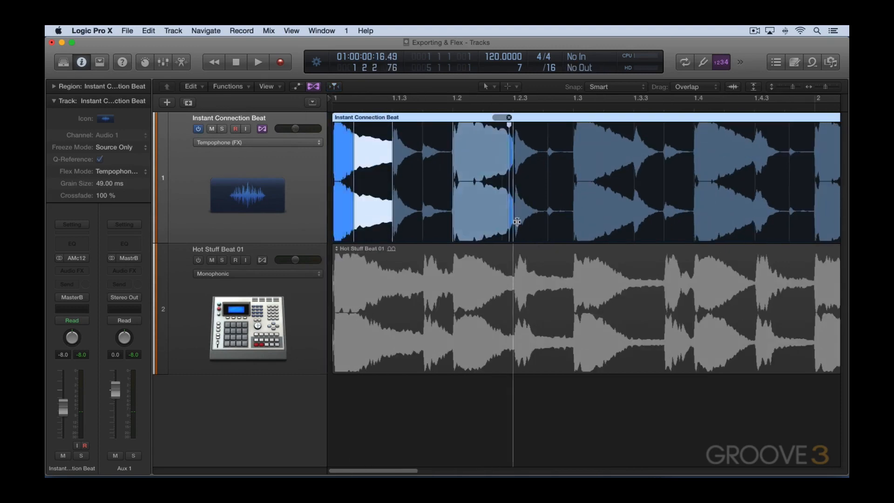
{"action": "left_click_drag", "start_coordinate": [517, 223], "coordinate": [522, 222]}
{"action": "left_click_drag", "start_coordinate": [587, 222], "coordinate": [616, 222]}
{"action": "mouse_move", "coordinate": [731, 222]}
{"action": "left_mouse_down"}
{"action": "mouse_move", "coordinate": [704, 230]}
{"action": "mouse_move", "coordinate": [748, 223]}
{"action": "left_mouse_up"}
{"action": "left_click_drag", "start_coordinate": [825, 221], "coordinate": [819, 222]}
Step: Stretch the hits on beats 2, 3 and 4 of bar 2 in the Instant Connection Beat region with flex markers
{"action": "scroll", "coordinate": [784, 214], "scroll_direction": "right", "scroll_amount": 10}
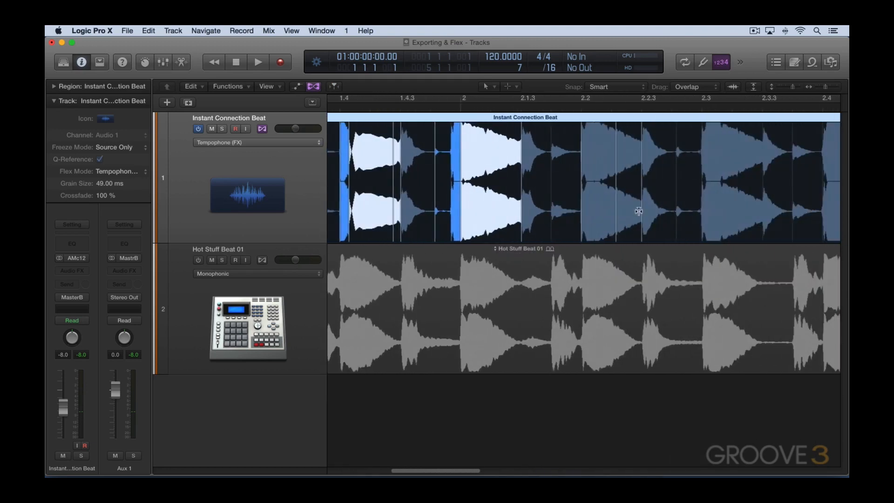
{"action": "left_click_drag", "start_coordinate": [639, 211], "coordinate": [654, 211]}
{"action": "left_click_drag", "start_coordinate": [764, 211], "coordinate": [779, 212]}
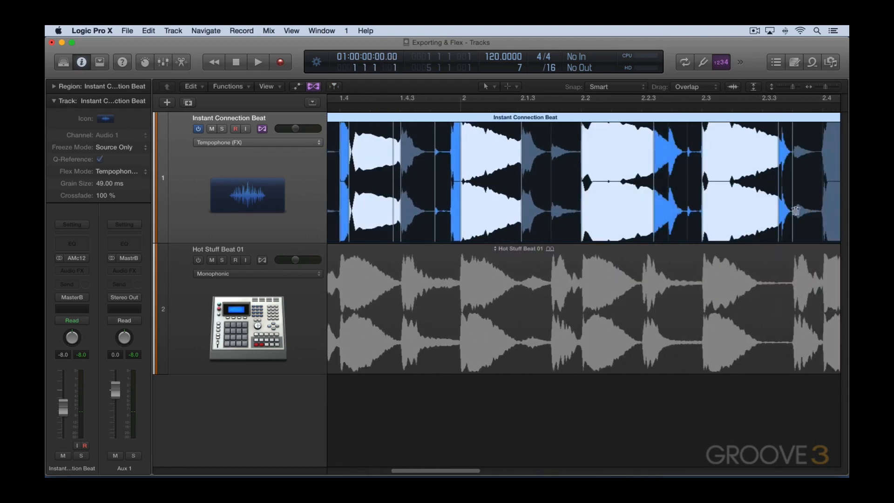
{"action": "scroll", "coordinate": [792, 211], "scroll_direction": "right", "scroll_amount": 5}
{"action": "left_click_drag", "start_coordinate": [684, 220], "coordinate": [687, 224]}
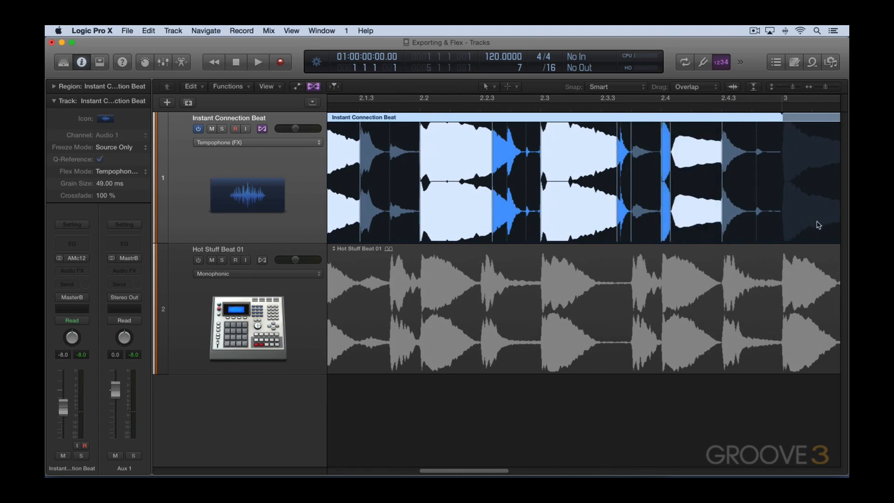
Step: Audition the flexed region and stretch the hit on beat 2 of bar 1 further with a flex marker
{"action": "key", "text": "space"}
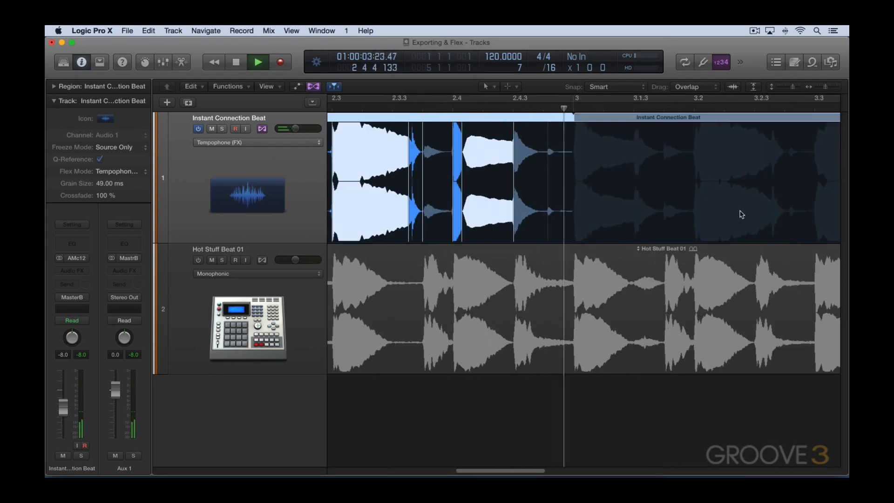
{"action": "key", "text": "space"}
{"action": "left_click_drag", "start_coordinate": [506, 212], "coordinate": [514, 211]}
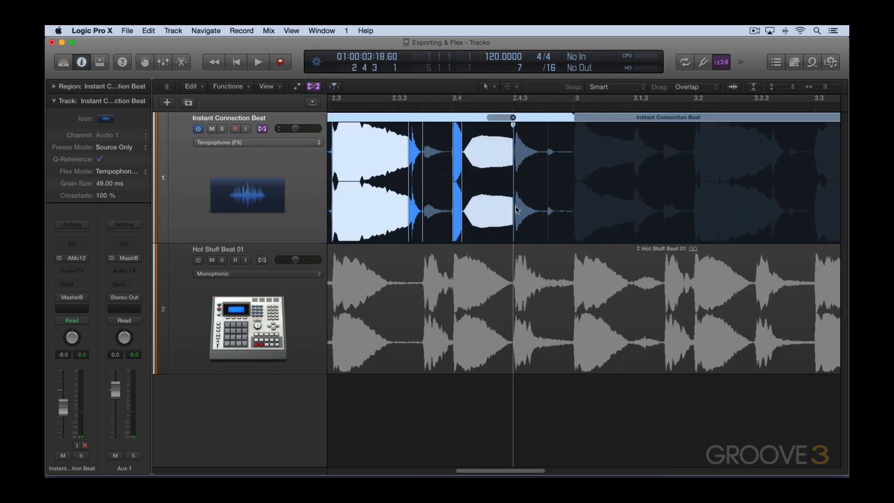
{"action": "left_click", "coordinate": [513, 218]}
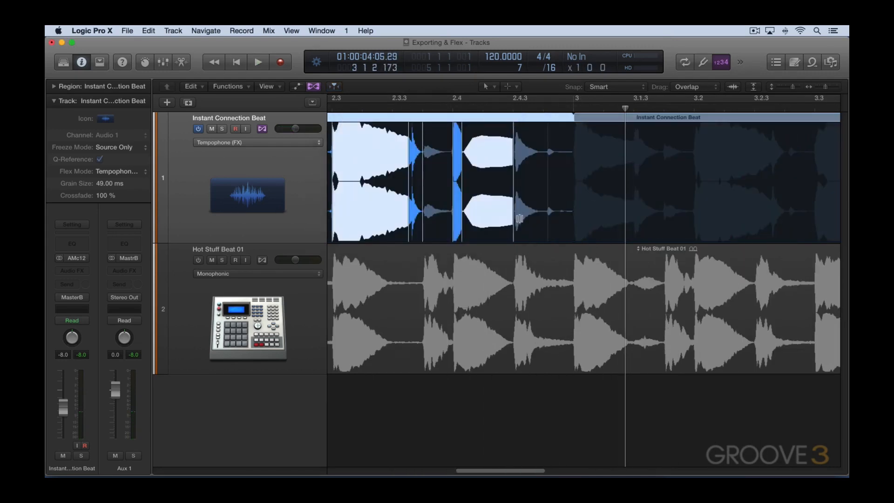
{"action": "key", "text": "Return"}
{"action": "left_click_drag", "start_coordinate": [474, 226], "coordinate": [503, 219]}
Step: Add further flex edits to the hits on beats 2 and 3 of bar 2 and play the beat from the start
{"action": "key", "text": "space"}
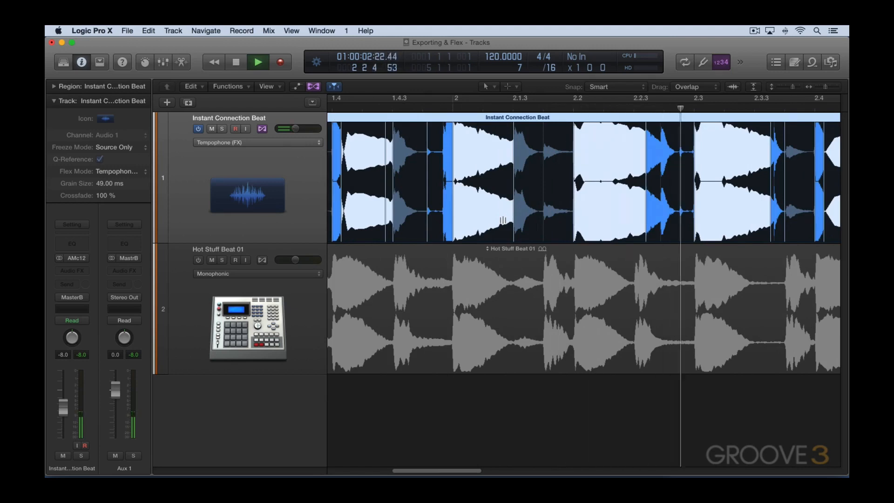
{"action": "key", "text": "space"}
{"action": "scroll", "coordinate": [503, 220], "scroll_direction": "left", "scroll_amount": 5}
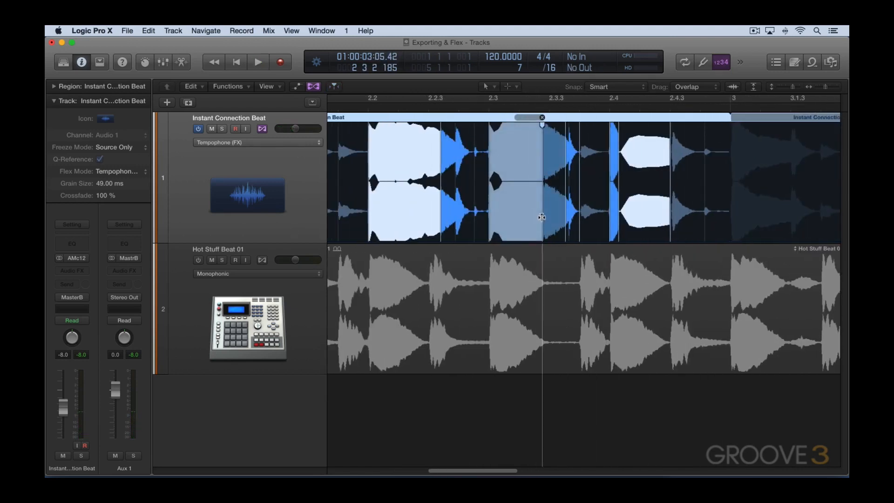
{"action": "left_click", "coordinate": [410, 221]}
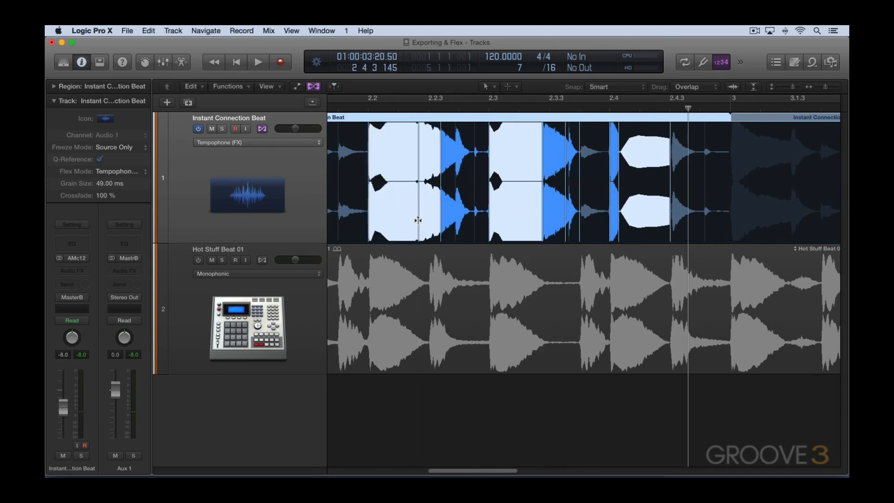
{"action": "key", "text": "Return"}
{"action": "key", "text": "space"}
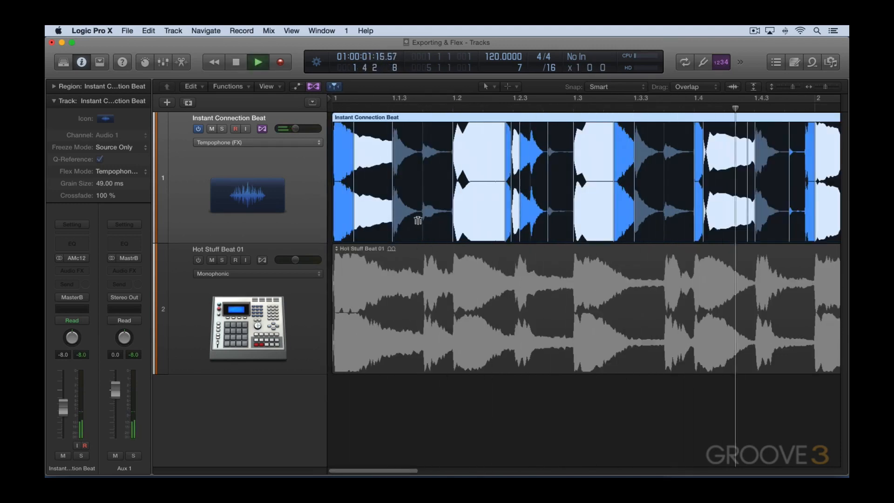
{"action": "key", "text": "space"}
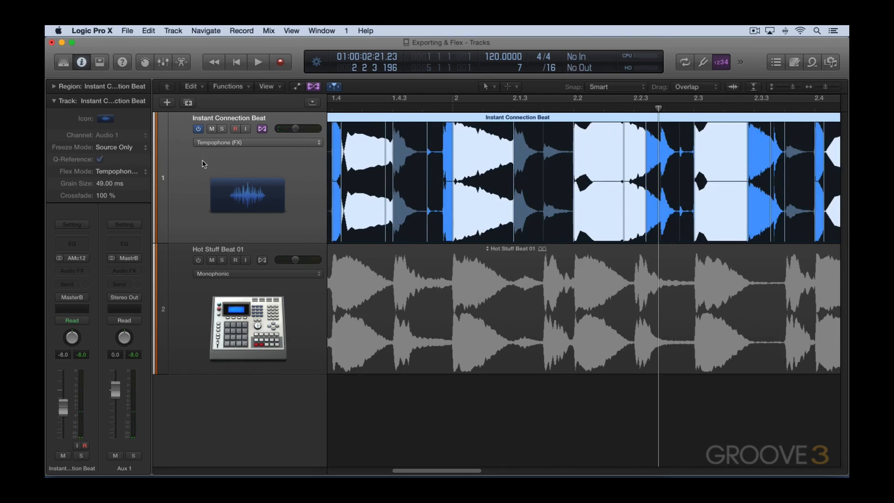
Step: Export the Instant Connection Beat track as an audio file and preview Instant Connection Beat.aif in Finder's Track Exports folder
{"action": "key", "text": "super+e"}
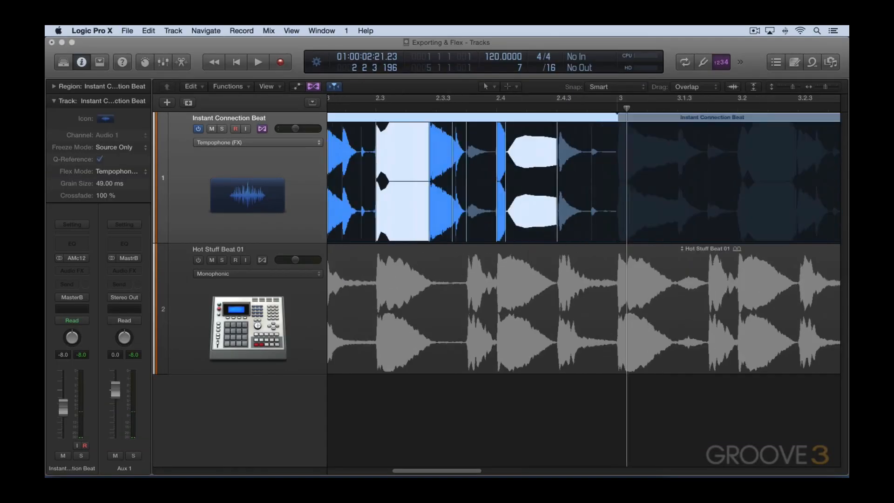
{"action": "key", "text": "super+Right"}
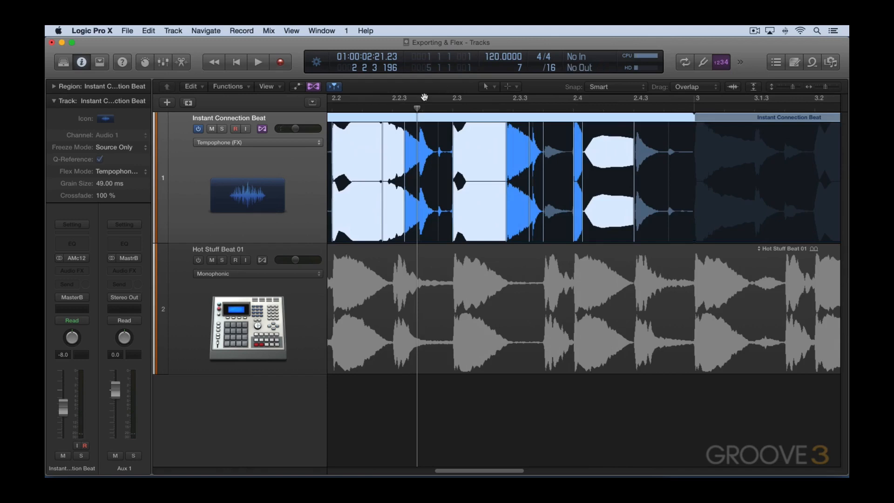
{"action": "key", "text": "super+Tab"}
{"action": "key", "text": "super+Tab"}
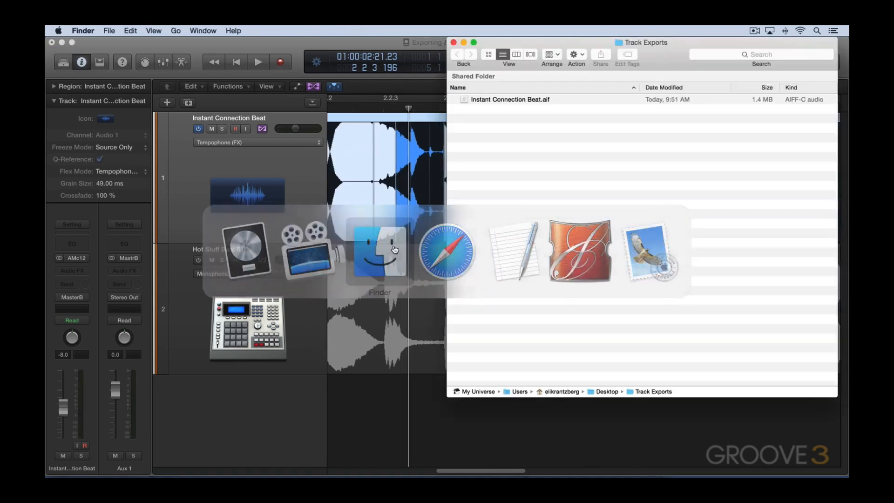
{"action": "left_click", "coordinate": [508, 101]}
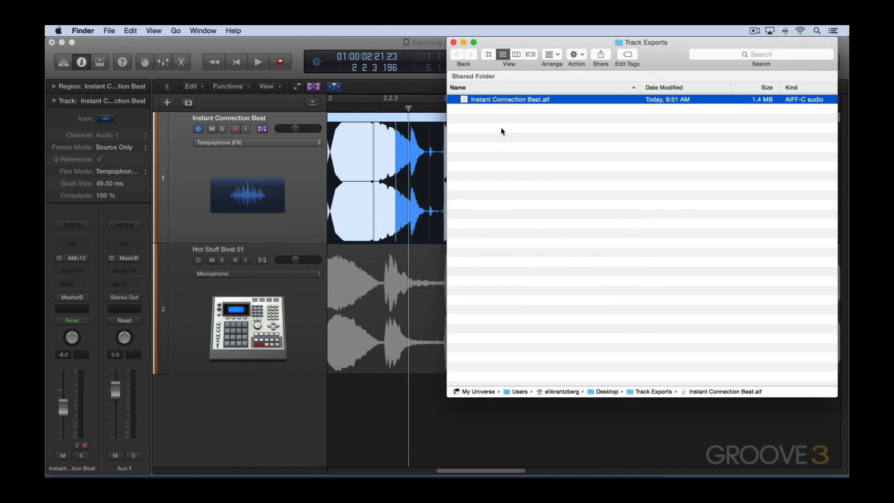
{"action": "key", "text": "space"}
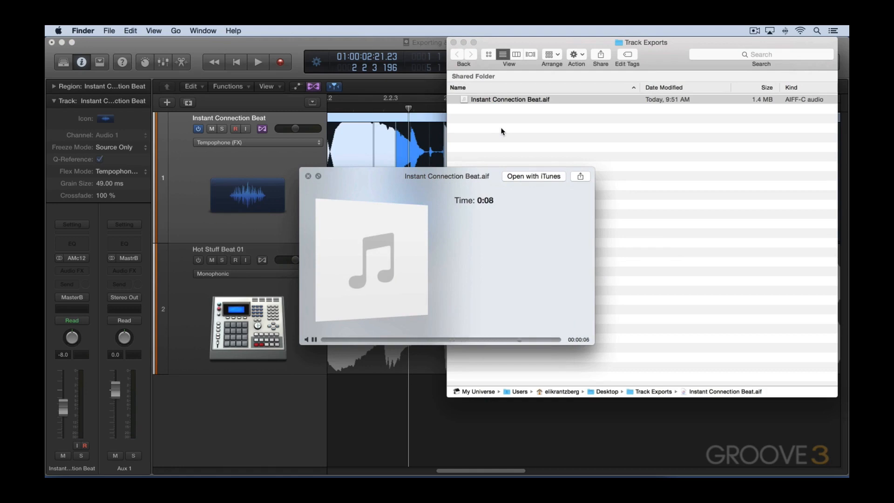
{"action": "key", "text": "space"}
Step: Return to Logic Pro X, turn off the Instant Connection Beat track and turn on the Hot Stuff Beat 01 track
{"action": "left_click", "coordinate": [421, 102]}
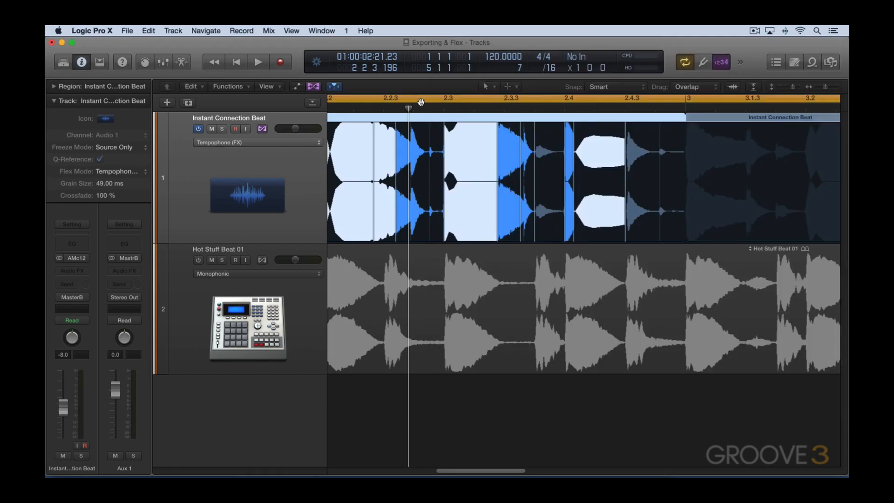
{"action": "key", "text": "super+Left"}
{"action": "key", "text": "super+Left"}
{"action": "key", "text": "super+Left"}
{"action": "scroll", "coordinate": [421, 102], "scroll_direction": "left", "scroll_amount": 1}
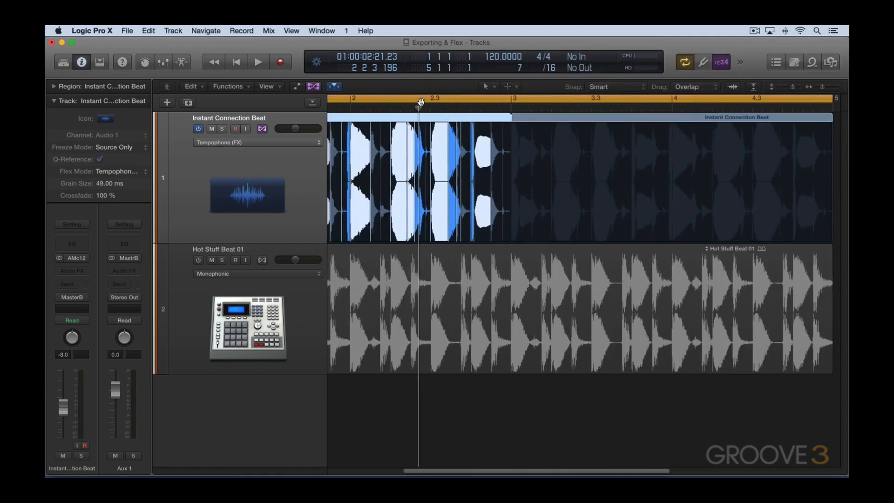
{"action": "left_click", "coordinate": [199, 129]}
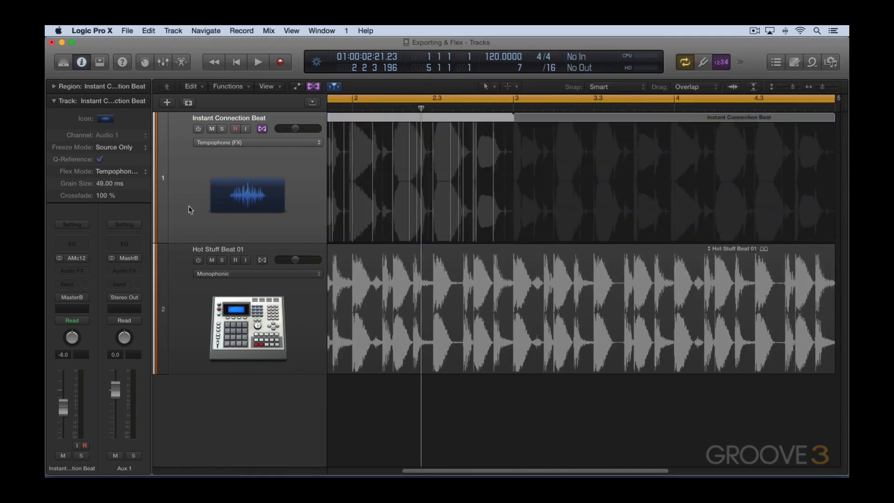
{"action": "left_click", "coordinate": [198, 261]}
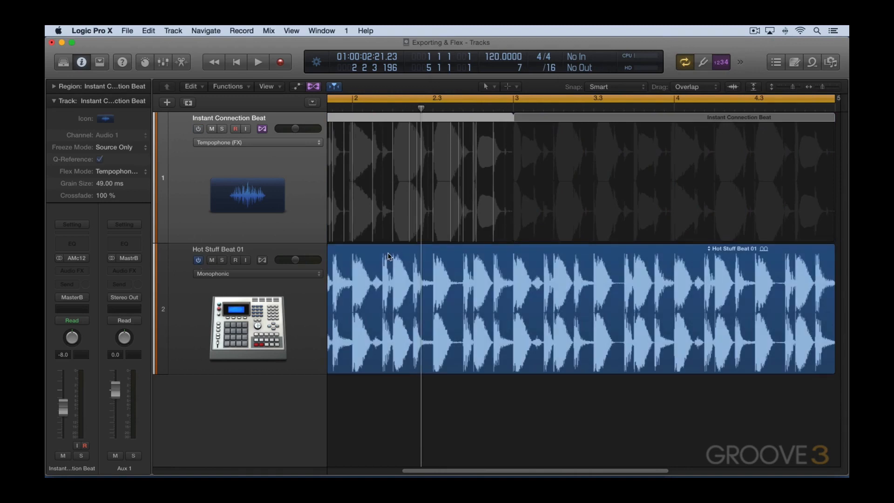
Step: Play the Hot Stuff Beat 01 track from the start of the project
{"action": "key", "text": "Return"}
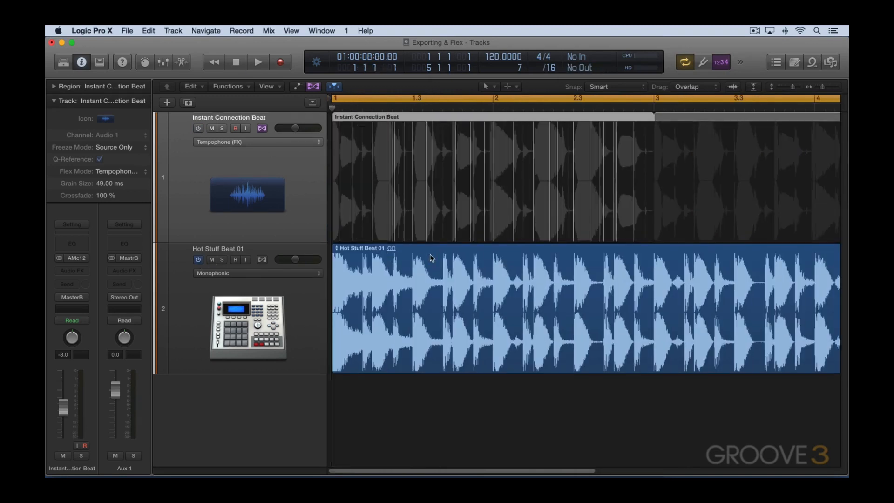
{"action": "key", "text": "space"}
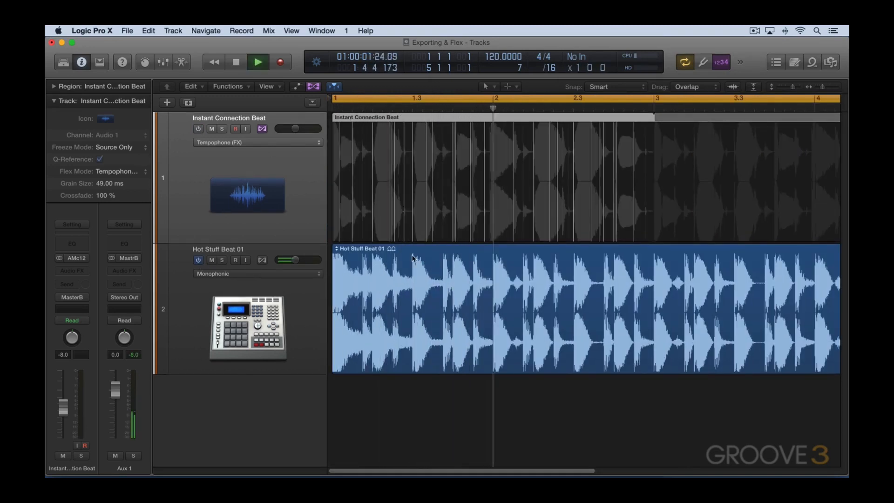
{"action": "key", "text": "space"}
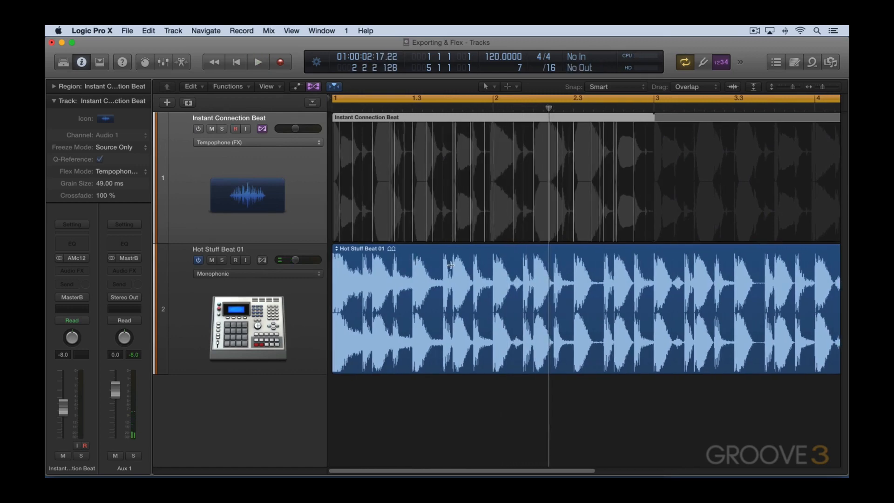
Step: Export the Hot Stuff Beat 01 region as an AIFF audio file named Hot Stuff Beat Flex in the Audio Files folder
{"action": "key", "text": "super+Left"}
{"action": "left_click", "coordinate": [454, 259]}
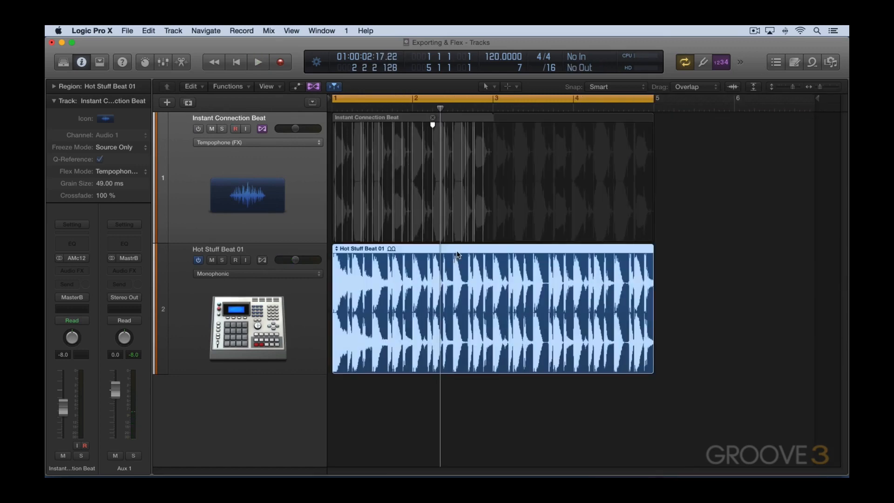
{"action": "right_click", "coordinate": [458, 256]}
{"action": "left_click", "coordinate": [464, 256]}
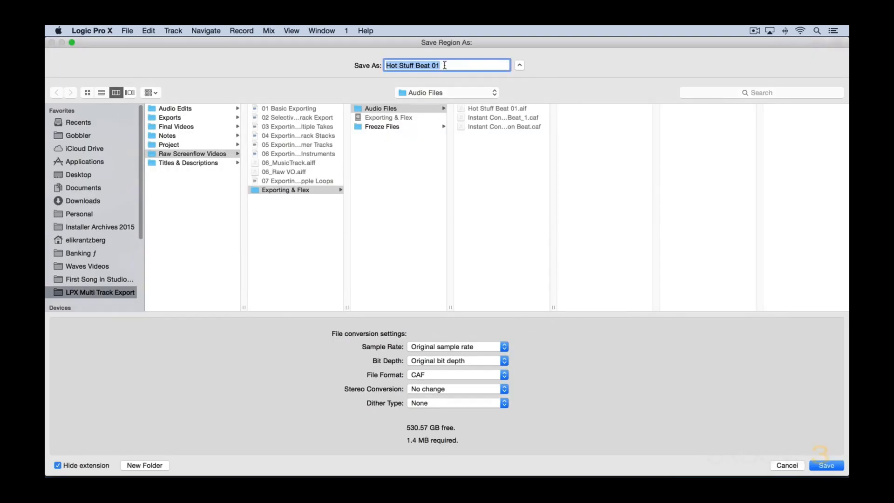
{"action": "key", "text": "Right"}
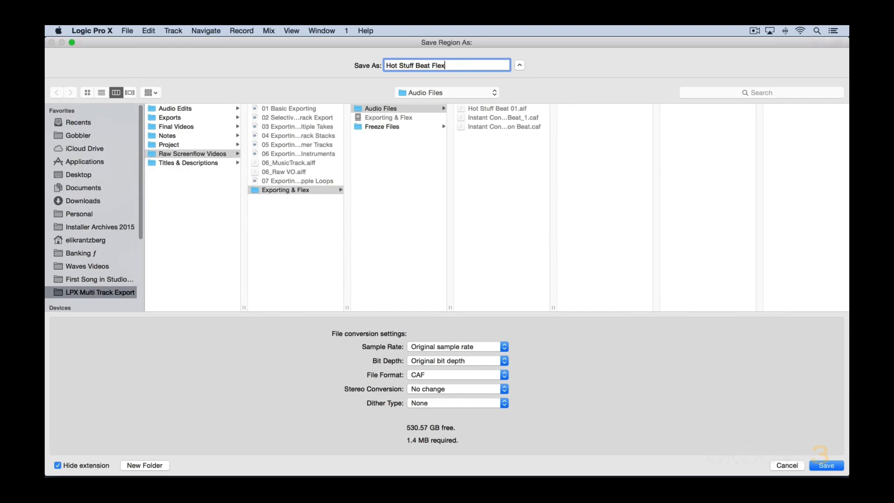
{"action": "left_click", "coordinate": [433, 375]}
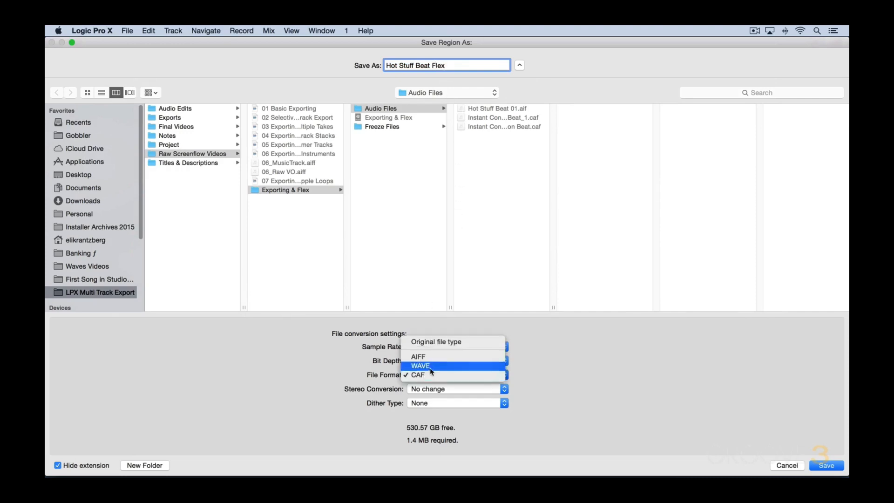
{"action": "left_click", "coordinate": [431, 362]}
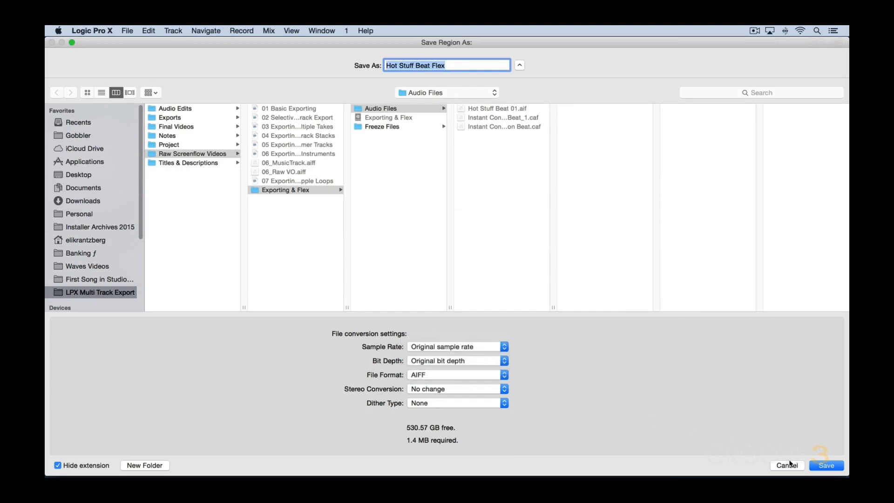
{"action": "left_click", "coordinate": [828, 465]}
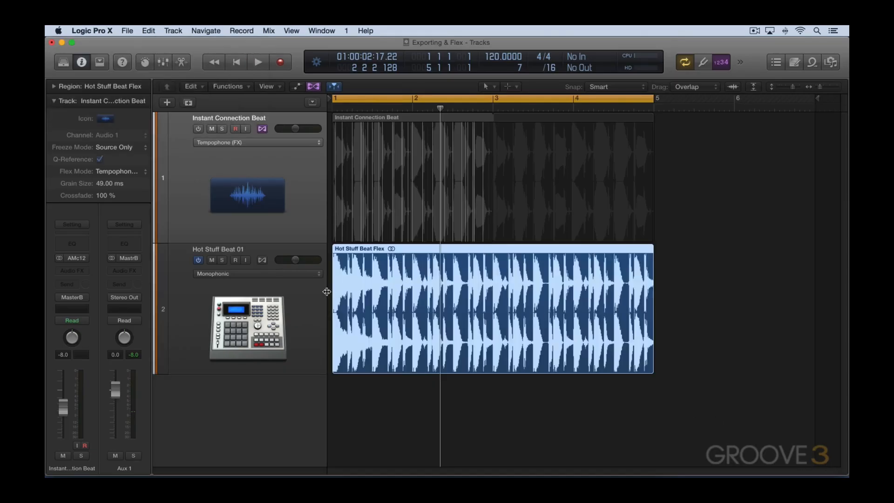
Step: Set the Hot Stuff Beat 01 track's flex mode to Tempophone (FX) and return the playhead to the project start
{"action": "left_click", "coordinate": [275, 279]}
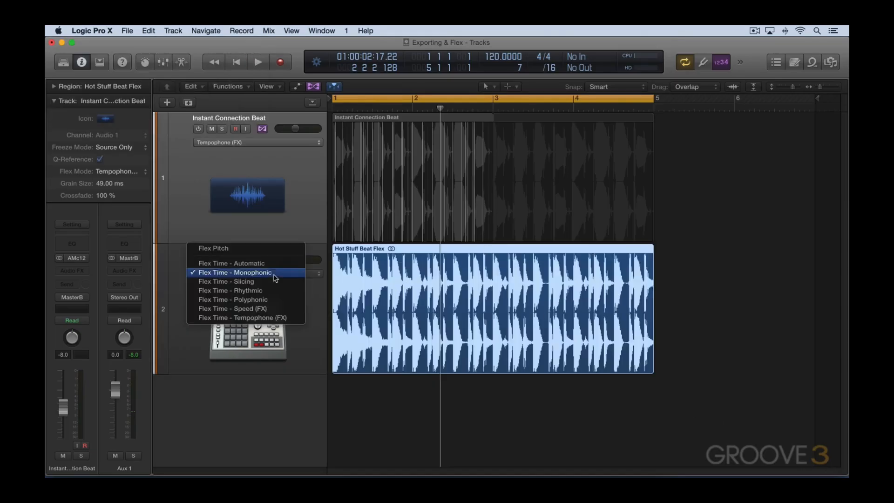
{"action": "left_click", "coordinate": [271, 319]}
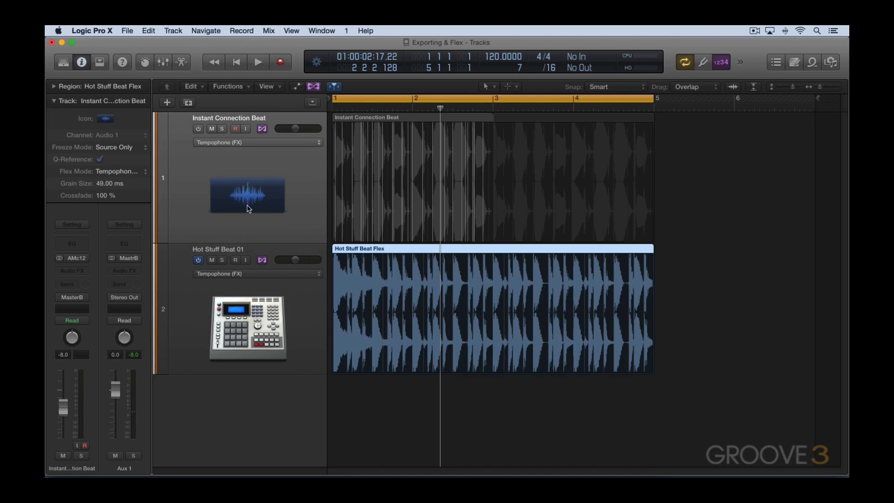
{"action": "key", "text": "super+Right"}
{"action": "key", "text": "super+Right"}
{"action": "key", "text": "super+Right"}
{"action": "key", "text": "Return"}
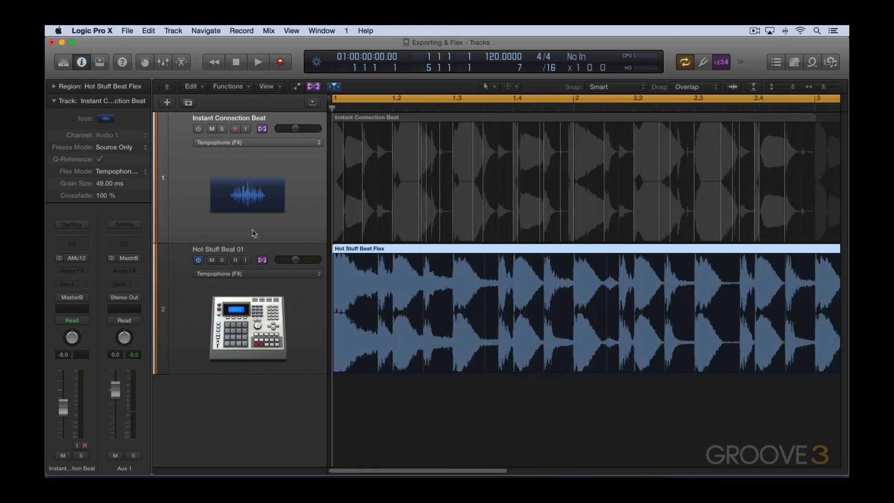
Step: Flex several hits across bars 1 and 2 of the Hot Stuff Beat Flex region, accepting high-speed sections, and play the result
{"action": "left_click_drag", "start_coordinate": [345, 354], "coordinate": [422, 348]}
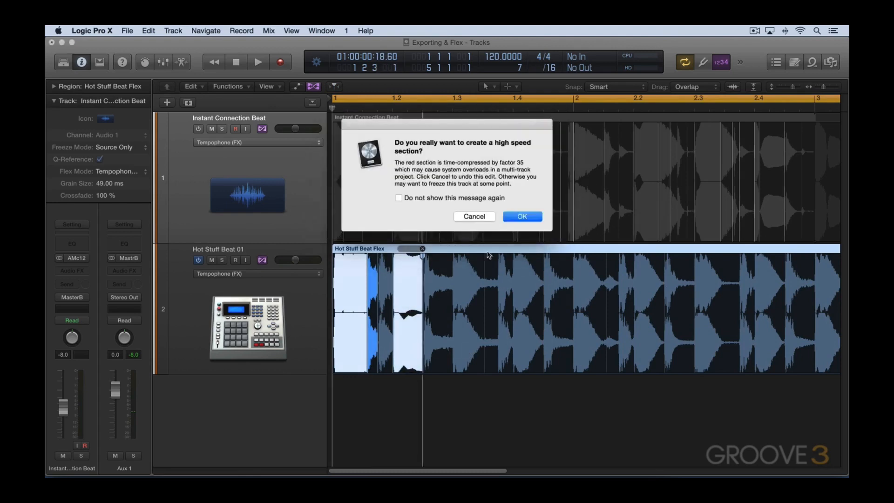
{"action": "left_click", "coordinate": [519, 216]}
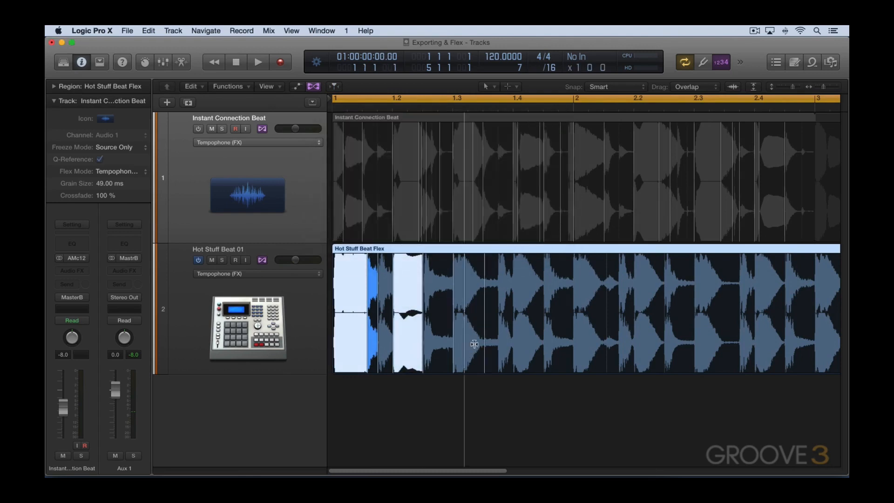
{"action": "left_click", "coordinate": [459, 344]}
{"action": "mouse_move", "coordinate": [459, 344]}
{"action": "left_mouse_down"}
{"action": "mouse_move", "coordinate": [488, 344]}
{"action": "mouse_move", "coordinate": [439, 344]}
{"action": "mouse_move", "coordinate": [451, 345]}
{"action": "left_mouse_up"}
{"action": "mouse_move", "coordinate": [529, 349]}
{"action": "left_mouse_down"}
{"action": "mouse_move", "coordinate": [516, 349]}
{"action": "mouse_move", "coordinate": [597, 348]}
{"action": "left_mouse_up"}
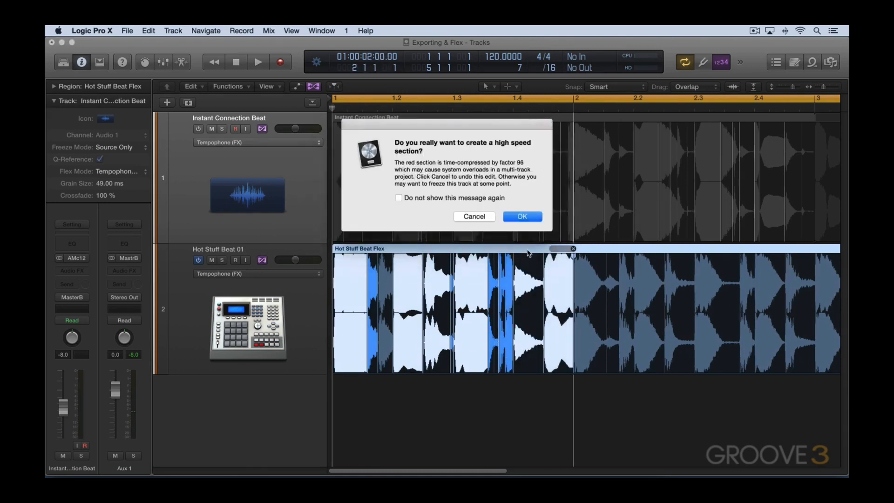
{"action": "left_click", "coordinate": [527, 217]}
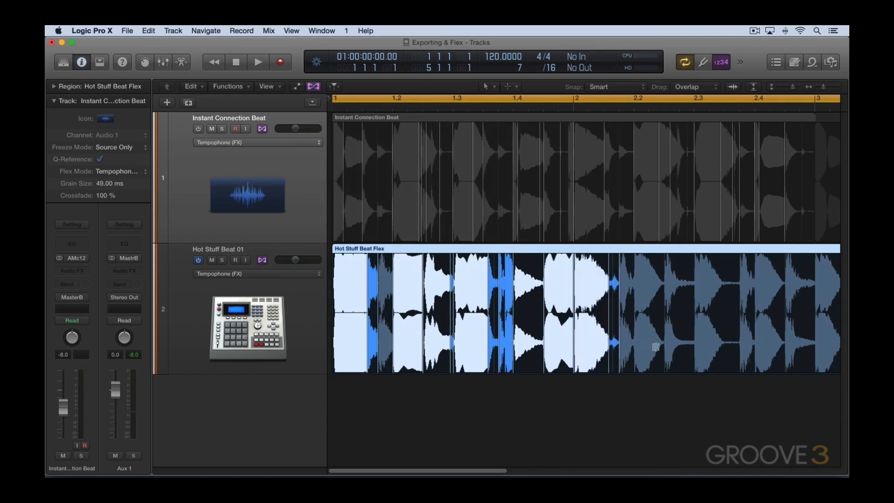
{"action": "left_click", "coordinate": [696, 347]}
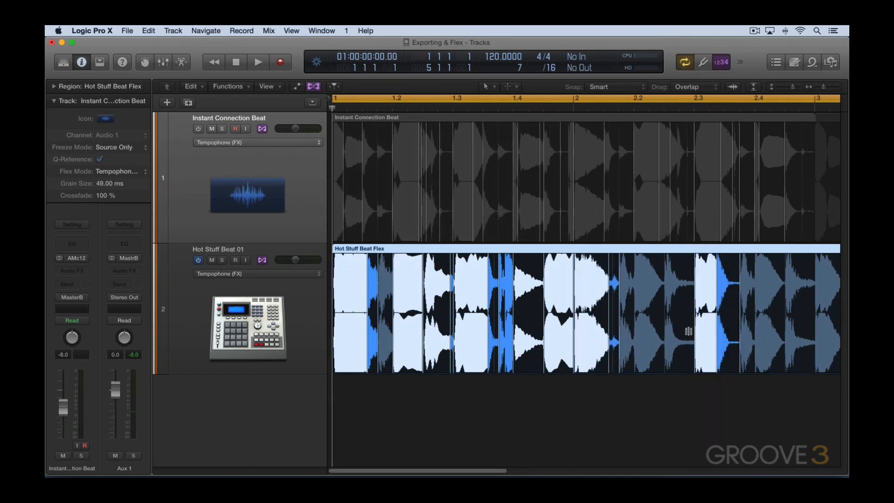
{"action": "key", "text": "space"}
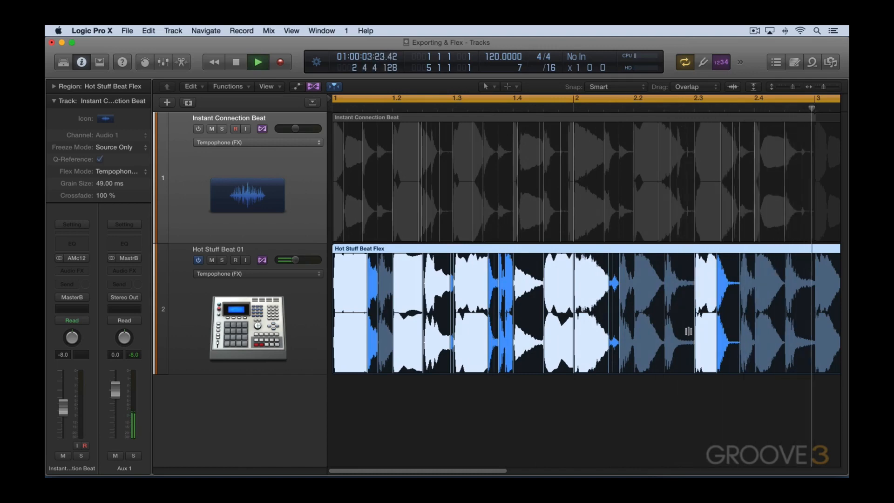
{"action": "key", "text": "space"}
Step: Select the Hot Stuff Beat 01 track and export it as a 16-bit AIFF file to the Track Exports folder
{"action": "key", "text": "super+e"}
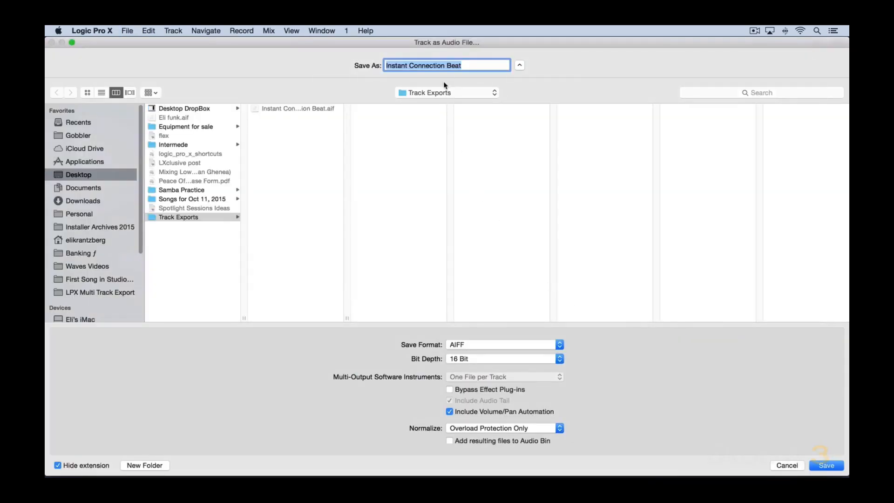
{"action": "key", "text": "Escape"}
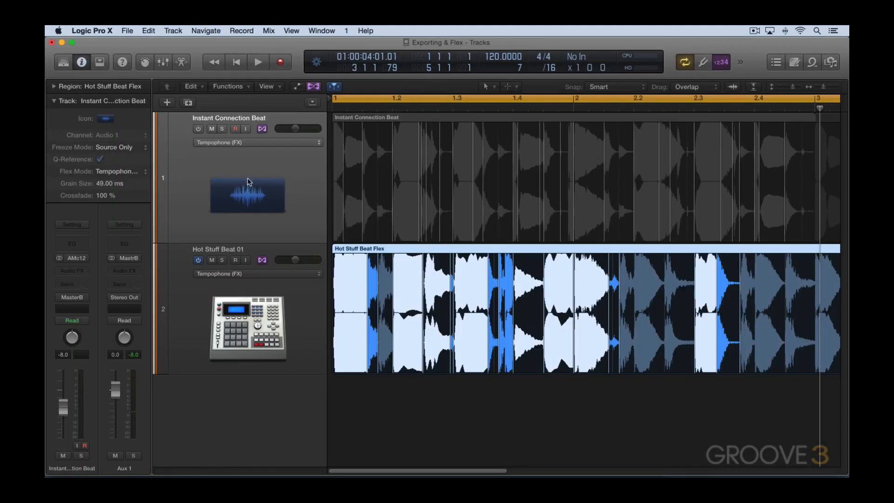
{"action": "left_click", "coordinate": [295, 301]}
{"action": "key", "text": "super+e"}
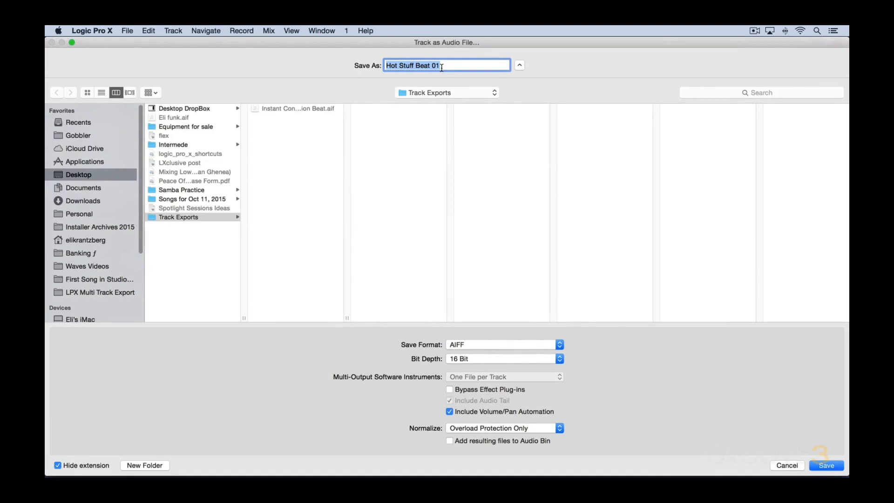
{"action": "key", "text": "Return"}
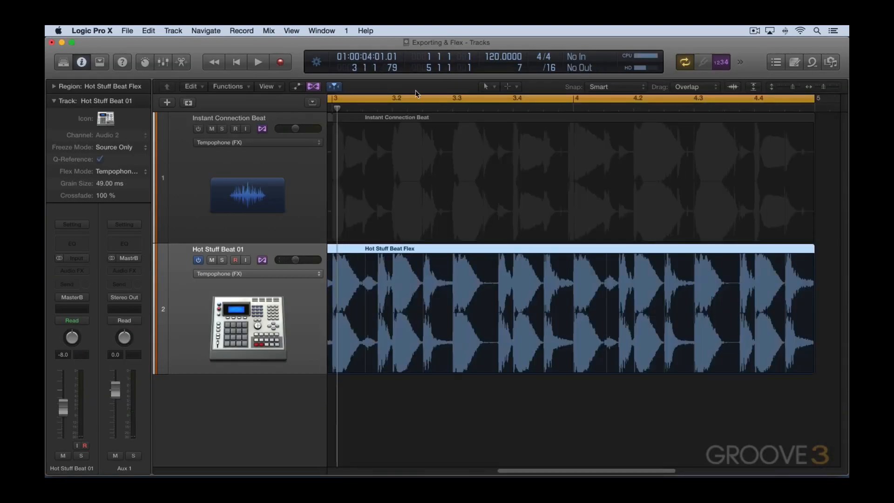
Step: Switch to Finder and preview Hot Stuff Beat 01.aif in the Track Exports folder
{"action": "key", "text": "super+Tab"}
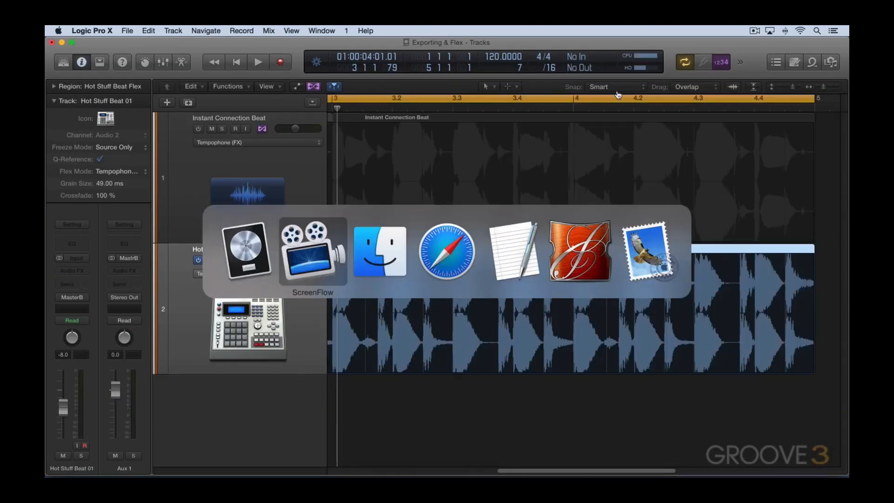
{"action": "left_click", "coordinate": [391, 252]}
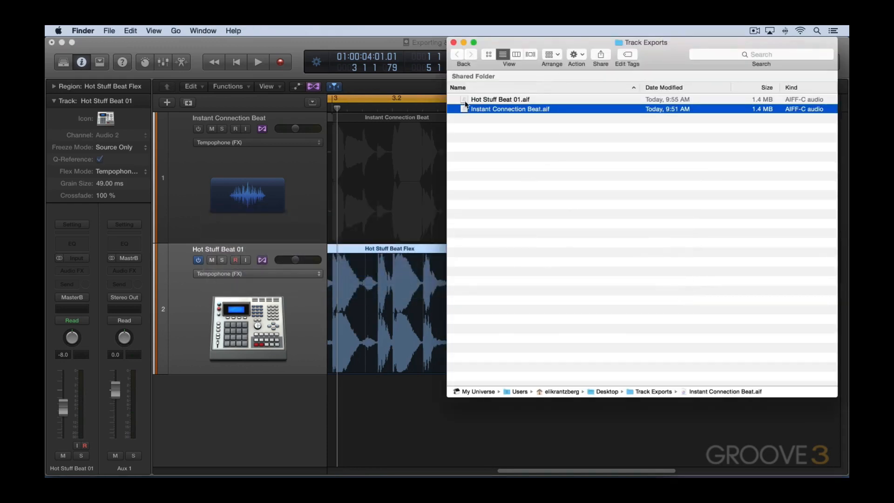
{"action": "left_click", "coordinate": [464, 100]}
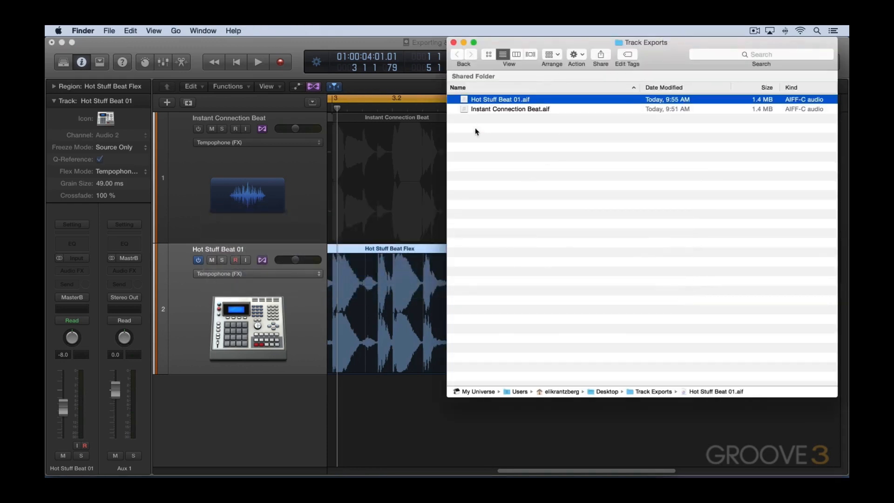
{"action": "key", "text": "space"}
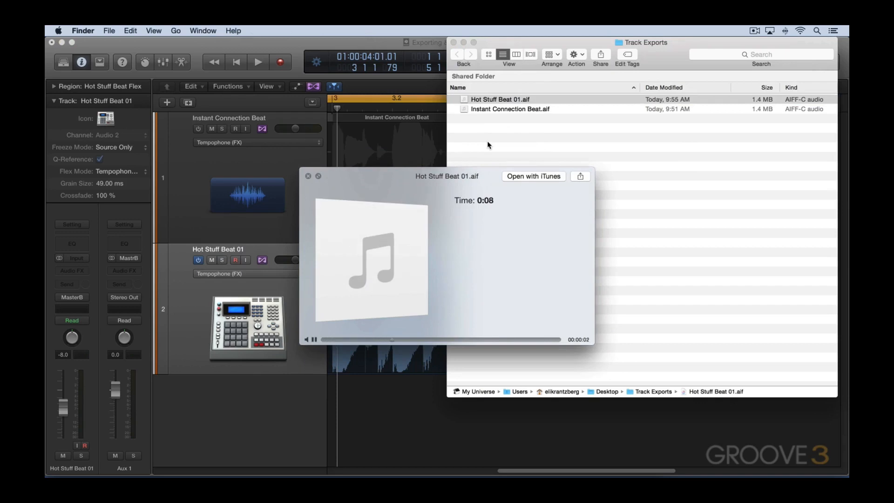
{"action": "key", "text": "space"}
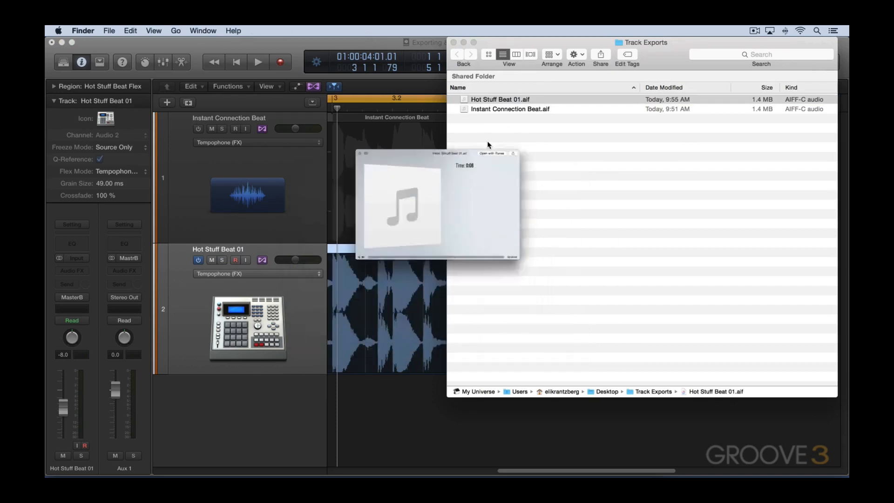
Step: Return to Logic Pro X, play the vocal phrase with the beat, and turn on Flex Pitch for the PoM Exports - Vocal Bus track
{"action": "left_click", "coordinate": [400, 420]}
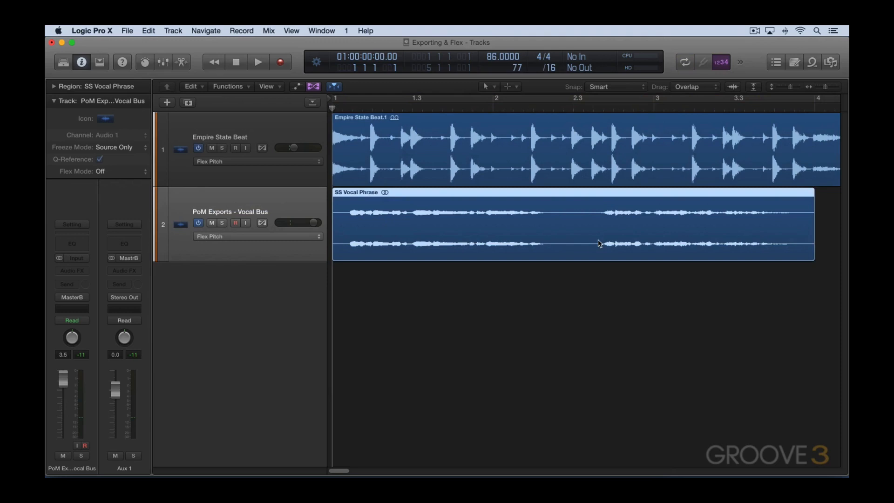
{"action": "key", "text": "space"}
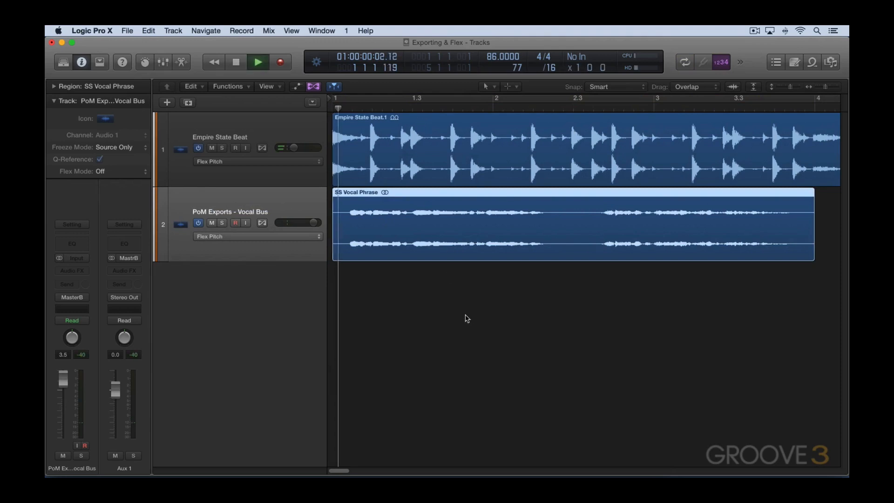
{"action": "left_click", "coordinate": [271, 238]}
{"action": "left_click", "coordinate": [271, 237]}
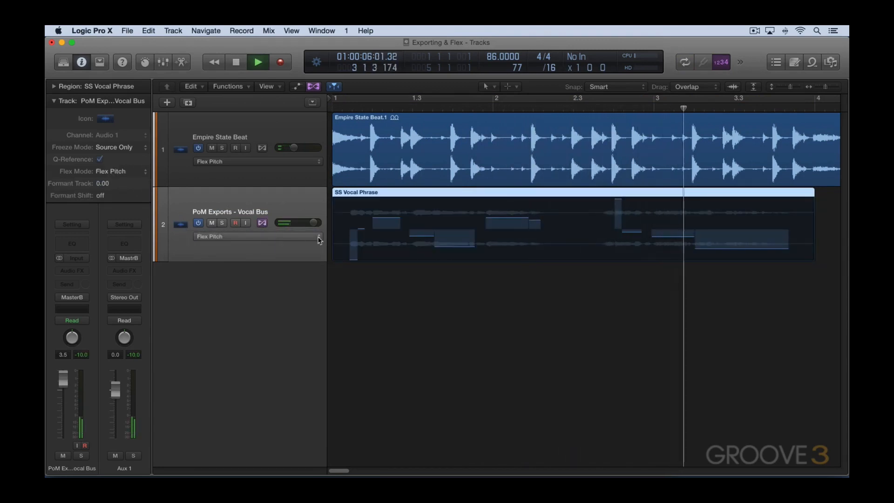
{"action": "key", "text": "space"}
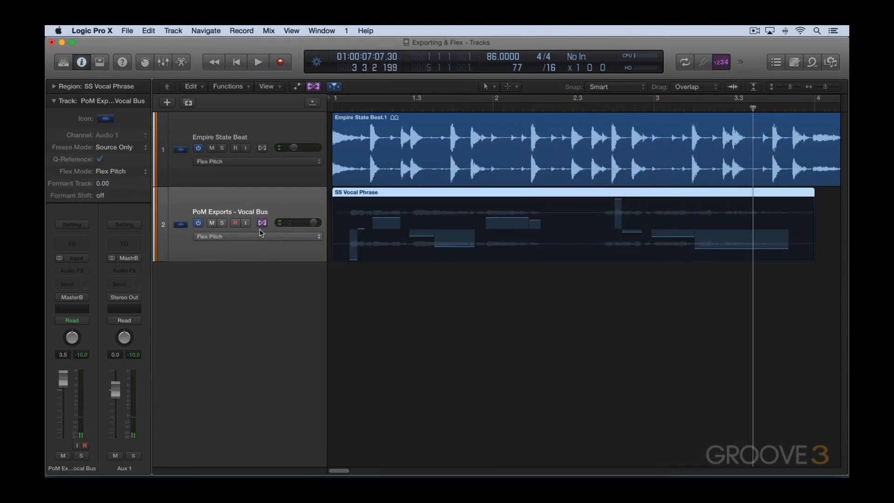
Step: In the vocal track's Flex Pitch editor, raise the second note of bar 1, lower the third, and raise the fourth to C♯3
{"action": "key", "text": "e"}
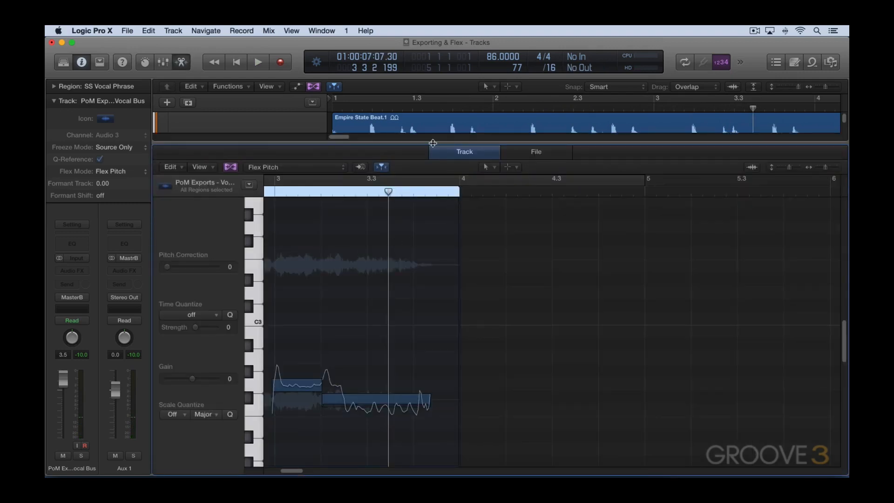
{"action": "key", "text": "super+Right"}
{"action": "key", "text": "super+Right"}
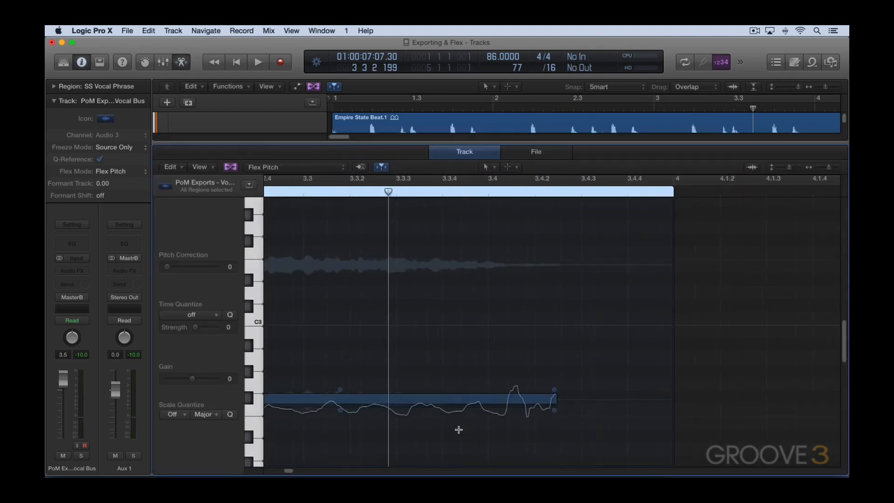
{"action": "key", "text": "Return"}
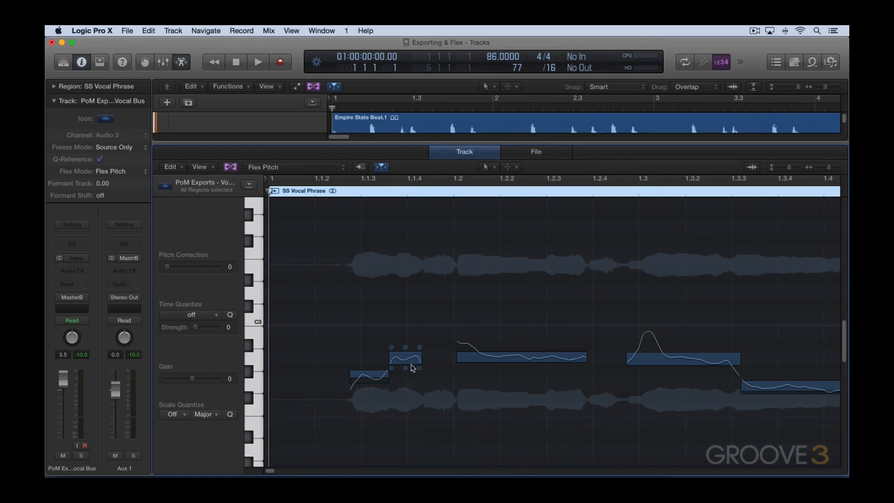
{"action": "left_click_drag", "start_coordinate": [408, 361], "coordinate": [408, 266]}
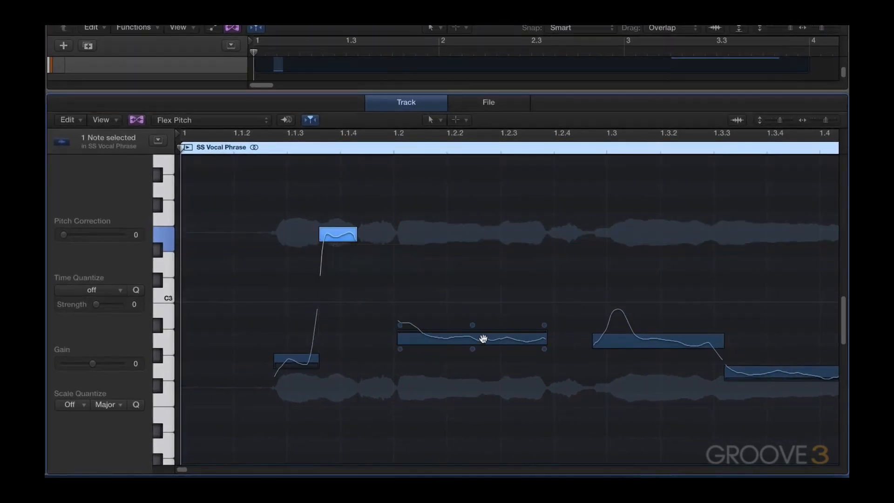
{"action": "left_click_drag", "start_coordinate": [532, 359], "coordinate": [543, 432]}
{"action": "left_click_drag", "start_coordinate": [637, 346], "coordinate": [639, 280]}
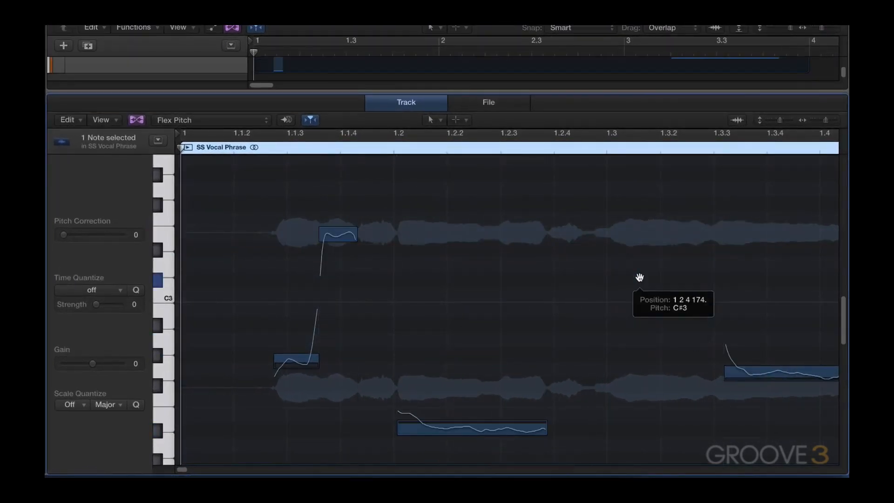
Step: Raise the pitch of the long vocal note that begins just before bar 2 and play the edited phrase
{"action": "scroll", "coordinate": [706, 331], "scroll_direction": "right", "scroll_amount": 2}
{"action": "scroll", "coordinate": [705, 332], "scroll_direction": "right", "scroll_amount": 8}
{"action": "left_click_drag", "start_coordinate": [621, 368], "coordinate": [615, 248]}
{"action": "key", "text": "super+Left"}
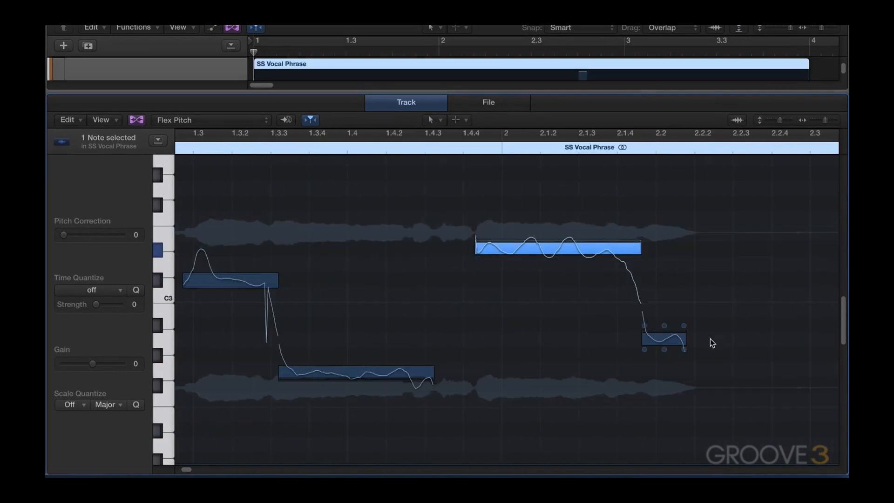
{"action": "scroll", "coordinate": [635, 248], "scroll_direction": "down", "scroll_amount": 1}
{"action": "left_click_drag", "start_coordinate": [635, 249], "coordinate": [557, 269]}
{"action": "key", "text": "space"}
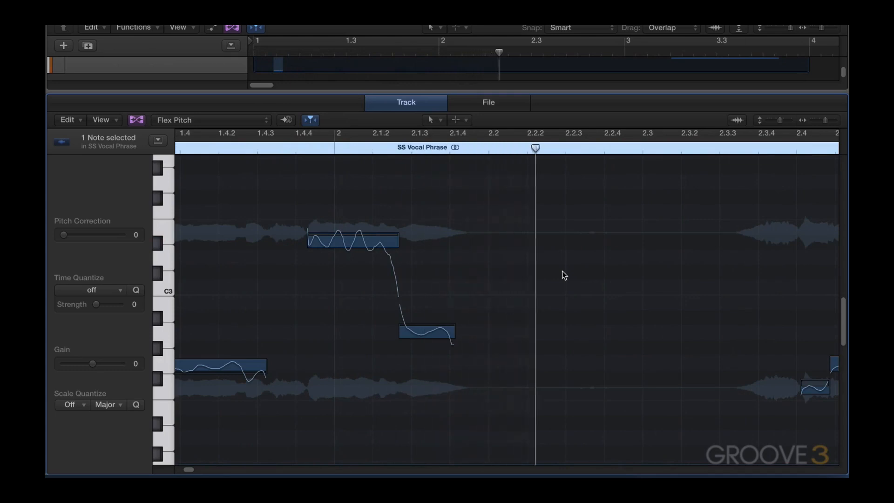
Step: Close the Flex Pitch editor and export the vocal track as the 16-bit AIFF file PoM Exports - Vocal Bus in Track Exports
{"action": "key", "text": "e"}
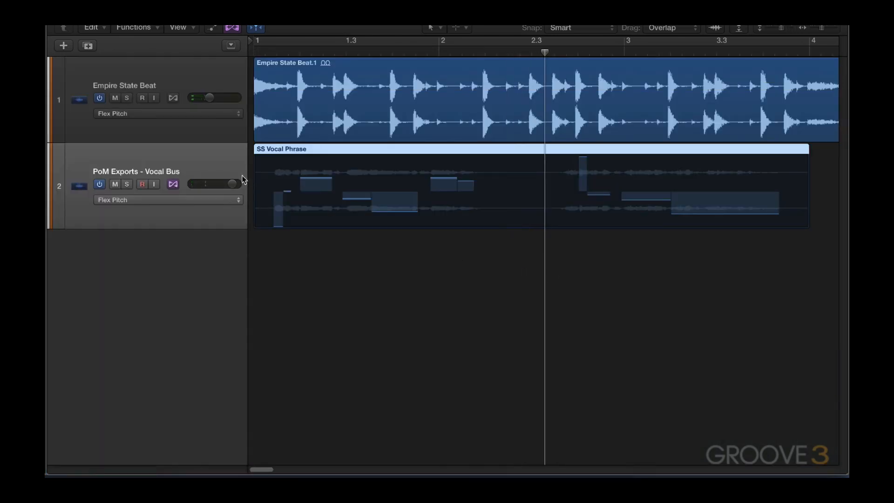
{"action": "key", "text": "super+e"}
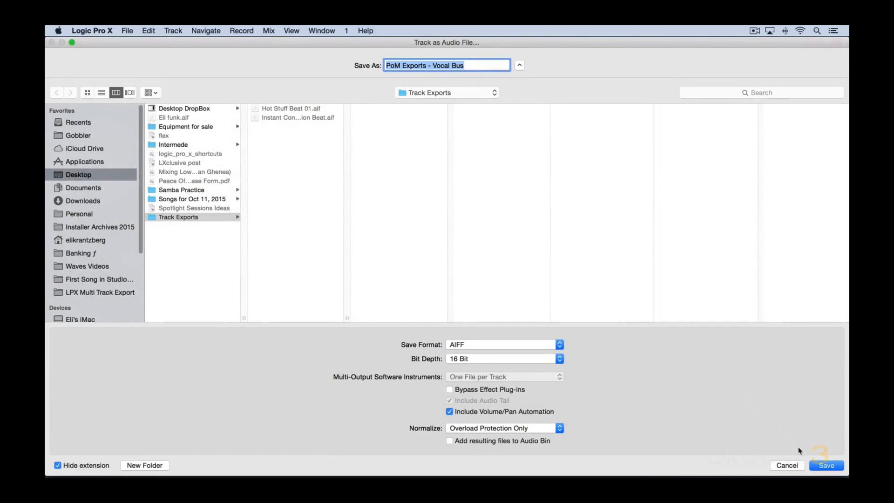
{"action": "left_click", "coordinate": [825, 467]}
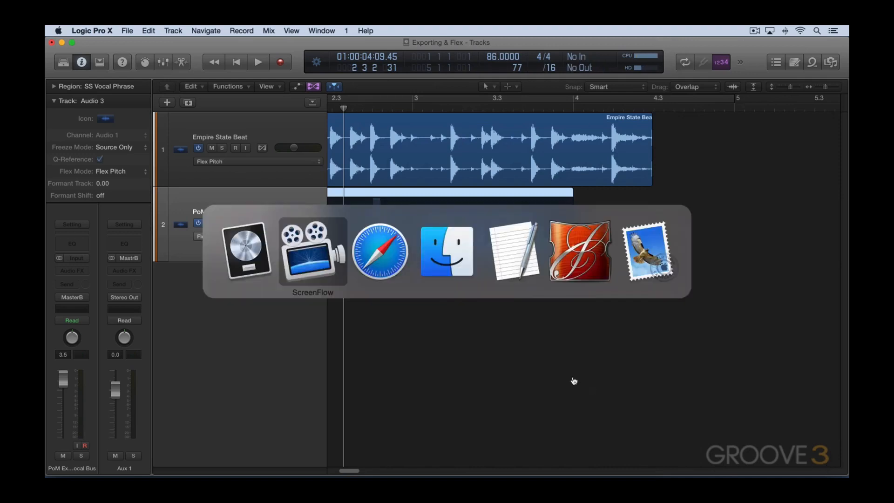
Step: Switch to Finder and preview the exported PoM Exports - Vocal Bus.aif in the Track Exports folder
{"action": "key", "text": "super+Tab"}
{"action": "left_click", "coordinate": [446, 251]}
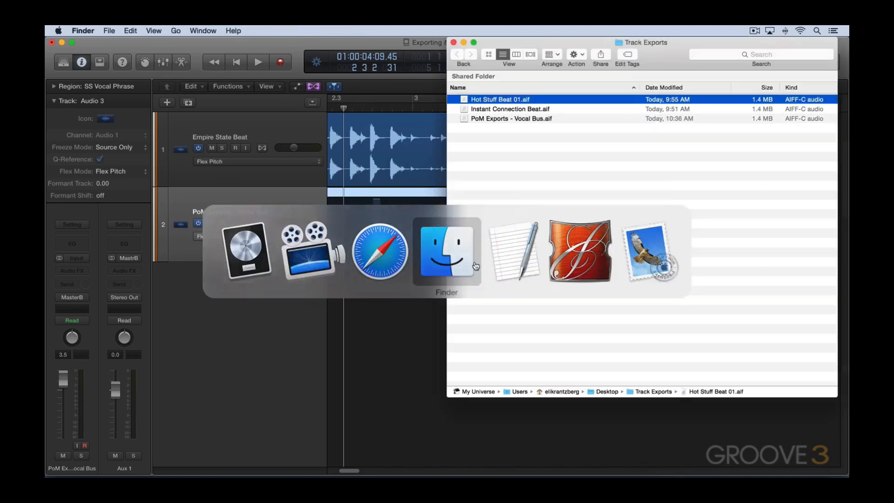
{"action": "left_click", "coordinate": [498, 120]}
{"action": "key", "text": "space"}
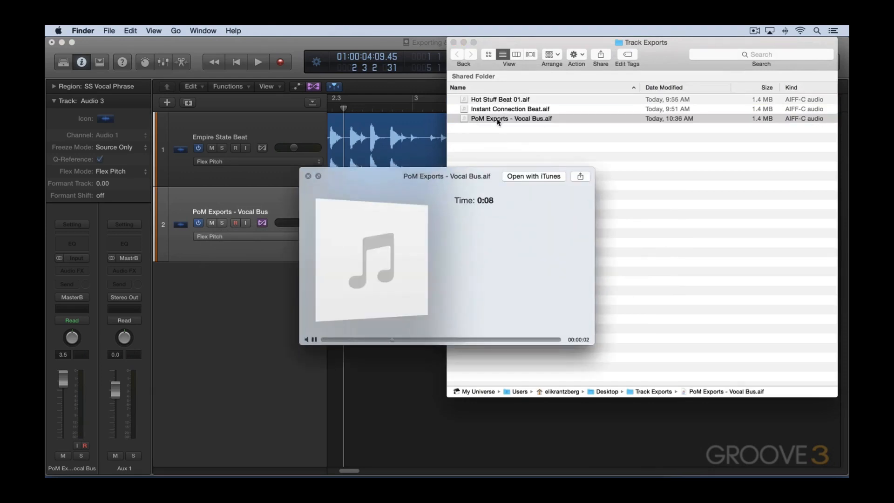
{"action": "left_click", "coordinate": [495, 121]}
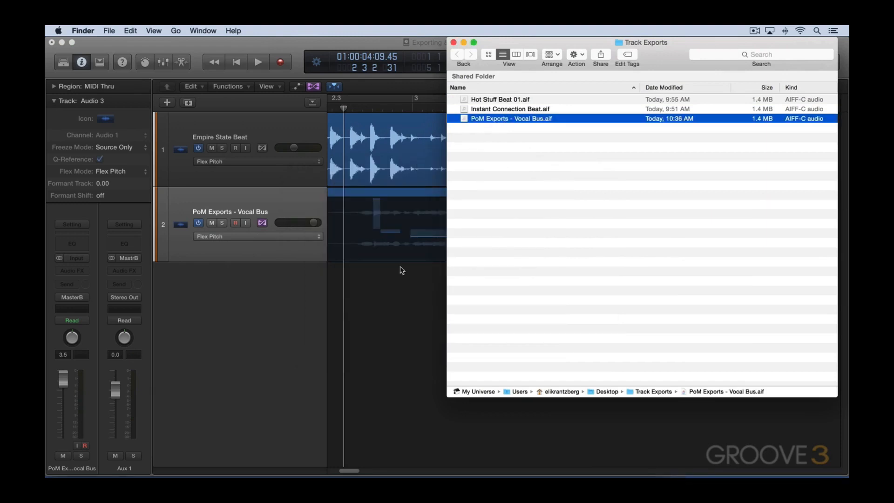
Step: Return to Logic Pro X, set the PoM Exports - Vocal Bus track's Flex Mode to Off, and play the phrase from the start
{"action": "left_click", "coordinate": [376, 324]}
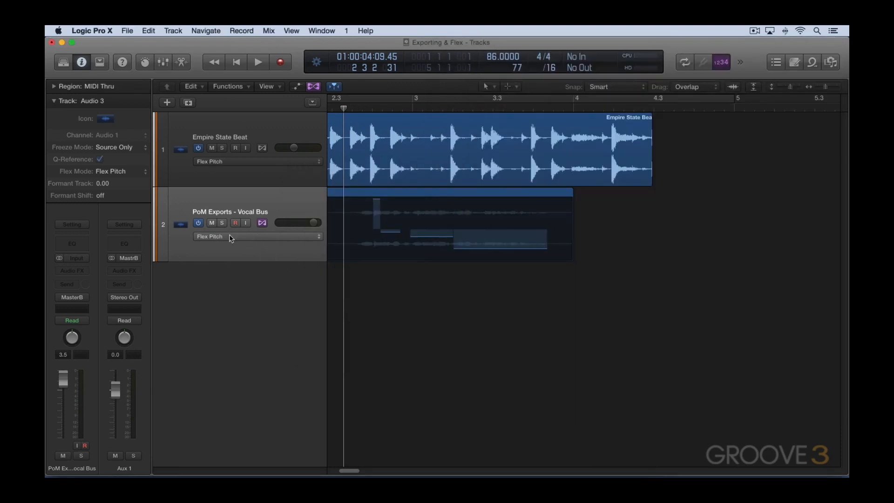
{"action": "left_click", "coordinate": [214, 213]}
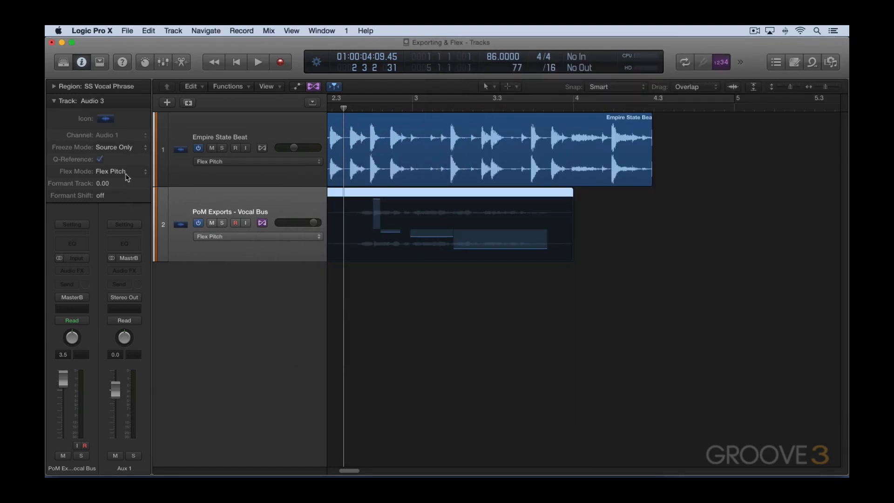
{"action": "left_click", "coordinate": [143, 175]}
{"action": "left_click", "coordinate": [140, 162]}
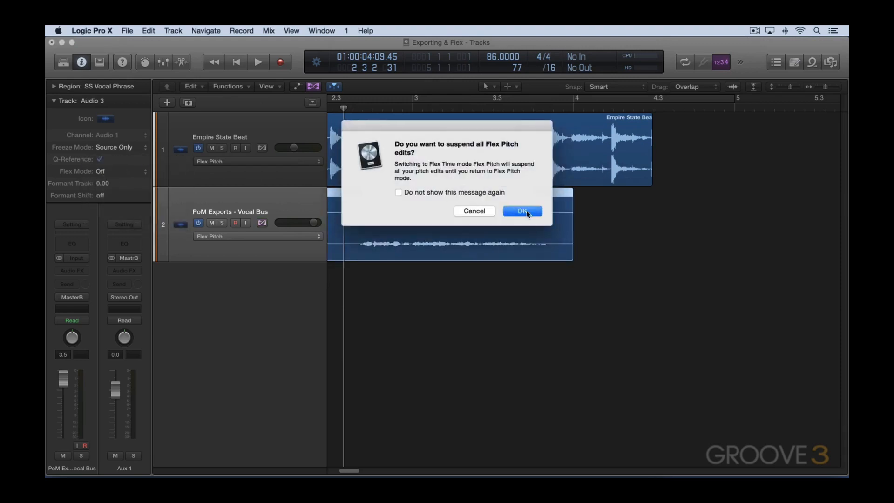
{"action": "left_click", "coordinate": [522, 211]}
{"action": "key", "text": "Return"}
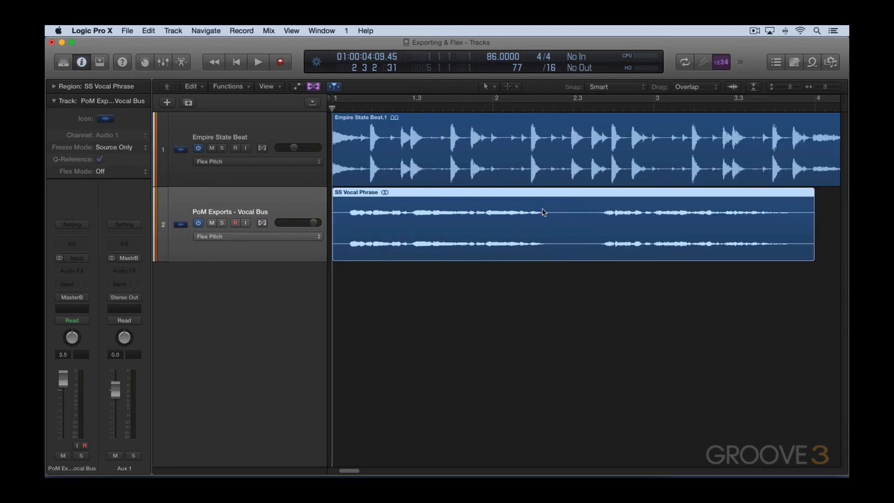
{"action": "key", "text": "space"}
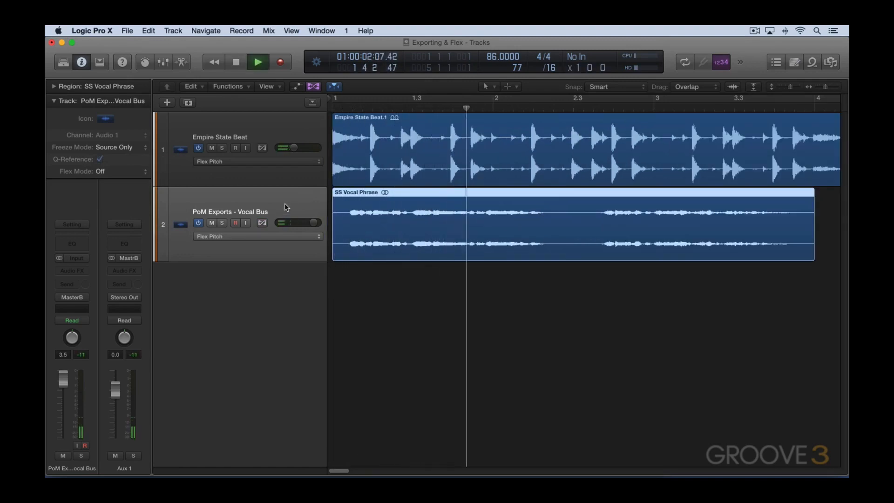
{"action": "key", "text": "space"}
Step: Export the vocal track as an audio file named PoM Exports - Vocal Bus - 02 in the Track Exports folder
{"action": "key", "text": "super+b"}
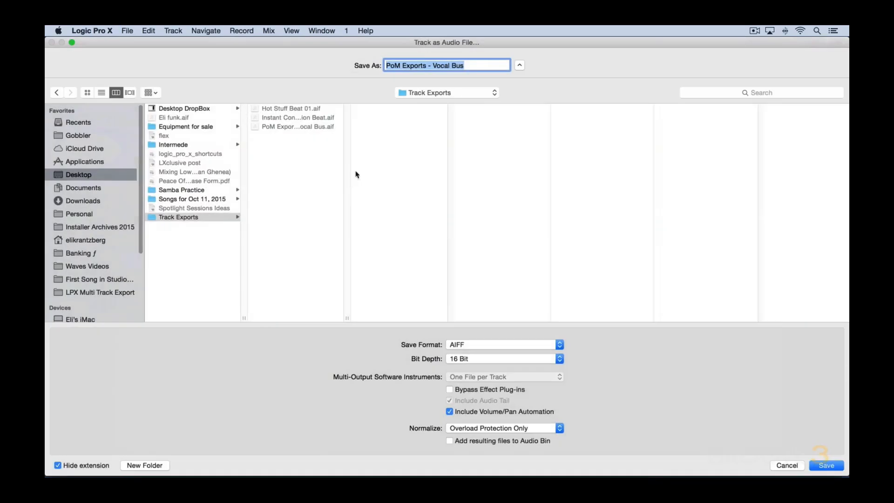
{"action": "left_click", "coordinate": [475, 65]}
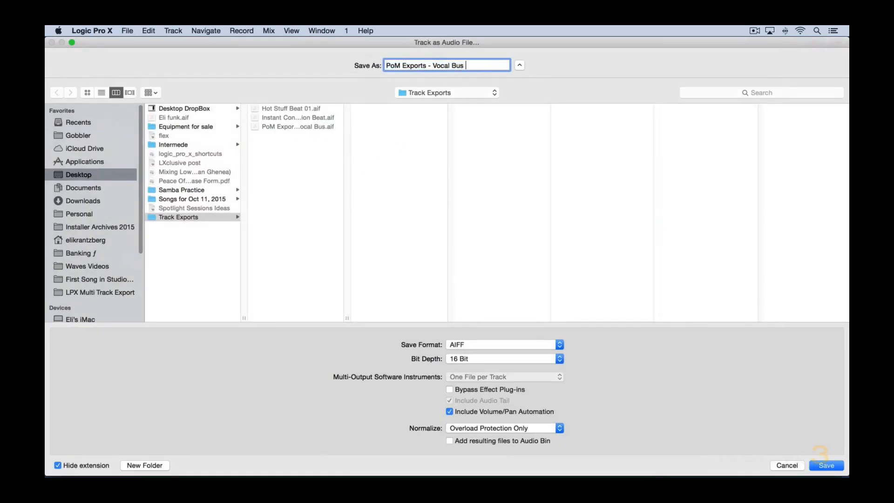
{"action": "type", "text": "- o"}
{"action": "key", "text": "BackSpace"}
{"action": "type", "text": "02"}
{"action": "key", "text": "Return"}
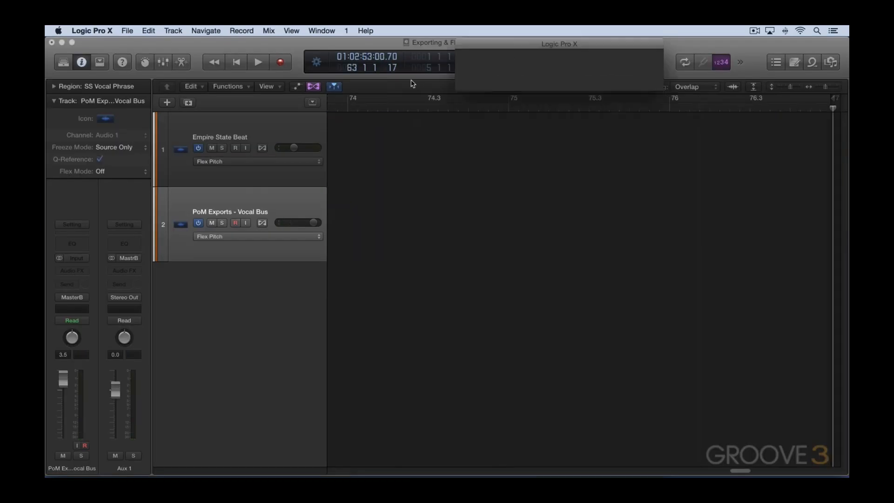
Step: Switch to Finder and preview PoM Exports - Vocal Bus - 02.aif in the Track Exports folder
{"action": "key", "text": "super+Tab"}
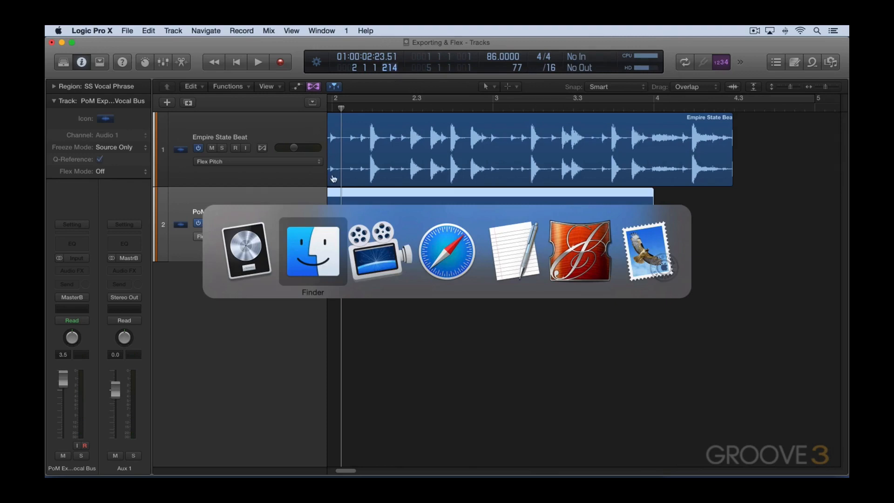
{"action": "left_click", "coordinate": [334, 252]}
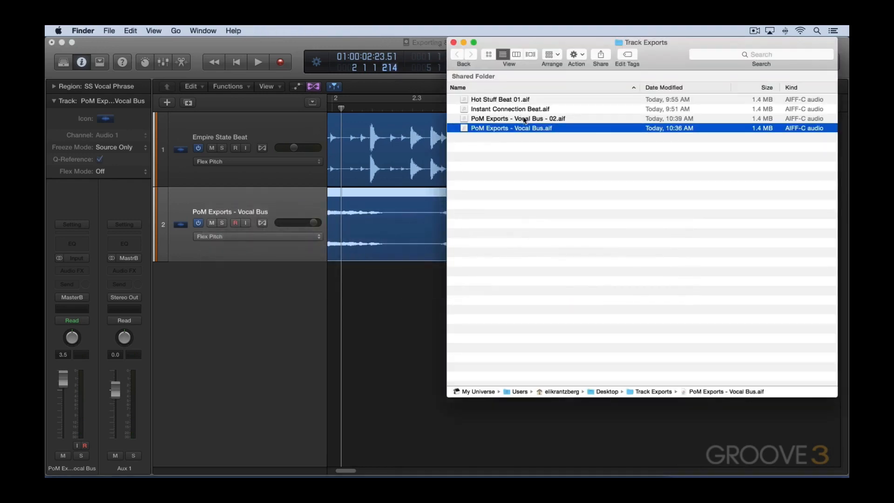
{"action": "left_click", "coordinate": [524, 119]}
{"action": "key", "text": "space"}
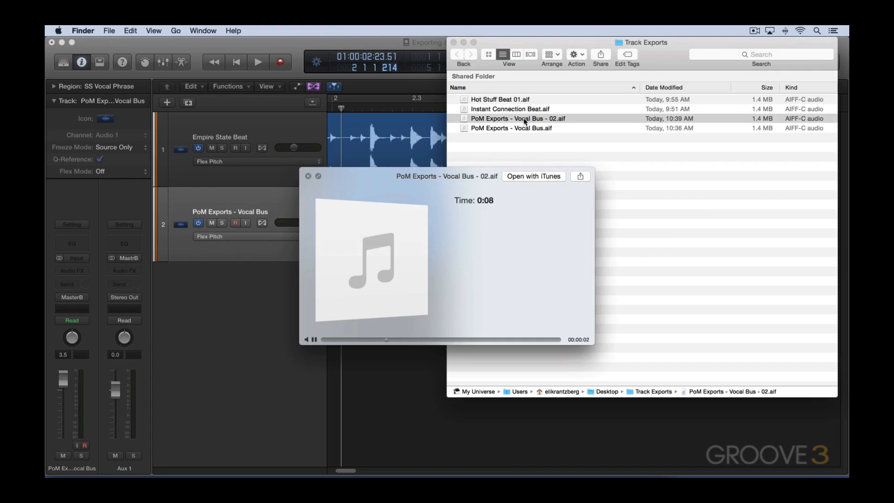
{"action": "key", "text": "space"}
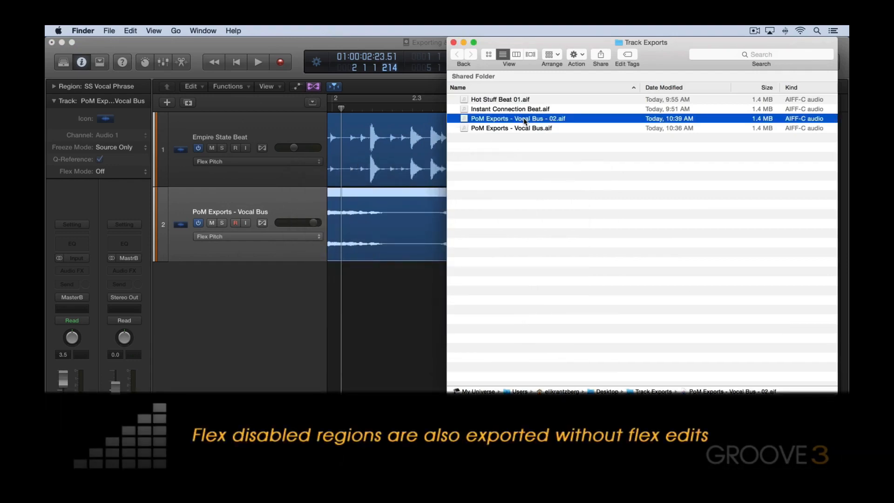
{"action": "left_click", "coordinate": [246, 300]}
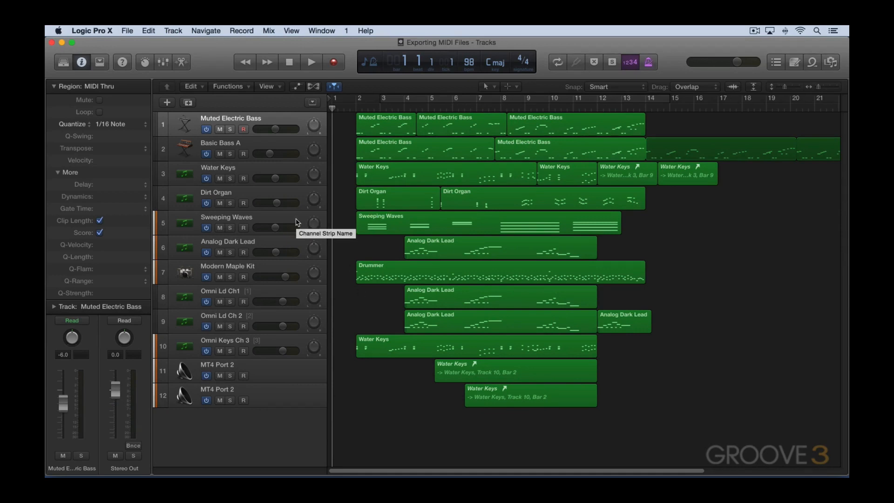
Step: In the Exporting MIDI Files project, select the first region on the Basic Bass A track and review the MIDI Region Parameters commands
{"action": "left_click", "coordinate": [383, 150]}
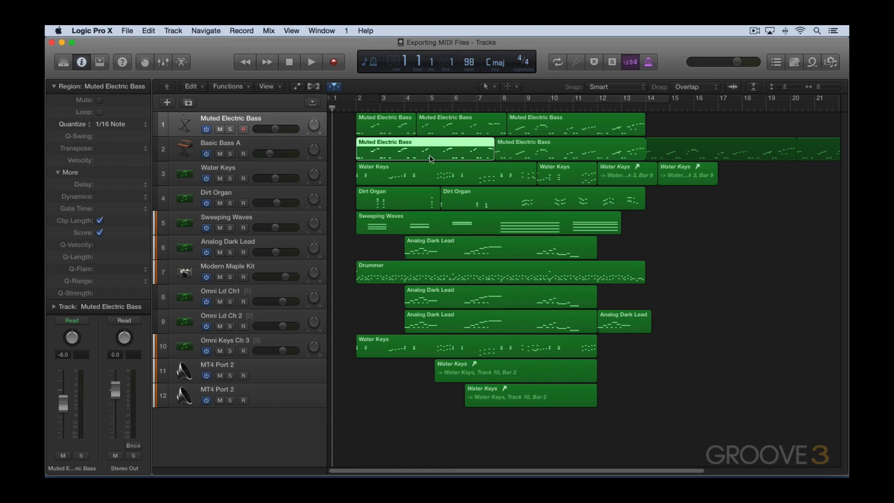
{"action": "left_click", "coordinate": [238, 87]}
{"action": "mouse_move", "coordinate": [296, 185]}
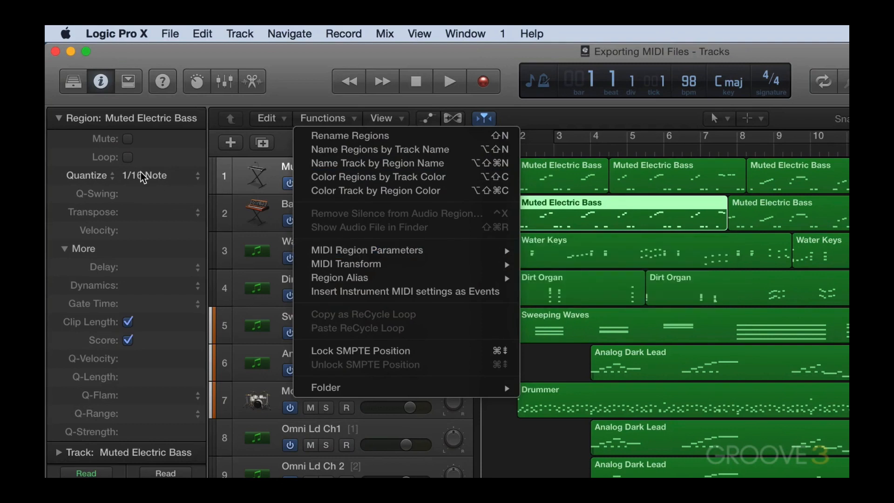
{"action": "mouse_move", "coordinate": [401, 252]}
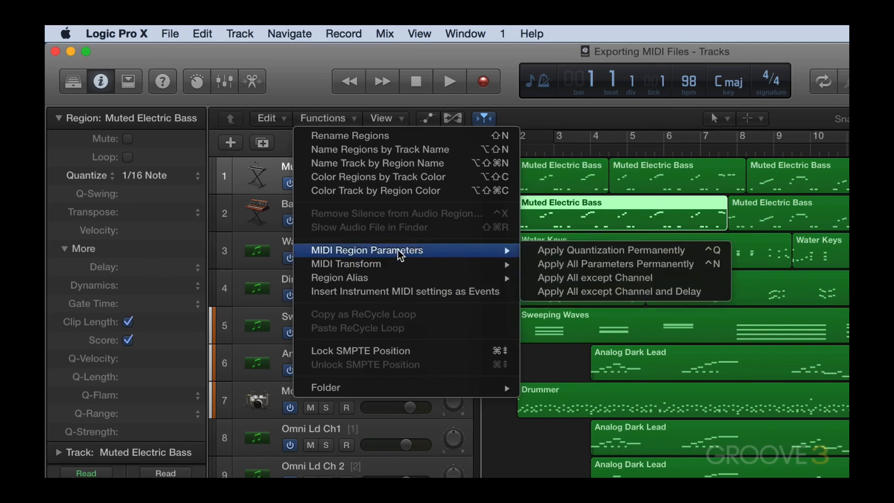
{"action": "key", "text": "Escape"}
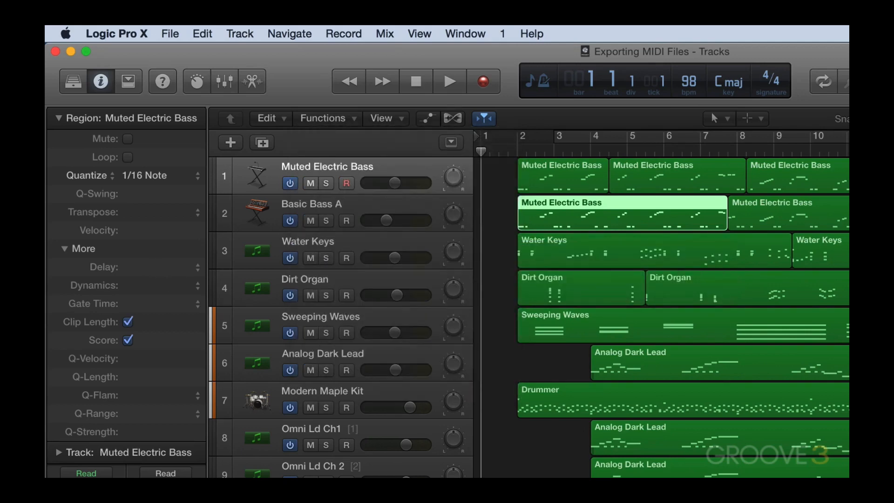
Step: Try to apply all MIDI region parameters permanently to every region in the project
{"action": "key", "text": "super+a"}
{"action": "left_click", "coordinate": [328, 120]}
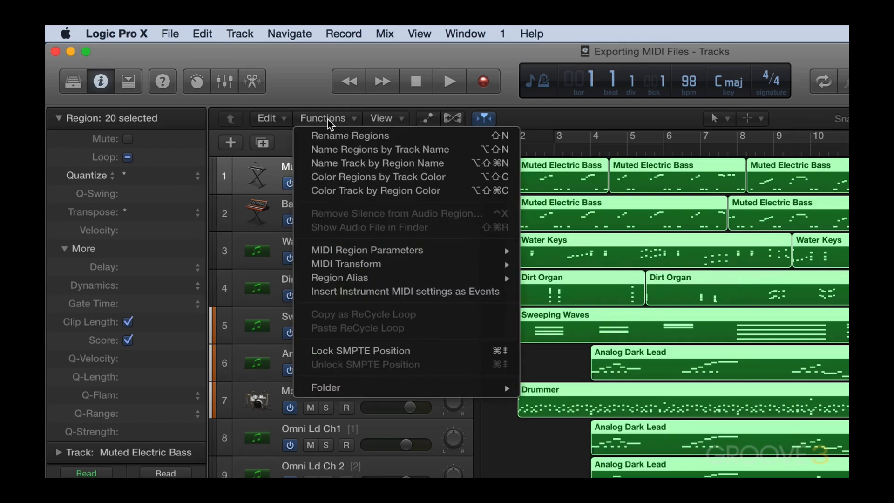
{"action": "mouse_move", "coordinate": [373, 251]}
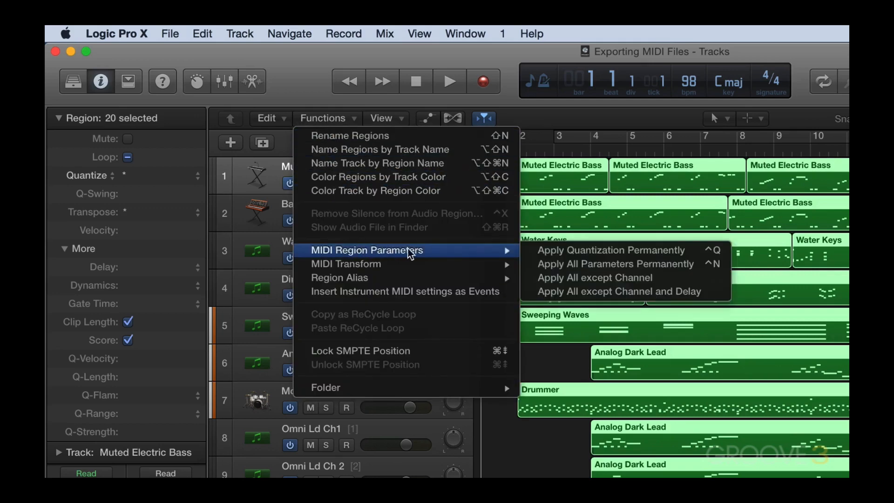
{"action": "left_click", "coordinate": [566, 264]}
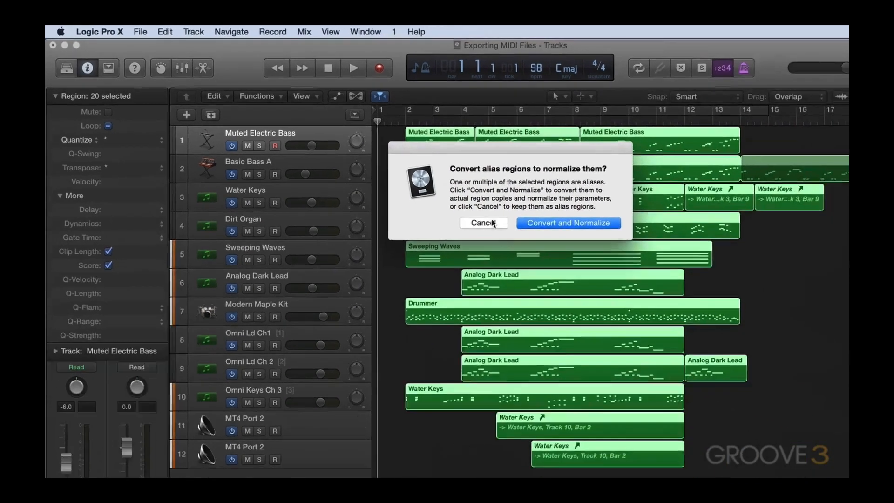
{"action": "left_click", "coordinate": [625, 285]}
{"action": "left_click", "coordinate": [694, 221]}
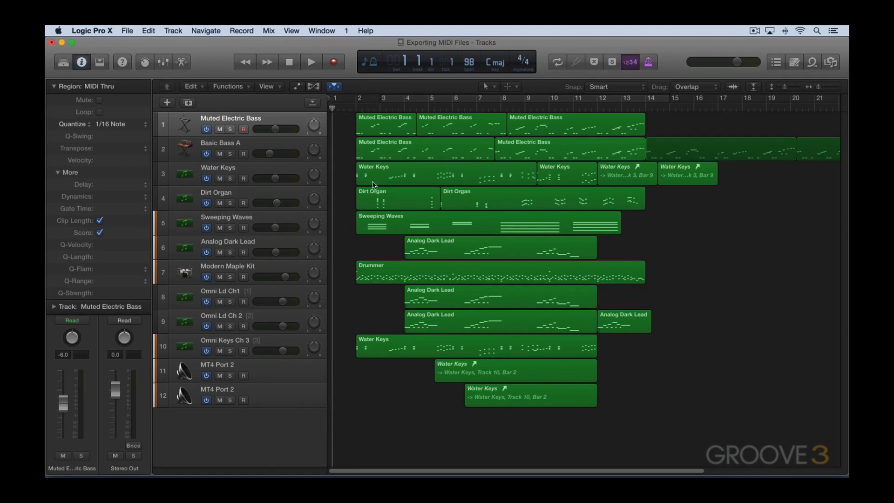
Step: Convert the Water Keys alias regions on the Water Keys and MT4 Port 2 tracks to real copies, with all regions selected
{"action": "left_click", "coordinate": [629, 172]}
{"action": "left_click", "coordinate": [692, 175]}
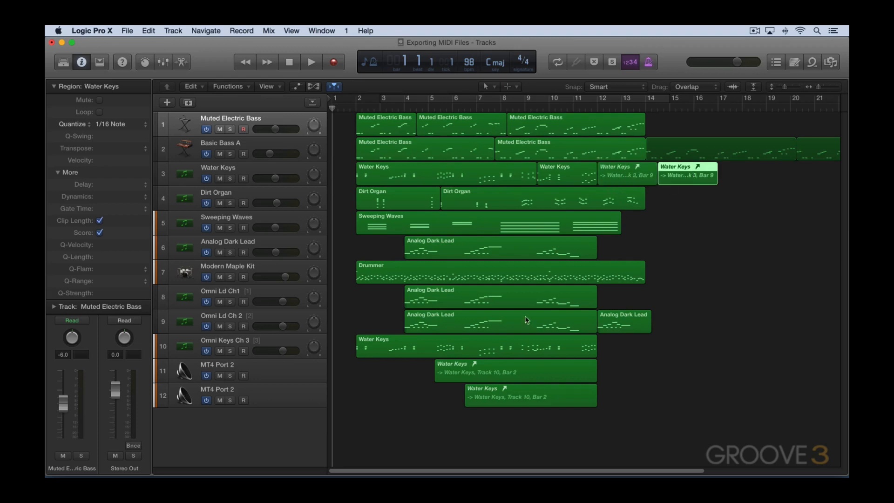
{"action": "left_click", "coordinate": [516, 368]}
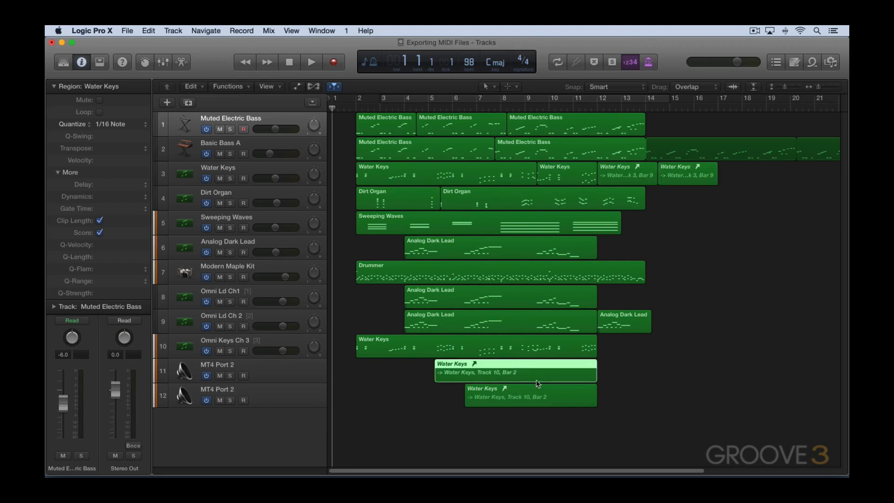
{"action": "key", "text": "super+a"}
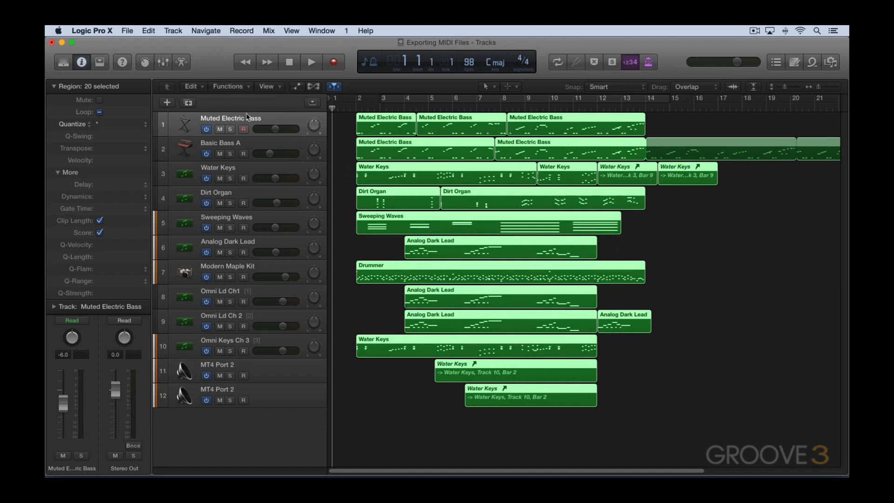
{"action": "left_click", "coordinate": [242, 89]}
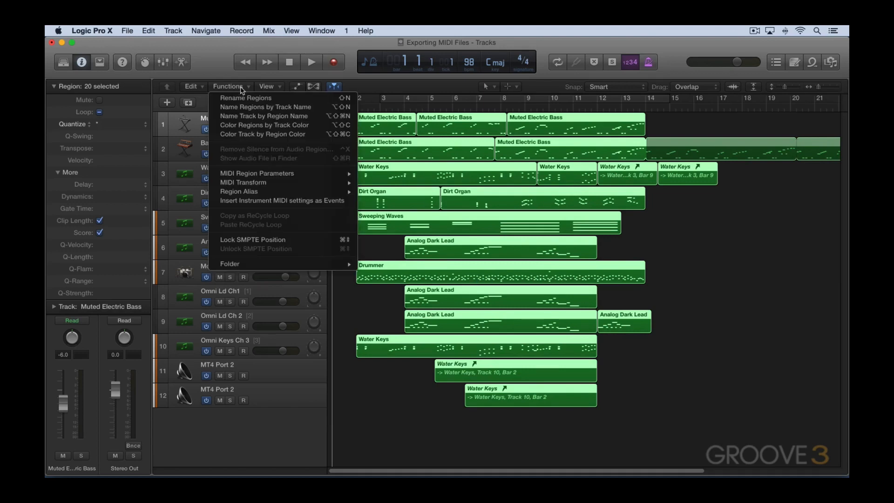
{"action": "mouse_move", "coordinate": [241, 194]}
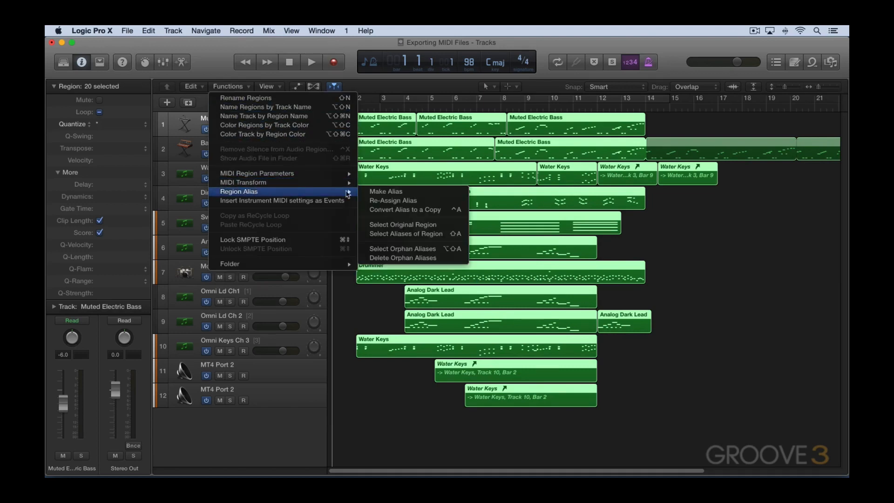
{"action": "left_click", "coordinate": [390, 211]}
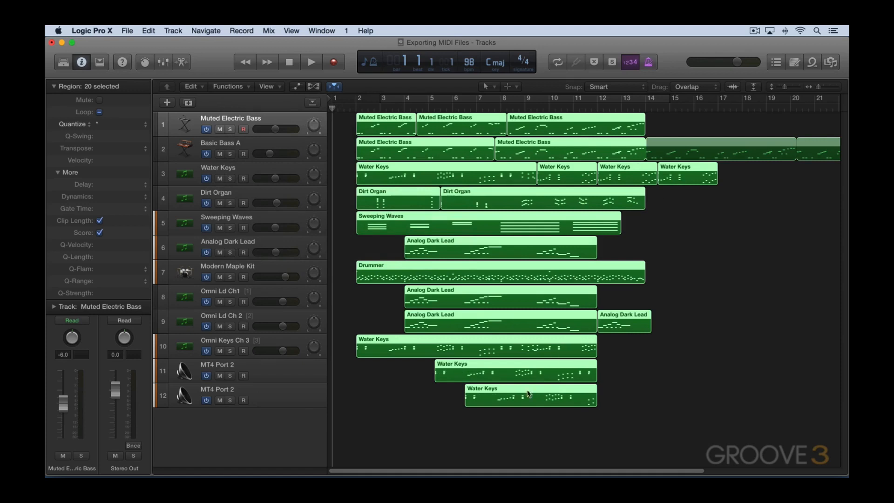
{"action": "left_click", "coordinate": [657, 385]}
Step: Convert the loops of the second Muted Electric Bass region on the Basic Bass A track into real regions
{"action": "left_click", "coordinate": [634, 149]}
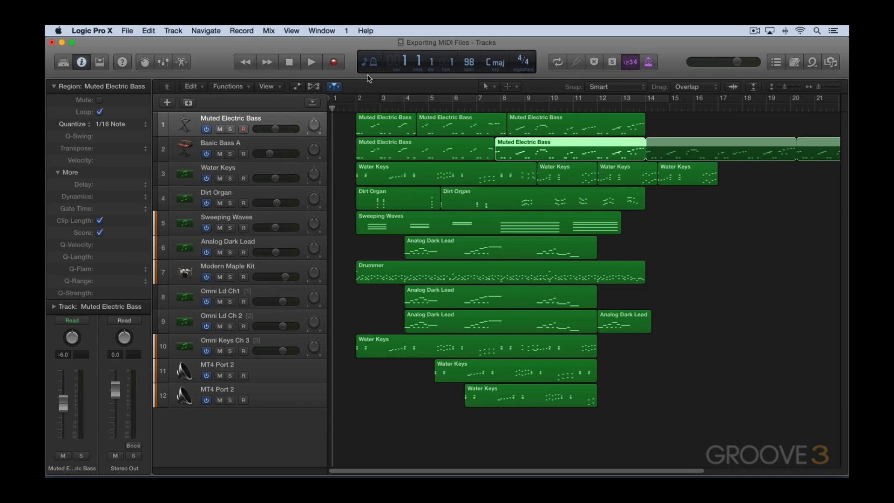
{"action": "left_click", "coordinate": [148, 31]}
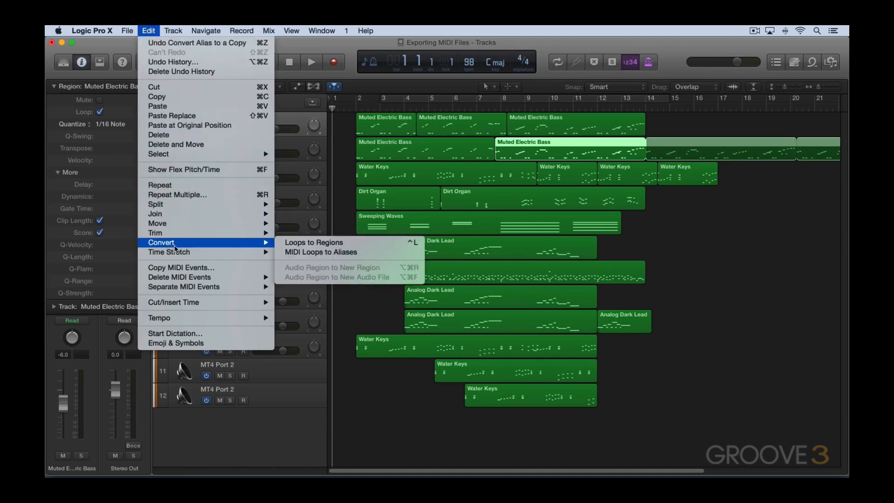
{"action": "mouse_move", "coordinate": [268, 243]}
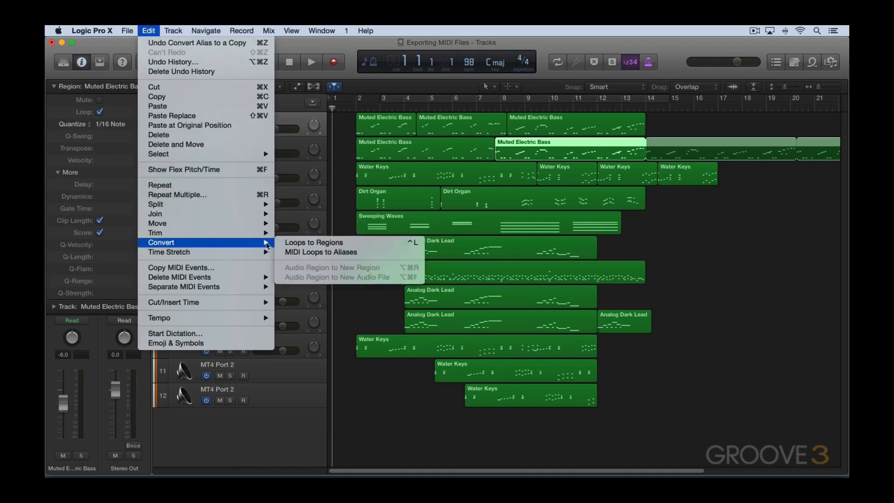
{"action": "left_click", "coordinate": [310, 244]}
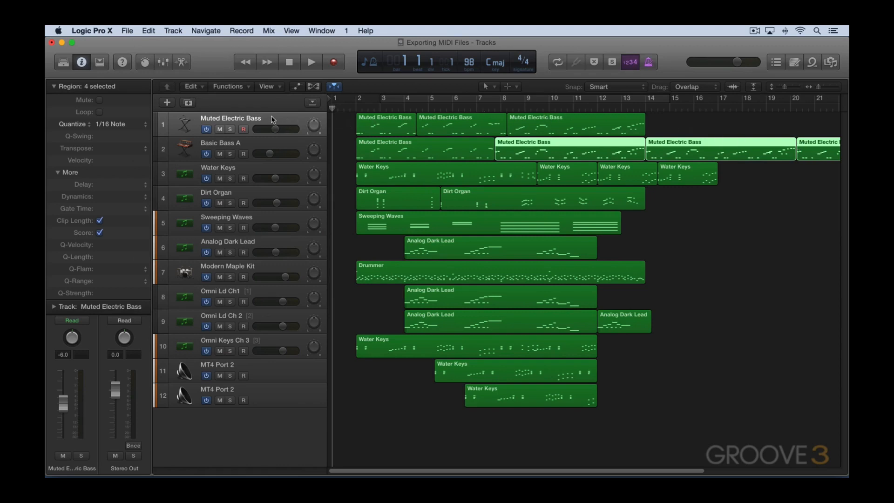
Step: Join the first two regions on the Muted Electric Bass track into one region
{"action": "left_click", "coordinate": [398, 123]}
{"action": "left_click", "coordinate": [457, 129], "text": "shift"}
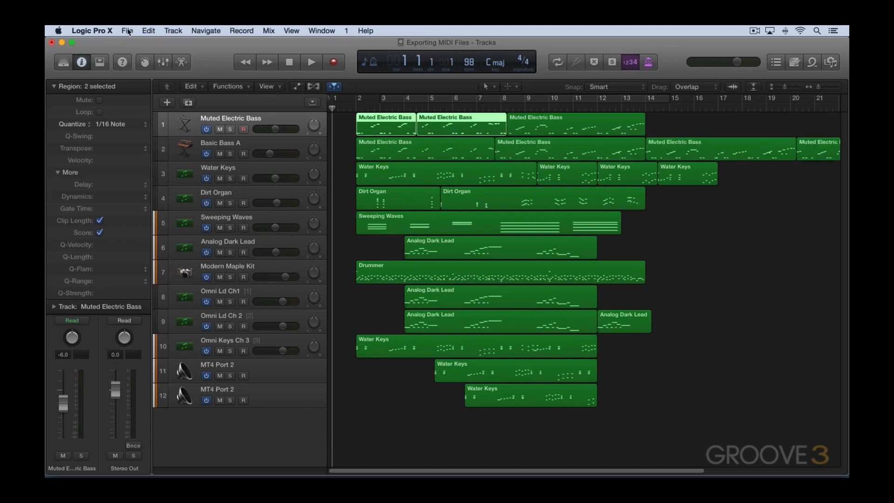
{"action": "left_click", "coordinate": [149, 30]}
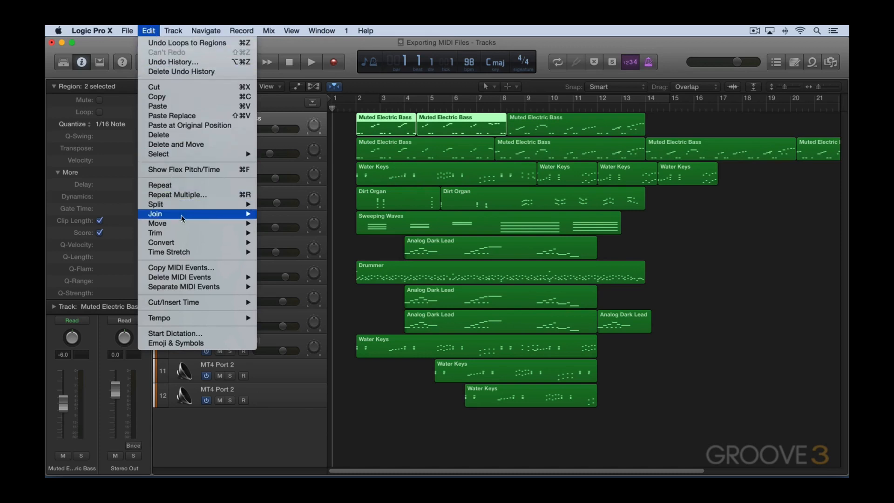
{"action": "mouse_move", "coordinate": [215, 219]}
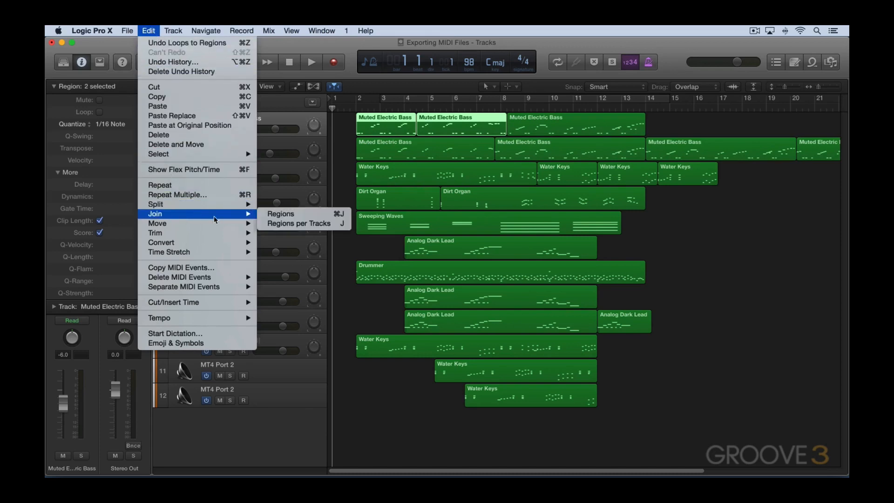
{"action": "left_click", "coordinate": [345, 214]}
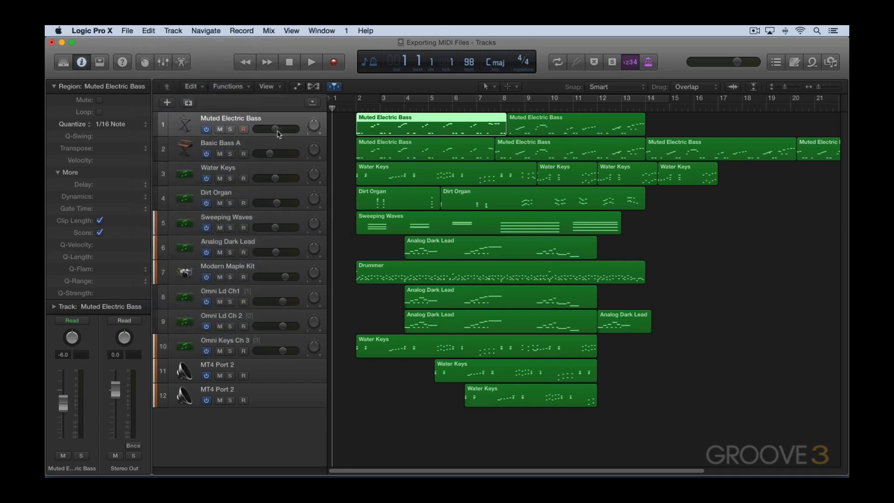
Step: Join all regions in the project per track, so each track holds a single region, and clear the selection
{"action": "key", "text": "super+a"}
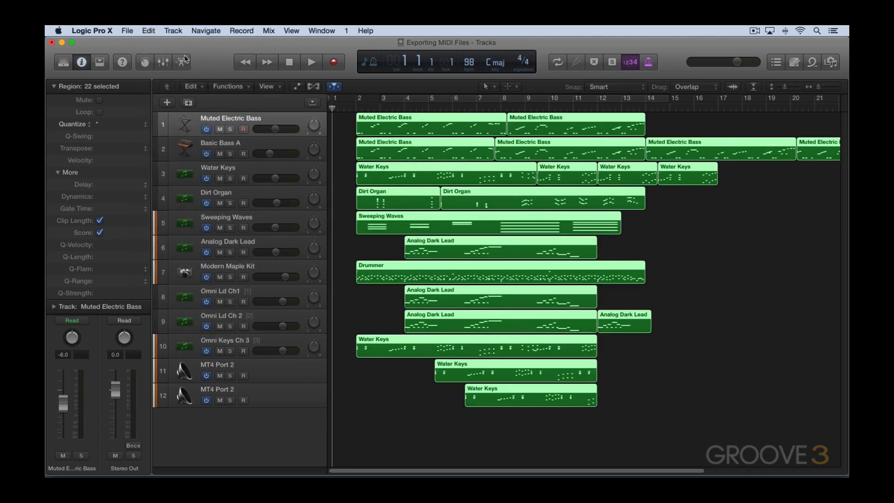
{"action": "left_click", "coordinate": [148, 31]}
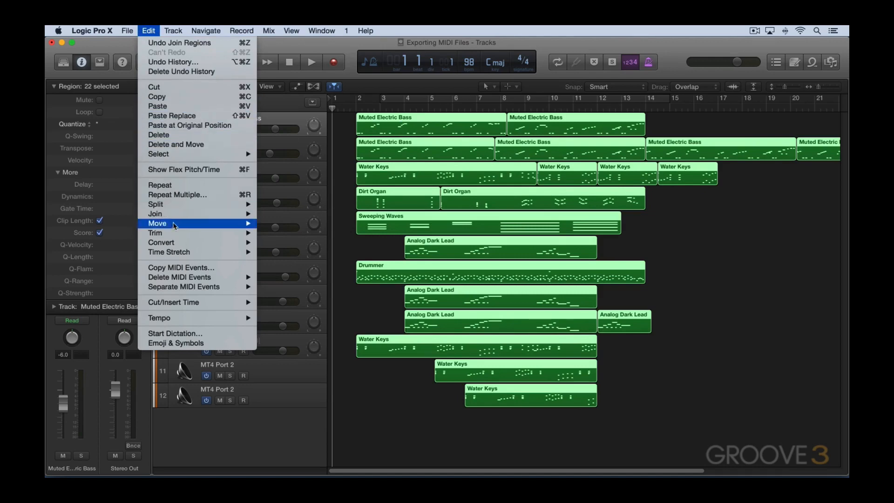
{"action": "mouse_move", "coordinate": [171, 221]}
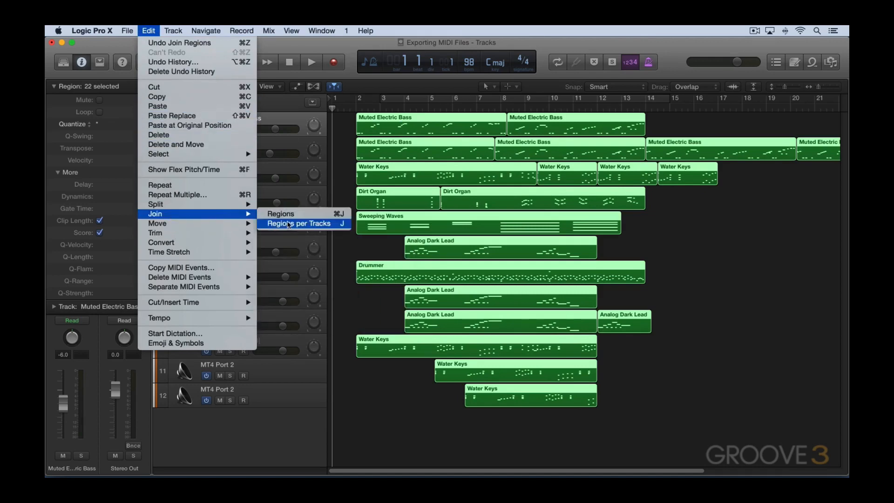
{"action": "left_click", "coordinate": [292, 226]}
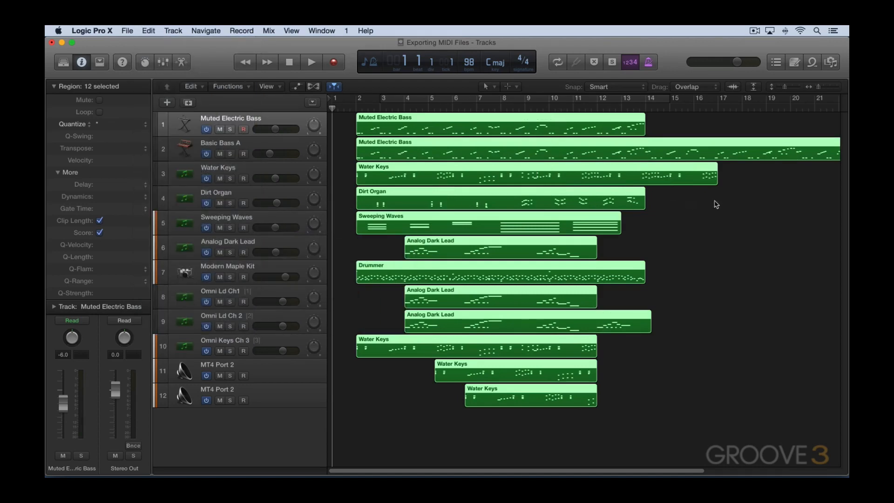
{"action": "left_click", "coordinate": [717, 205]}
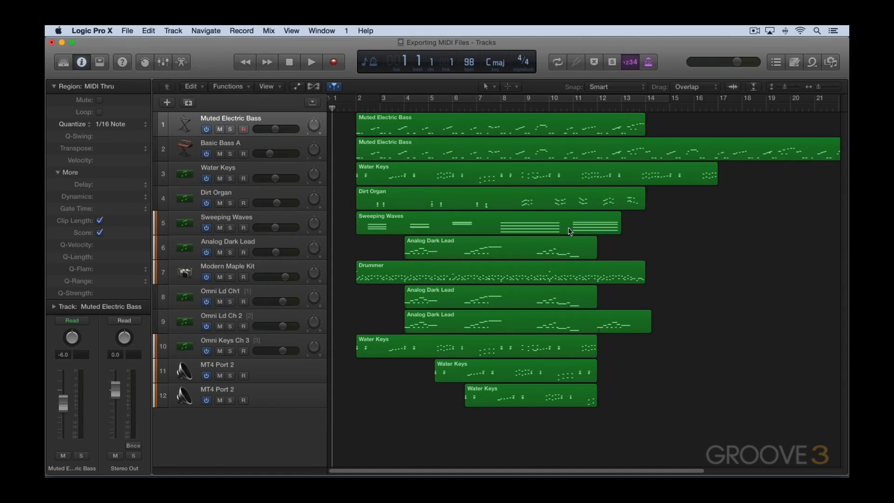
Step: For the MT4 Port 2 track on row 11, enable Program 0, set Bank to 1, and enable Volume at 88
{"action": "left_click", "coordinate": [278, 372]}
{"action": "key", "text": "Down"}
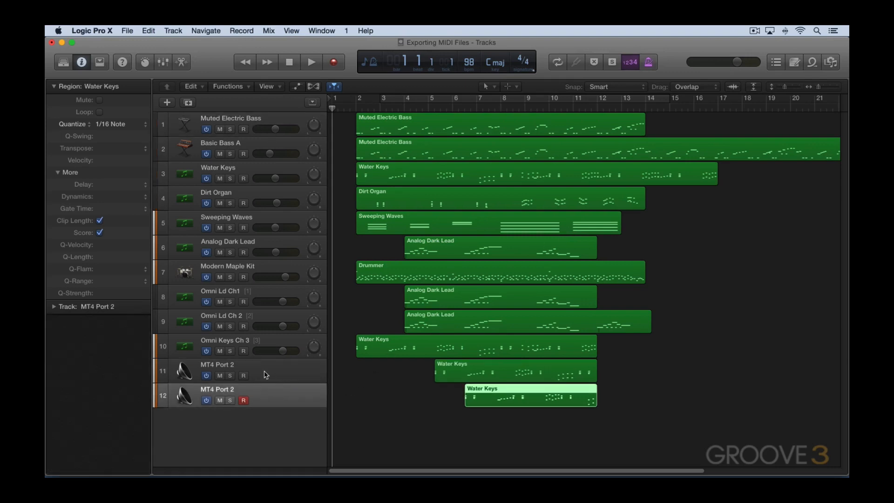
{"action": "left_click", "coordinate": [265, 370]}
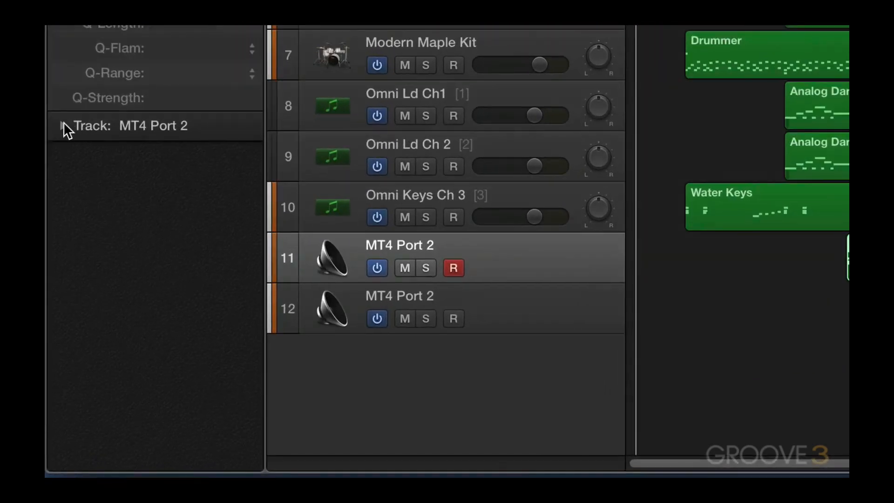
{"action": "left_click", "coordinate": [58, 219]}
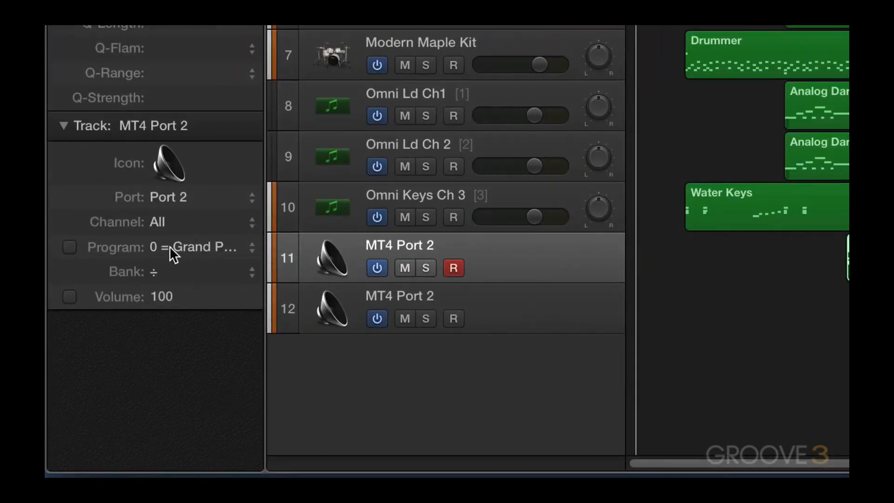
{"action": "left_click", "coordinate": [70, 247]}
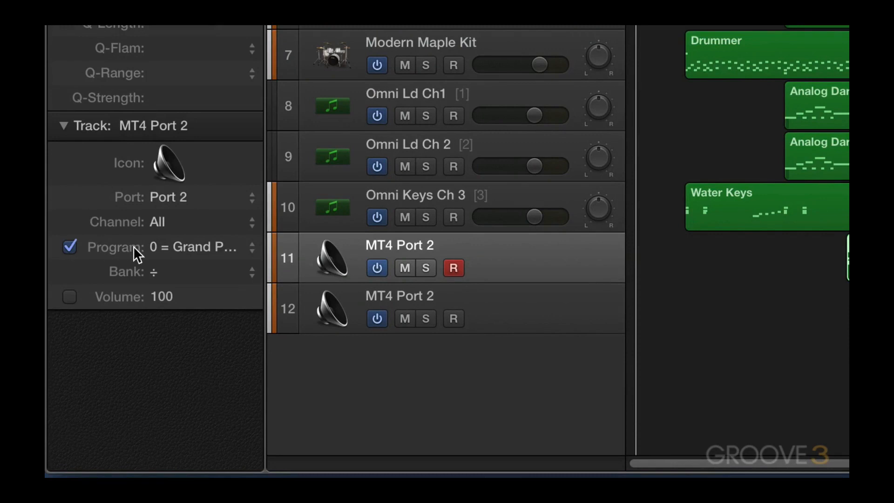
{"action": "left_click", "coordinate": [152, 273]}
{"action": "left_click", "coordinate": [183, 275]}
{"action": "left_click_drag", "start_coordinate": [161, 294], "coordinate": [161, 295]}
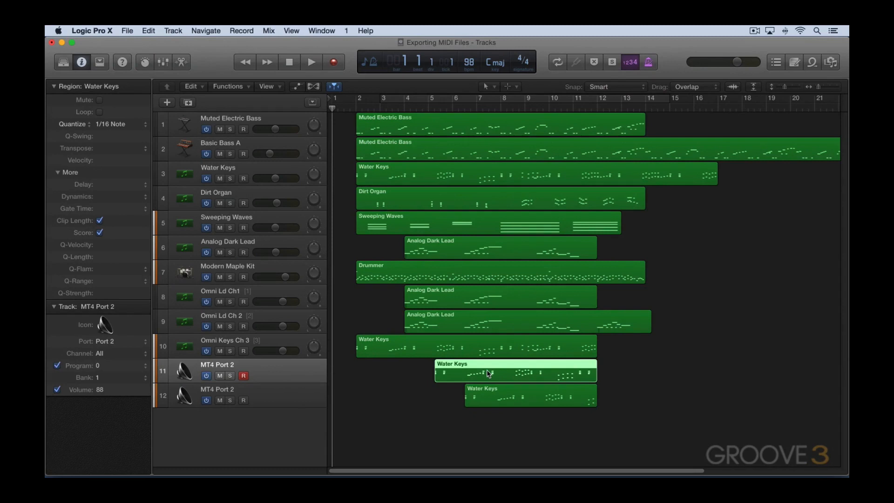
Step: Insert the instrument MIDI settings as events into track 11's Water Keys region and show the start of its Event List
{"action": "left_click", "coordinate": [241, 88]}
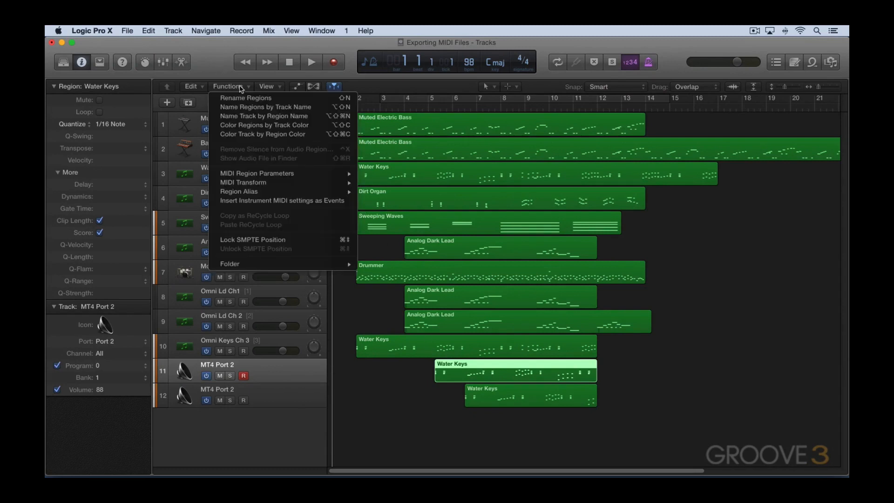
{"action": "left_click", "coordinate": [263, 201]}
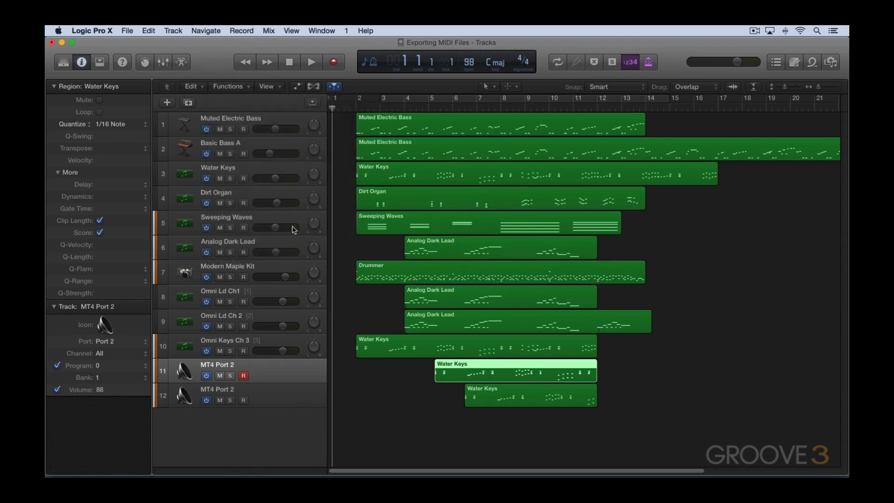
{"action": "key", "text": "e"}
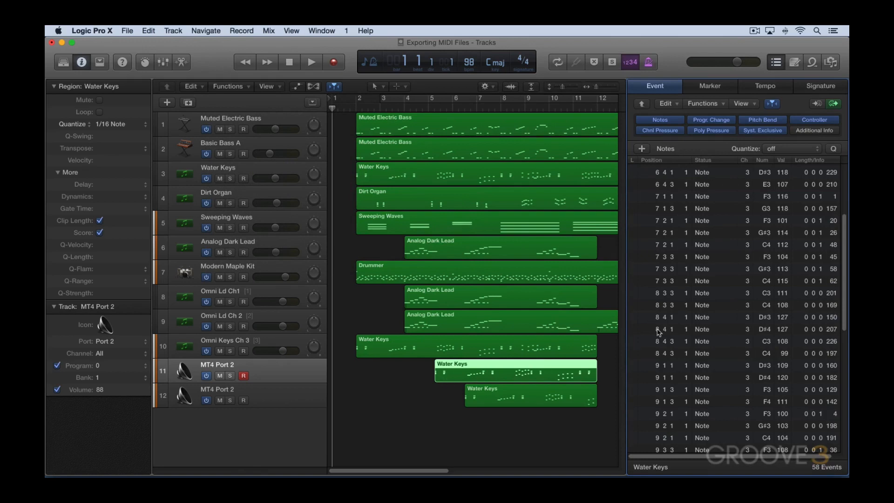
{"action": "scroll", "coordinate": [734, 276], "scroll_direction": "up", "scroll_amount": 1}
{"action": "scroll", "coordinate": [734, 277], "scroll_direction": "up", "scroll_amount": 5}
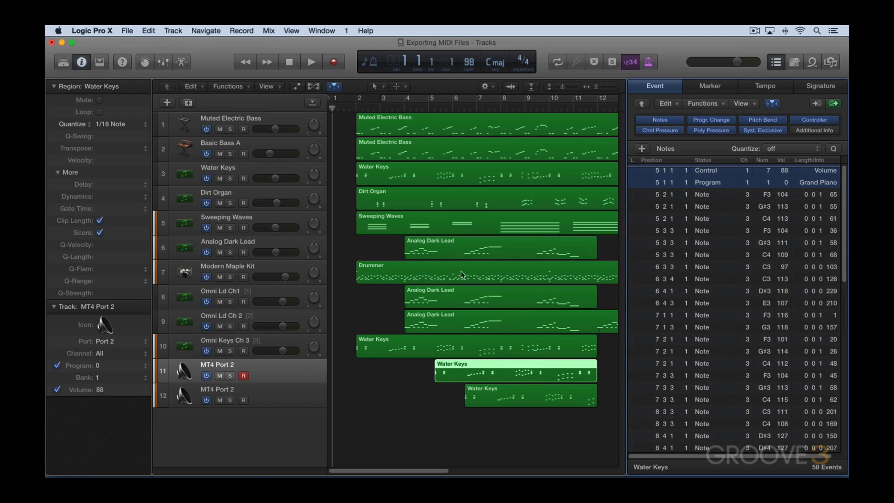
Step: Compare the MIDI channel assignments of regions on several tracks, including the three Omni tracks, in the Event List, and close the list
{"action": "left_click", "coordinate": [470, 322]}
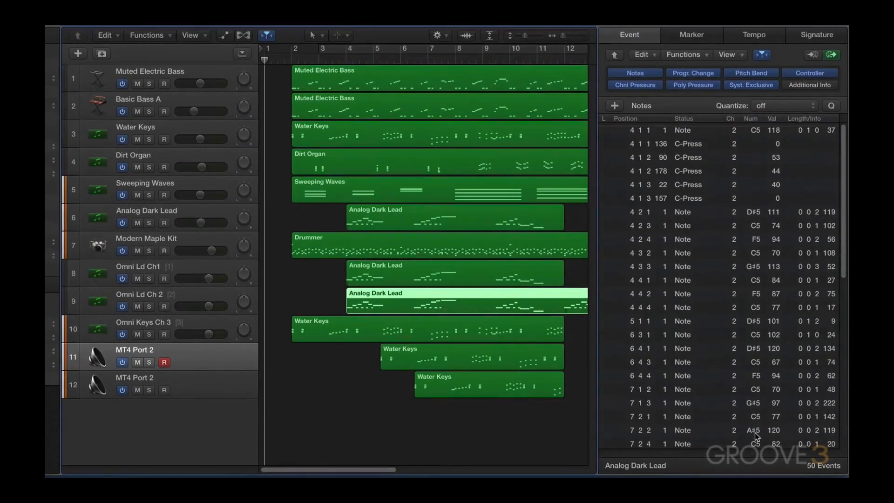
{"action": "left_click", "coordinate": [507, 270]}
{"action": "left_click", "coordinate": [497, 248]}
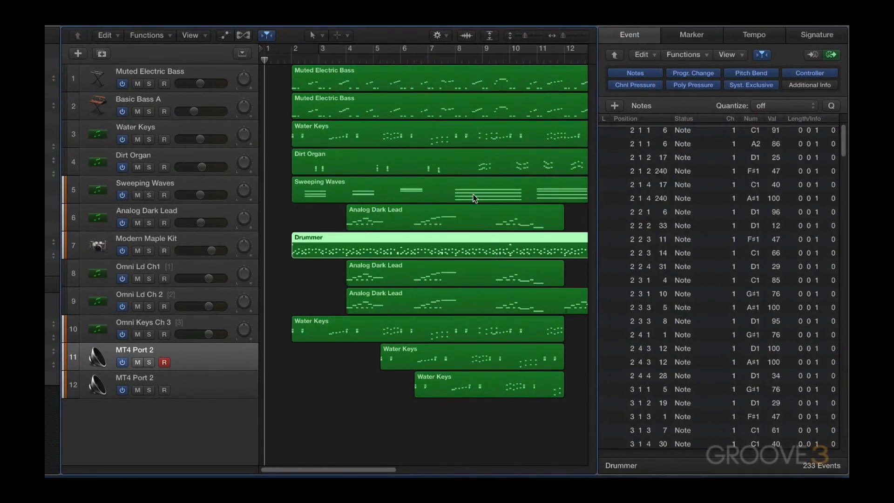
{"action": "left_click", "coordinate": [476, 181]}
{"action": "left_click", "coordinate": [474, 168]}
{"action": "left_click", "coordinate": [479, 135]}
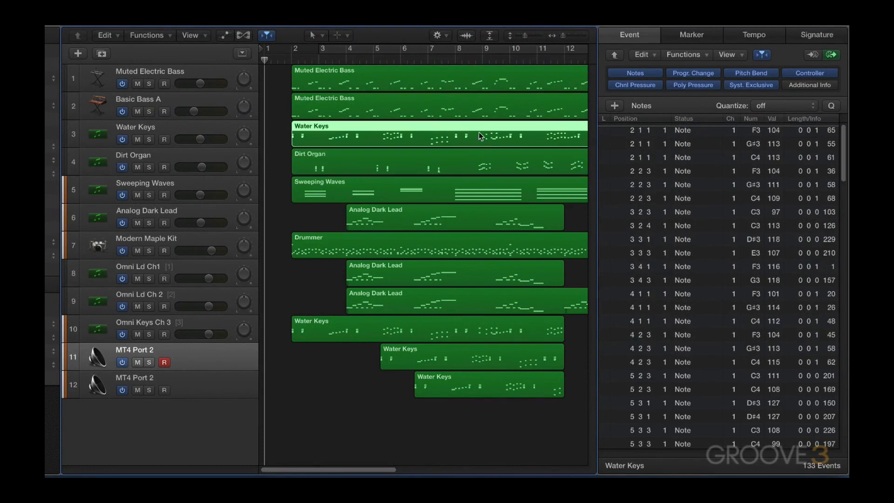
{"action": "left_click", "coordinate": [409, 269]}
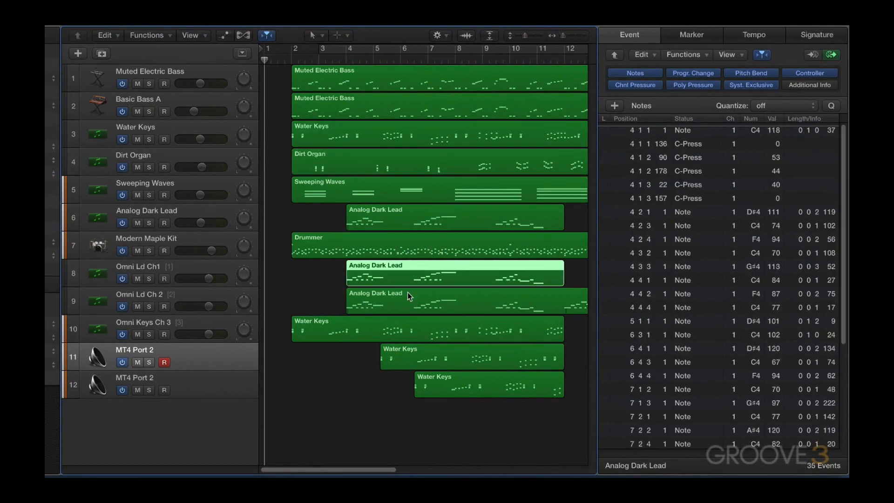
{"action": "left_click", "coordinate": [407, 292]}
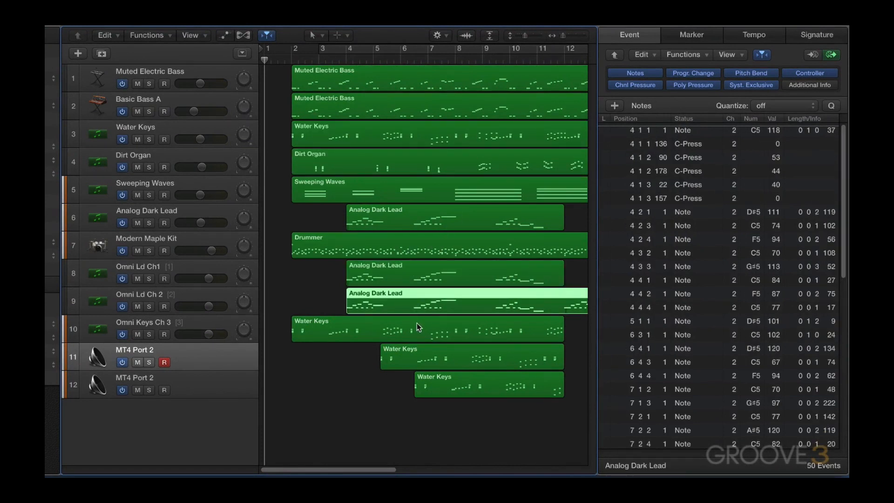
{"action": "left_click", "coordinate": [418, 322]}
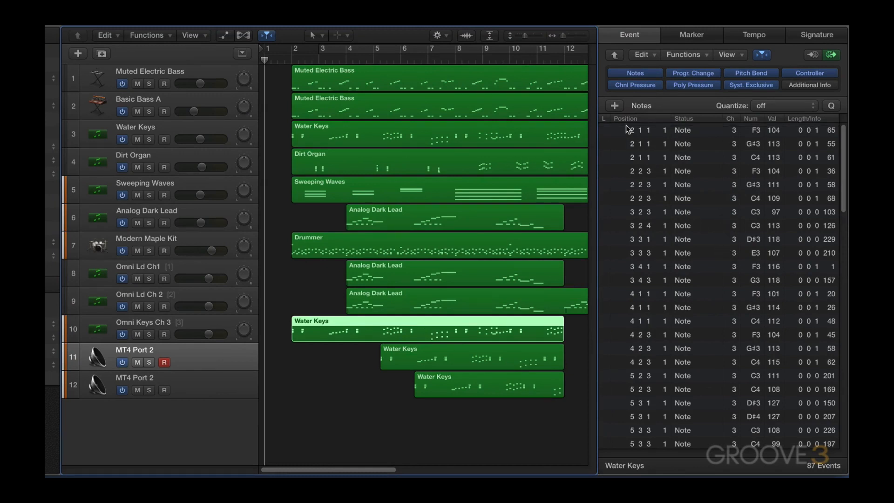
{"action": "key", "text": "d"}
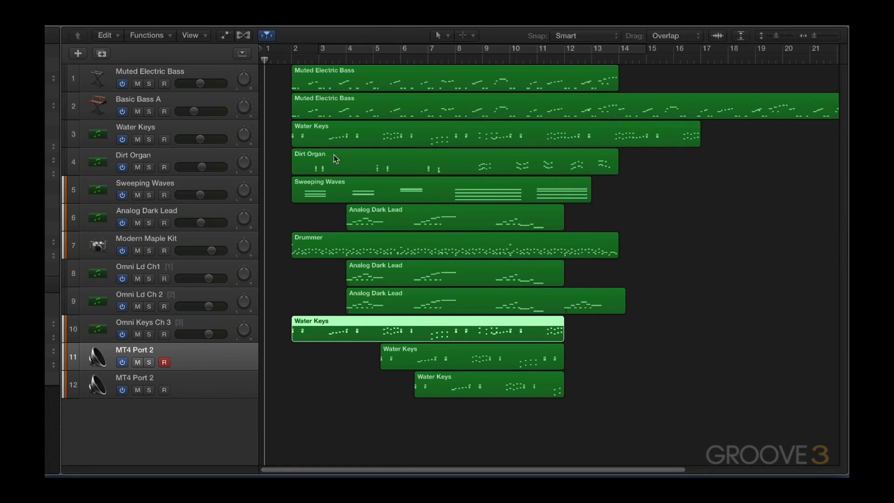
Step: Apply all MIDI region parameters permanently to every region in the project and clear the selection
{"action": "key", "text": "super+a"}
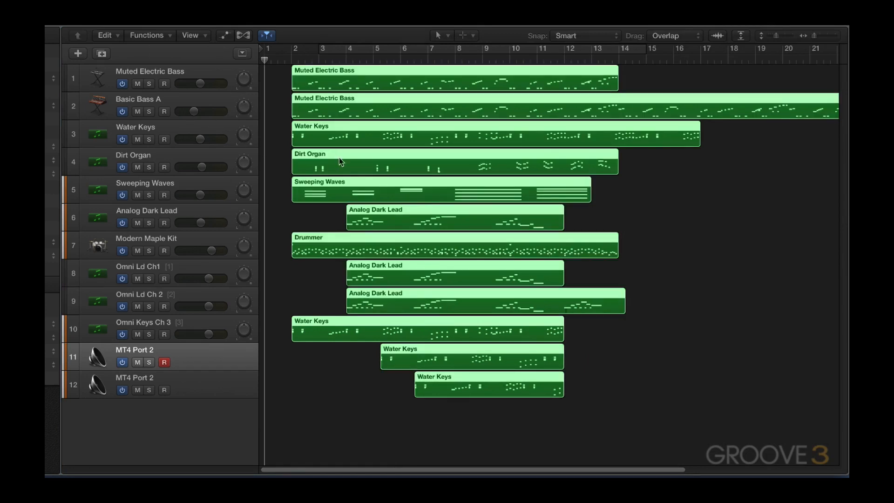
{"action": "left_click", "coordinate": [148, 35]}
{"action": "mouse_move", "coordinate": [167, 135]}
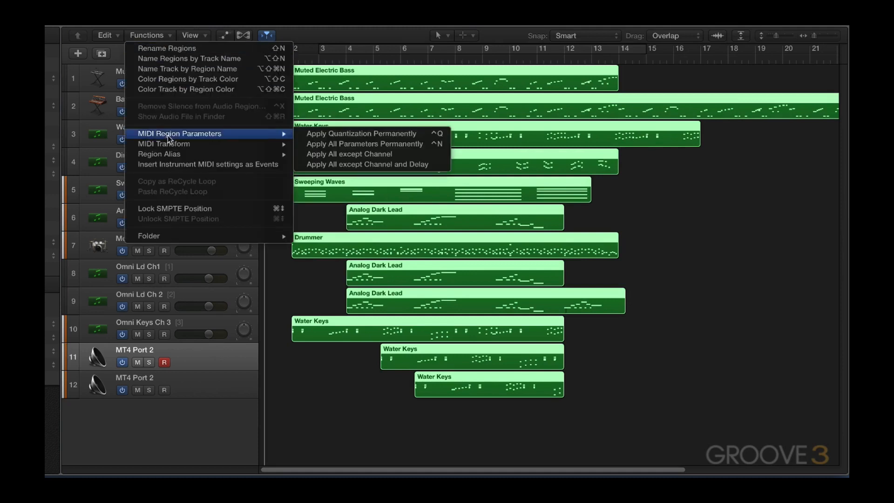
{"action": "left_click", "coordinate": [354, 145]}
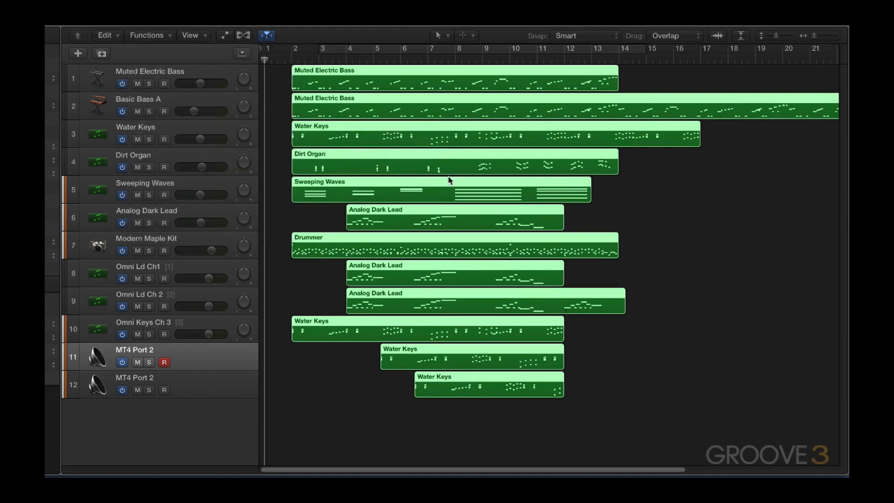
{"action": "left_click", "coordinate": [636, 194]}
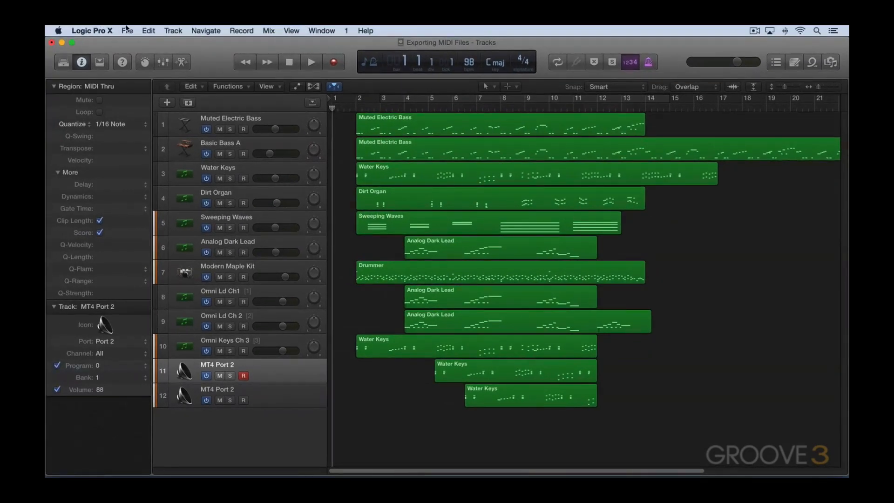
Step: Export all regions as a MIDI file named "All region export" in the Desktop's MIDI File Exports folder
{"action": "left_click", "coordinate": [128, 31]}
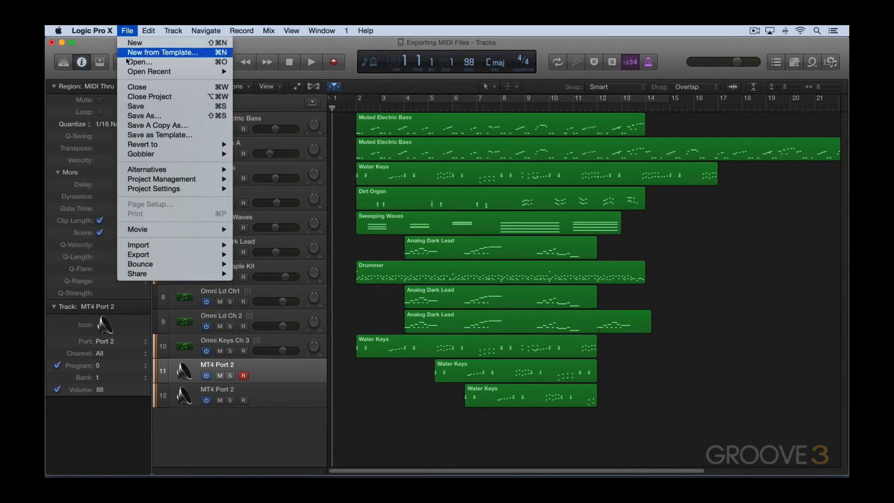
{"action": "mouse_move", "coordinate": [138, 257]}
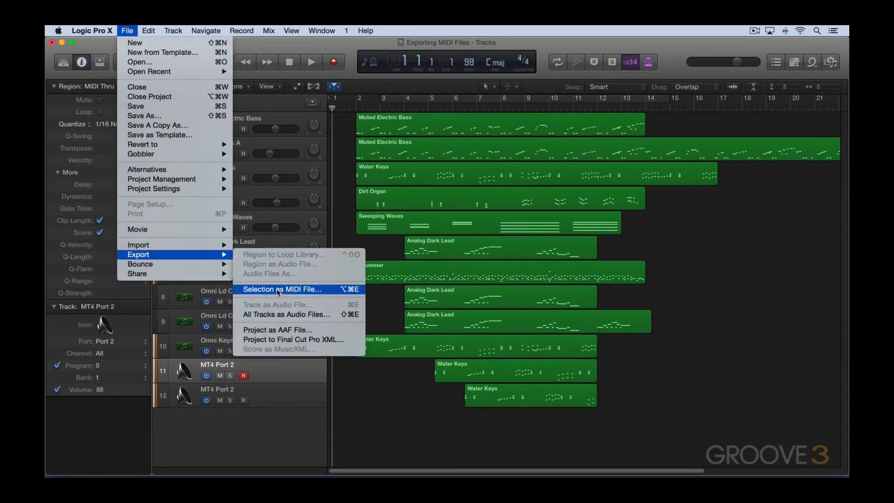
{"action": "left_click", "coordinate": [306, 289]}
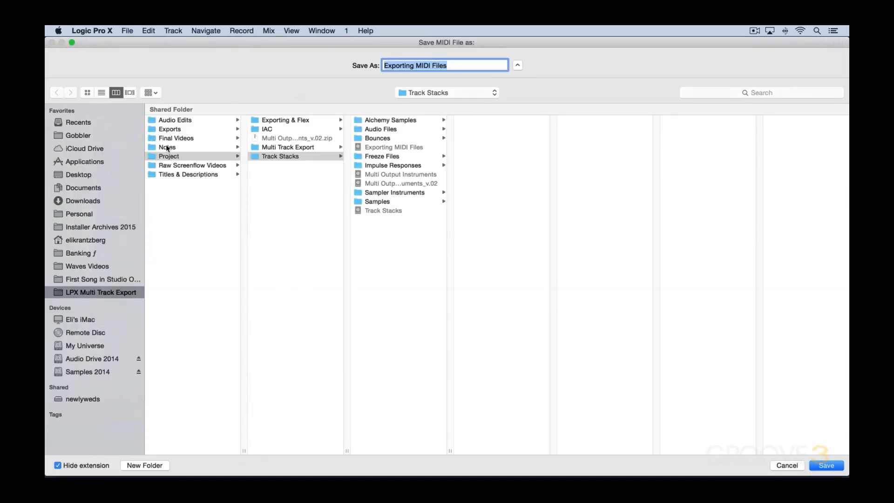
{"action": "key", "text": "super+shift+d"}
{"action": "left_click", "coordinate": [195, 174]}
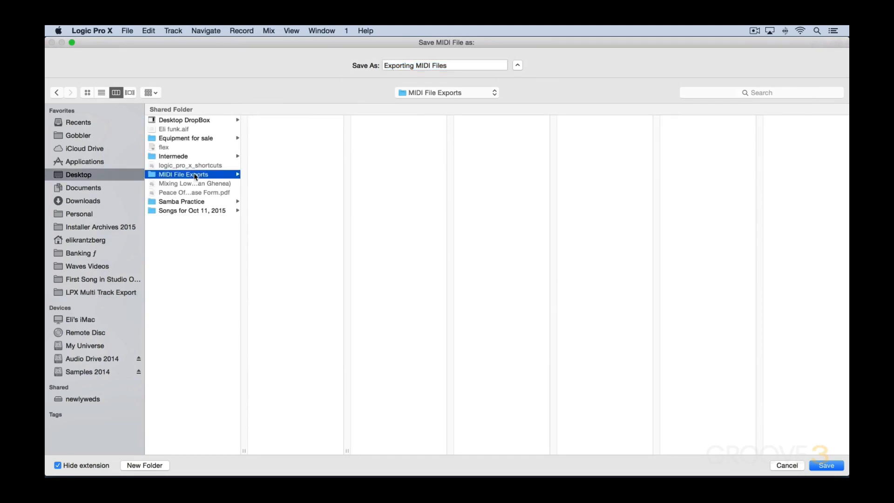
{"action": "triple_click", "coordinate": [456, 66]}
{"action": "type", "text": "A"}
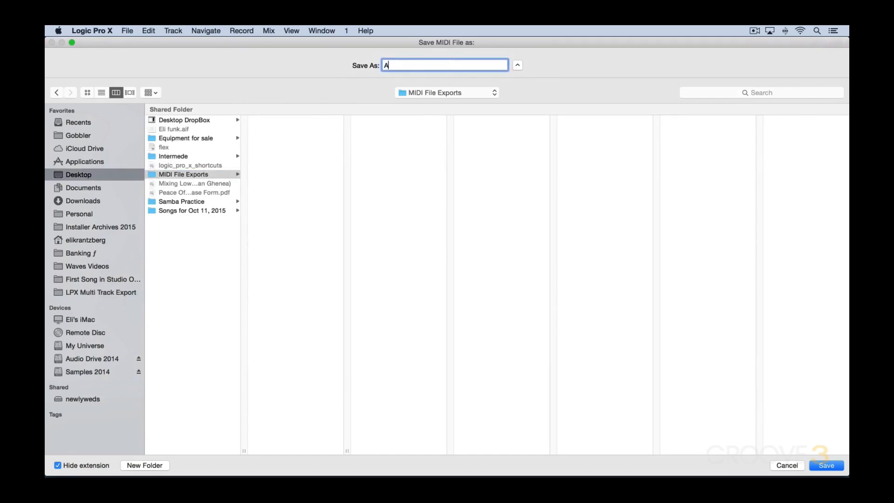
{"action": "type", "text": "ll region export"}
{"action": "key", "text": "Return"}
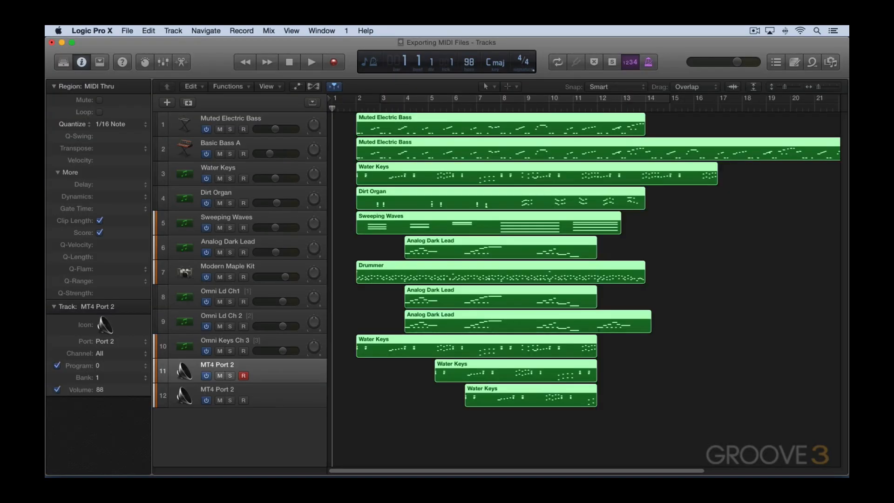
Step: Export only track 3's Water Keys, track 4's Dirt Organ and track 8's Analog Dark Lead as "3 region export" in the Desktop's MIDI File Exports folder
{"action": "left_click", "coordinate": [387, 251]}
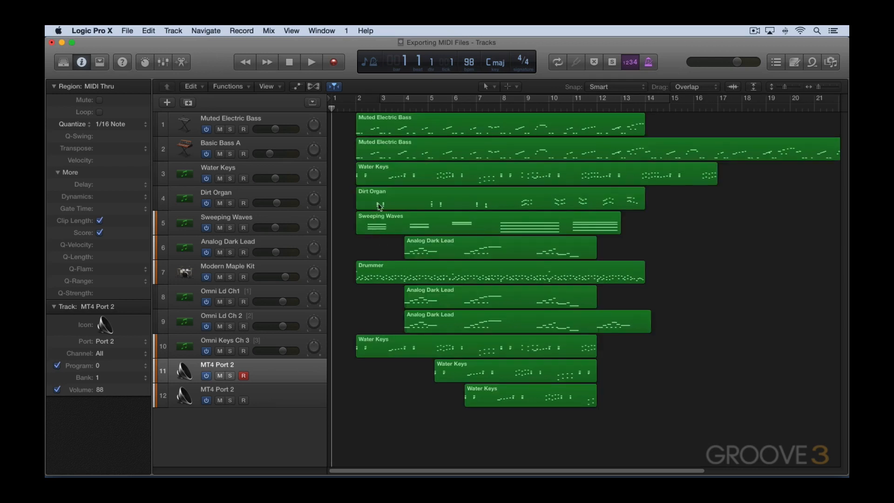
{"action": "left_click", "coordinate": [379, 170]}
{"action": "left_click", "coordinate": [391, 197], "text": "shift"}
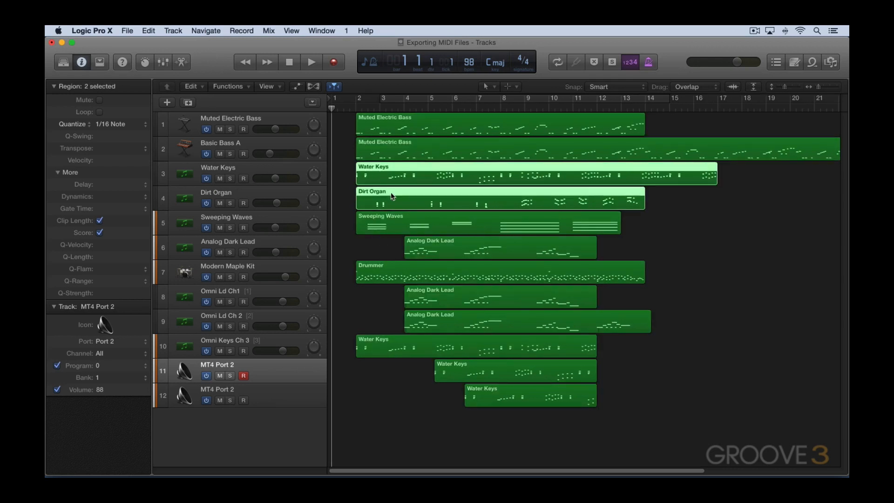
{"action": "left_click", "coordinate": [439, 295], "text": "shift"}
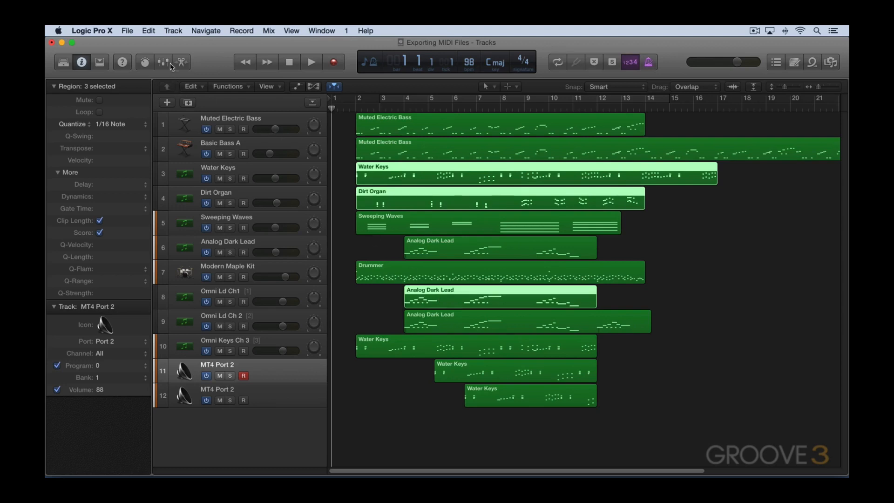
{"action": "left_click", "coordinate": [130, 30]}
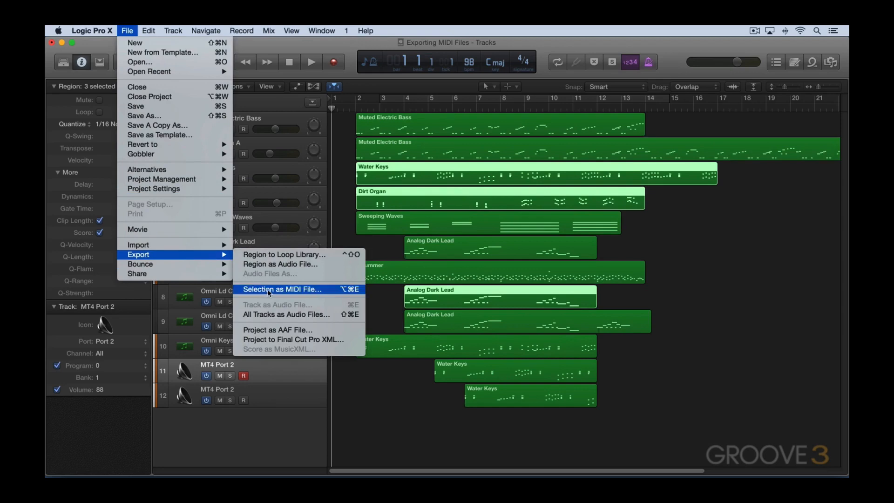
{"action": "left_click", "coordinate": [269, 293]}
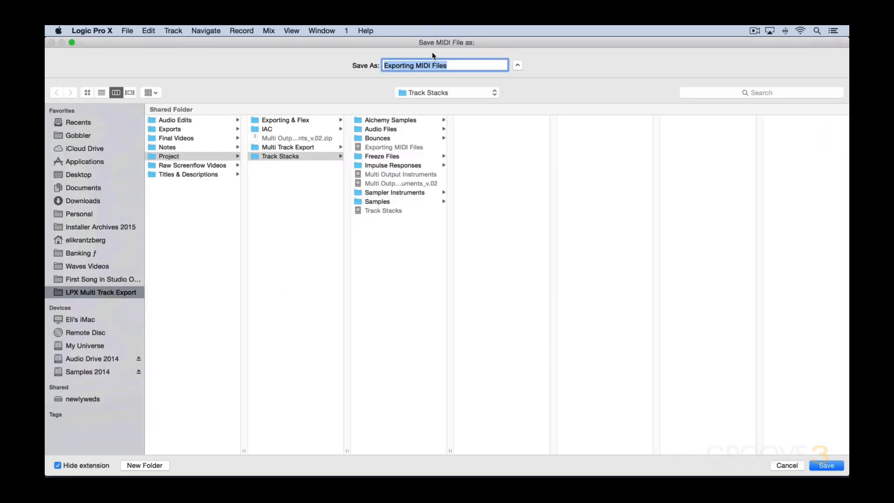
{"action": "left_click", "coordinate": [78, 174]}
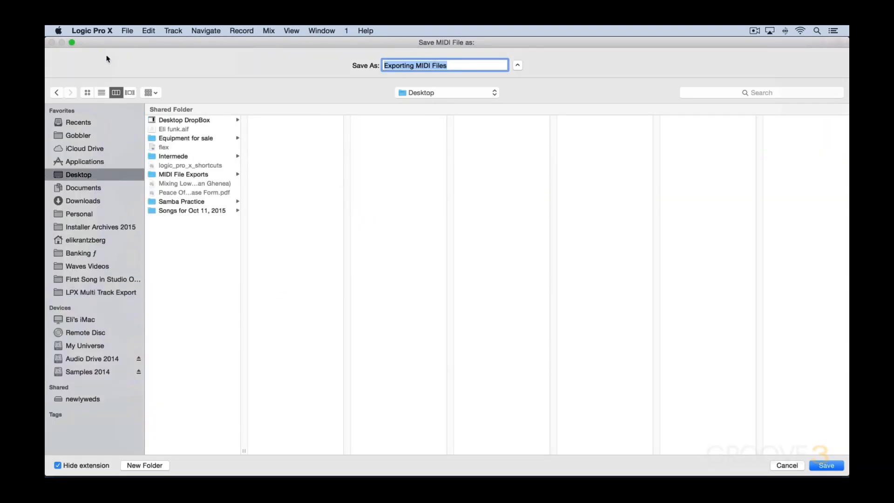
{"action": "left_click", "coordinate": [186, 176]}
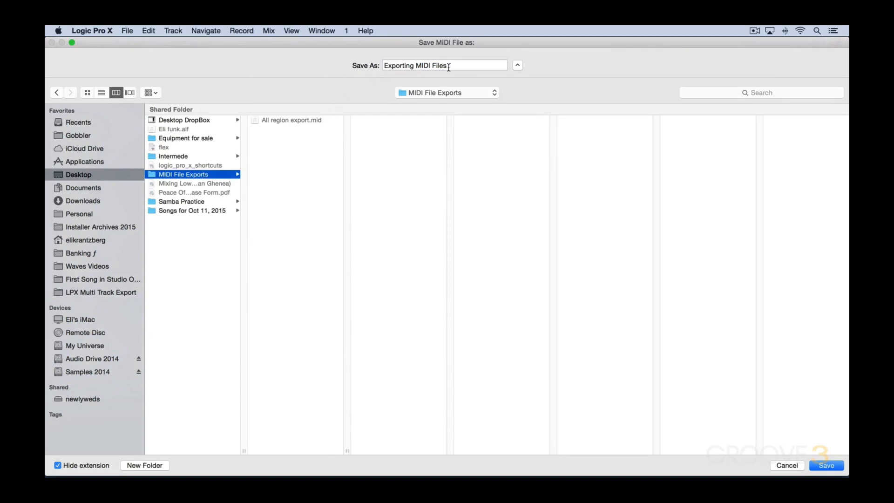
{"action": "left_click_drag", "start_coordinate": [447, 66], "coordinate": [291, 59]}
{"action": "type", "text": "3 re"}
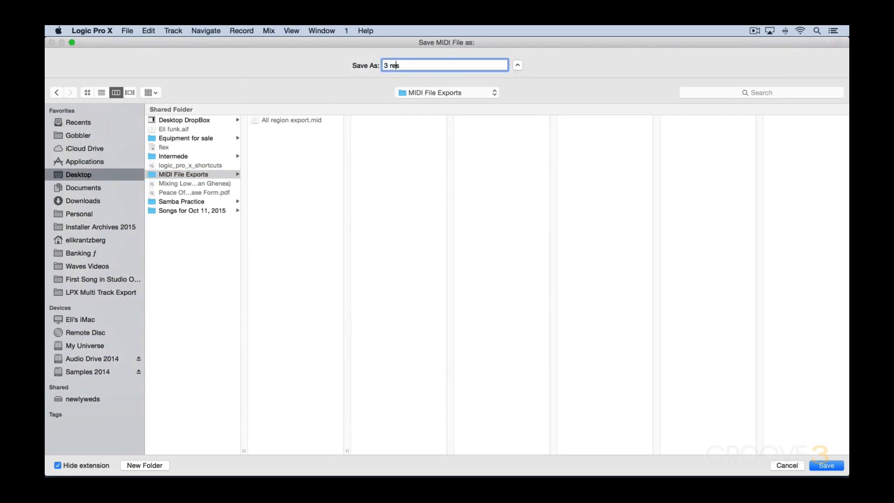
{"action": "type", "text": "gion export"}
{"action": "key", "text": "Return"}
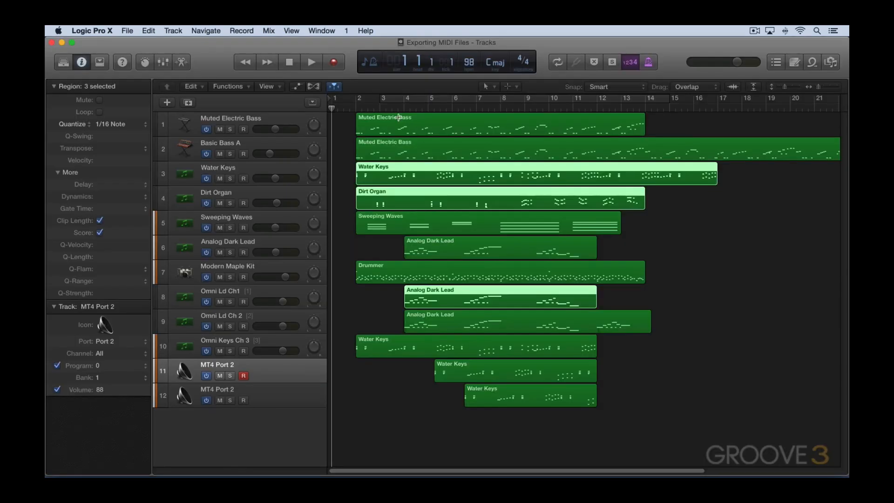
Step: Save and close the project, and open All region export.mid from the MIDI File Exports folder in Logic Pro X
{"action": "key", "text": "super+s"}
{"action": "key", "text": "super+w"}
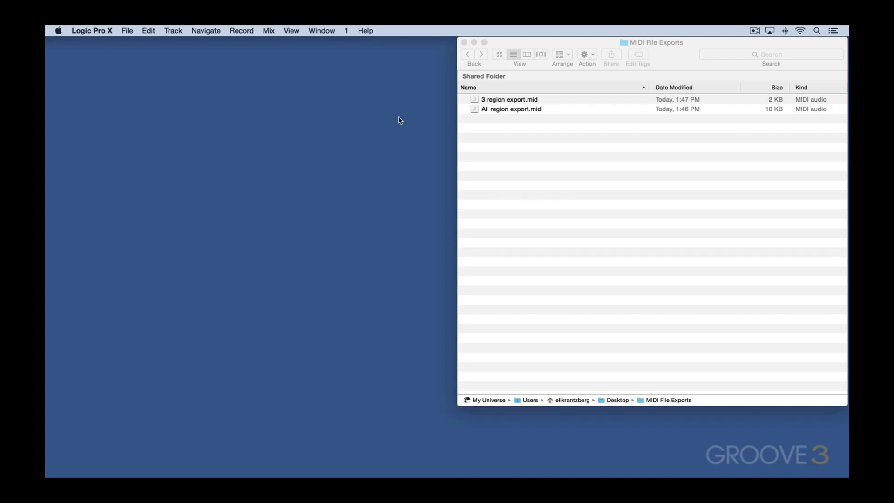
{"action": "left_click_drag", "start_coordinate": [503, 111], "coordinate": [227, 474]}
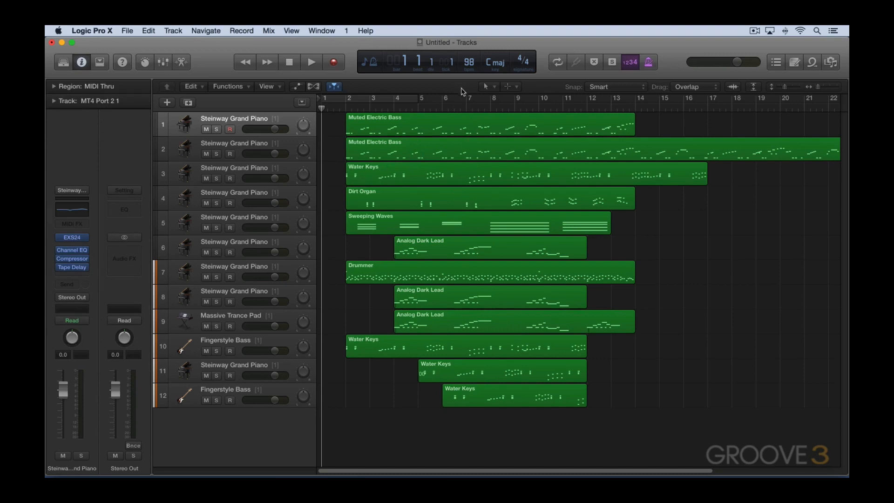
Step: Close the untitled project without saving it, and open 3 region export.mid in Logic Pro X
{"action": "key", "text": "super+w"}
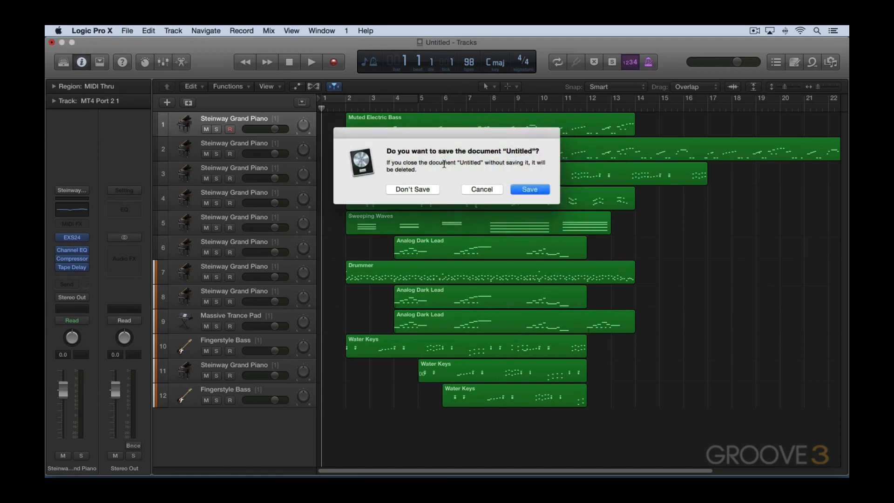
{"action": "left_click", "coordinate": [412, 189]}
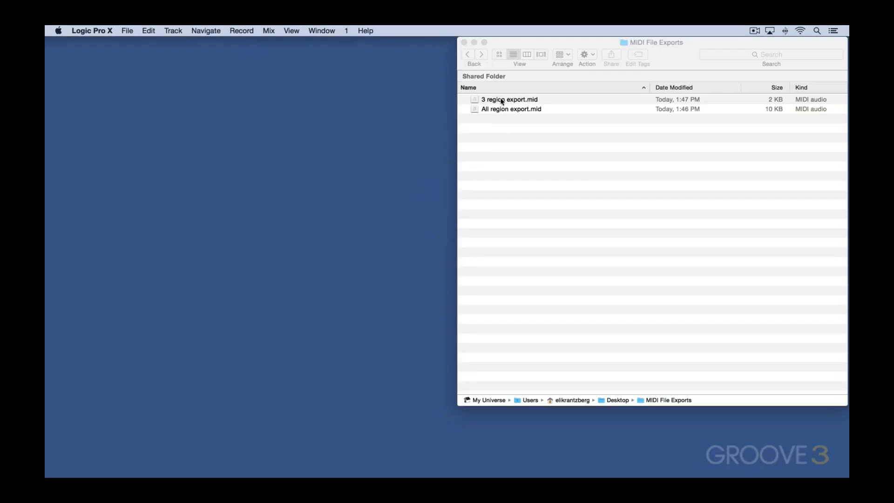
{"action": "left_click_drag", "start_coordinate": [498, 100], "coordinate": [233, 470]}
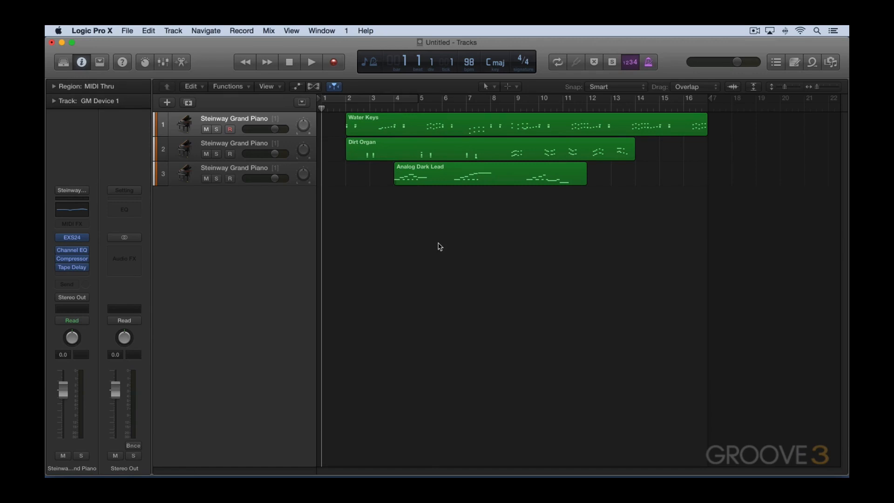
Step: In the project handling preferences, turn saving single MIDI regions as Format 0 on and off again, and close the preferences
{"action": "key", "text": "super+comma"}
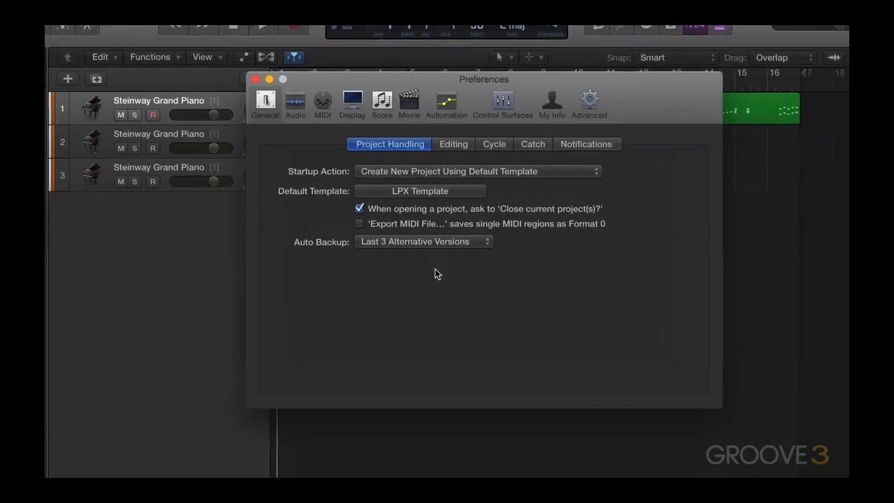
{"action": "left_click", "coordinate": [248, 100]}
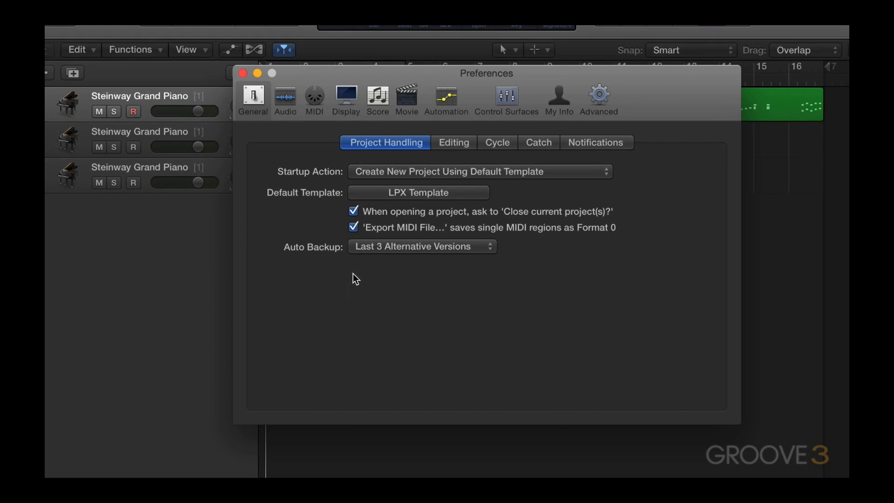
{"action": "left_click", "coordinate": [353, 228]}
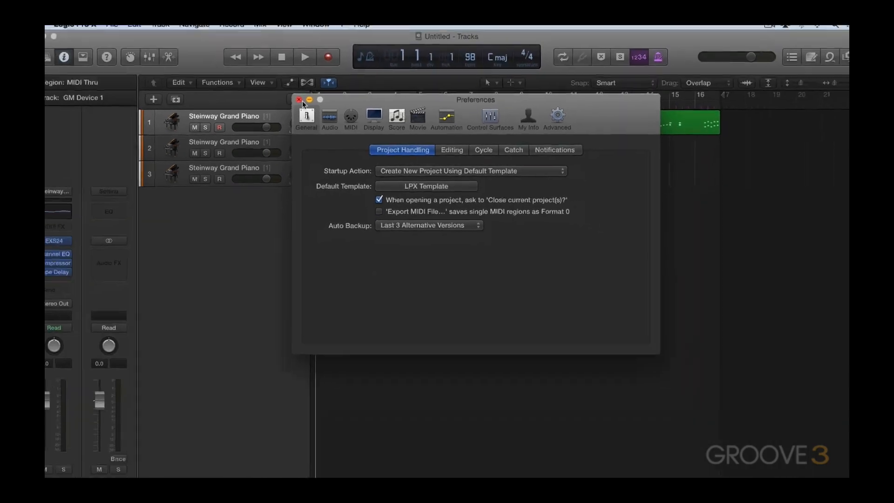
{"action": "left_click", "coordinate": [243, 73]}
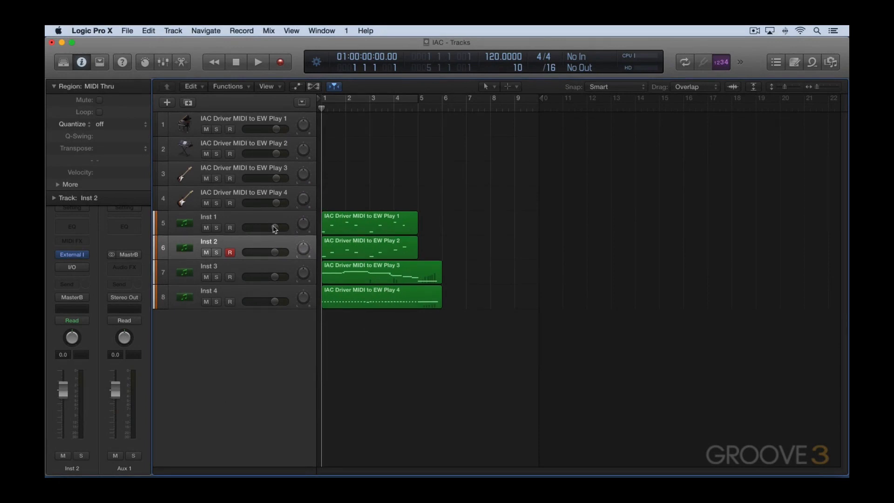
Step: Check the MIDI destination and channel in the External Instrument settings of the Inst 1 track, and close them
{"action": "left_click", "coordinate": [242, 216]}
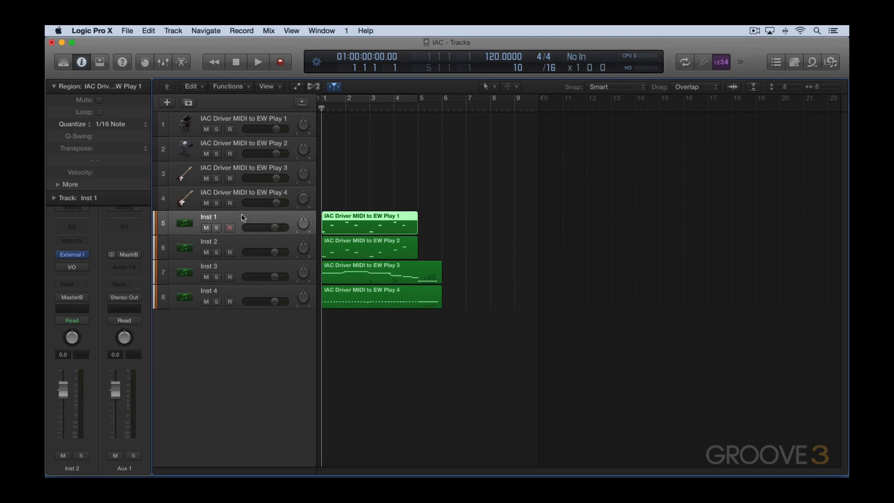
{"action": "left_click", "coordinate": [74, 259]}
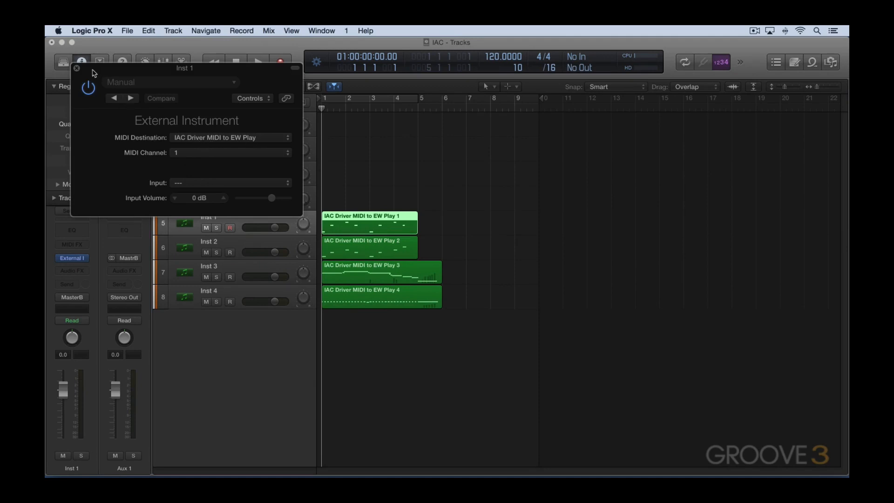
{"action": "left_click", "coordinate": [76, 69]}
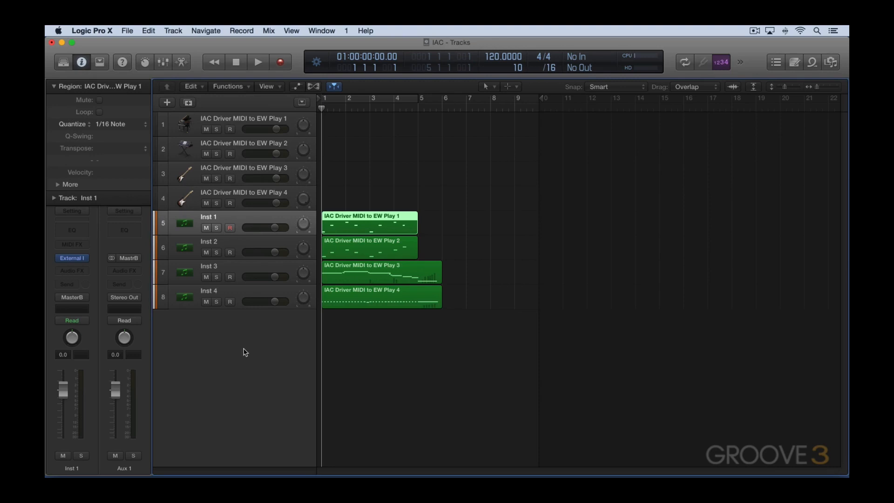
Step: Switch to the Play app, review the MIDI inputs in its settings, and close the settings
{"action": "key", "text": "super+Tab"}
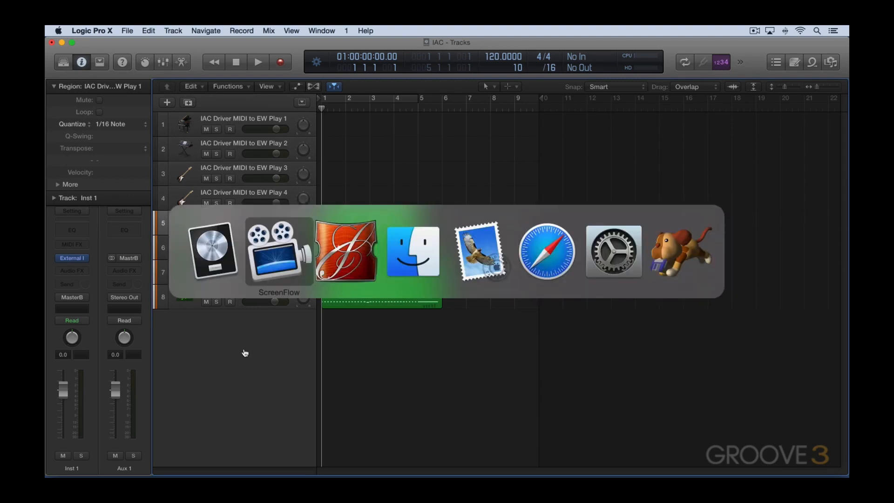
{"action": "key", "text": "Escape"}
{"action": "key", "text": "super+Tab"}
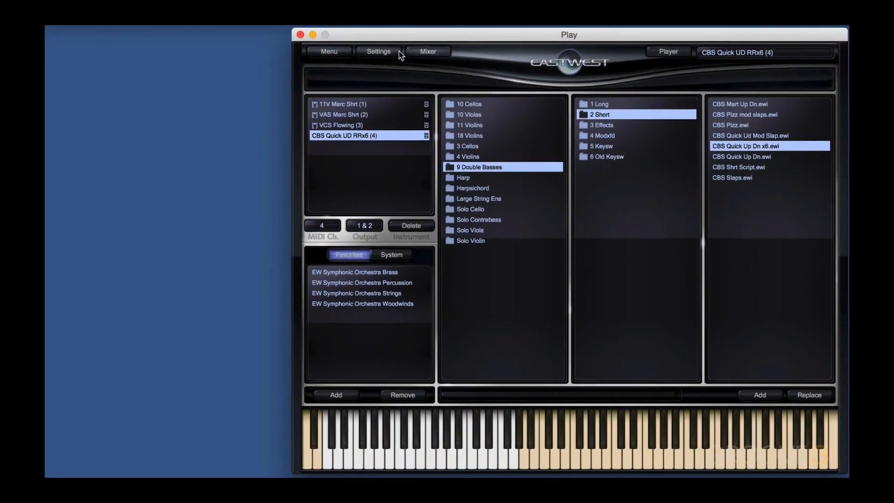
{"action": "left_click", "coordinate": [386, 53]}
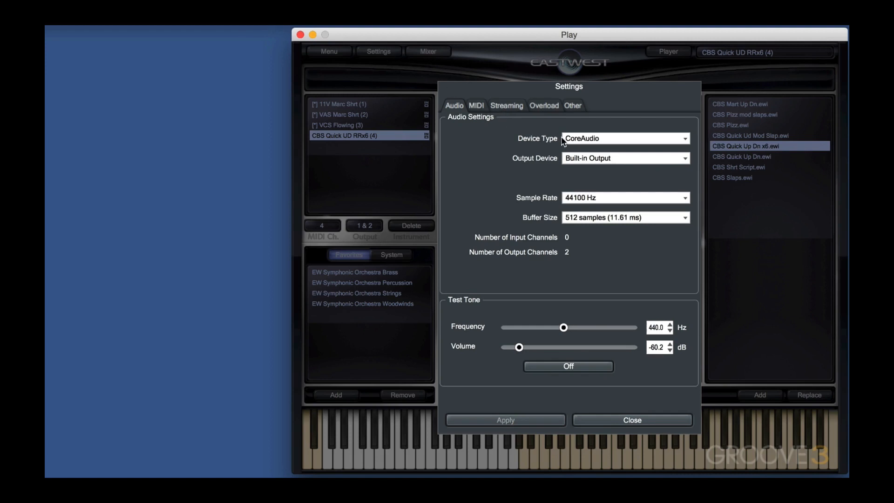
{"action": "left_click", "coordinate": [476, 106]}
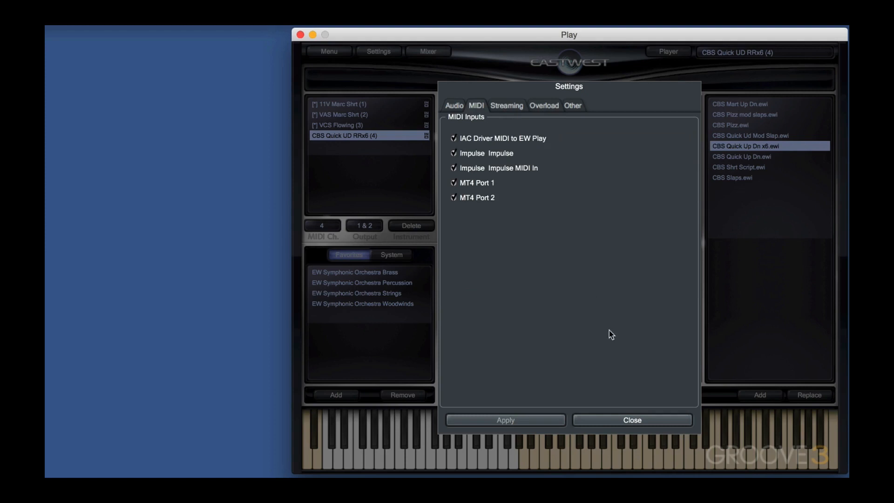
{"action": "left_click", "coordinate": [638, 420]}
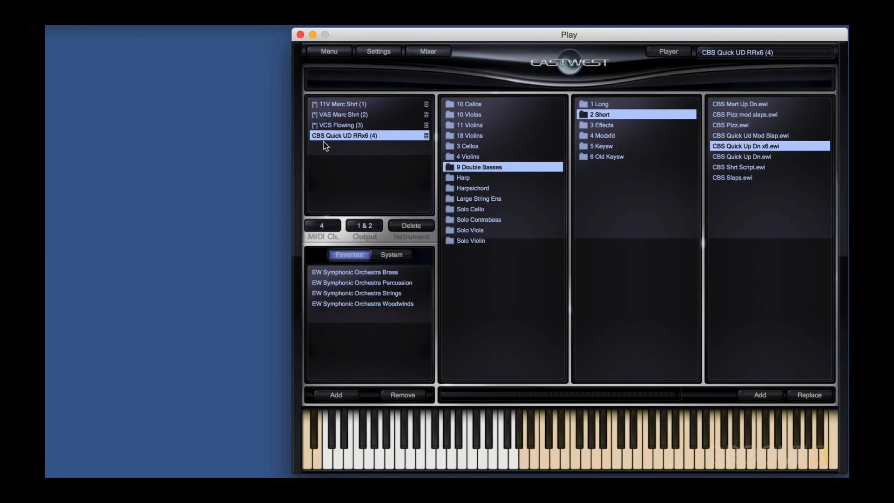
Step: Check the MIDI channels of the VCS Flowing, VAS Marc Shrt and 11V Marc Shrt instruments
{"action": "left_click", "coordinate": [345, 125]}
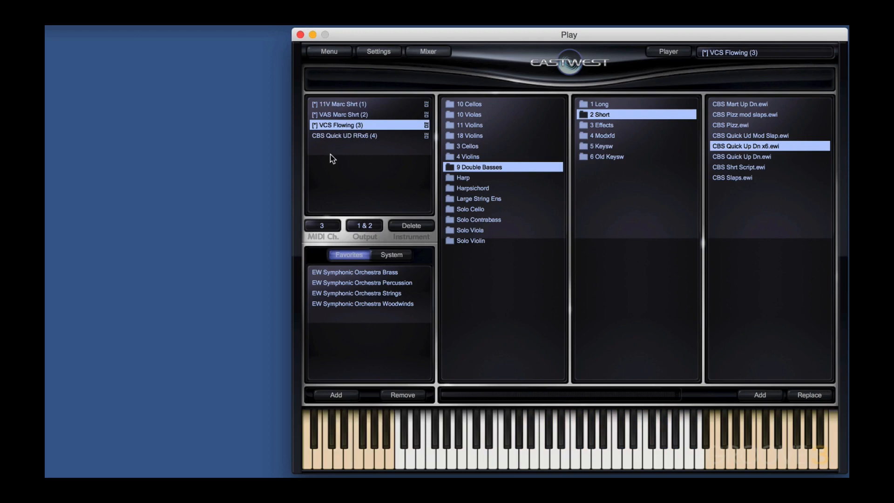
{"action": "left_click", "coordinate": [343, 114]}
{"action": "left_click", "coordinate": [342, 105]}
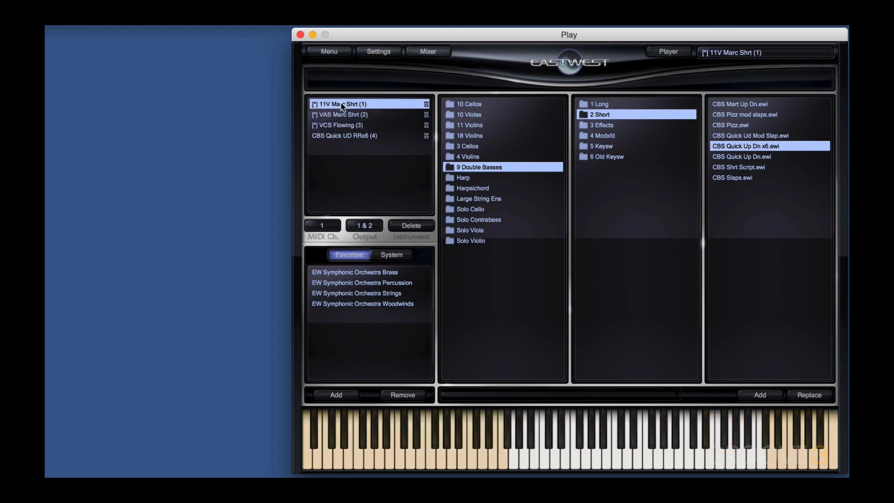
Step: Switch to Logic Pro X, stop playback, and move the four regions from Inst 1–4 onto the IAC Driver MIDI to EW Play 1–4 tracks
{"action": "key", "text": "super+Tab"}
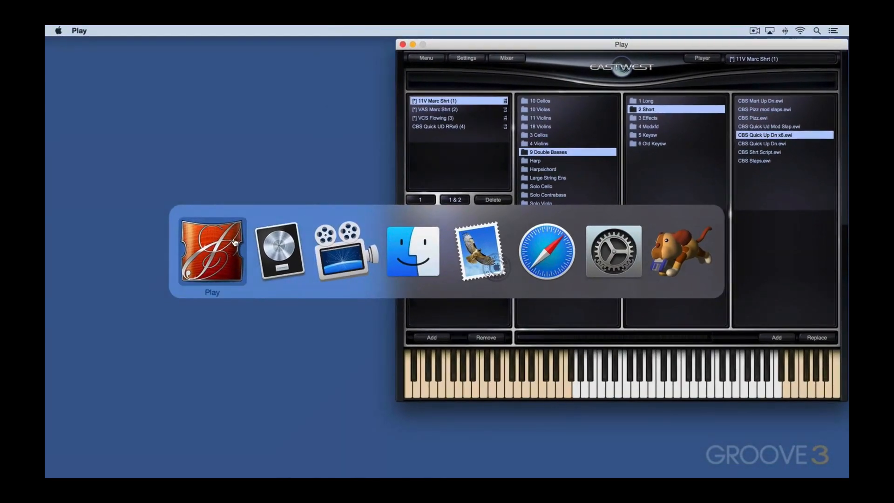
{"action": "left_click", "coordinate": [298, 256]}
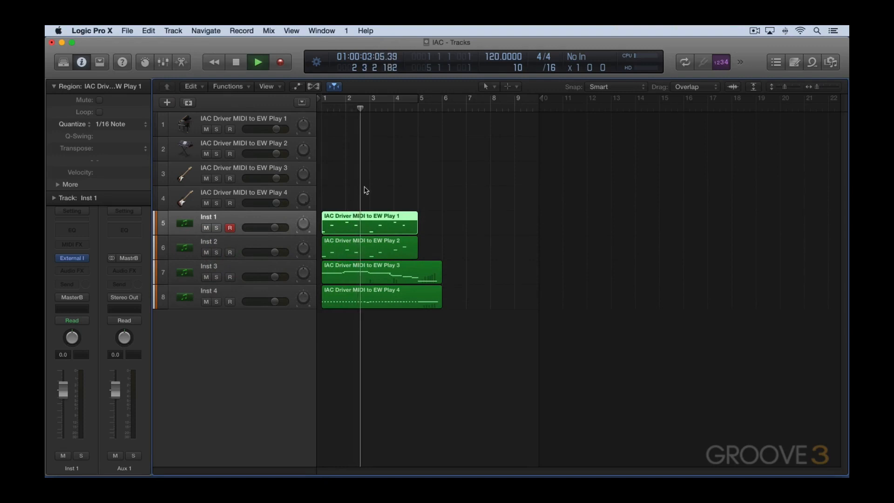
{"action": "key", "text": "space"}
{"action": "left_click_drag", "start_coordinate": [346, 190], "coordinate": [367, 293]}
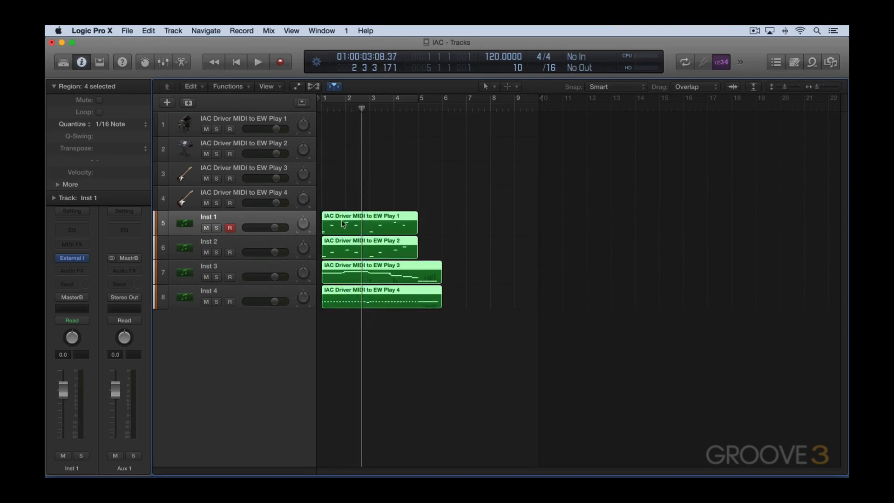
{"action": "left_click_drag", "start_coordinate": [345, 223], "coordinate": [346, 124]}
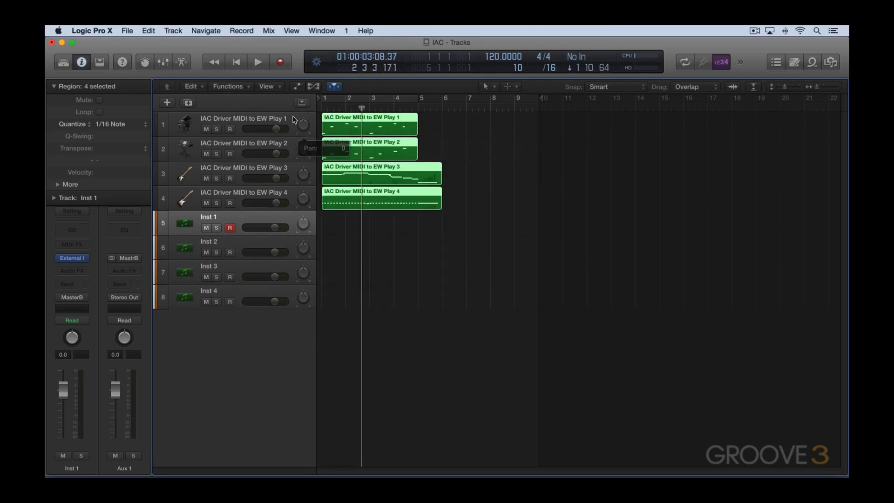
Step: Show the port and channel parameters of the IAC Driver MIDI to EW Play 1 track, and play the regions briefly from the start
{"action": "left_click", "coordinate": [253, 113]}
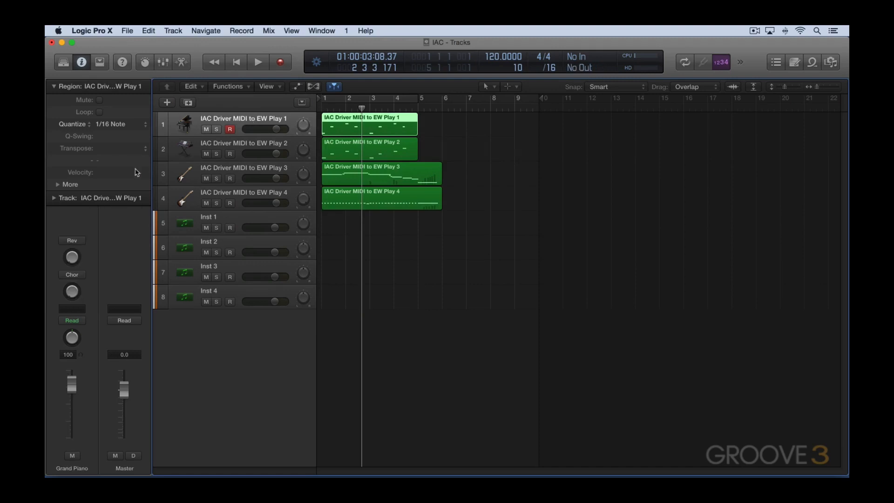
{"action": "left_click", "coordinate": [54, 198]}
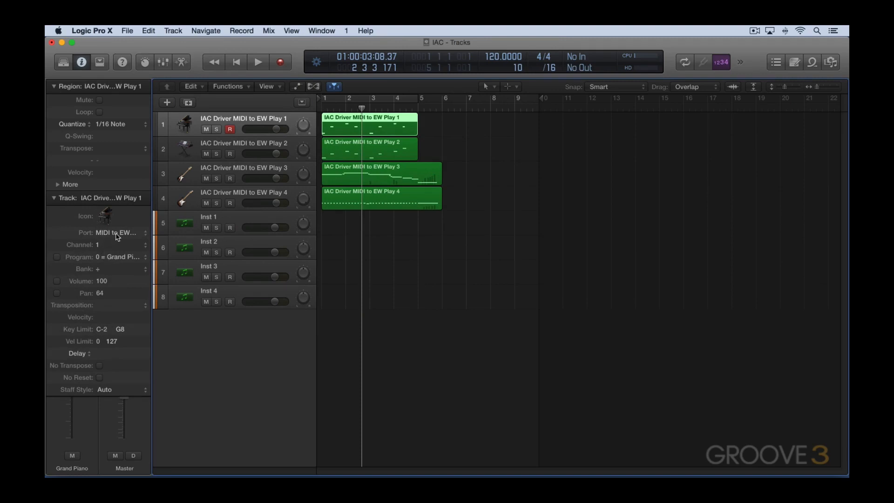
{"action": "key", "text": "Return"}
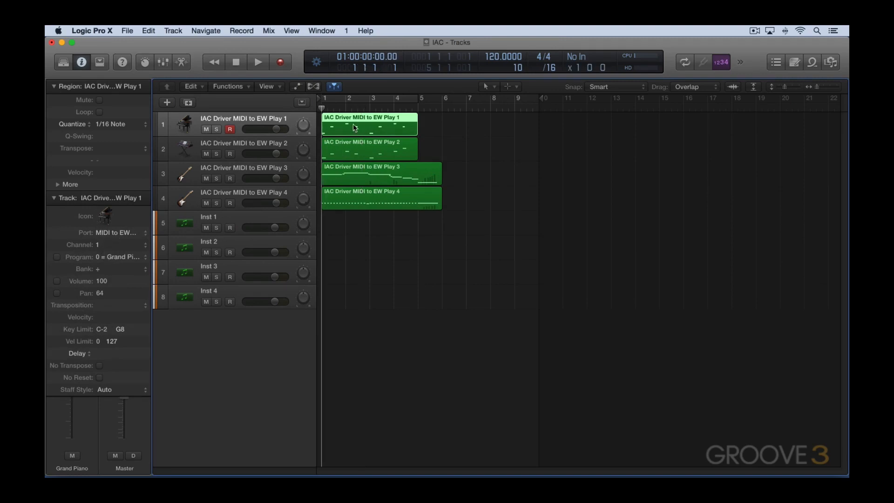
{"action": "key", "text": "space"}
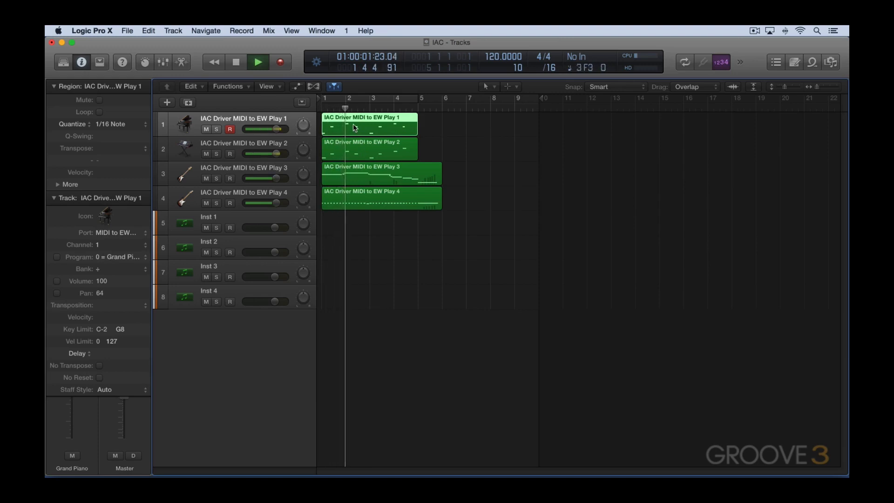
{"action": "key", "text": "space"}
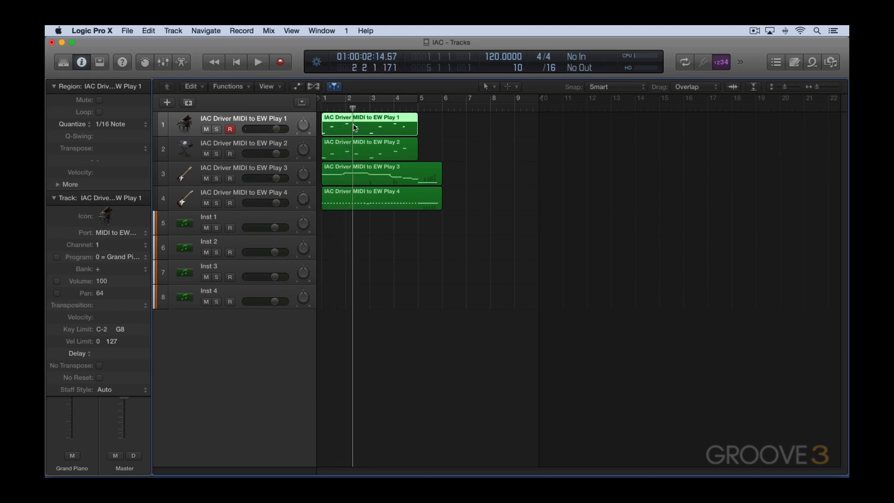
Step: Check the mixer channel strips while playing the regions, then return to the project start and hide the mixer
{"action": "key", "text": "x"}
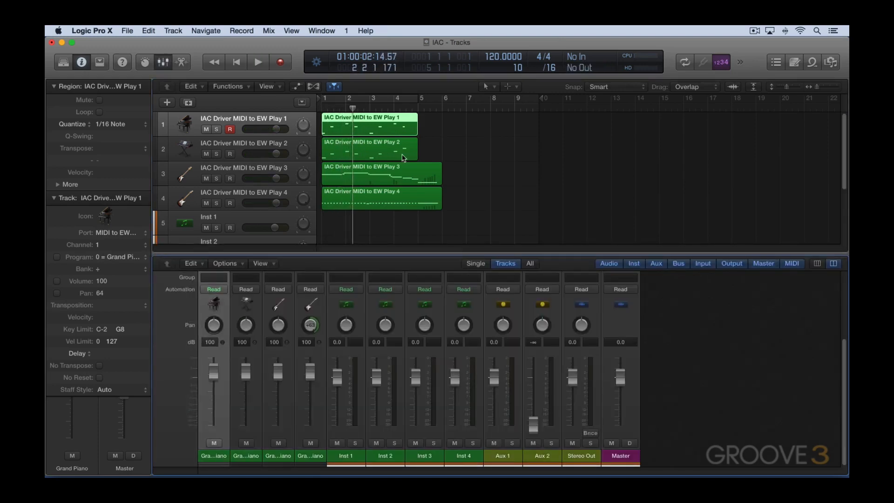
{"action": "key", "text": "space"}
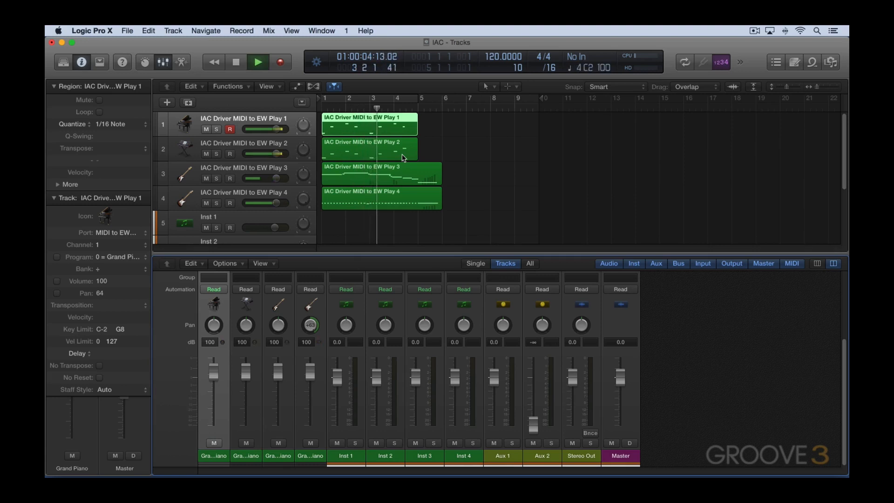
{"action": "key", "text": "space"}
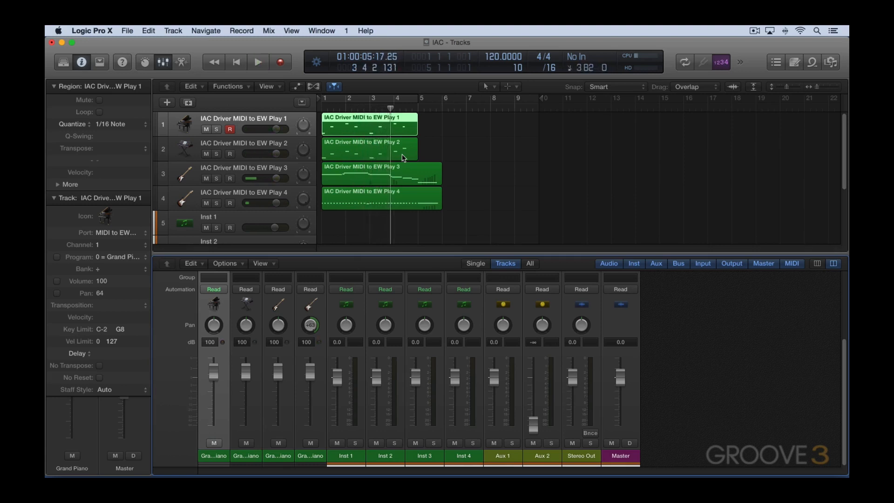
{"action": "key", "text": "Return"}
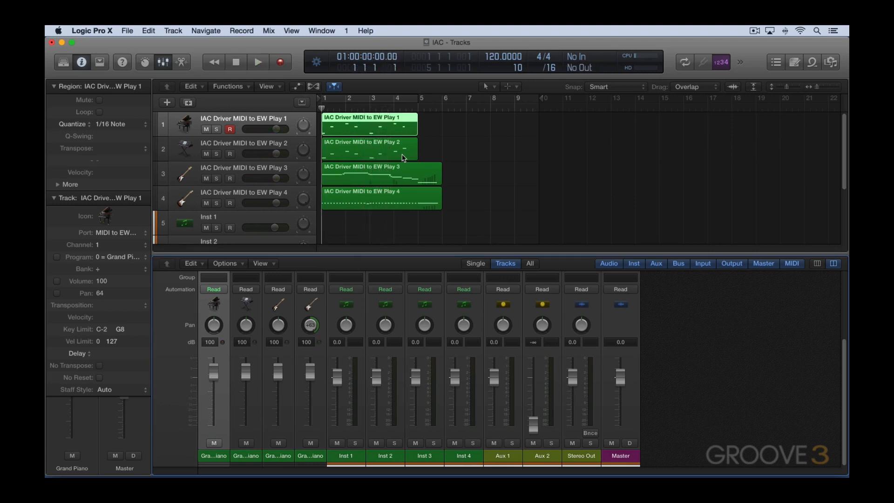
{"action": "key", "text": "x"}
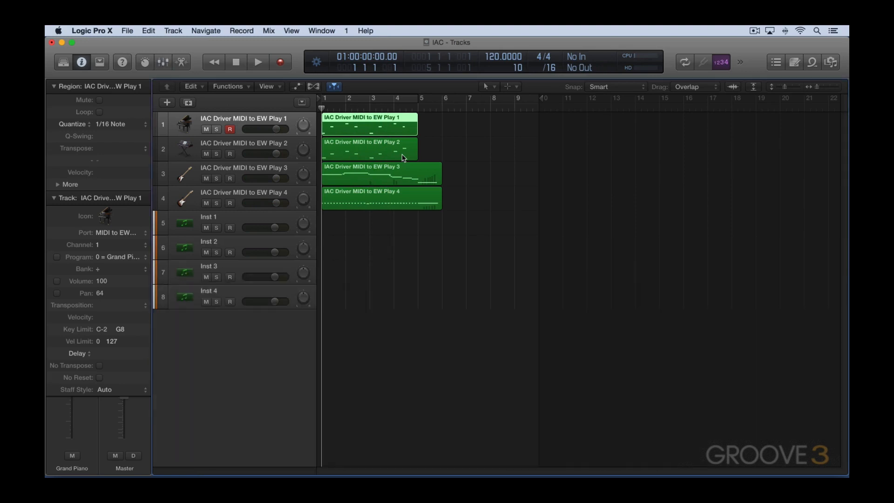
Step: Try to export all tracks as audio files with the regions on the external MIDI tracks
{"action": "left_click", "coordinate": [128, 31]}
{"action": "mouse_move", "coordinate": [161, 254]}
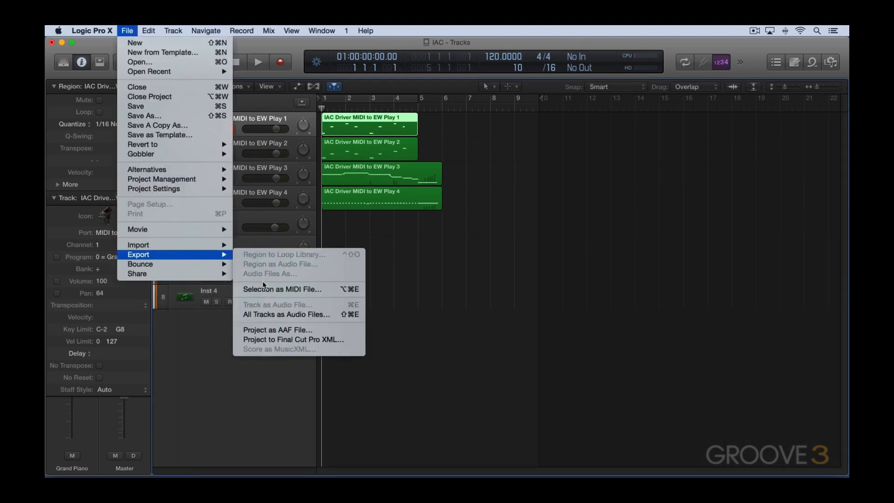
{"action": "left_click", "coordinate": [296, 315]}
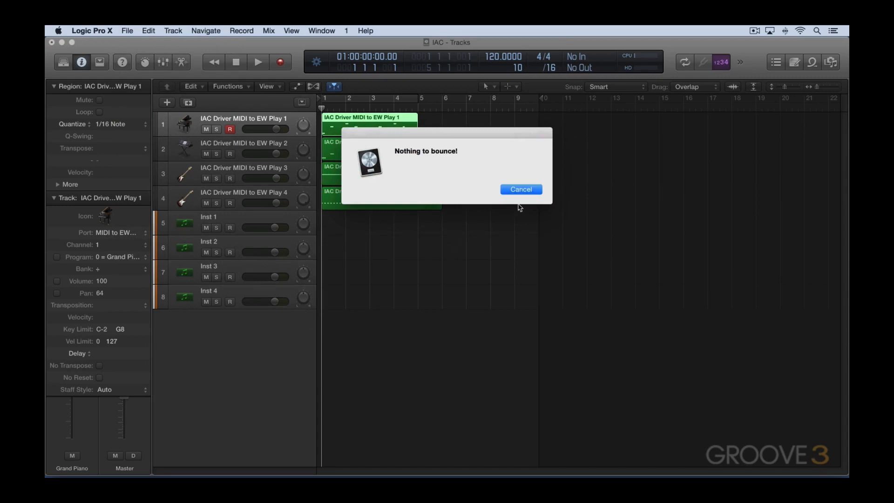
{"action": "left_click", "coordinate": [516, 189]}
Step: Move the four regions back to the Inst 1–4 tracks, select Inst 1, and collapse its track parameters
{"action": "mouse_move", "coordinate": [370, 229]}
{"action": "left_mouse_down"}
{"action": "mouse_move", "coordinate": [363, 118]}
{"action": "mouse_move", "coordinate": [363, 217]}
{"action": "left_mouse_up"}
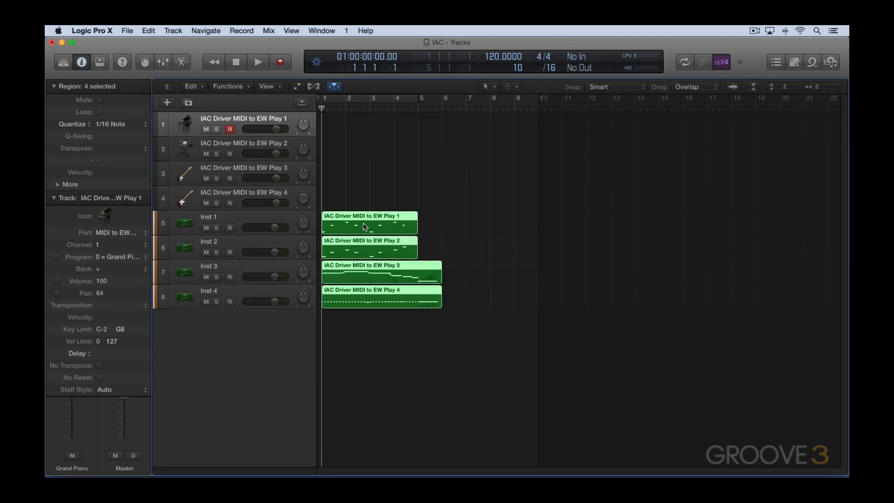
{"action": "left_click", "coordinate": [189, 219]}
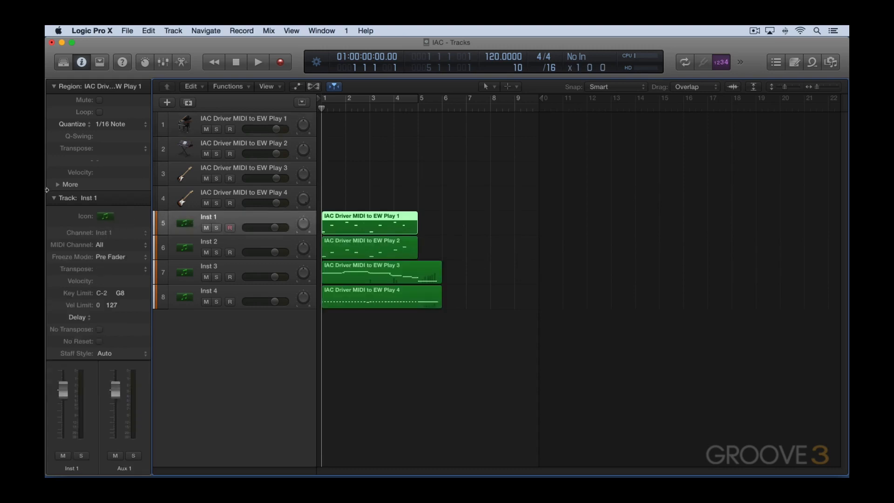
{"action": "left_click", "coordinate": [54, 199]}
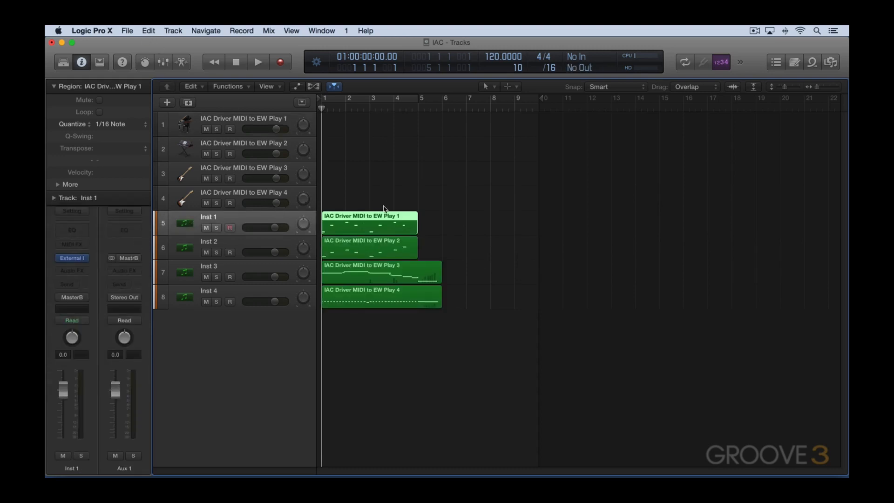
Step: Review the options for exporting all tracks as audio files, cancel the export, and briefly view the mixer
{"action": "key", "text": "super+shift+e"}
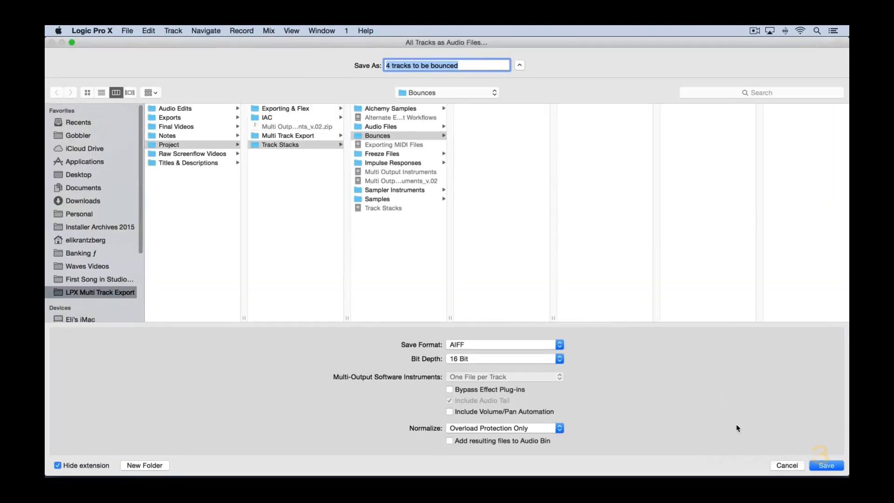
{"action": "left_click", "coordinate": [780, 467]}
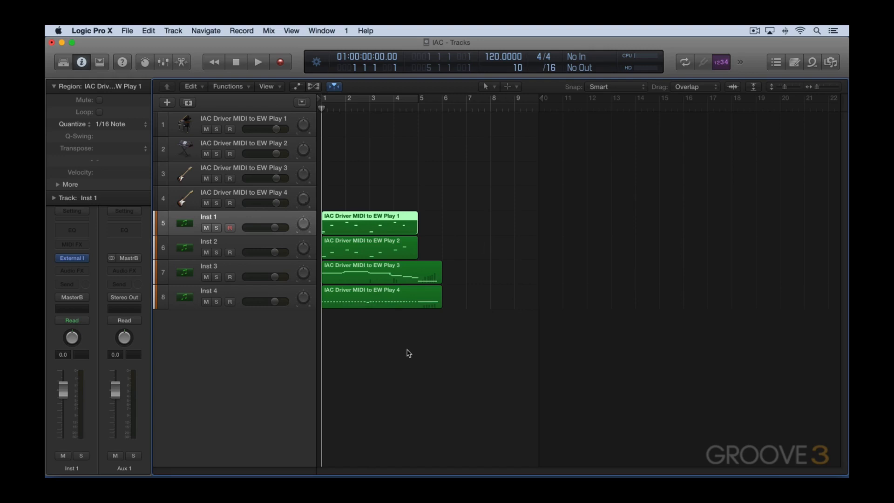
{"action": "key", "text": "x"}
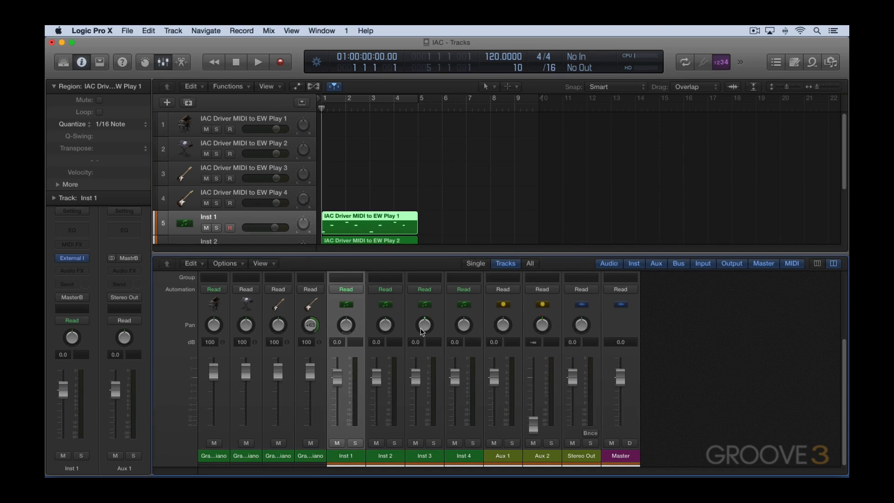
{"action": "key", "text": "x"}
Step: Open the recent project Alternate Export Workflows, closing the IAC project without saving it
{"action": "left_click", "coordinate": [127, 30]}
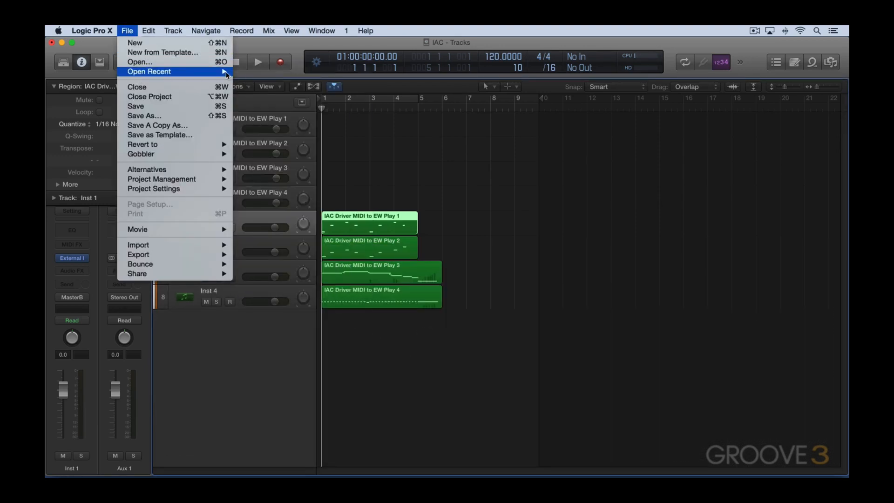
{"action": "mouse_move", "coordinate": [126, 73]}
{"action": "left_click", "coordinate": [282, 83]}
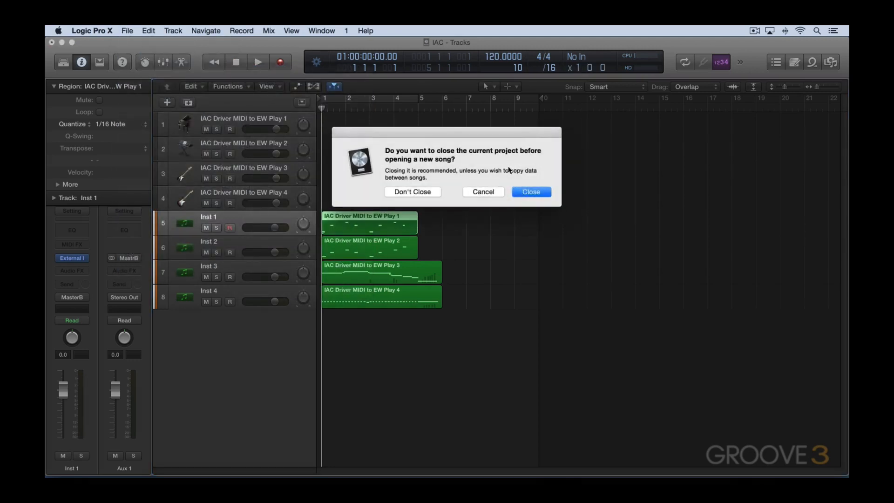
{"action": "left_click", "coordinate": [531, 191]}
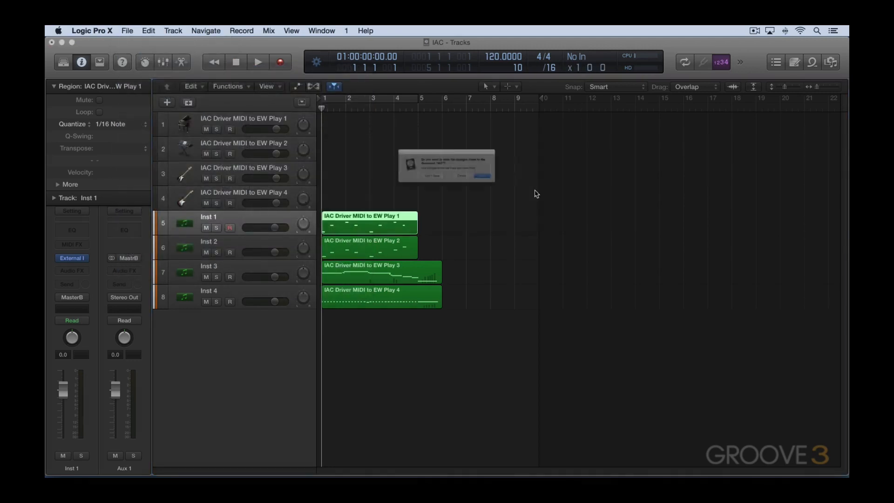
{"action": "left_click", "coordinate": [428, 191]}
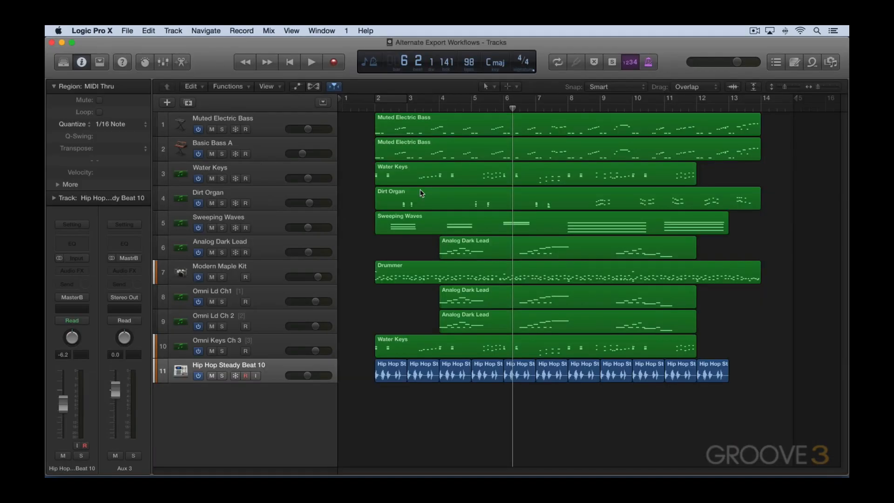
Step: Review the Bounce Track In Place options for the Water Keys track, and cancel the bounce
{"action": "left_click", "coordinate": [271, 174]}
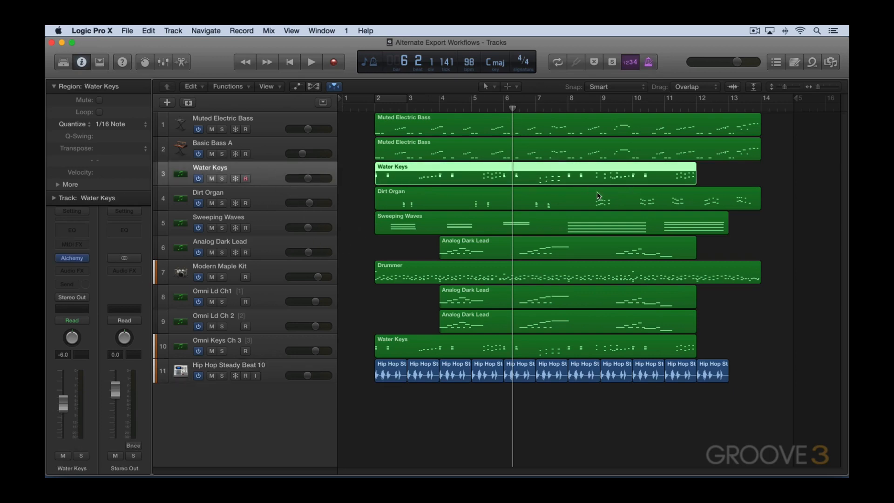
{"action": "left_click", "coordinate": [128, 29]}
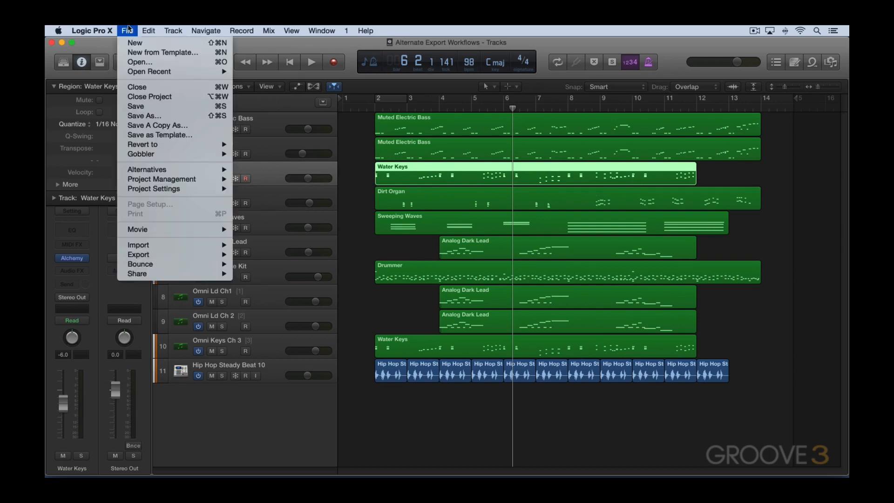
{"action": "mouse_move", "coordinate": [141, 257]}
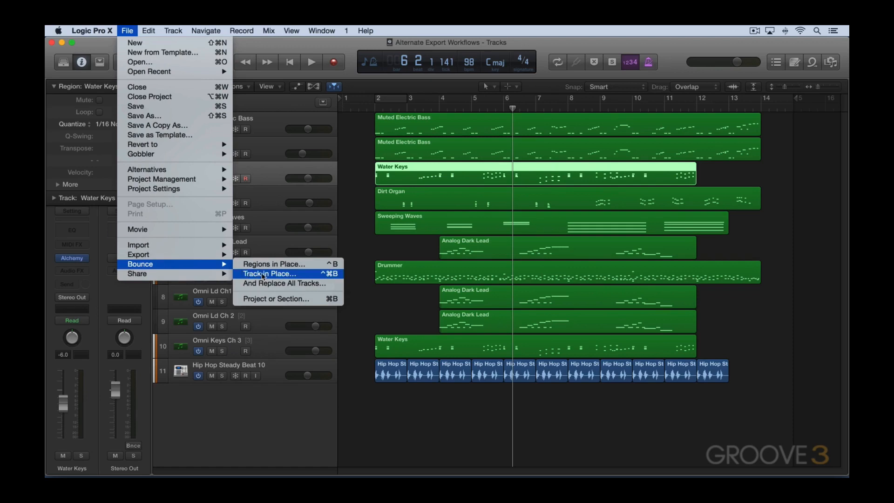
{"action": "left_click", "coordinate": [263, 275]}
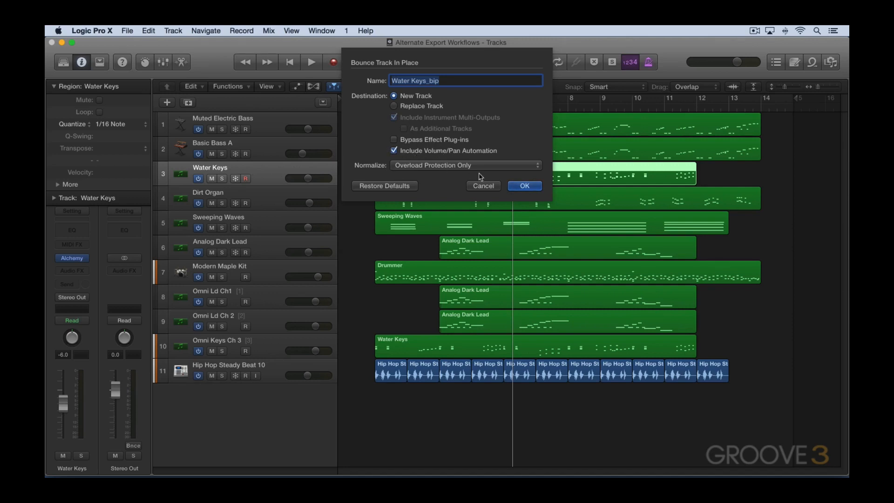
{"action": "left_click", "coordinate": [484, 186]}
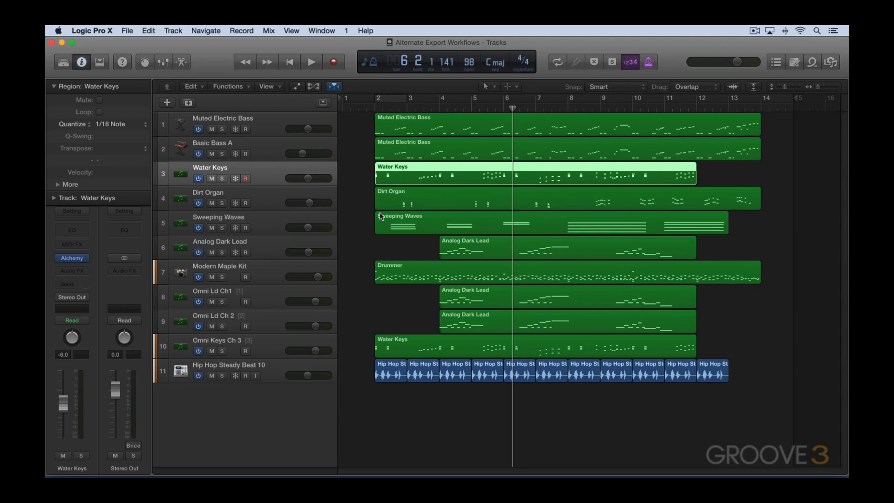
Step: Bounce and replace all tracks, with volume/pan automation included and normalization at Overload Protection Only
{"action": "key", "text": "super+a"}
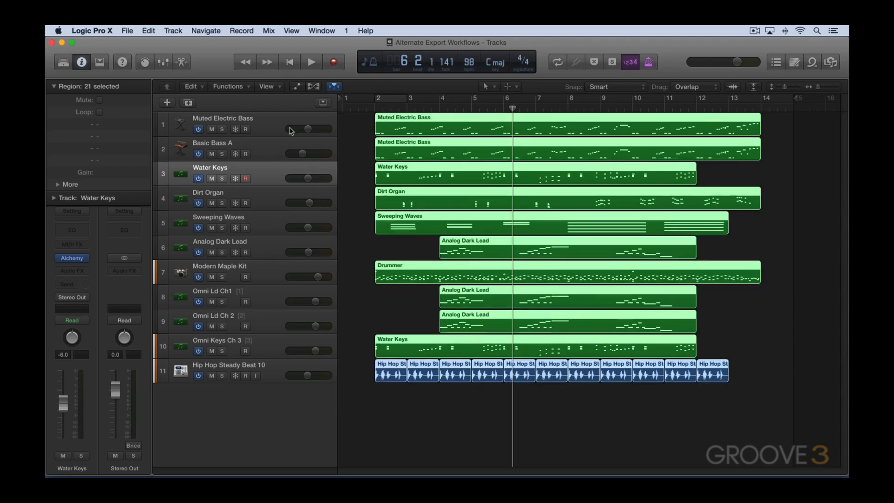
{"action": "left_click", "coordinate": [126, 30]}
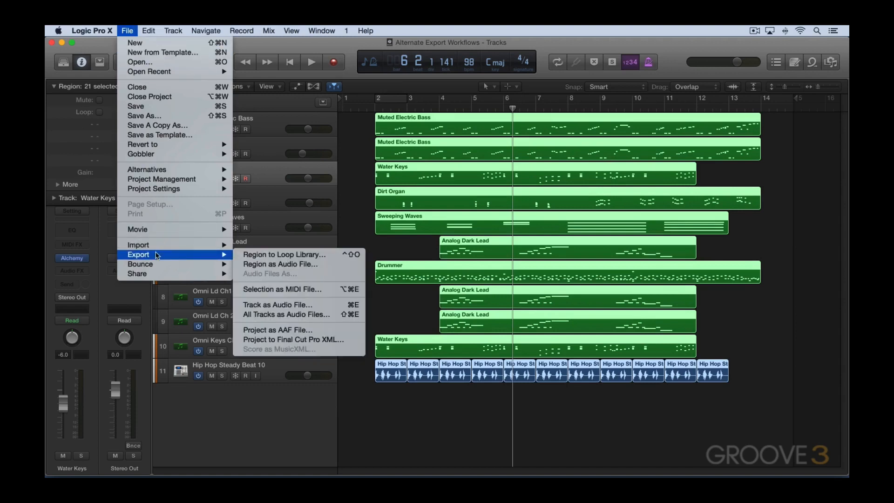
{"action": "mouse_move", "coordinate": [187, 268]}
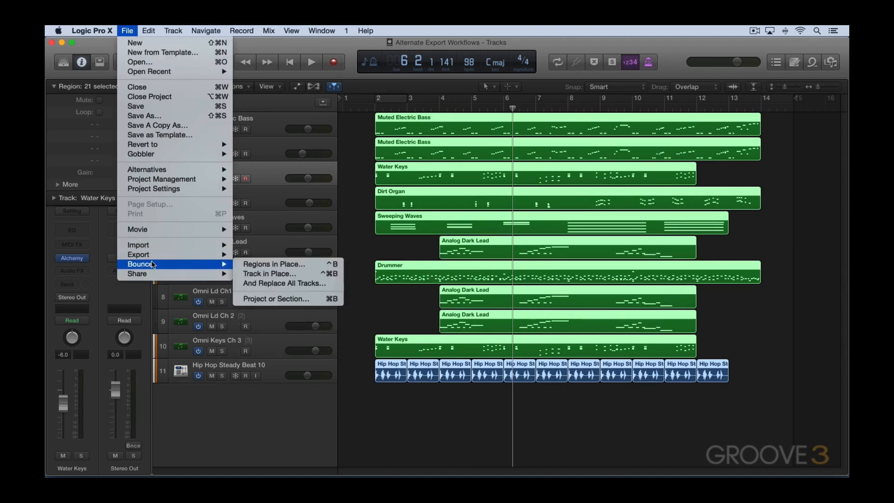
{"action": "left_click", "coordinate": [265, 285]}
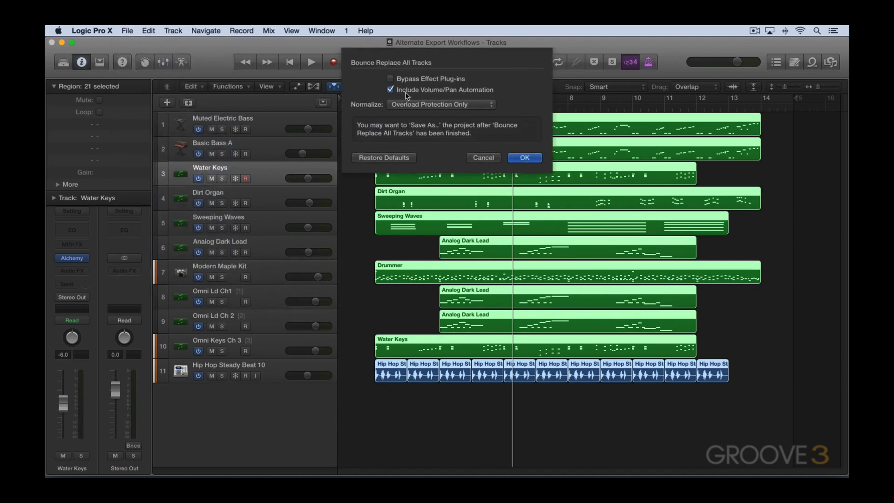
{"action": "left_click", "coordinate": [525, 159]}
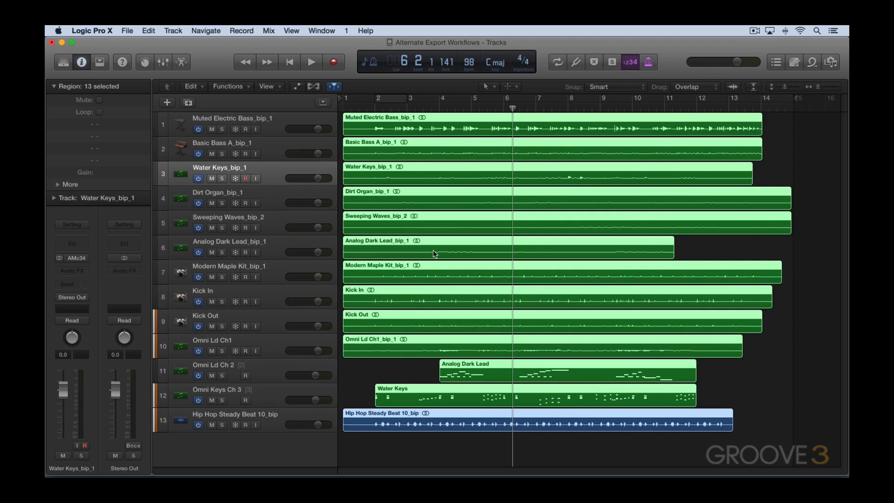
Step: Split the bounced Modern Maple Kit region at bar 6 beat 2, Kick In at bar 4 beat 2, and Omni Ld Ch1 at bar 8 beat 4
{"action": "left_click", "coordinate": [393, 366]}
{"action": "left_click", "coordinate": [448, 275]}
{"action": "key", "text": "super+t"}
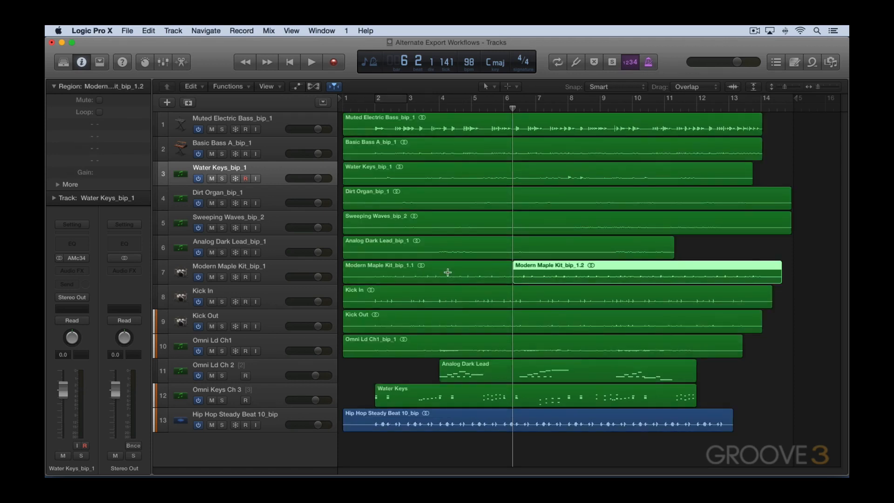
{"action": "left_click", "coordinate": [472, 291]}
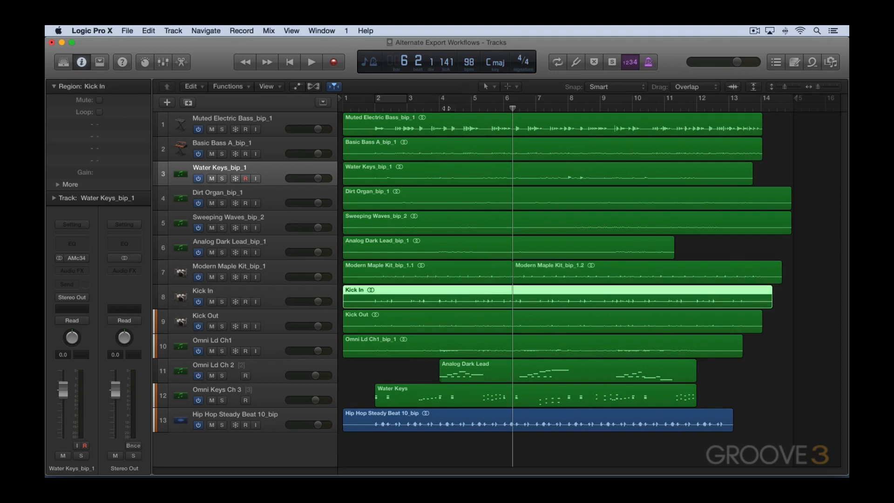
{"action": "left_click", "coordinate": [446, 108]}
{"action": "key", "text": "super+t"}
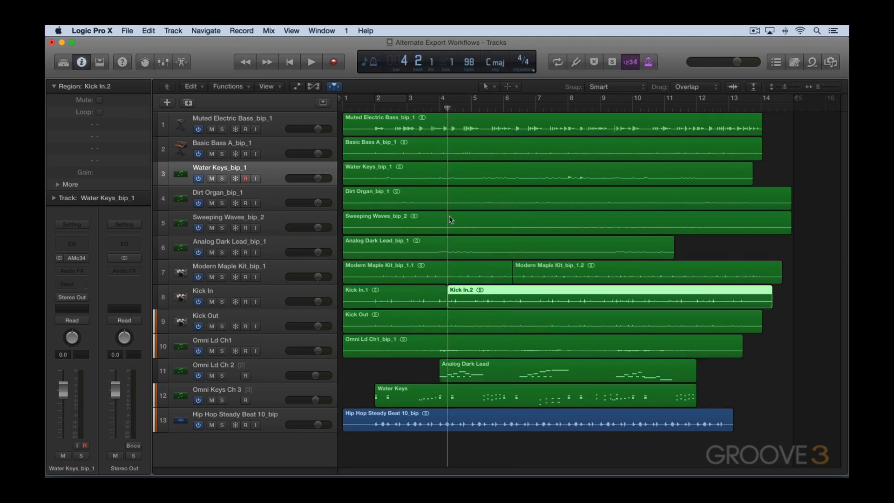
{"action": "left_click", "coordinate": [498, 344]}
{"action": "left_click", "coordinate": [594, 108]}
{"action": "key", "text": "super+t"}
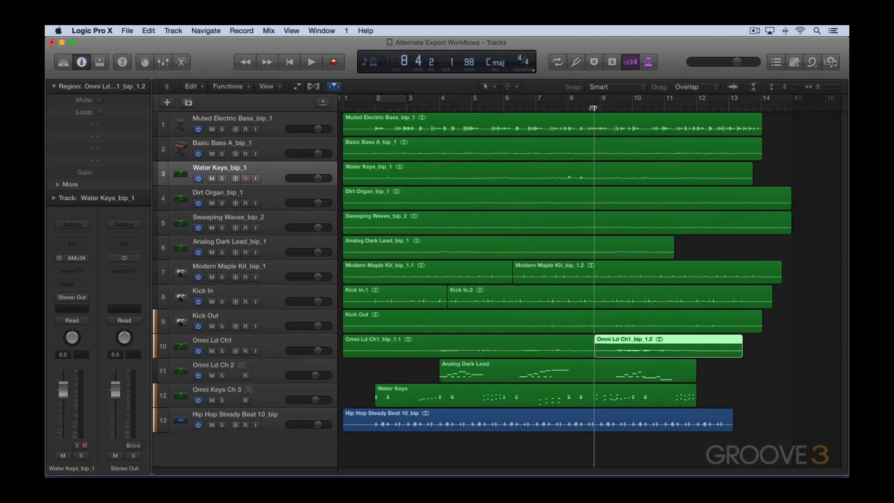
Step: Review the Bounce Regions In Place options for the first Kick In region, and cancel the bounce
{"action": "left_click", "coordinate": [390, 298]}
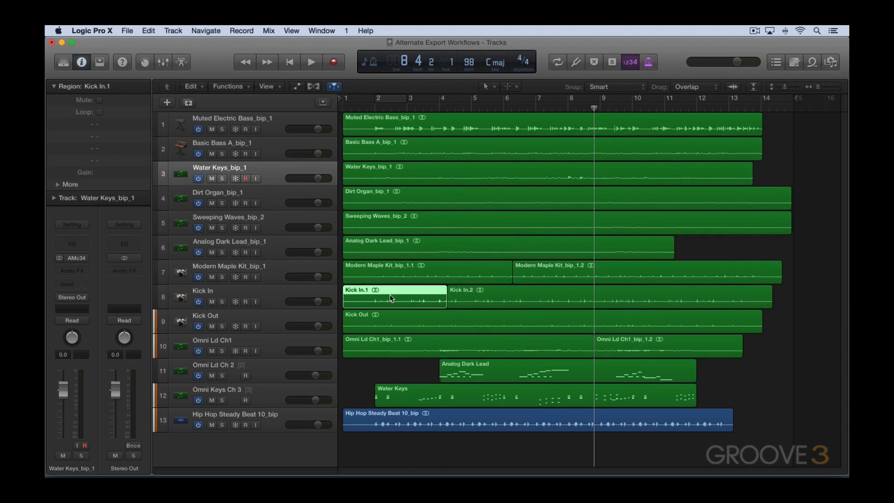
{"action": "left_click", "coordinate": [127, 30]}
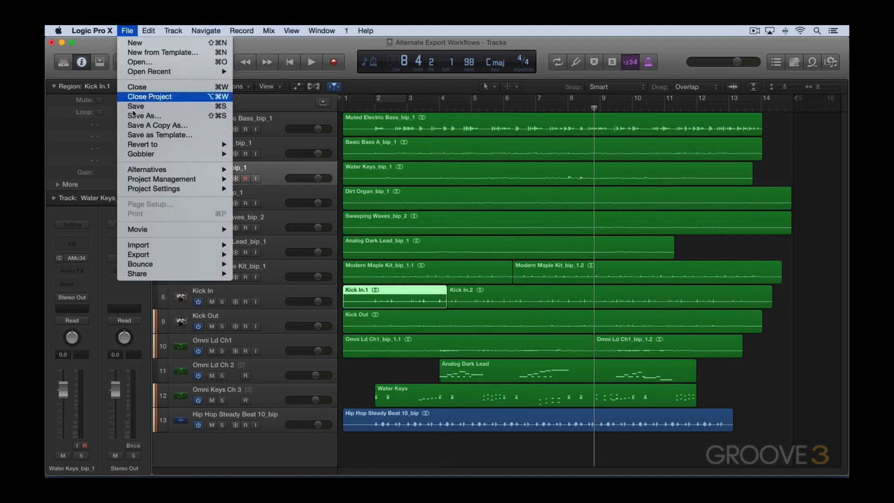
{"action": "mouse_move", "coordinate": [230, 274]}
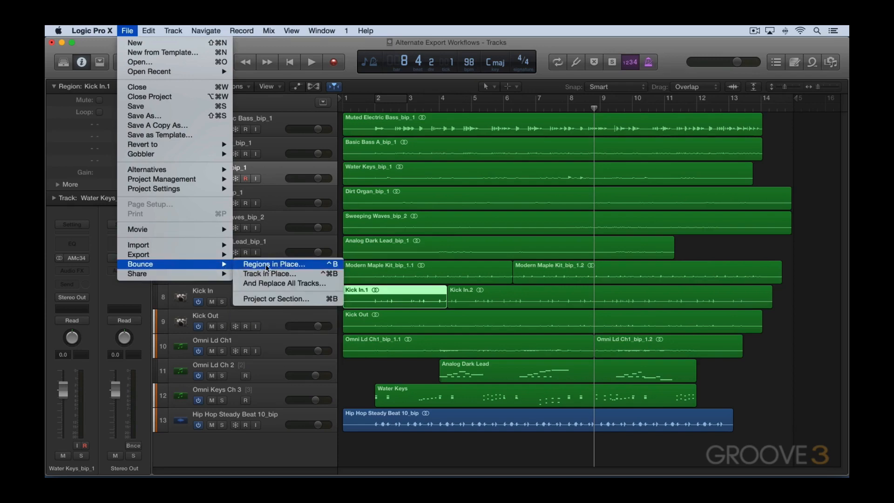
{"action": "left_click", "coordinate": [266, 265]}
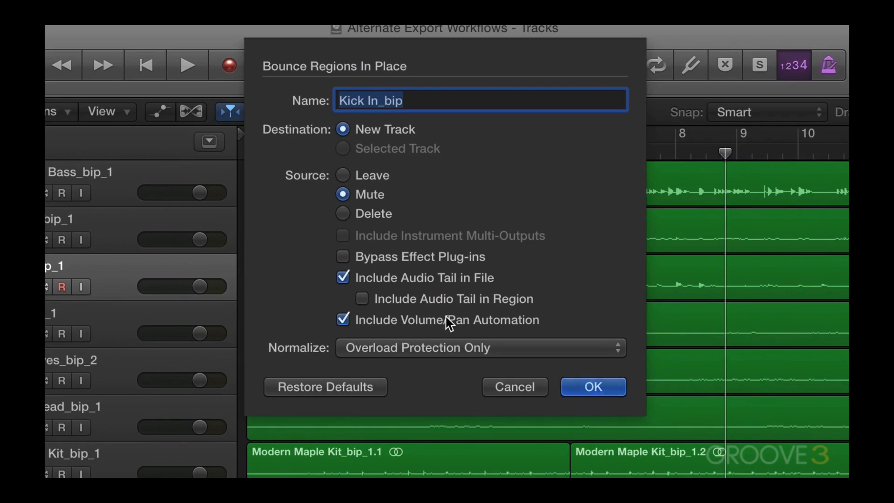
{"action": "left_click", "coordinate": [517, 387]}
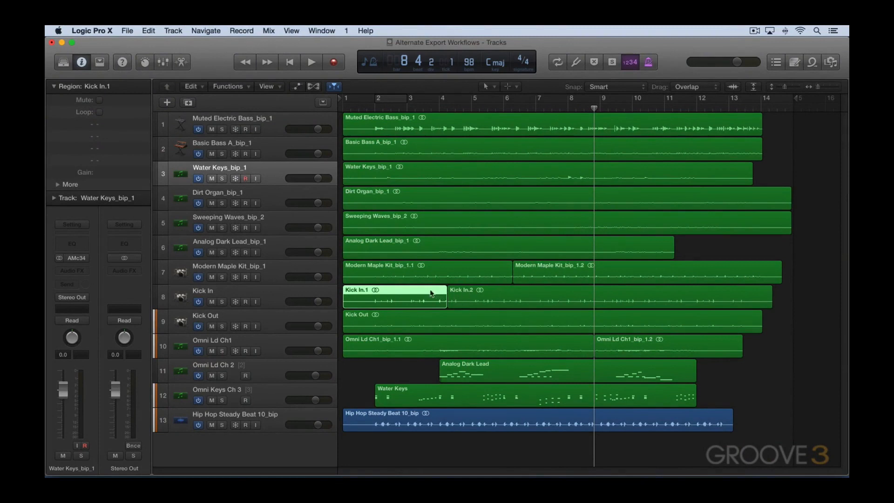
Step: Select both Kick In regions, the Sweeping Waves region and the first Modern Maple Kit region together
{"action": "left_click", "coordinate": [485, 292]}
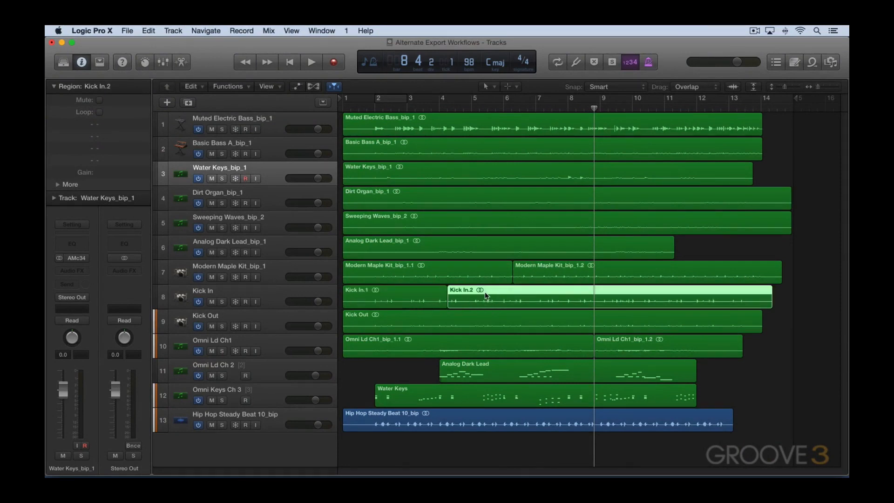
{"action": "left_click", "coordinate": [429, 294], "text": "shift"}
{"action": "left_click", "coordinate": [409, 223], "text": "shift"}
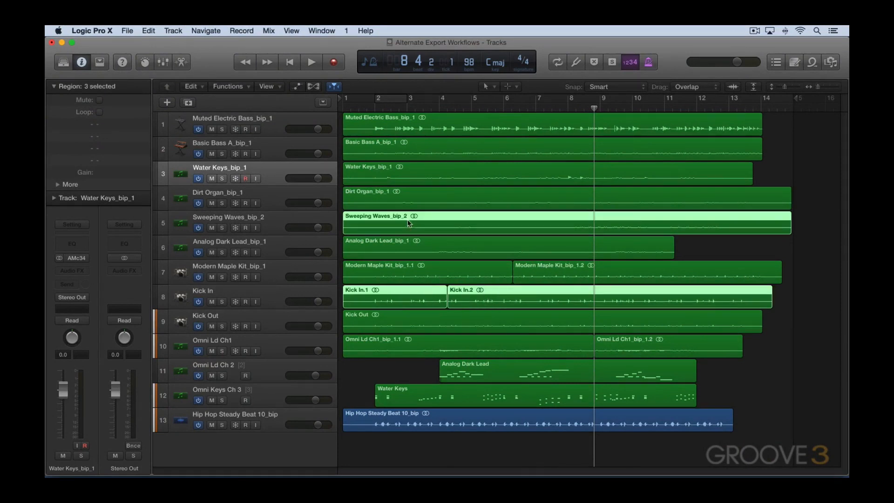
{"action": "left_click", "coordinate": [408, 246], "text": "shift"}
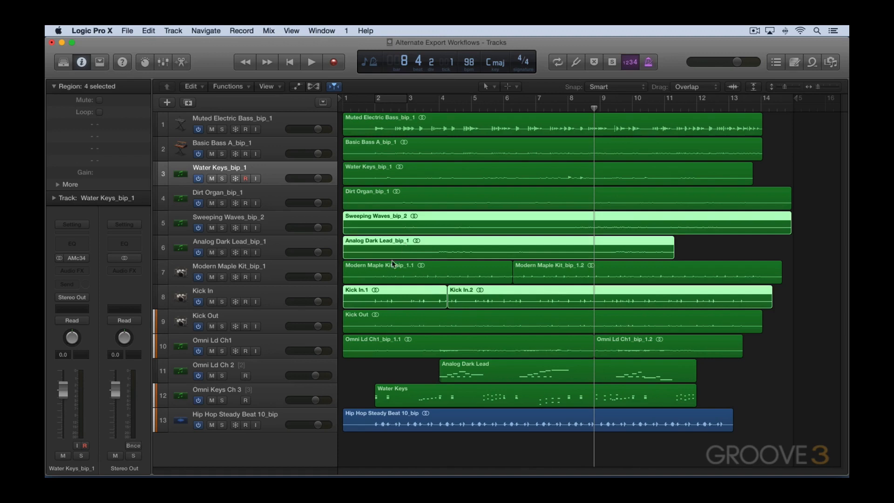
{"action": "left_click", "coordinate": [402, 245], "text": "shift"}
{"action": "left_click", "coordinate": [407, 269], "text": "shift"}
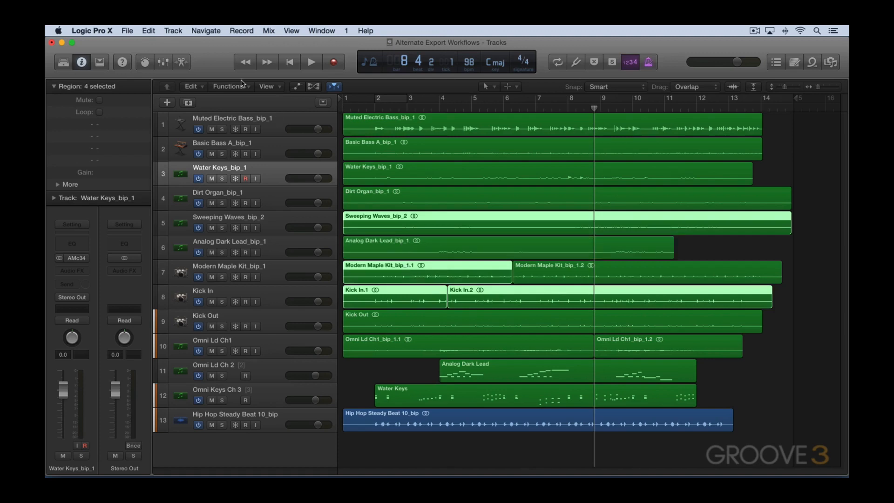
Step: Bounce the selected regions in place to a new track named Merged, muting the source regions
{"action": "right_click", "coordinate": [438, 268]}
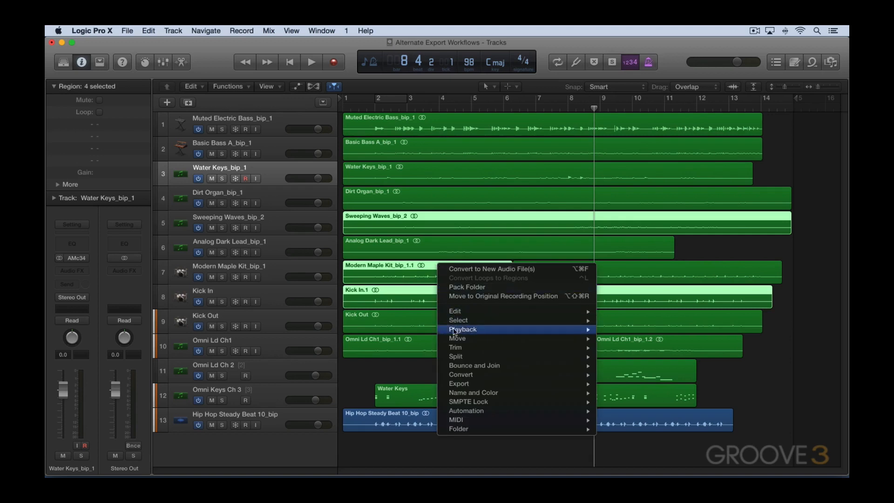
{"action": "mouse_move", "coordinate": [461, 367]}
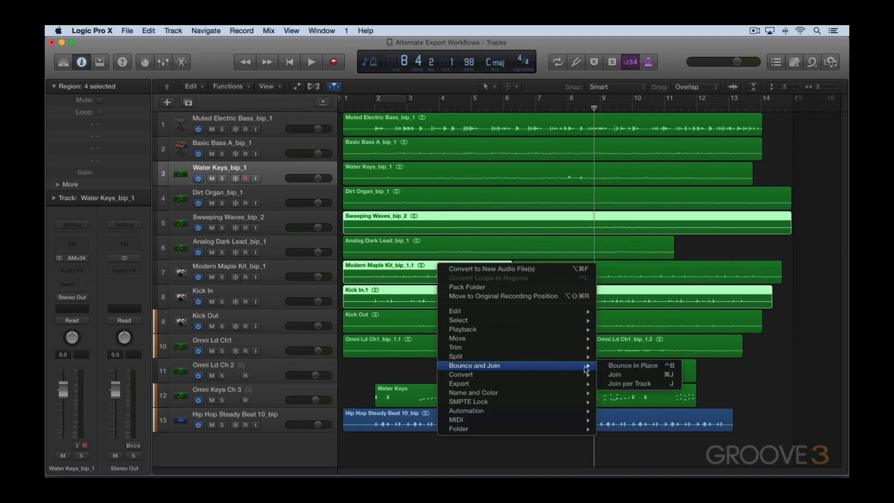
{"action": "left_click", "coordinate": [127, 31]}
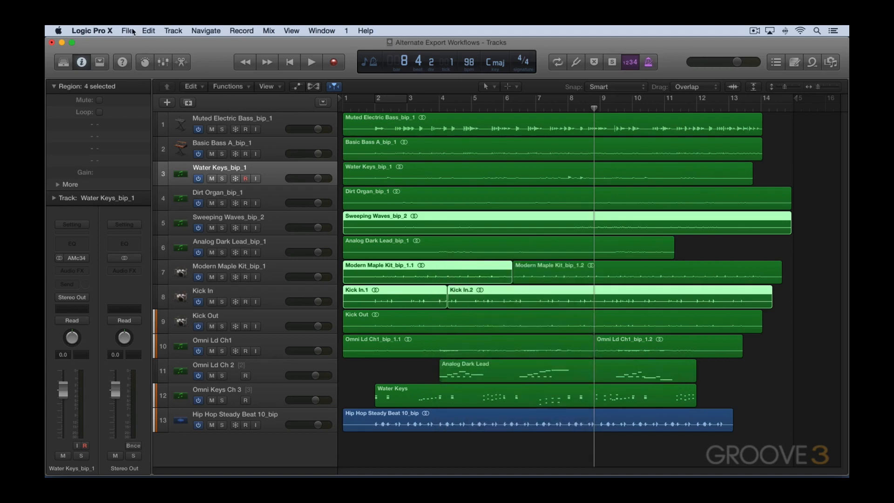
{"action": "left_click", "coordinate": [133, 32]}
{"action": "mouse_move", "coordinate": [222, 270]}
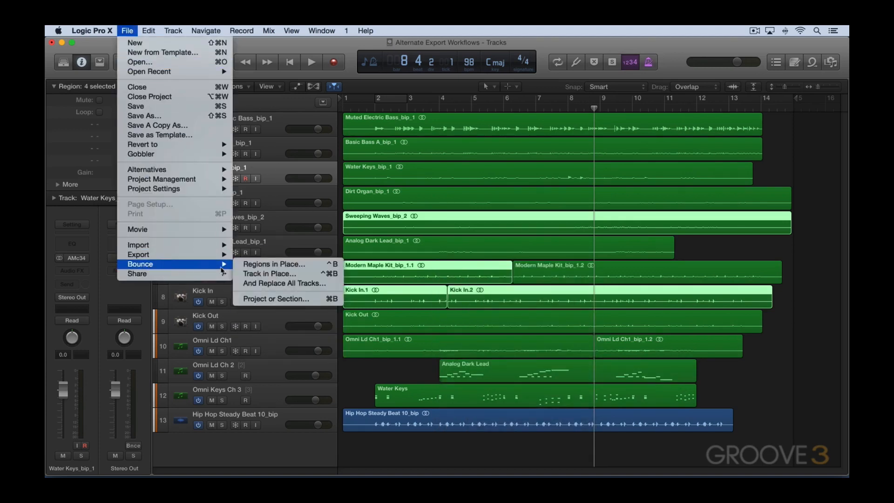
{"action": "left_click", "coordinate": [287, 267]}
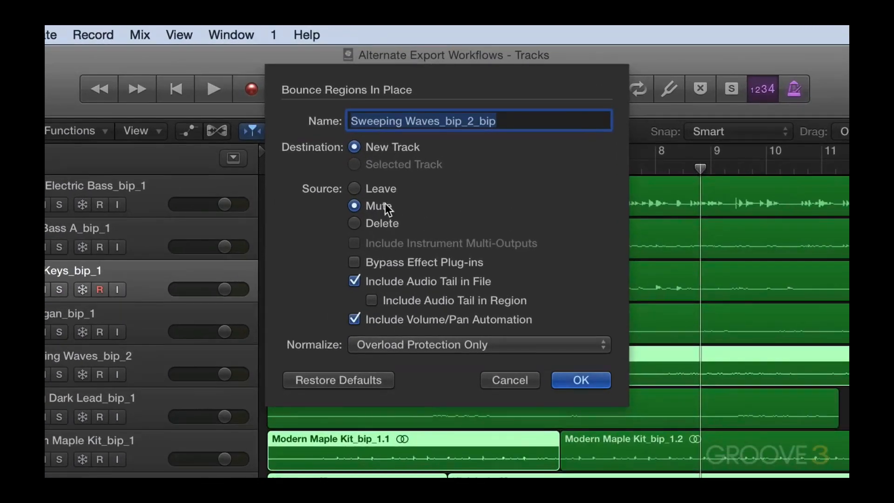
{"action": "type", "text": "Merged"}
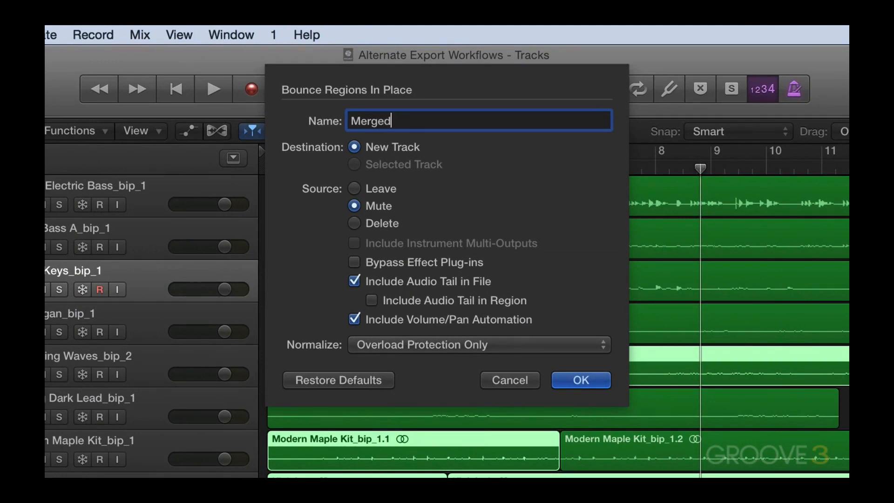
{"action": "key", "text": "Return"}
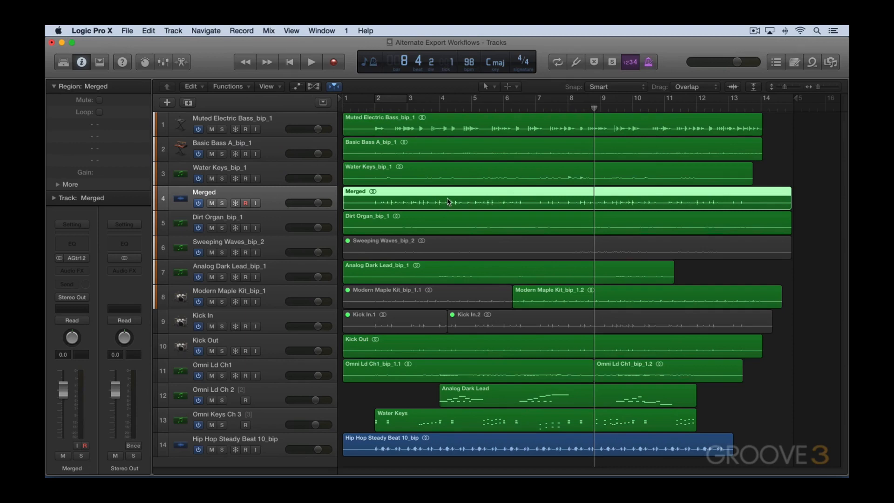
Step: Solo the Merged track, play it briefly from around bar 4, and turn its solo off again
{"action": "left_click", "coordinate": [224, 204]}
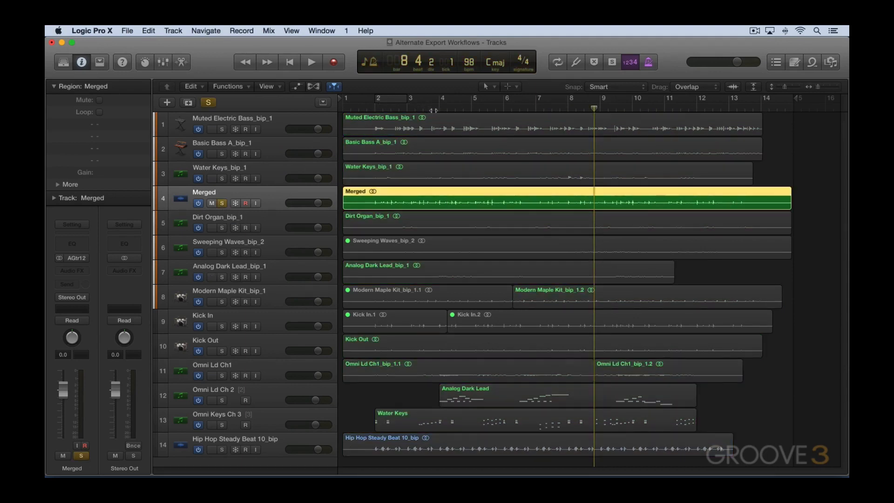
{"action": "left_click", "coordinate": [437, 109]}
{"action": "key", "text": "space"}
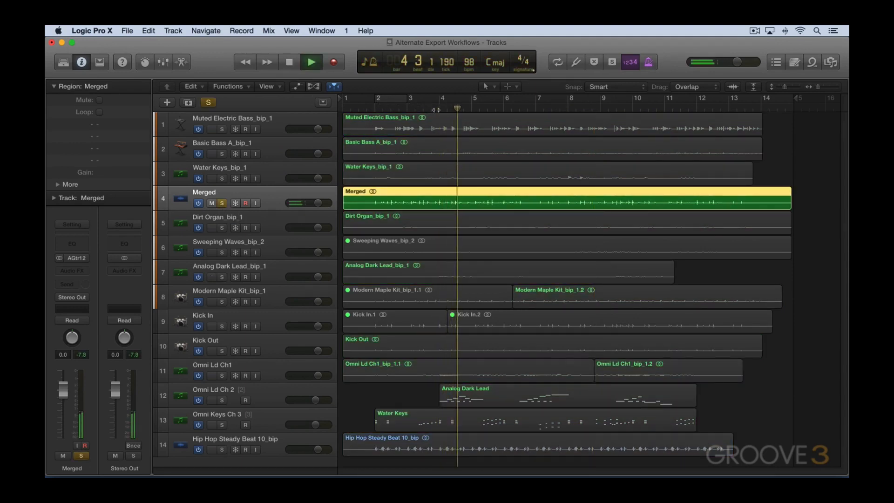
{"action": "key", "text": "space"}
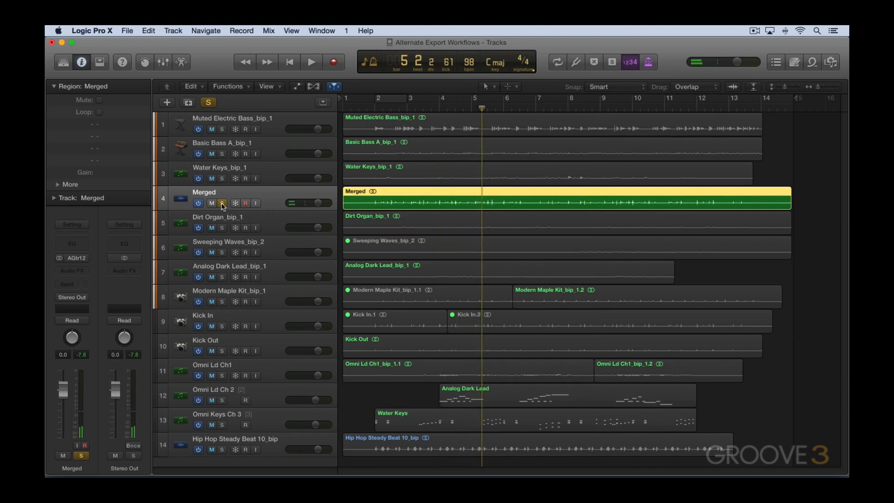
{"action": "left_click", "coordinate": [222, 203]}
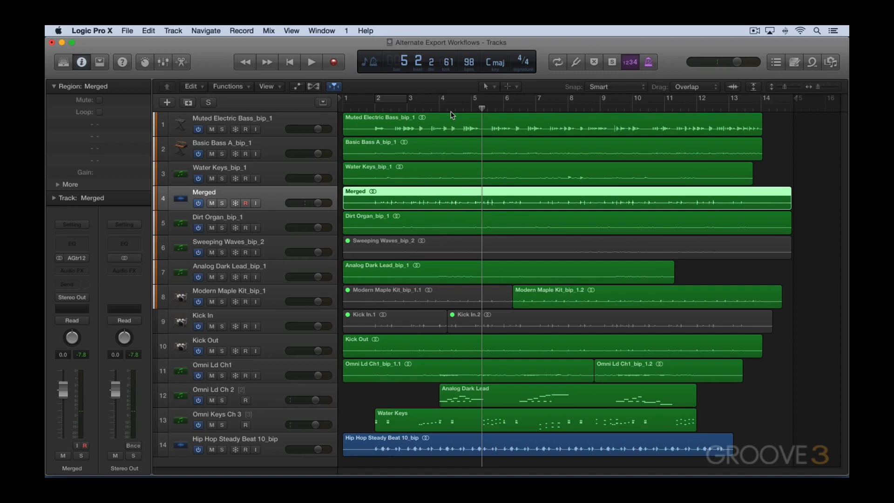
Step: Split the bounced Analog Dark Lead region at bar 9
{"action": "left_click", "coordinate": [479, 271]}
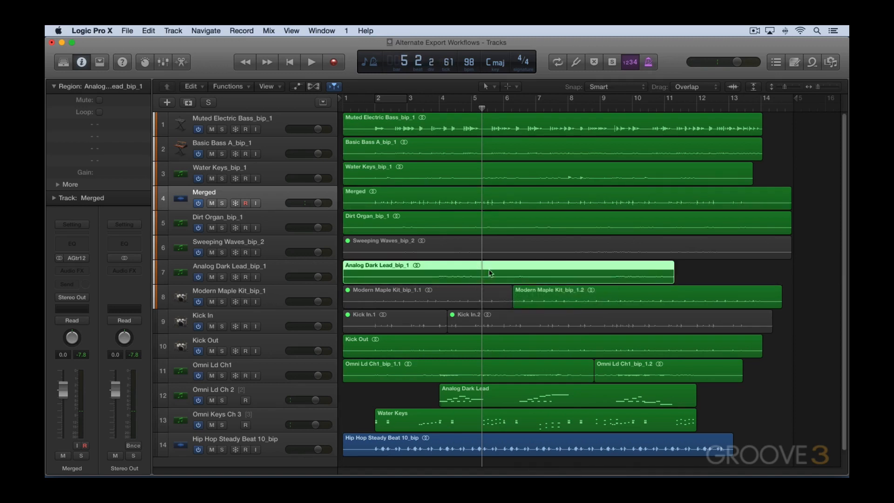
{"action": "left_click", "coordinate": [601, 107]}
{"action": "key", "text": "super+t"}
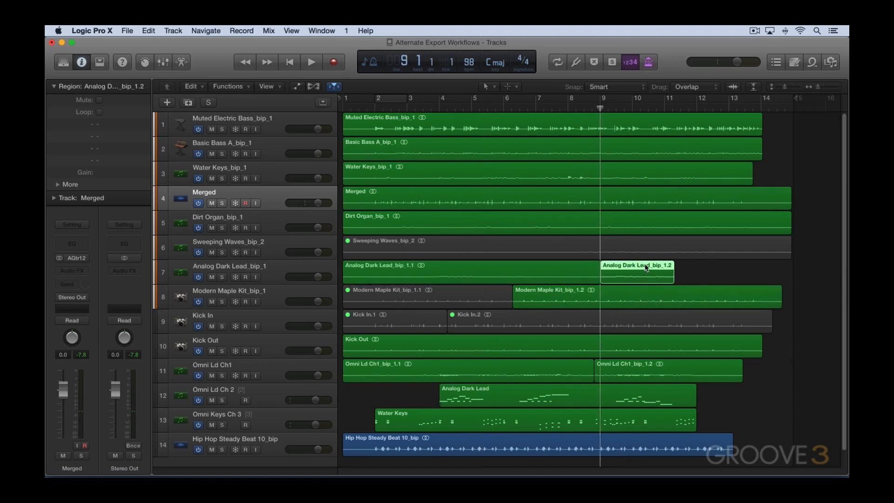
Step: Review the Region as Audio File export options for the second Analog Dark Lead region, cancel, and select the second Modern Maple Kit region
{"action": "left_click", "coordinate": [127, 31]}
{"action": "mouse_move", "coordinate": [149, 256]}
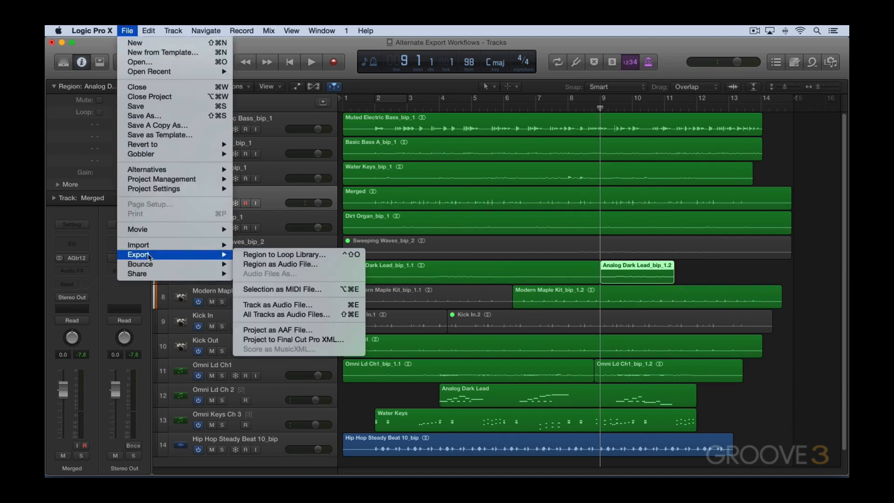
{"action": "left_click", "coordinate": [269, 265]}
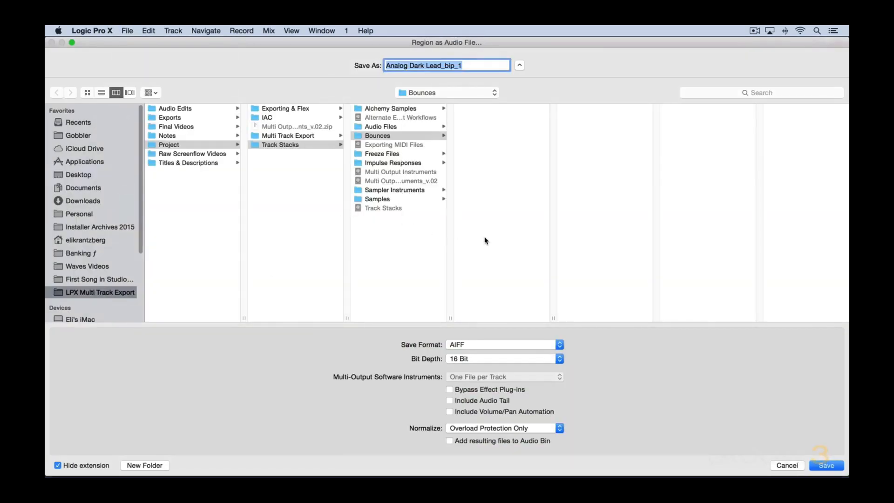
{"action": "left_click", "coordinate": [792, 464]}
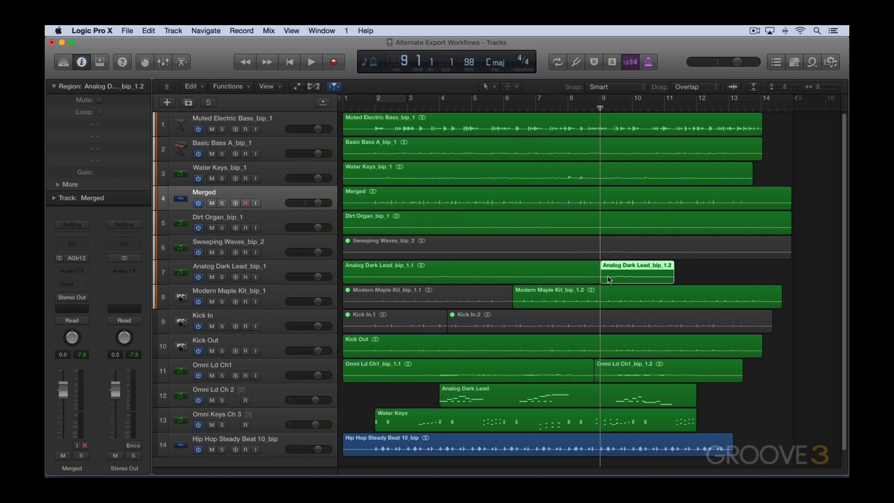
{"action": "left_click", "coordinate": [578, 296]}
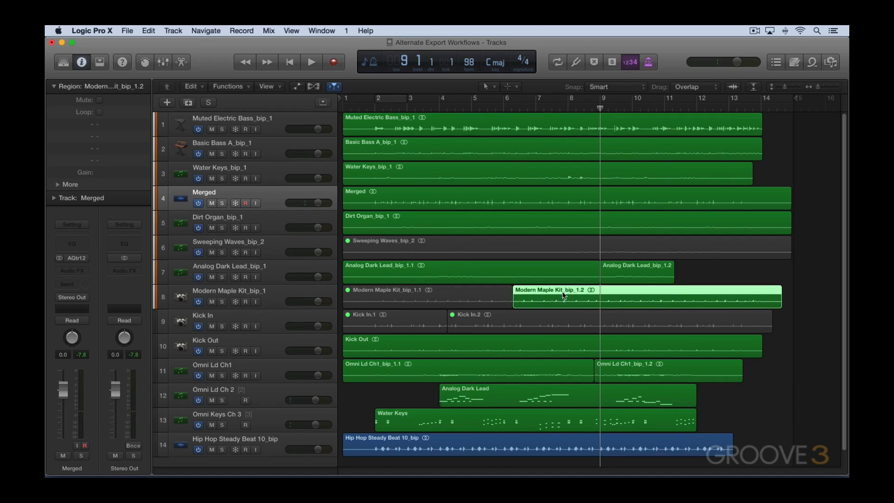
Step: Review the Move File(s) export and its destination chooser for the second Modern Maple Kit region, and cancel it
{"action": "right_click", "coordinate": [563, 294]}
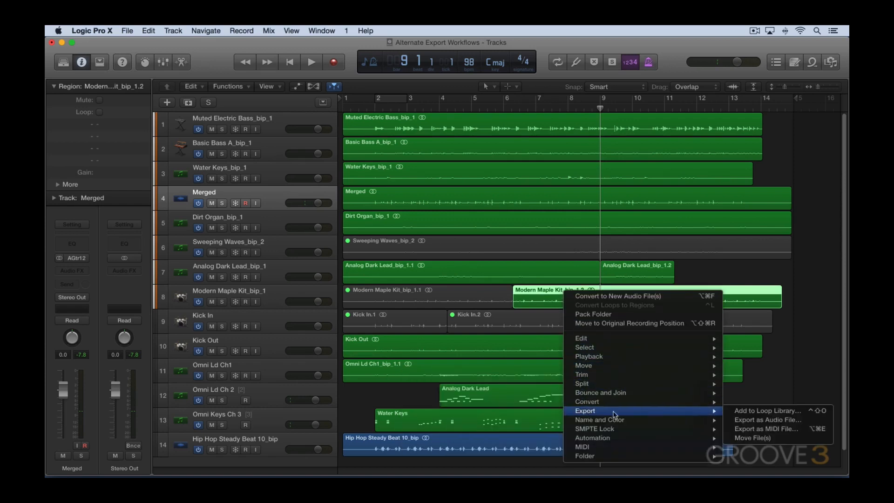
{"action": "left_click", "coordinate": [750, 439]}
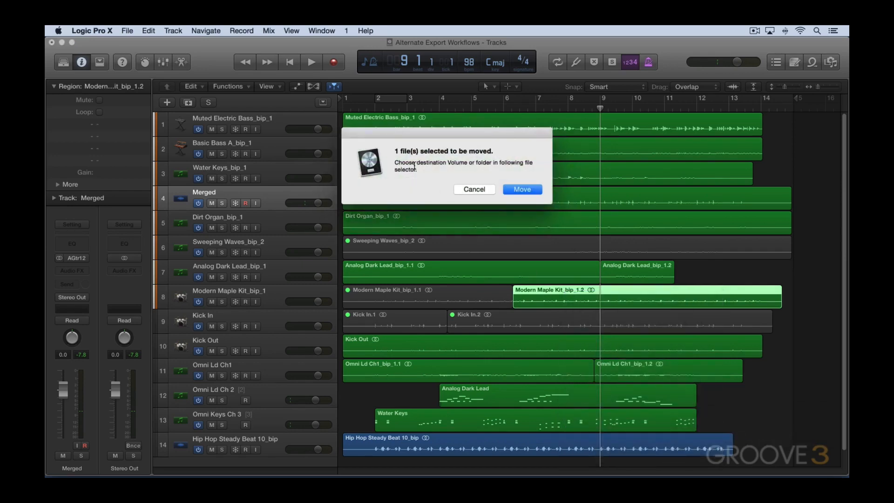
{"action": "left_click", "coordinate": [529, 191]}
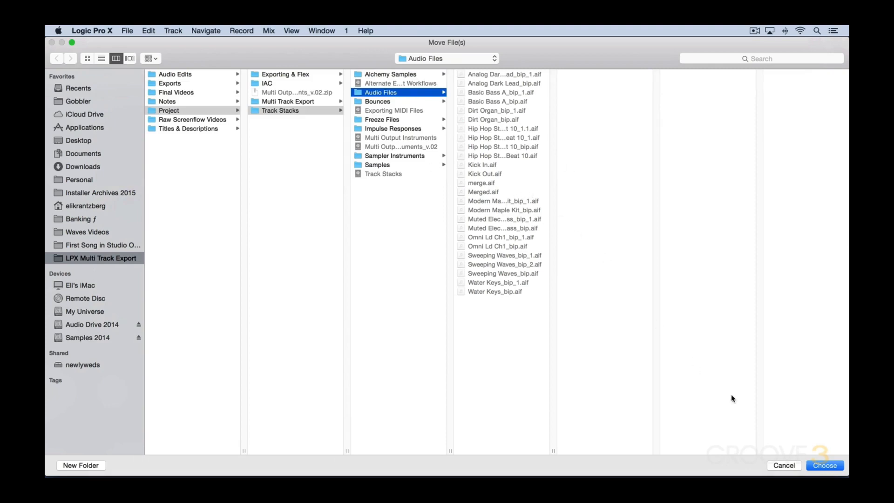
{"action": "left_click", "coordinate": [782, 466]}
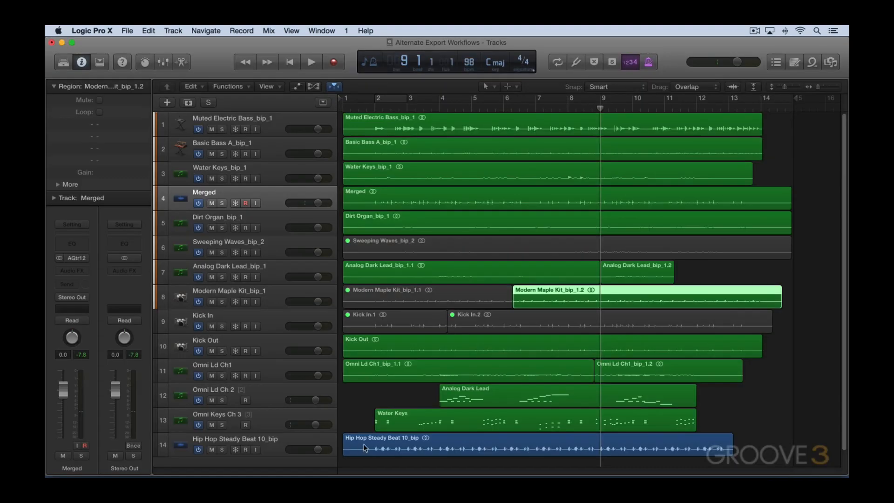
Step: Split the Hip Hop Steady Beat region at bar 9 and at bar 6
{"action": "left_click", "coordinate": [398, 442]}
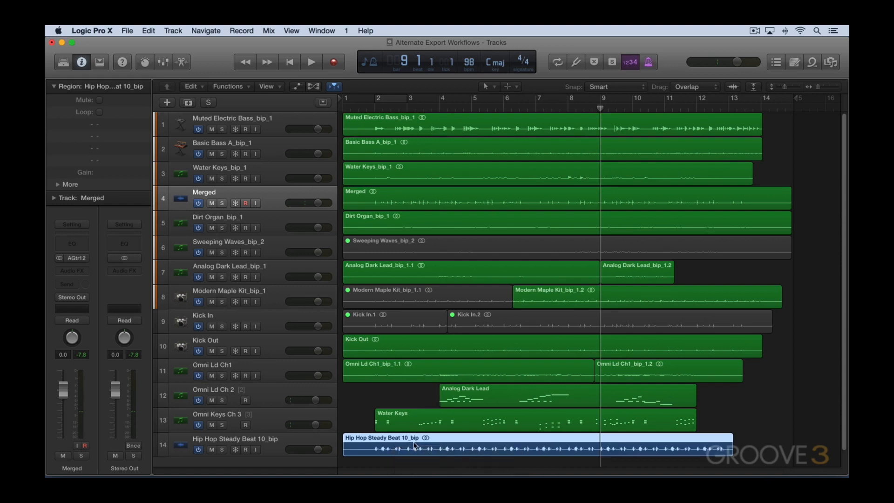
{"action": "key", "text": "super+t"}
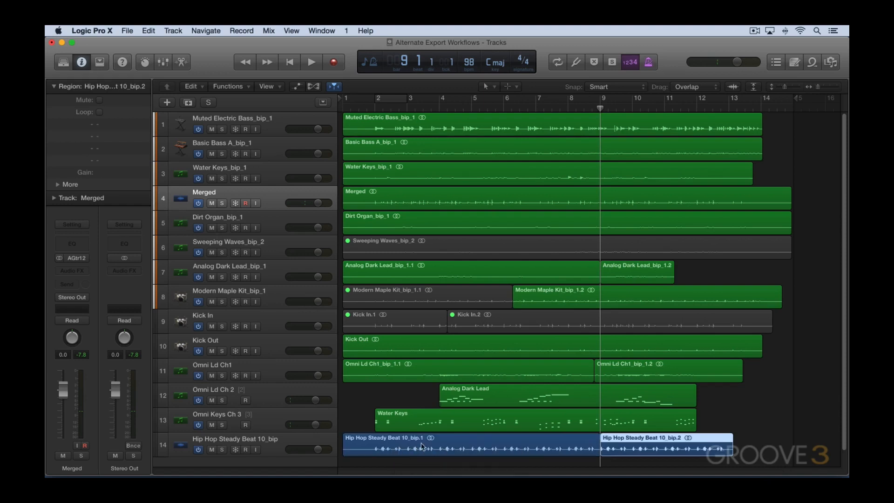
{"action": "left_click", "coordinate": [506, 109]}
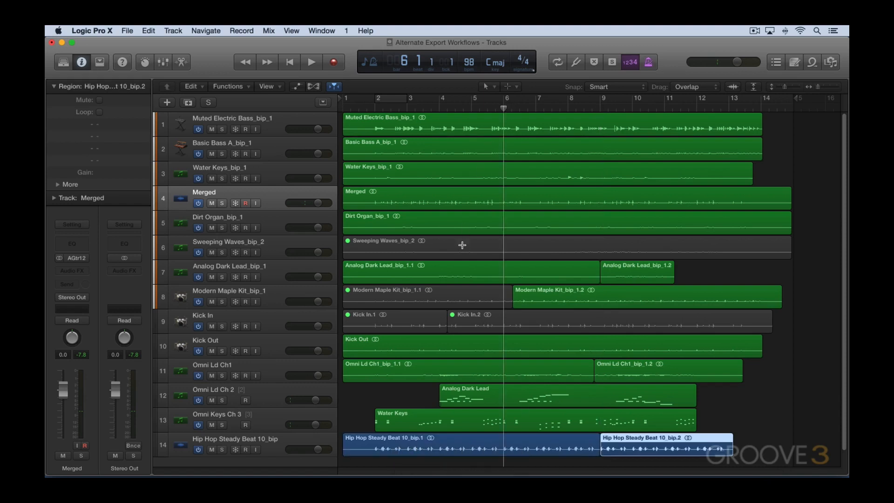
{"action": "key", "text": "super+t"}
{"action": "left_click", "coordinate": [471, 444]}
{"action": "key", "text": "super+t"}
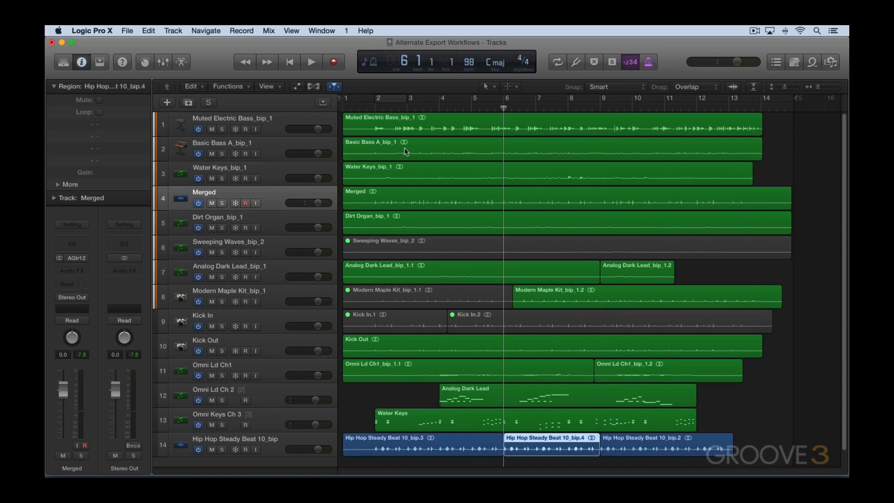
Step: Split the first Hip Hop piece at bar 3 beat 2, and move the last piece to bar 11 and the one before it to about bar 6 beat 4
{"action": "left_click", "coordinate": [413, 110]}
{"action": "left_click", "coordinate": [401, 442]}
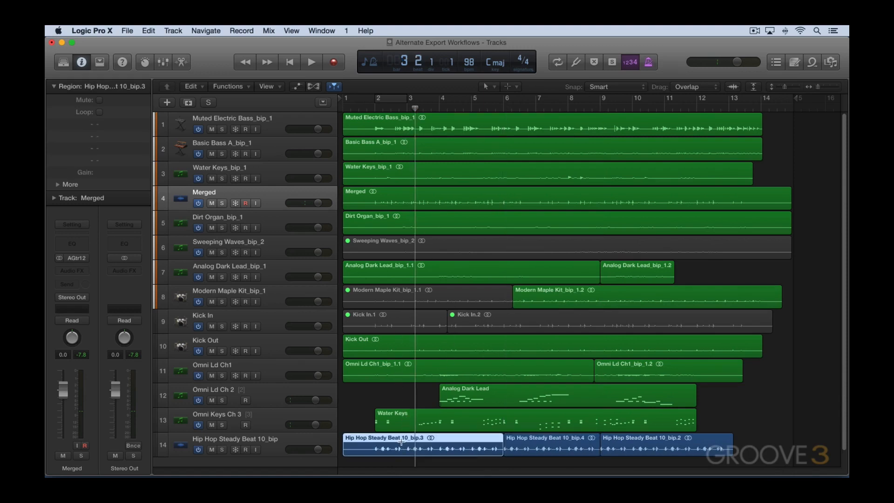
{"action": "key", "text": "super+t"}
{"action": "left_click_drag", "start_coordinate": [629, 447], "coordinate": [693, 447]}
{"action": "left_click_drag", "start_coordinate": [592, 446], "coordinate": [617, 446]}
Step: Select all four Hip Hop Steady Beat pieces, check how many files the Move File(s) export would move, and cancel it
{"action": "left_click", "coordinate": [694, 449]}
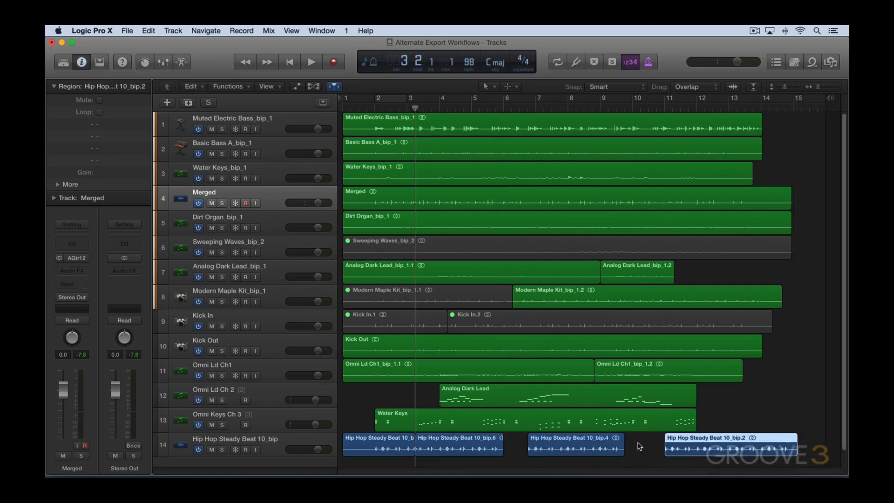
{"action": "left_click", "coordinate": [555, 446], "text": "shift"}
{"action": "left_click", "coordinate": [415, 446], "text": "shift"}
{"action": "left_click", "coordinate": [389, 447], "text": "shift"}
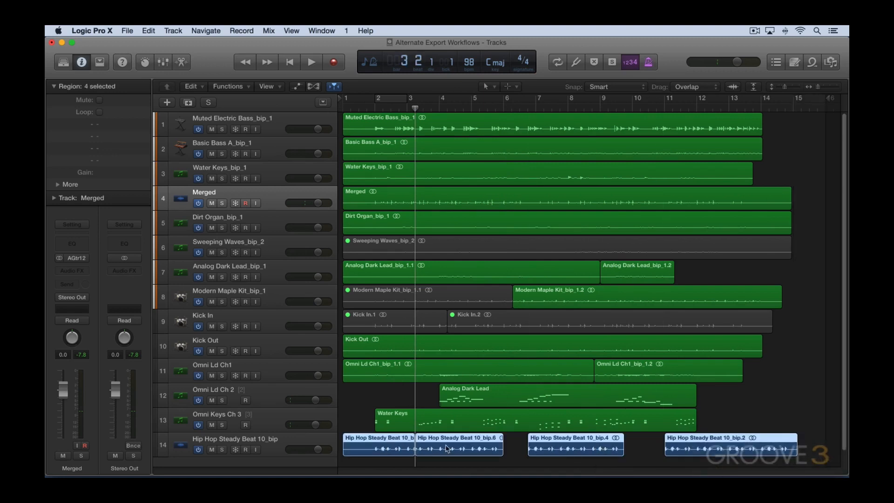
{"action": "right_click", "coordinate": [446, 449]}
{"action": "mouse_move", "coordinate": [596, 421]}
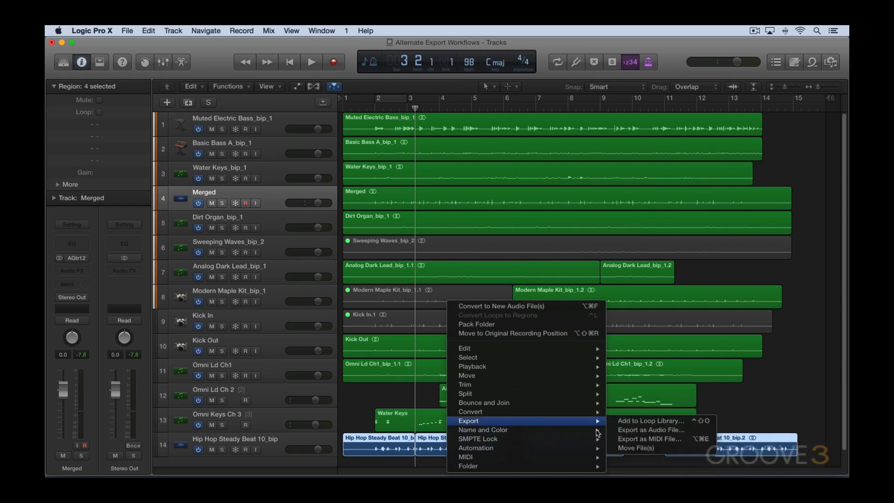
{"action": "left_click", "coordinate": [636, 448]}
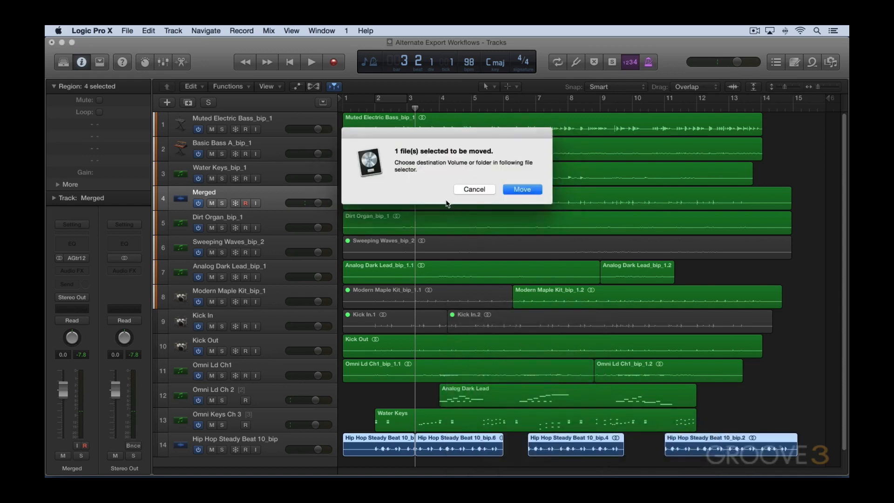
{"action": "left_click", "coordinate": [482, 190]}
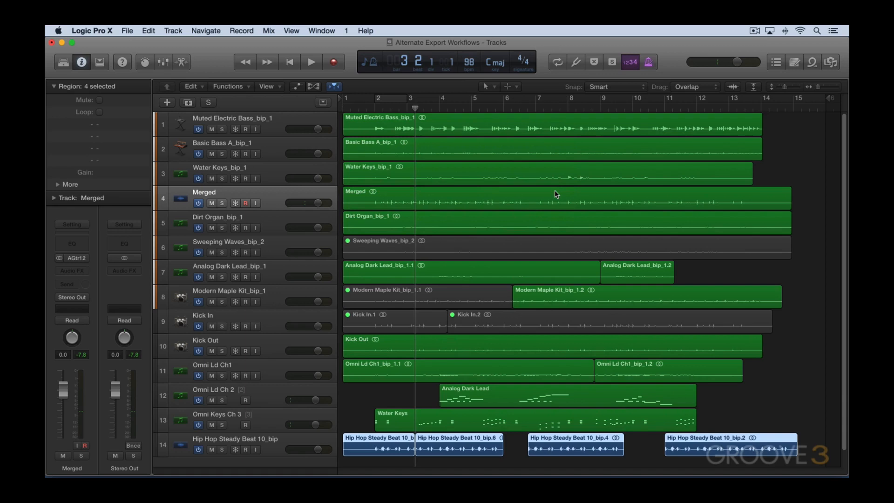
Step: Show the project's audio file list with all file entries collapsed
{"action": "key", "text": "f"}
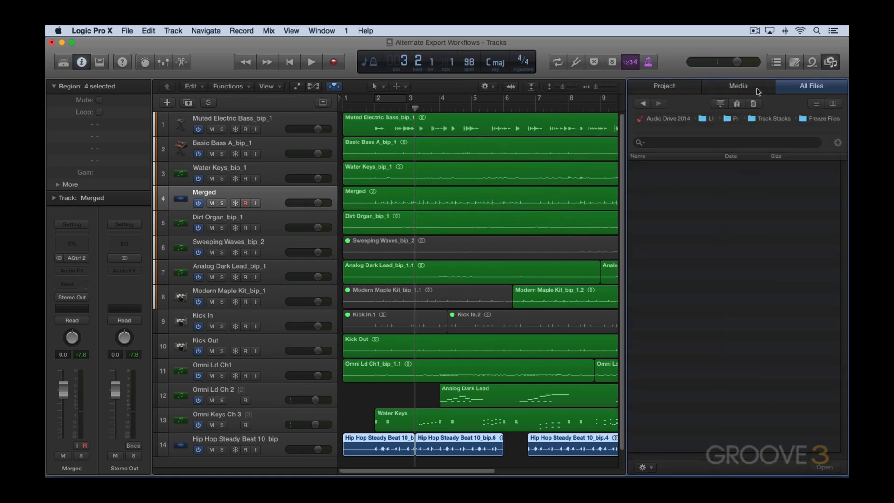
{"action": "left_click", "coordinate": [672, 88]}
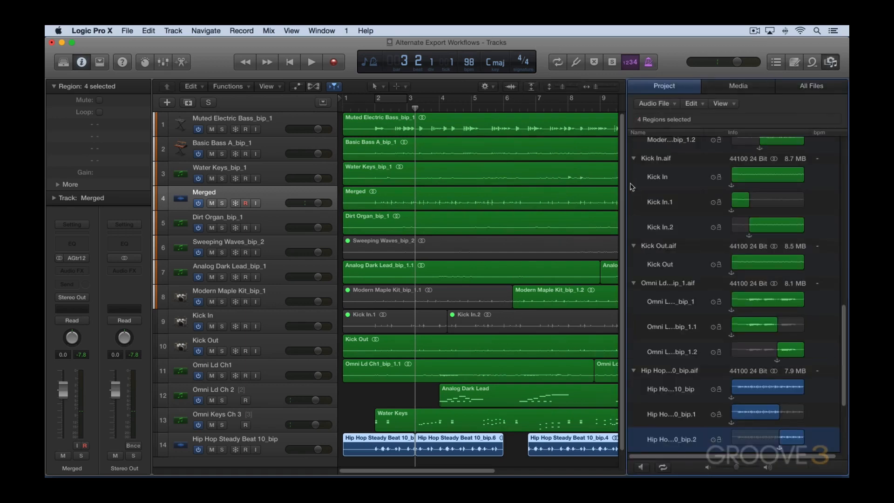
{"action": "left_click", "coordinate": [635, 159], "text": "alt"}
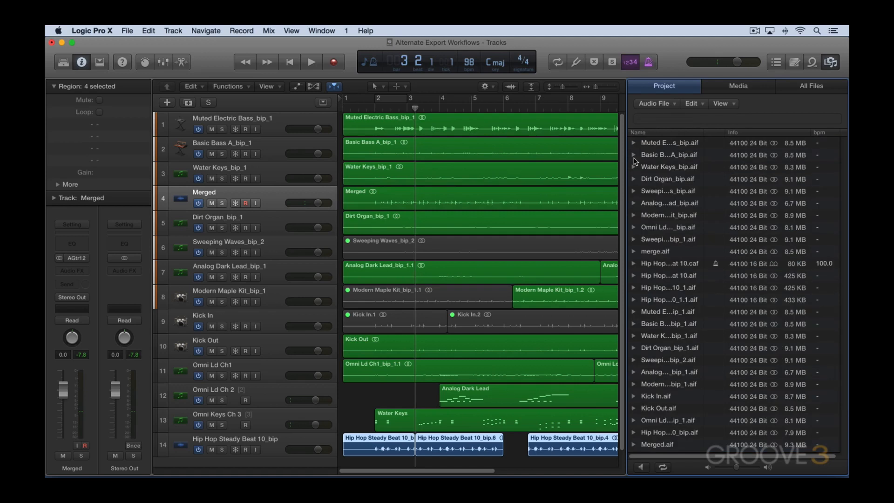
Step: Review the Move File(s) command for Analog Dark Lead_bip.aif in the project audio list, and cancel it
{"action": "left_click", "coordinate": [654, 204]}
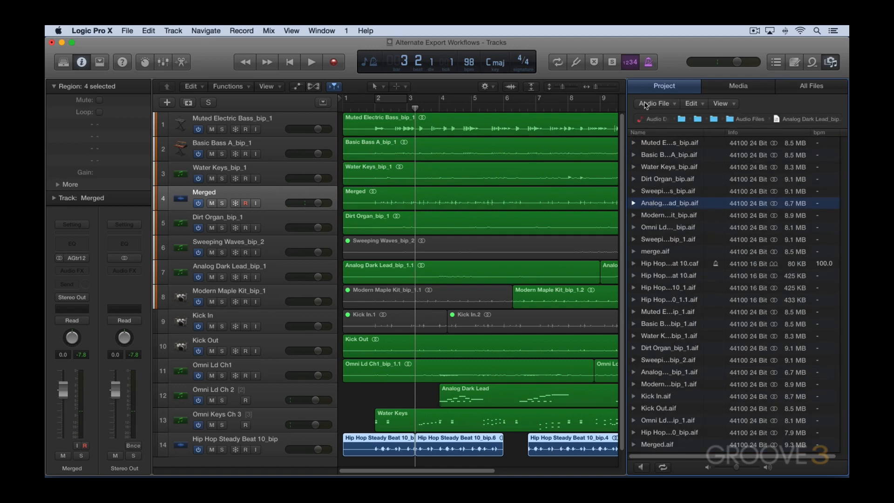
{"action": "left_click", "coordinate": [659, 104]}
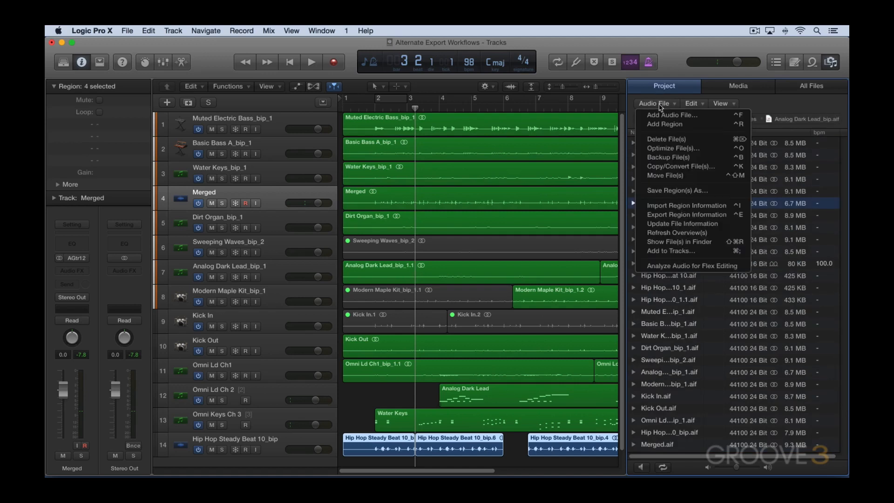
{"action": "left_click", "coordinate": [658, 176]}
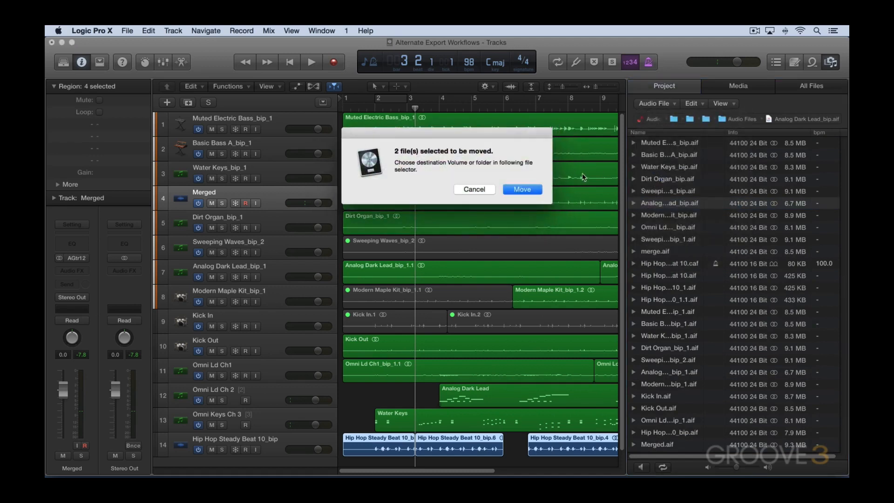
{"action": "left_click", "coordinate": [480, 190]}
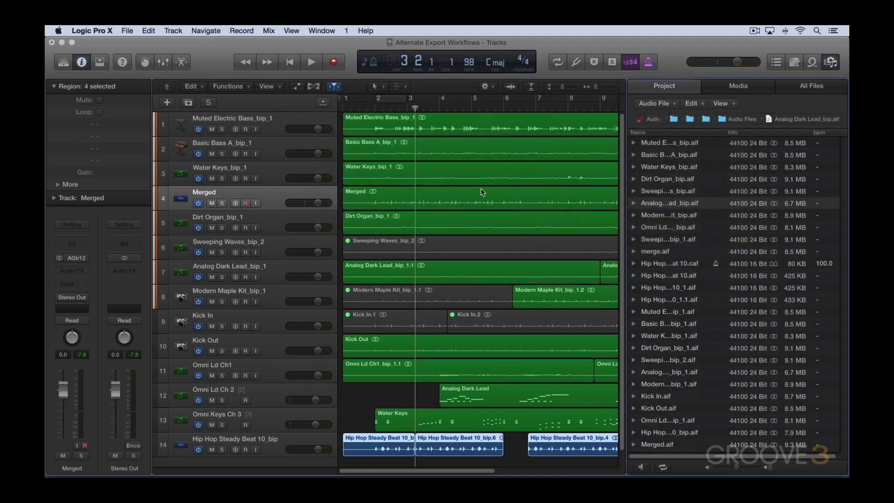
Step: Review Move File(s) for the region inside Analog Dark Lead_bip.aif, cancel it, and collapse the file entry again
{"action": "left_click", "coordinate": [634, 204]}
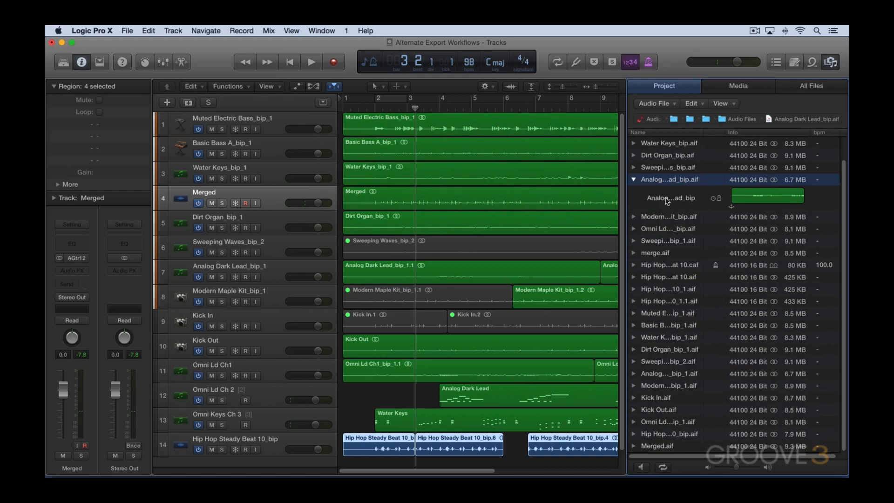
{"action": "left_click", "coordinate": [666, 199]}
{"action": "left_click", "coordinate": [655, 103]}
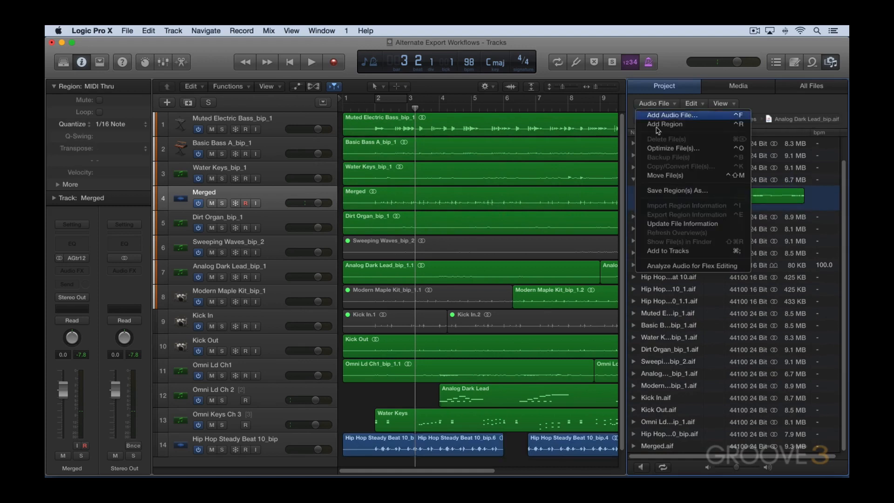
{"action": "left_click", "coordinate": [664, 176]}
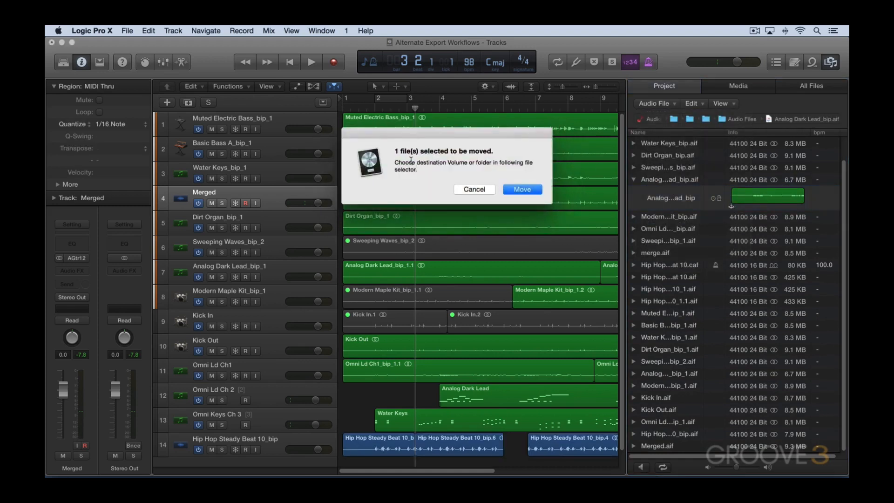
{"action": "left_click", "coordinate": [474, 189]}
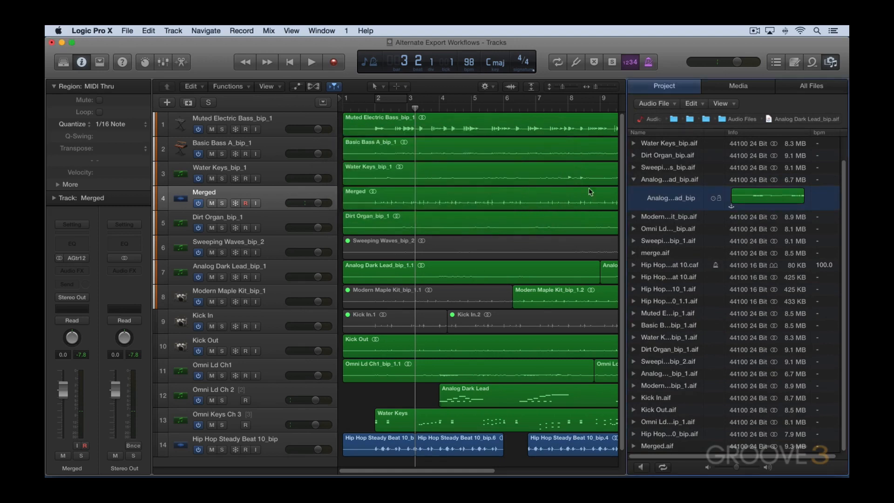
{"action": "left_click", "coordinate": [635, 180]}
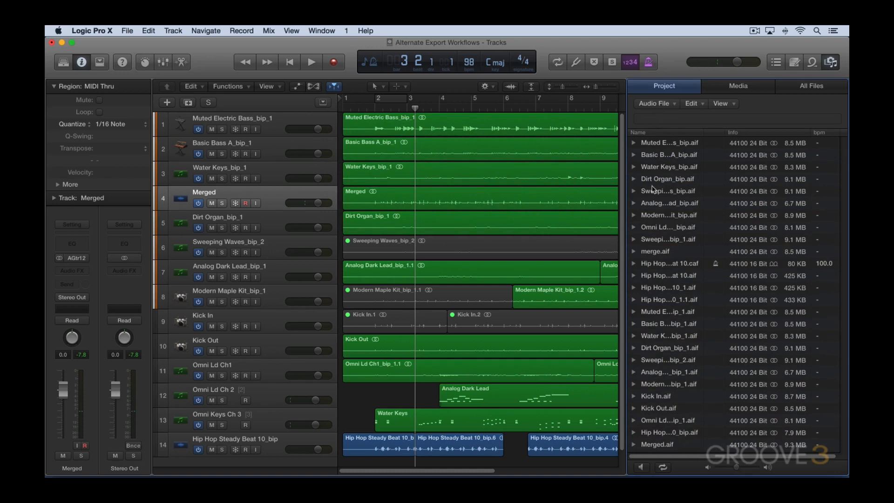
Step: Try a Copy/Convert of Dirt Organ_bip.aif with the WAVE file format, cancel it, and hide the audio file list
{"action": "left_click", "coordinate": [657, 181]}
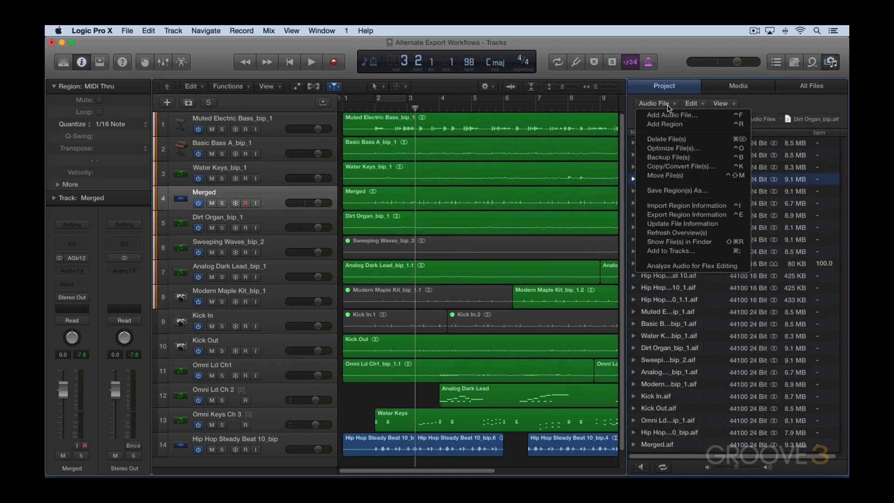
{"action": "left_click", "coordinate": [669, 105]}
{"action": "left_click", "coordinate": [667, 166]}
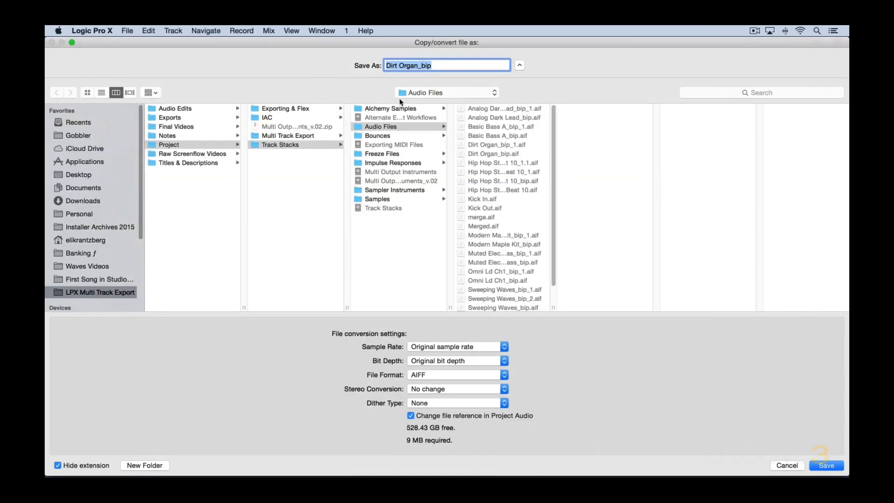
{"action": "left_click", "coordinate": [455, 375]}
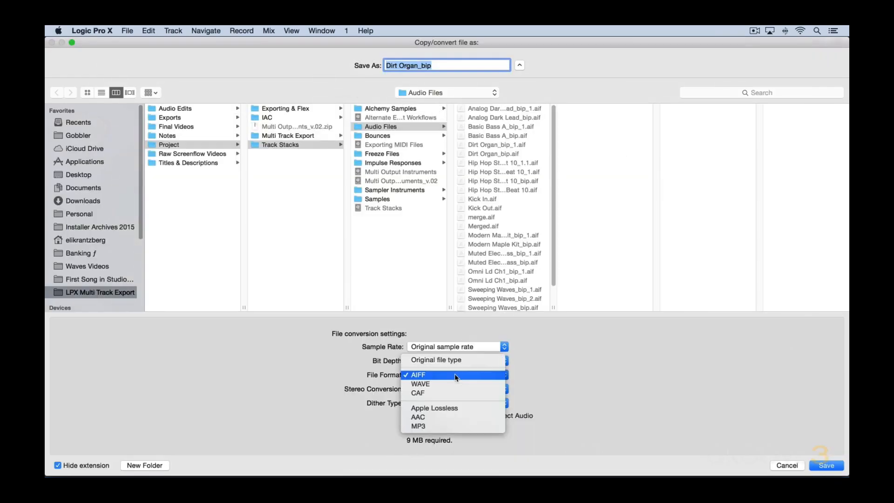
{"action": "left_click", "coordinate": [451, 381]}
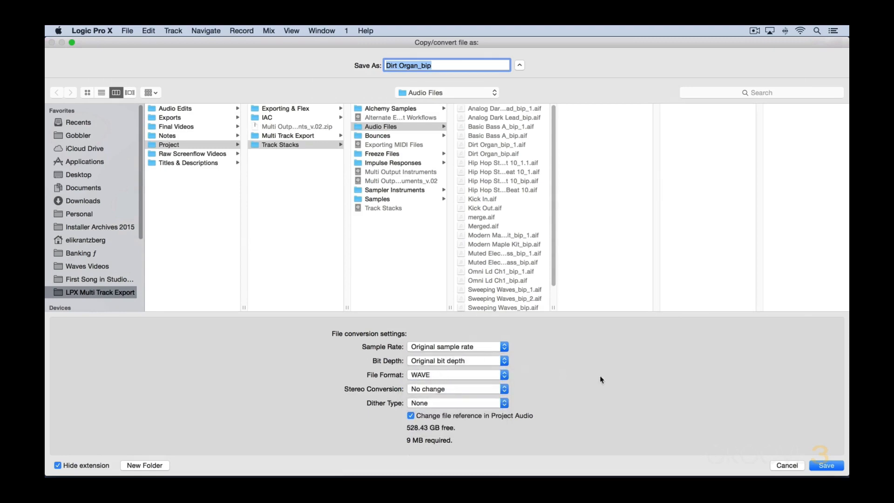
{"action": "left_click", "coordinate": [787, 465]}
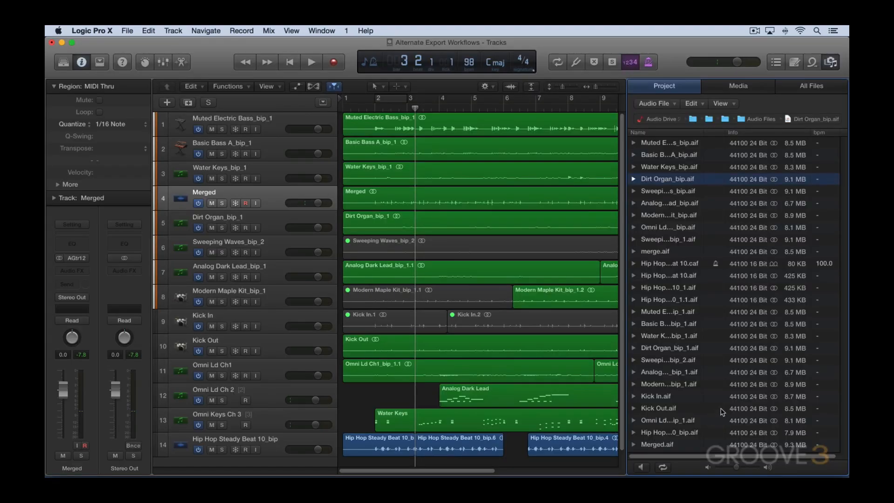
{"action": "key", "text": "f"}
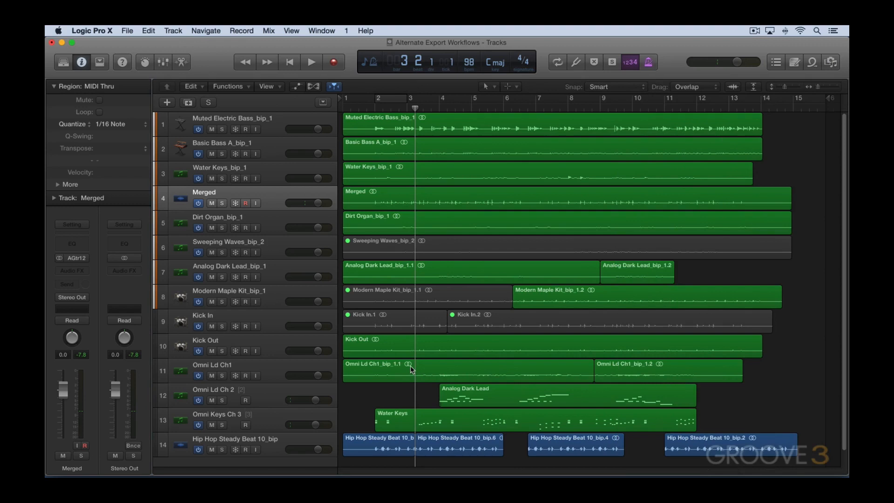
Step: Try to join the Omni Ld Ch1_bip_1.1, Kick Out and Dirt Organ_bip_1 regions, and cancel the audio mixdown
{"action": "left_click", "coordinate": [418, 367]}
{"action": "left_click", "coordinate": [458, 347], "text": "shift"}
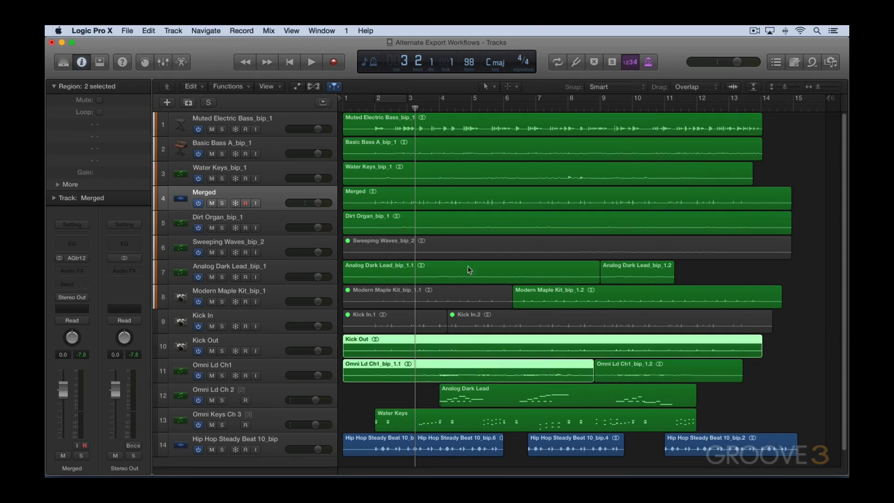
{"action": "left_click", "coordinate": [454, 221], "text": "shift"}
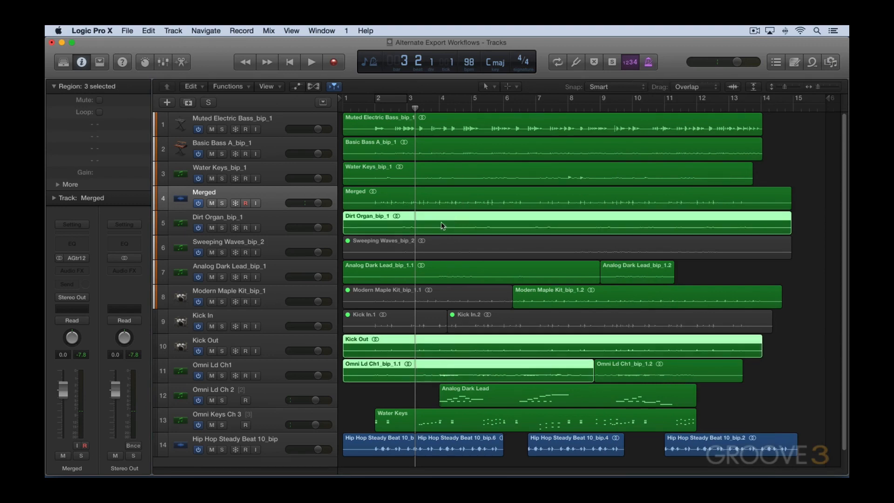
{"action": "left_click", "coordinate": [150, 30]}
{"action": "mouse_move", "coordinate": [168, 214]}
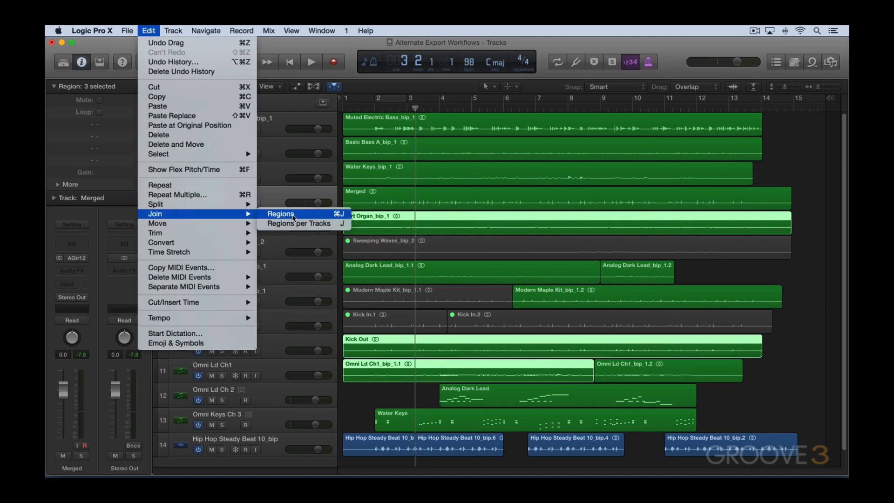
{"action": "left_click", "coordinate": [293, 218]}
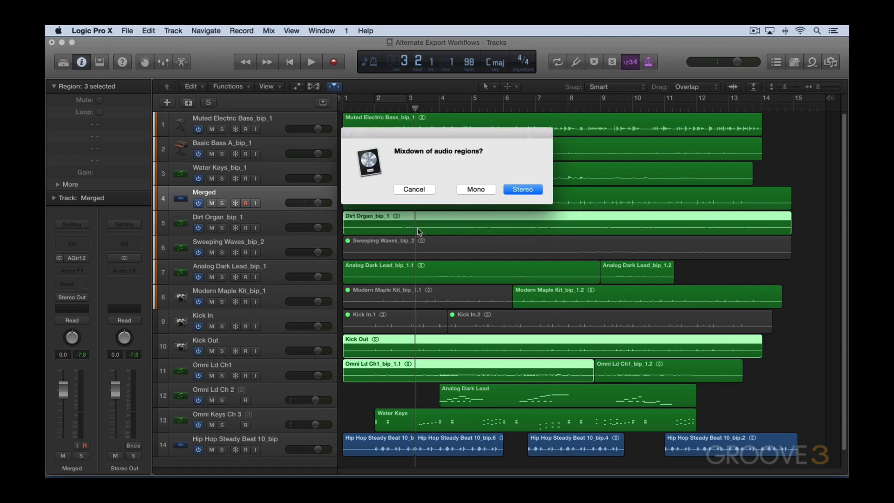
{"action": "left_click", "coordinate": [414, 189]}
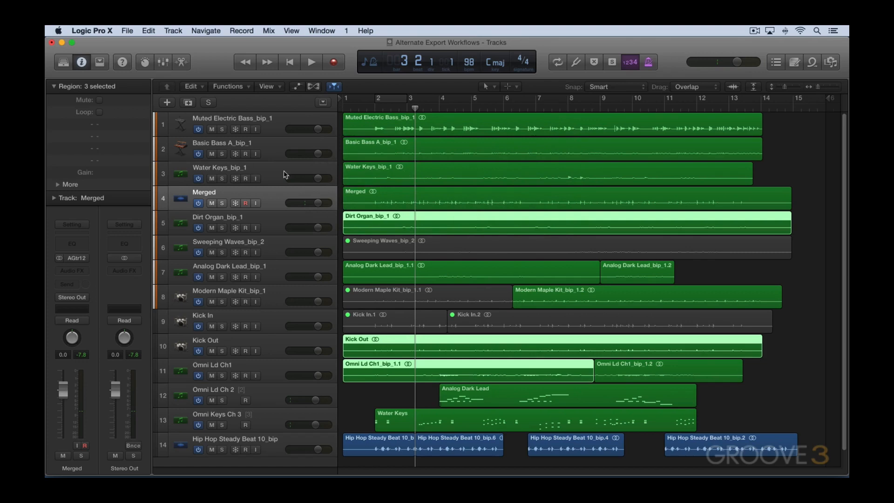
Step: Enable Freeze on the Water Keys_bip_1 track, inspect the project's Freeze Files folder, and hide the file browser
{"action": "left_click", "coordinate": [236, 179]}
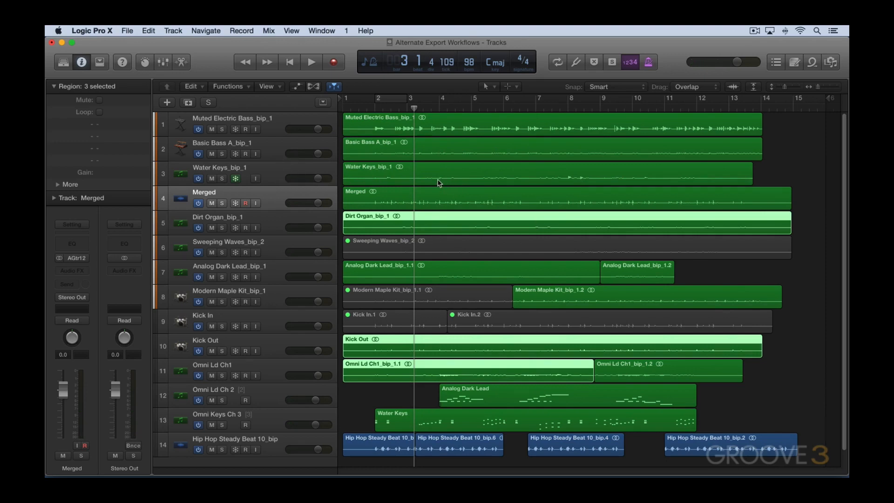
{"action": "key", "text": "f"}
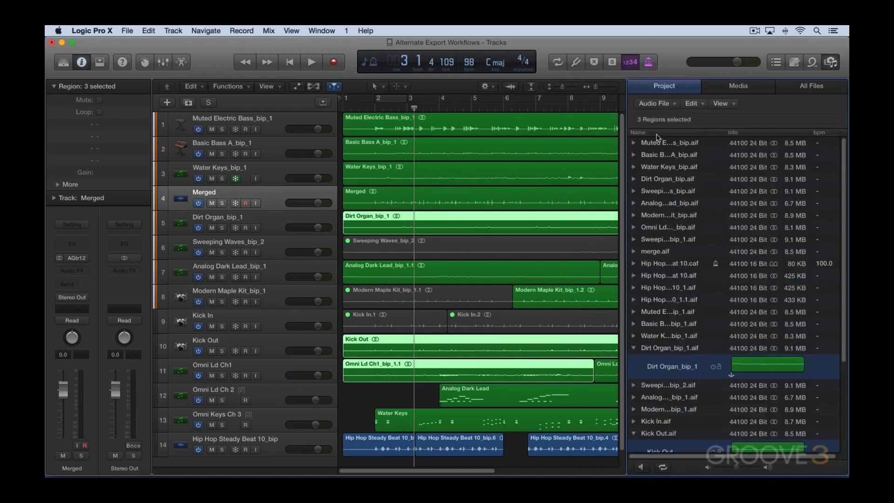
{"action": "left_click", "coordinate": [805, 87]}
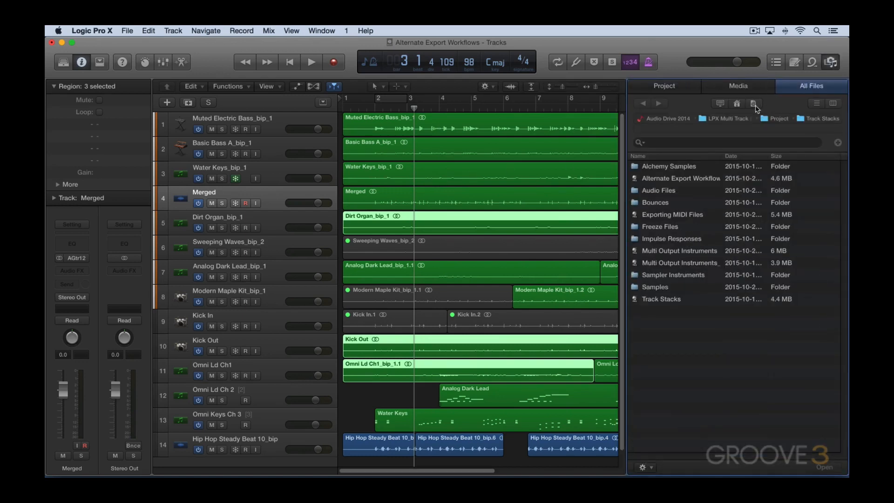
{"action": "left_click", "coordinate": [662, 228]}
{"action": "double_click", "coordinate": [662, 227]}
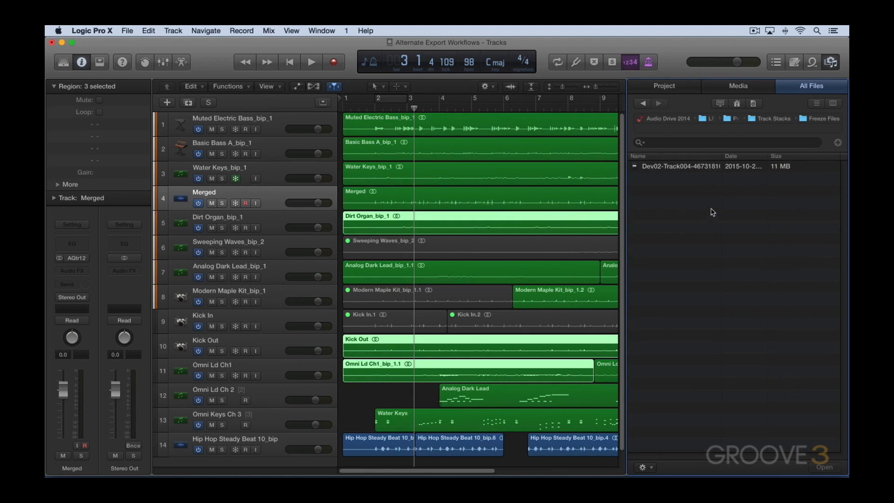
{"action": "key", "text": "f"}
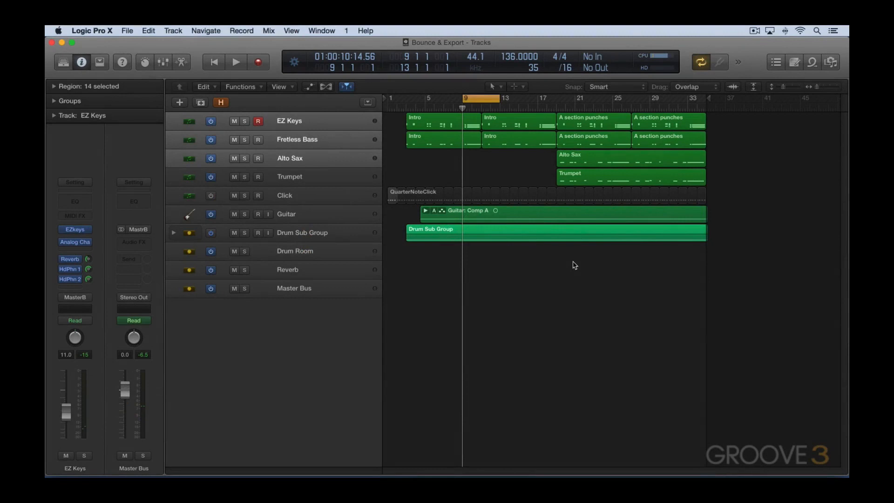
Step: Review the bounce settings and the start and end positions in bars for the cycle range, and cancel the bounce
{"action": "scroll", "coordinate": [575, 265], "scroll_direction": "down", "scroll_amount": 1}
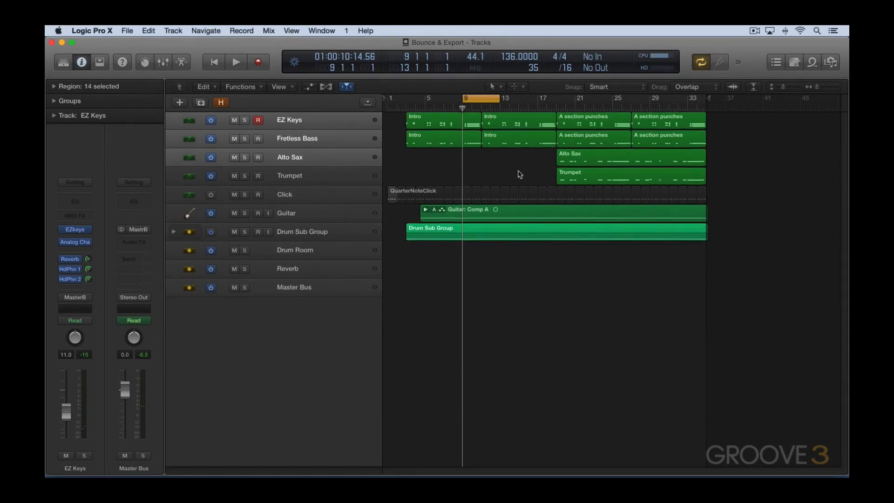
{"action": "scroll", "coordinate": [520, 174], "scroll_direction": "up", "scroll_amount": 1}
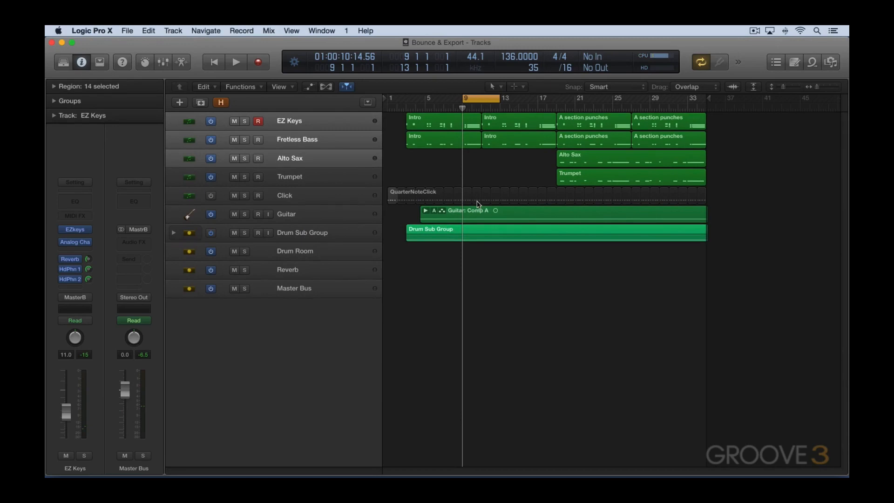
{"action": "key", "text": "super+b"}
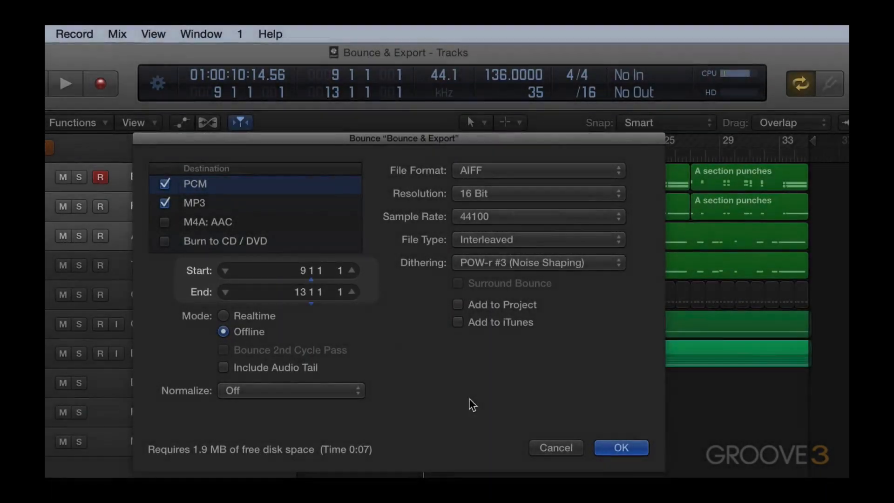
{"action": "left_click", "coordinate": [558, 449]}
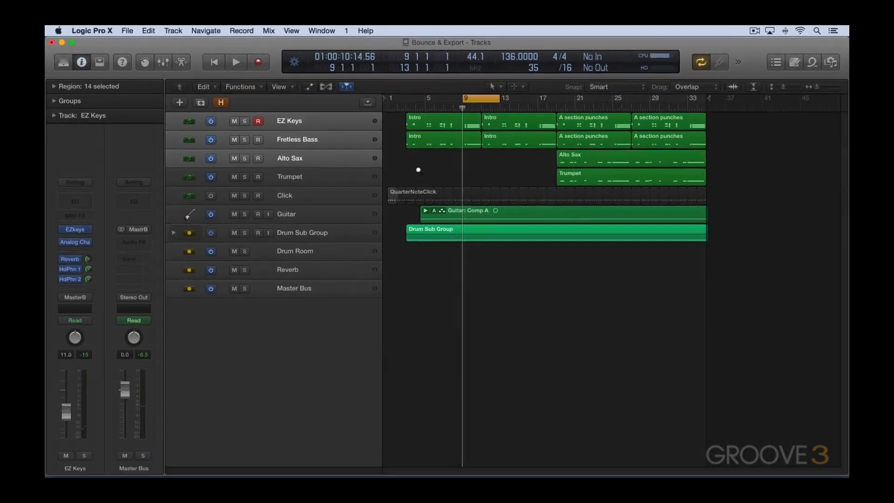
Step: Turn off the project's musical grid, review the bounce range in time format, and cancel the bounce
{"action": "key", "text": "alt+p"}
{"action": "left_click", "coordinate": [479, 91]}
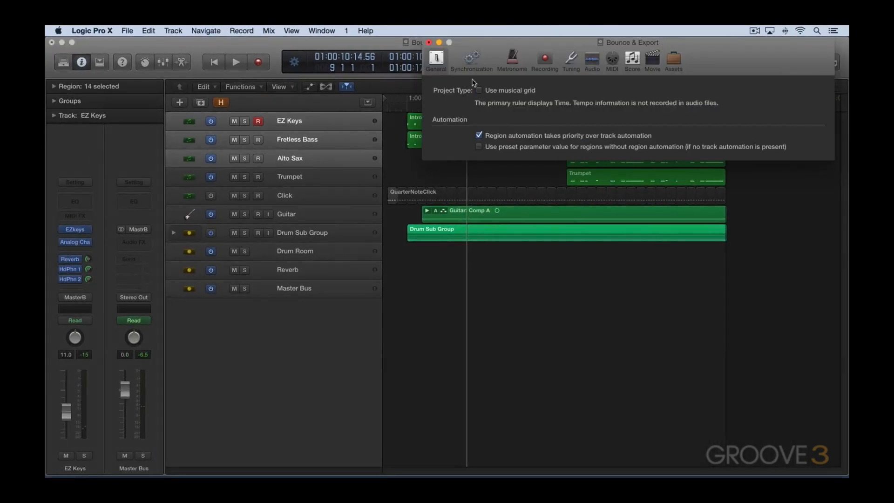
{"action": "left_click", "coordinate": [429, 42]}
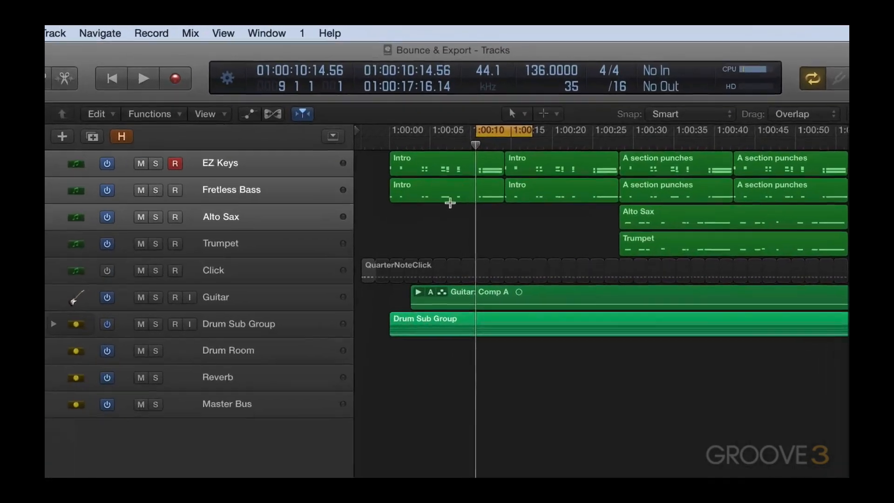
{"action": "key", "text": "super+b"}
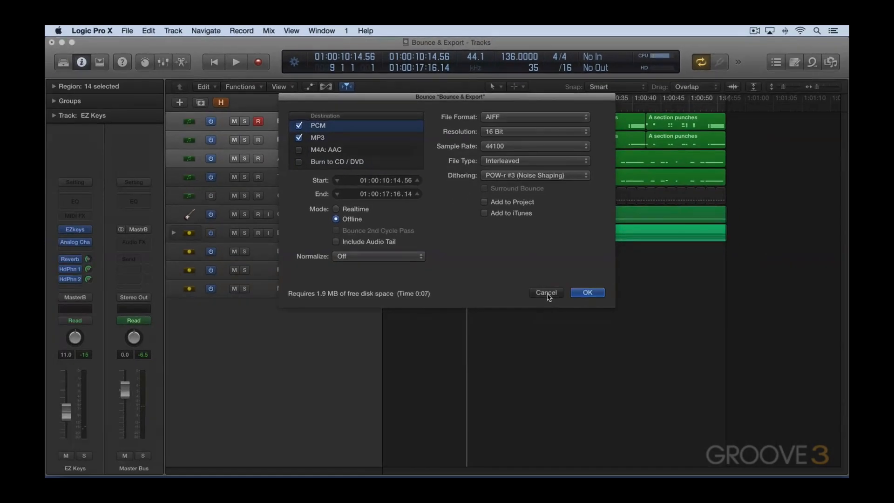
{"action": "left_click", "coordinate": [601, 445]}
Step: Turn the project's musical grid back on in the project settings
{"action": "key", "text": "alt+p"}
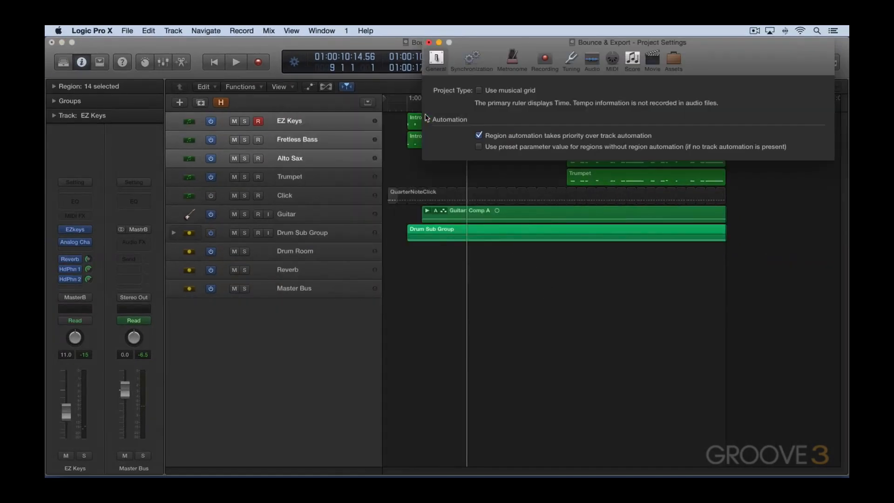
{"action": "left_click", "coordinate": [480, 91]}
{"action": "left_click", "coordinate": [429, 42]}
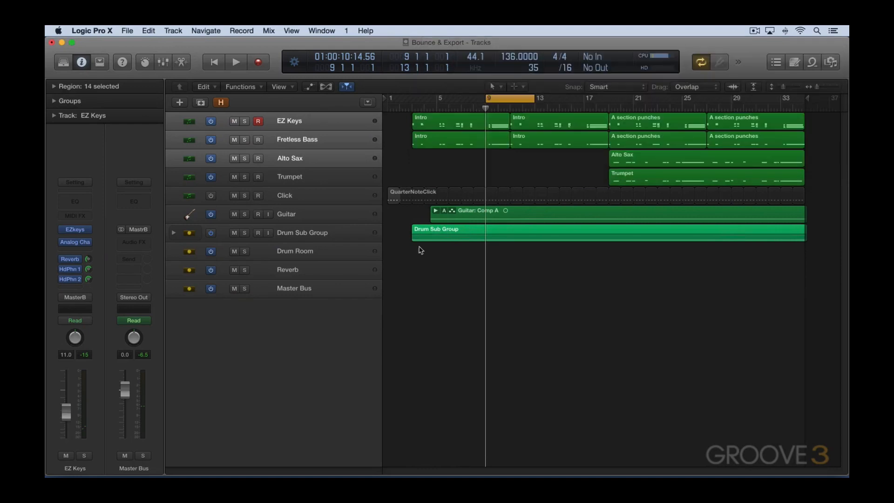
Step: Bounce the EZ Keys, Fretless Bass and Alto Sax tracks in place to new tracks with Overload Protection Only, and undo the bounce
{"action": "left_click", "coordinate": [476, 285]}
{"action": "left_click", "coordinate": [124, 30]}
{"action": "mouse_move", "coordinate": [145, 265]}
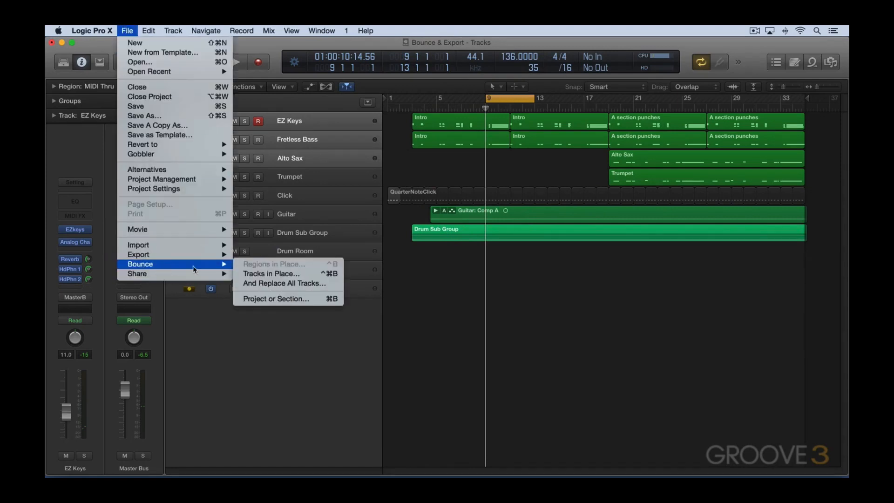
{"action": "left_click", "coordinate": [258, 275]}
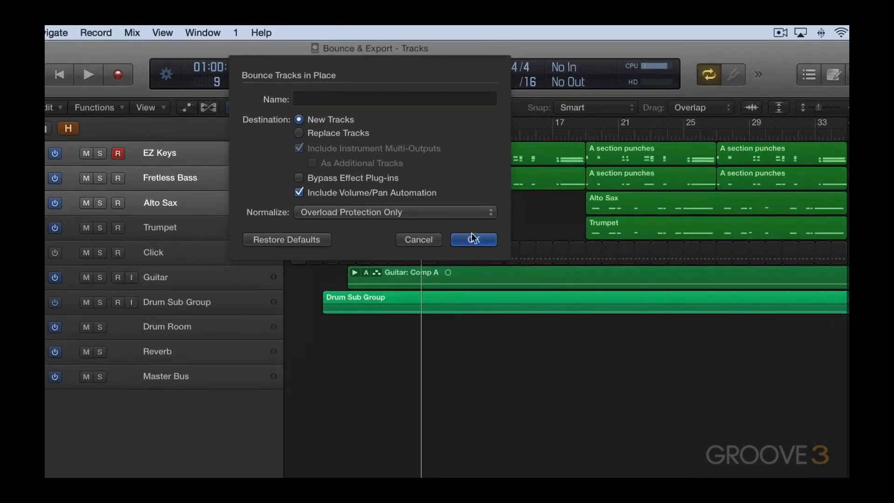
{"action": "left_click", "coordinate": [473, 238]}
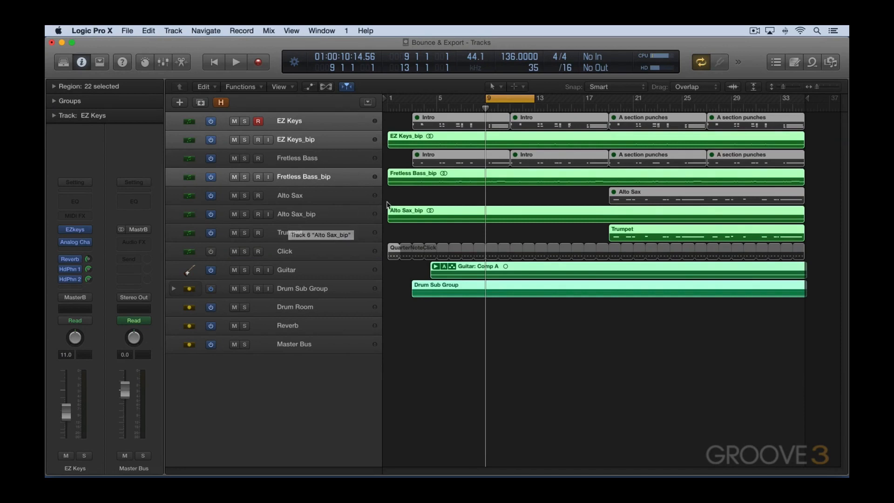
{"action": "key", "text": "super+z"}
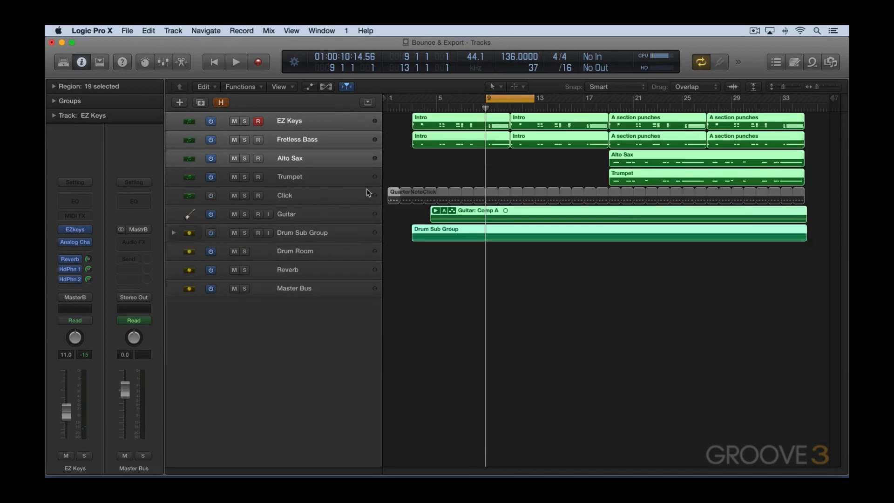
Step: Deselect all regions and expand the Drum Sub Group track stack
{"action": "left_click", "coordinate": [487, 259]}
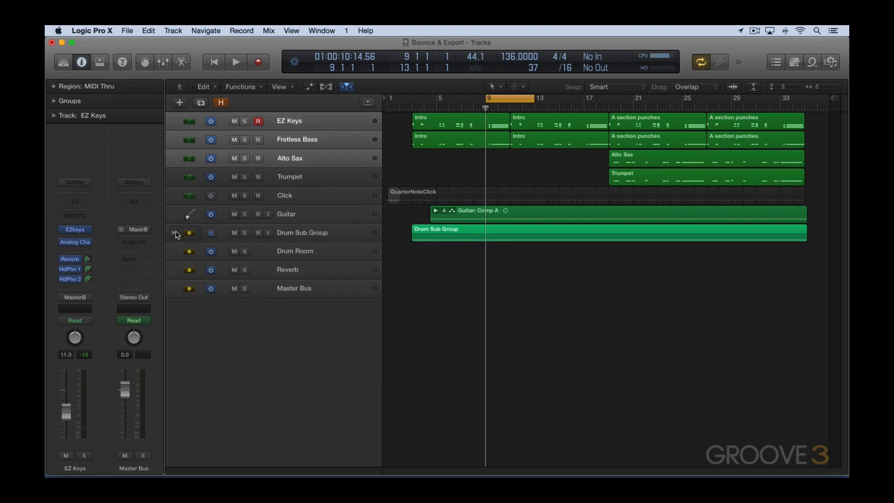
{"action": "left_click", "coordinate": [174, 233]}
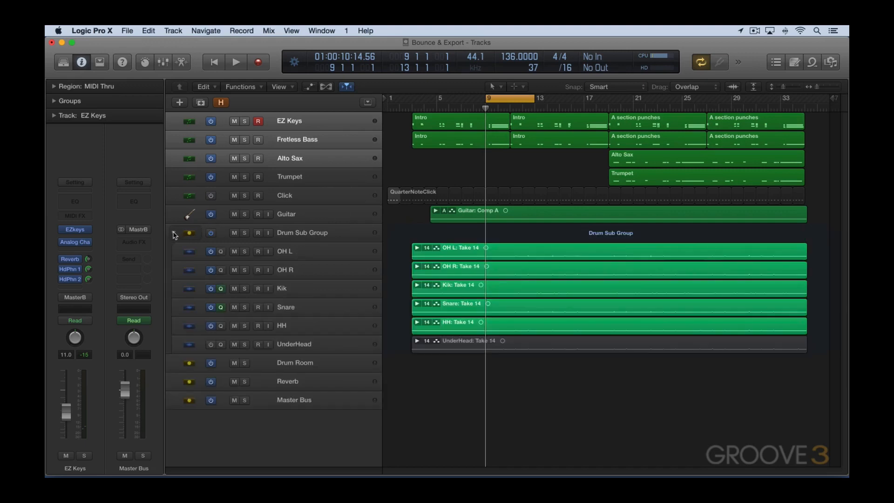
Step: Bounce the OH R and Kik tracks in place to new tracks with volume/pan automation included, and undo the bounce
{"action": "left_click", "coordinate": [334, 268]}
{"action": "left_click", "coordinate": [332, 290], "text": "shift"}
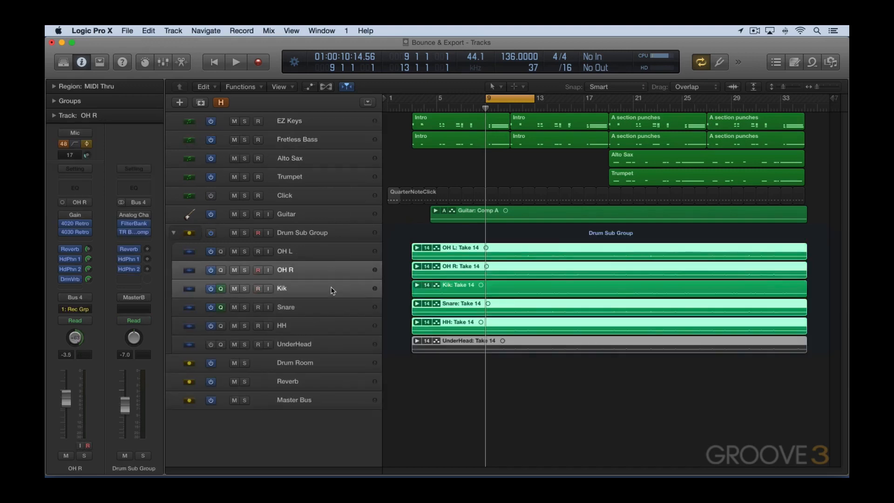
{"action": "left_click", "coordinate": [128, 31]}
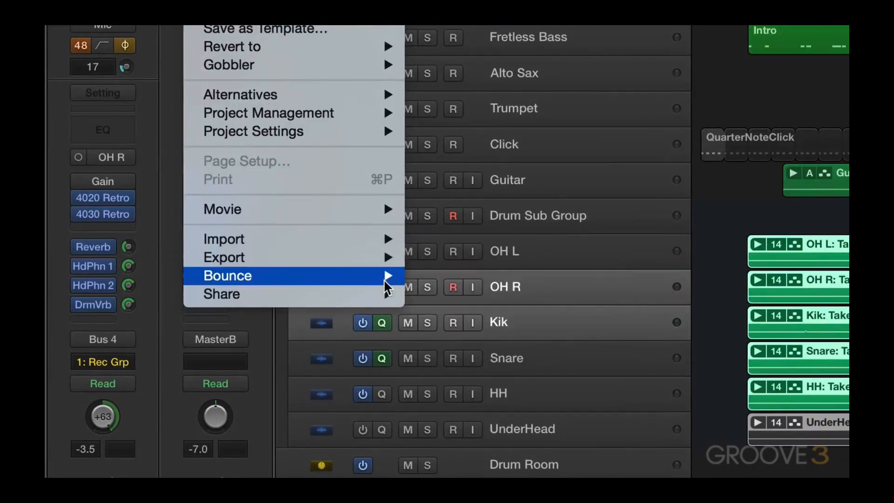
{"action": "mouse_move", "coordinate": [390, 275]}
{"action": "left_click", "coordinate": [471, 292]}
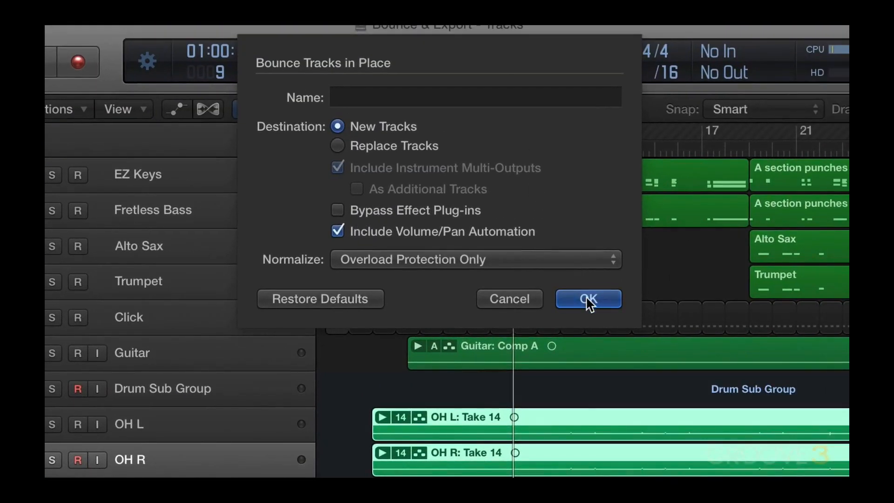
{"action": "left_click", "coordinate": [588, 301]}
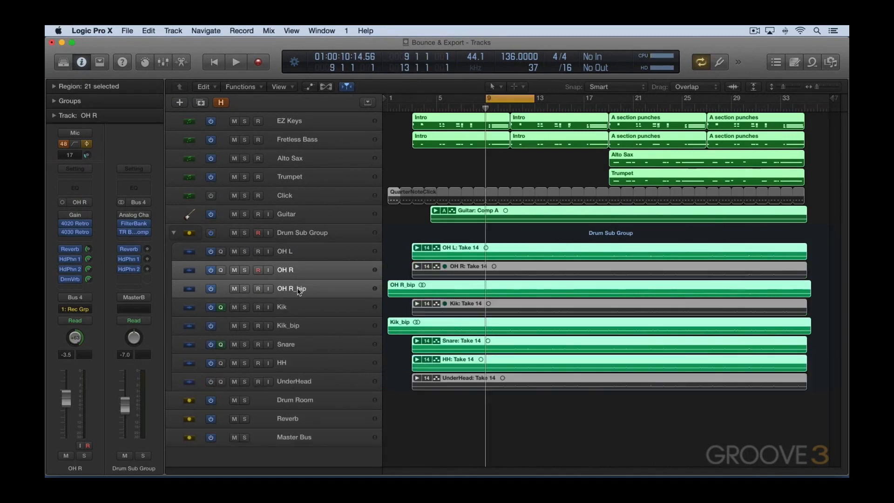
{"action": "key", "text": "super+z"}
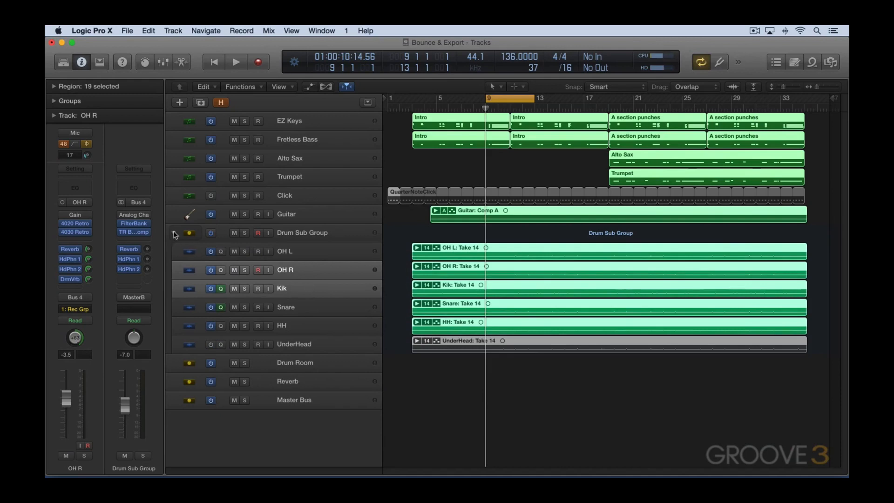
Step: Bounce the Drum Sub Group stack's main track in place to a new track, and reduce the bounced track's height
{"action": "left_click", "coordinate": [301, 235]}
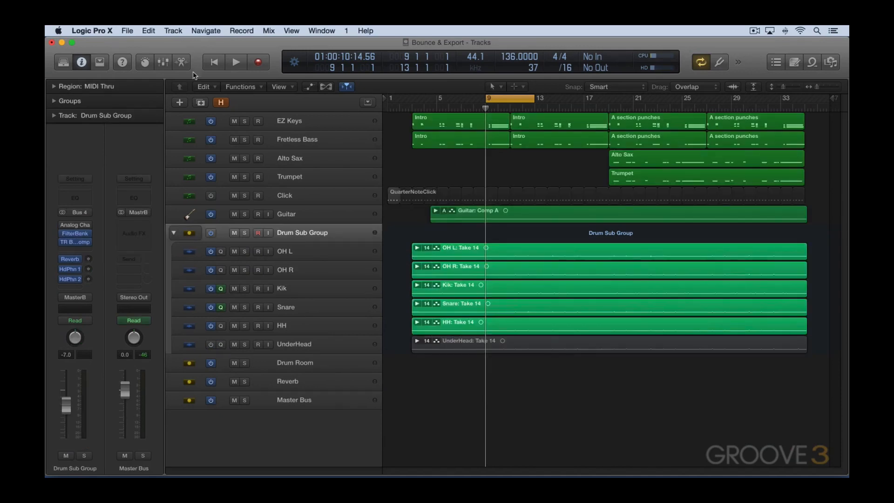
{"action": "left_click", "coordinate": [125, 30]}
{"action": "mouse_move", "coordinate": [139, 266]}
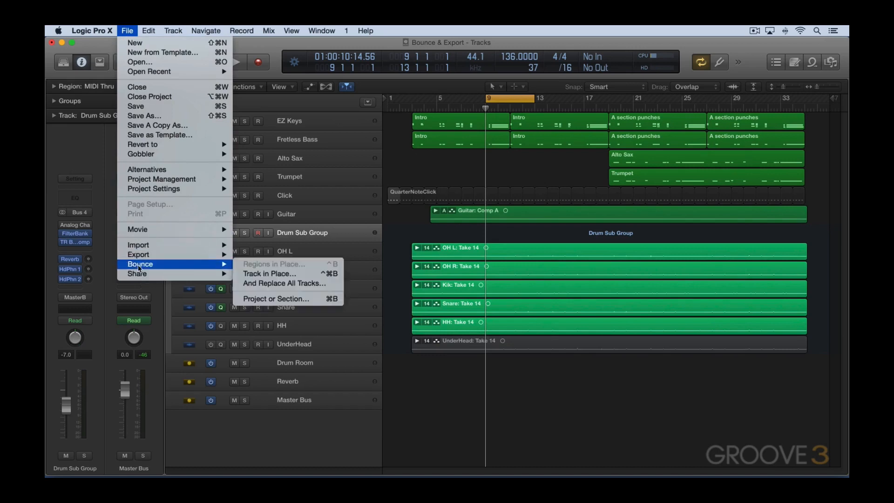
{"action": "left_click", "coordinate": [268, 274]}
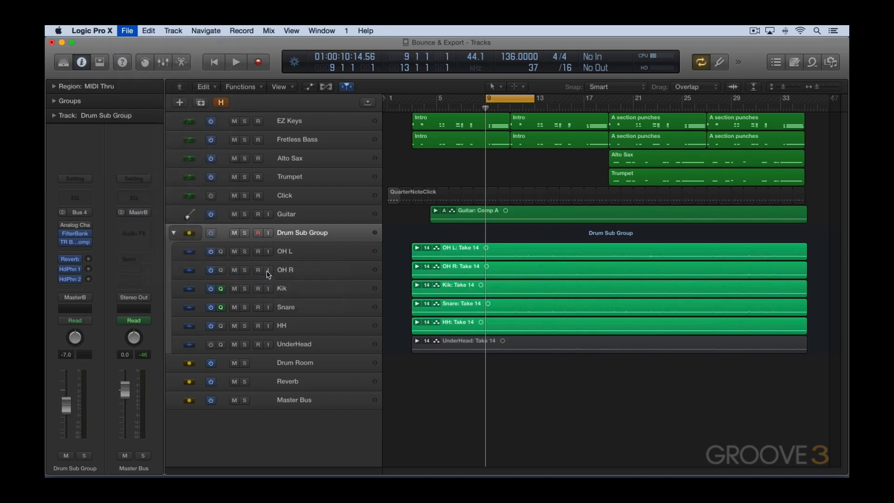
{"action": "left_click", "coordinate": [525, 186]}
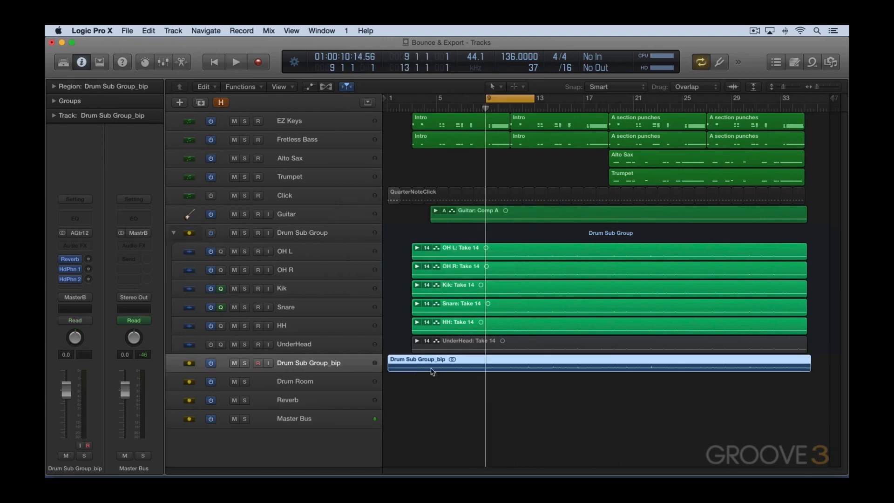
{"action": "mouse_move", "coordinate": [336, 373]}
{"action": "left_mouse_down"}
{"action": "mouse_move", "coordinate": [339, 413]}
{"action": "mouse_move", "coordinate": [344, 358]}
{"action": "left_mouse_up"}
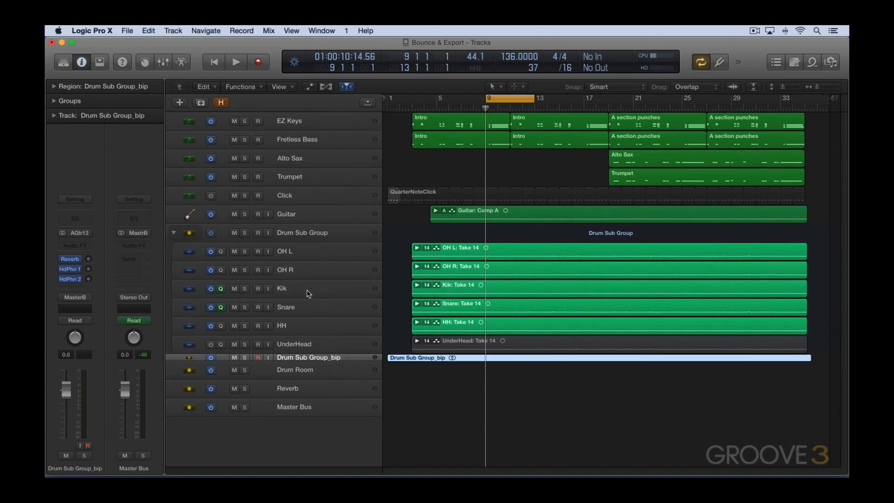
Step: Delete the Drum Sub Group_bip track and collapse the Drum Sub Group track stack
{"action": "key", "text": "super+BackSpace"}
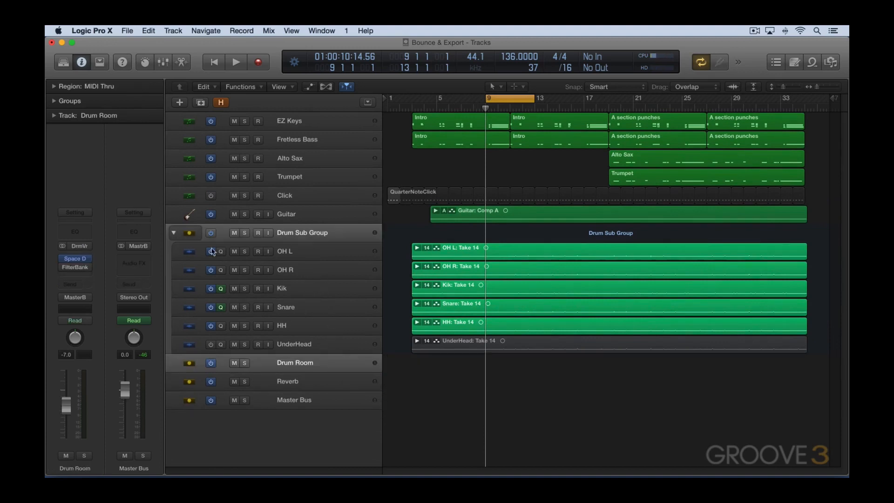
{"action": "left_click", "coordinate": [174, 233]}
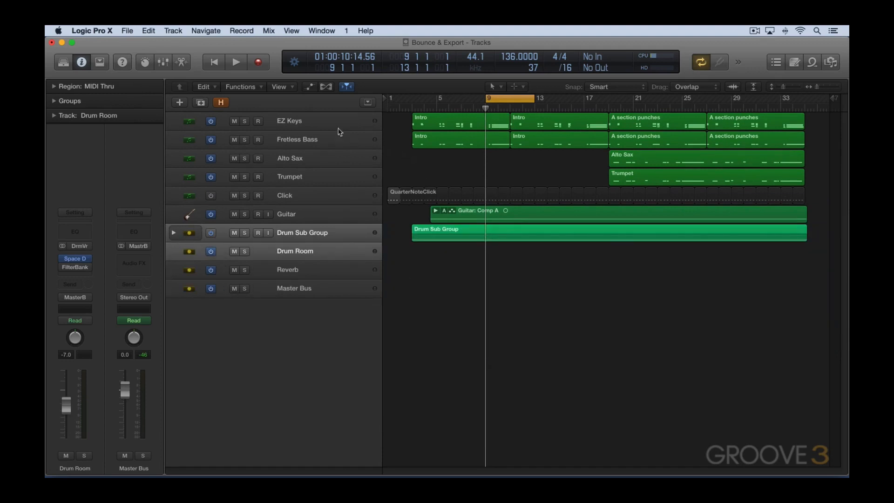
Step: Export the EZ Keys and Fretless Bass tracks as 24 Bit WAVE files to the Bounces folder, limited to the cycle range with Overload Protection Only
{"action": "left_click", "coordinate": [294, 122]}
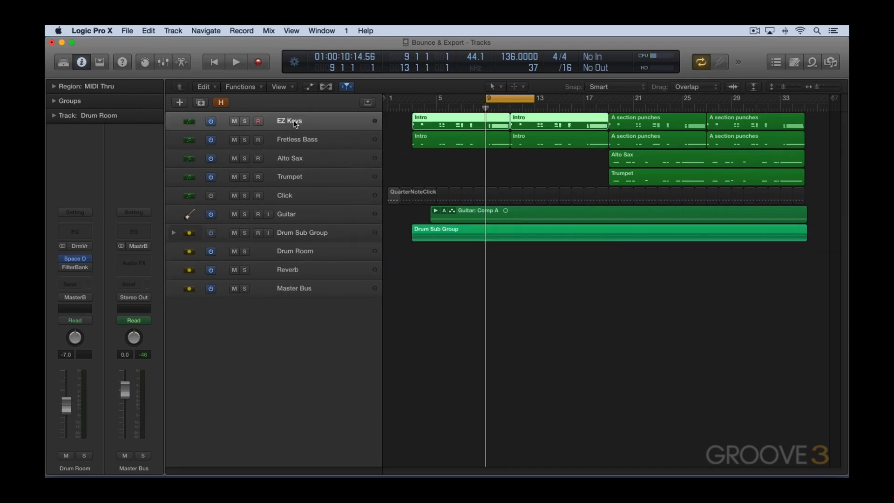
{"action": "left_click", "coordinate": [298, 140], "text": "shift"}
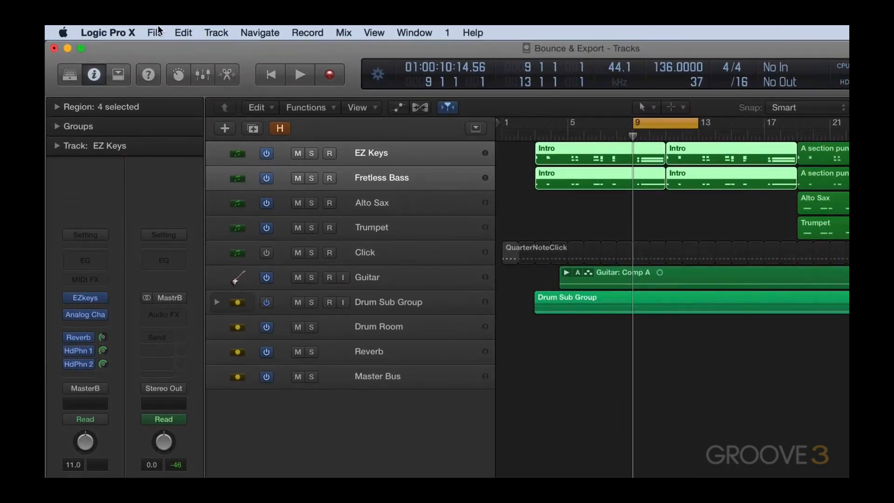
{"action": "left_click", "coordinate": [157, 32]}
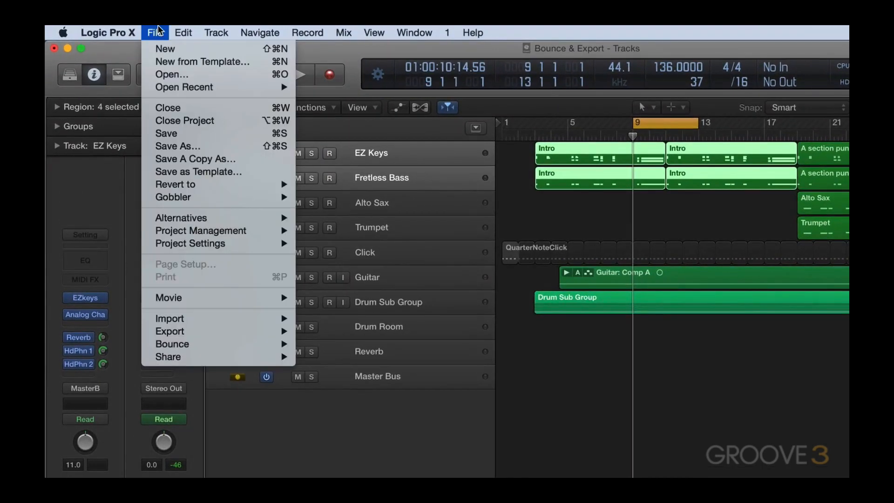
{"action": "mouse_move", "coordinate": [194, 332]}
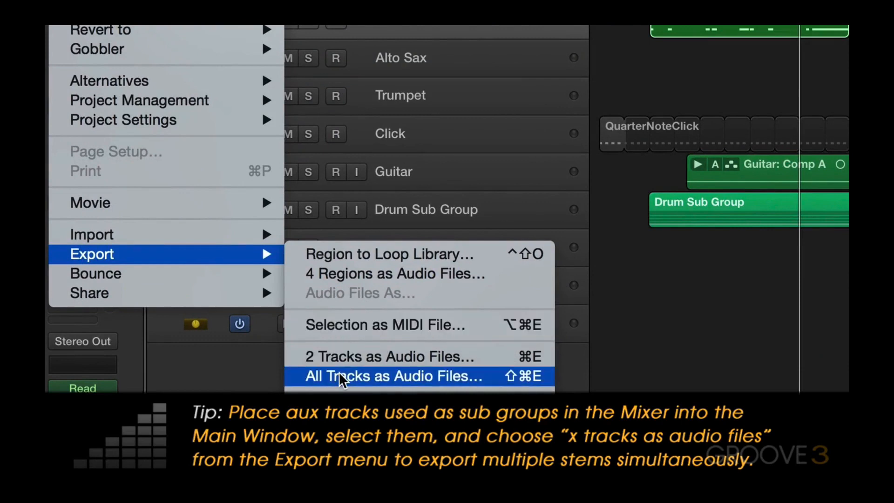
{"action": "left_click", "coordinate": [362, 357]}
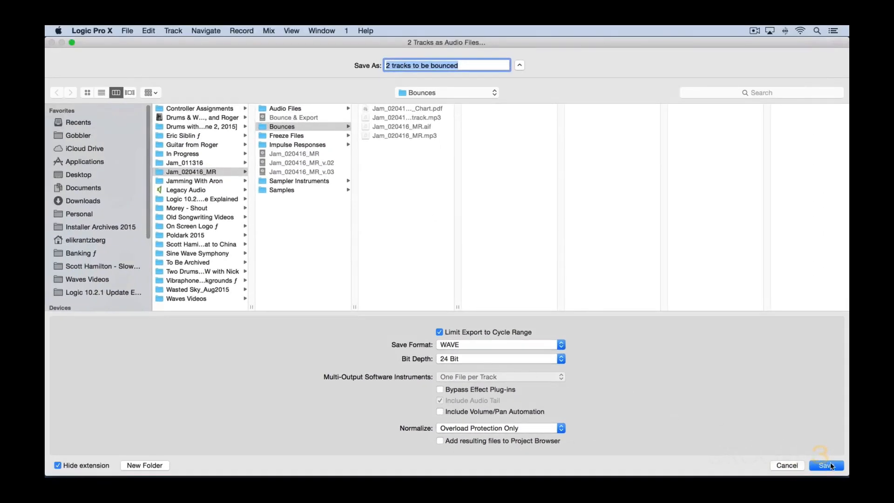
{"action": "left_click", "coordinate": [832, 466]}
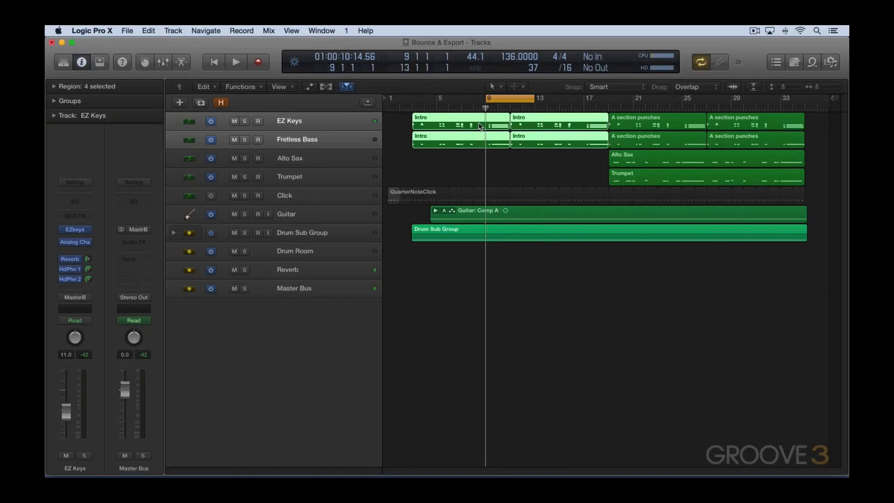
Step: Switch to Finder to check the exported track files in the Bounces folder, and return to Logic Pro X
{"action": "key", "text": "super+Tab"}
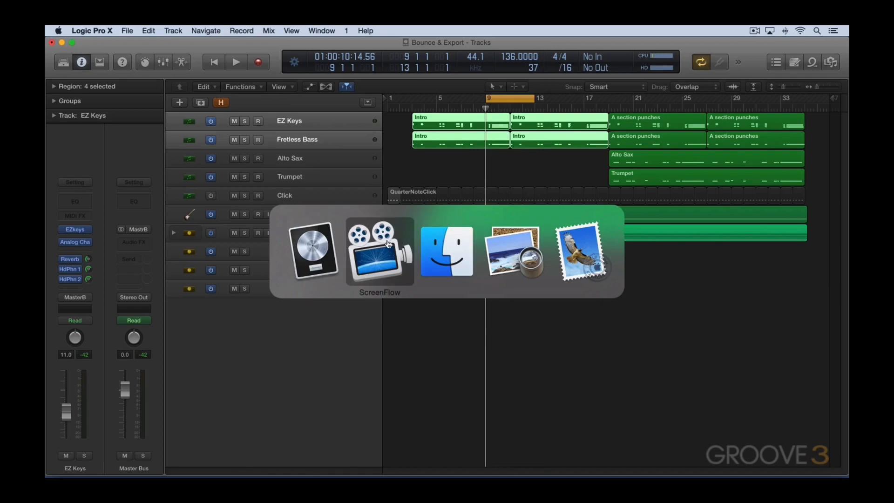
{"action": "key", "text": "super+Tab"}
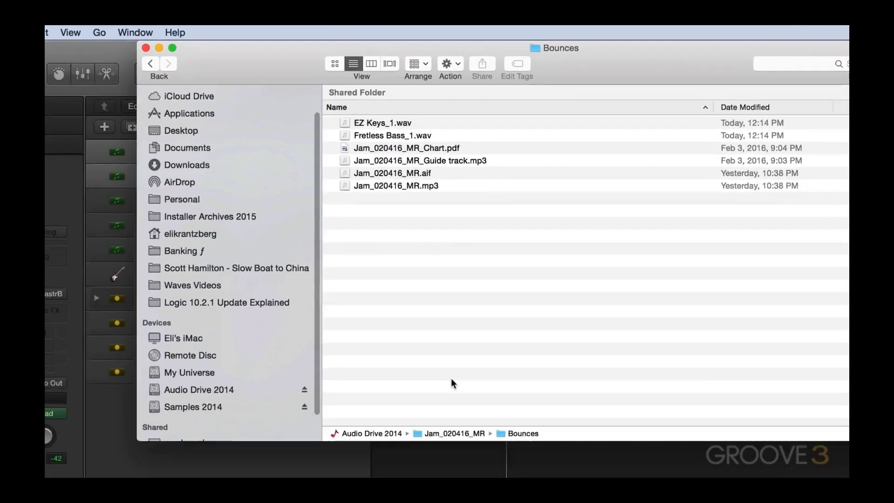
{"action": "key", "text": "super+Tab"}
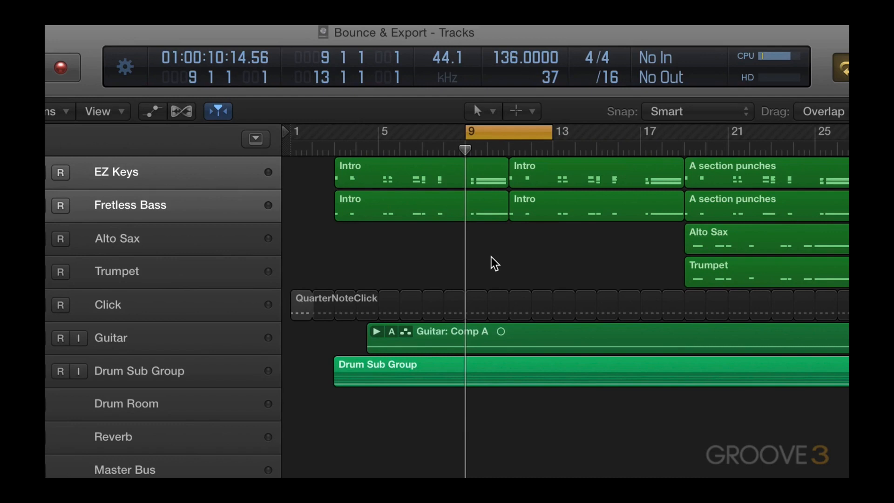
Step: Turn off the cycle range and rename the Alto Sax region as "sax a"
{"action": "left_click", "coordinate": [498, 133]}
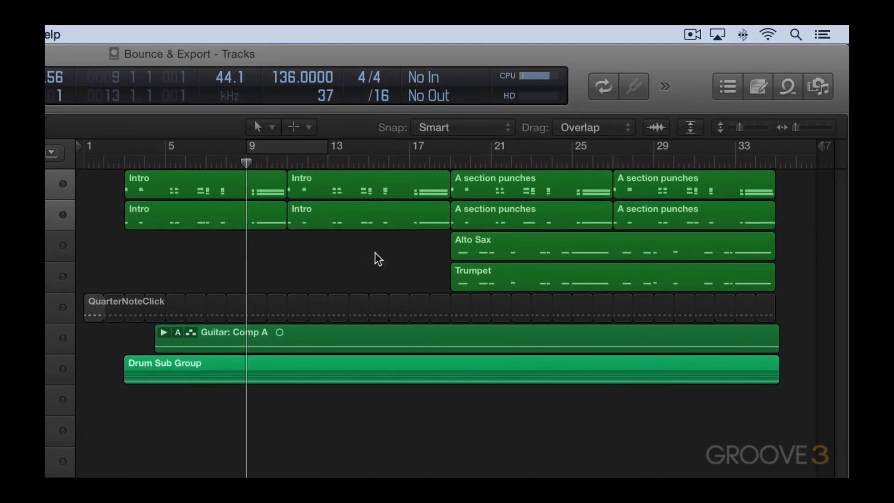
{"action": "left_click", "coordinate": [520, 248]}
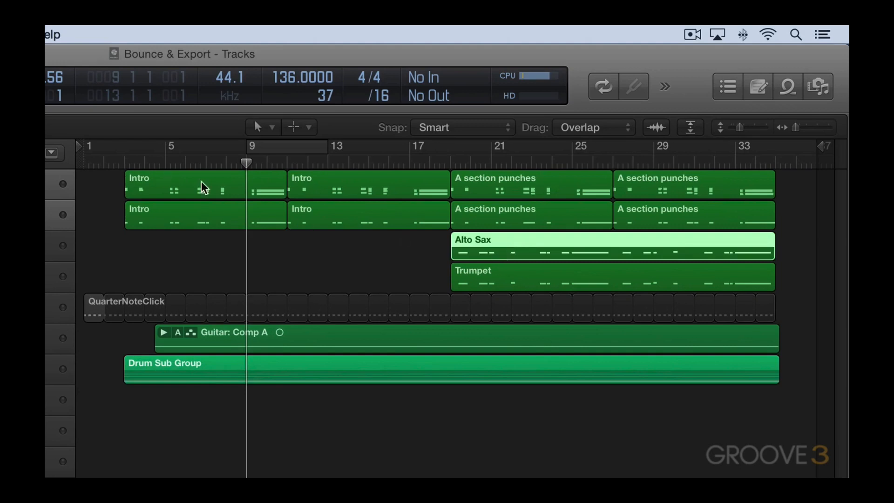
{"action": "key", "text": "shift+n"}
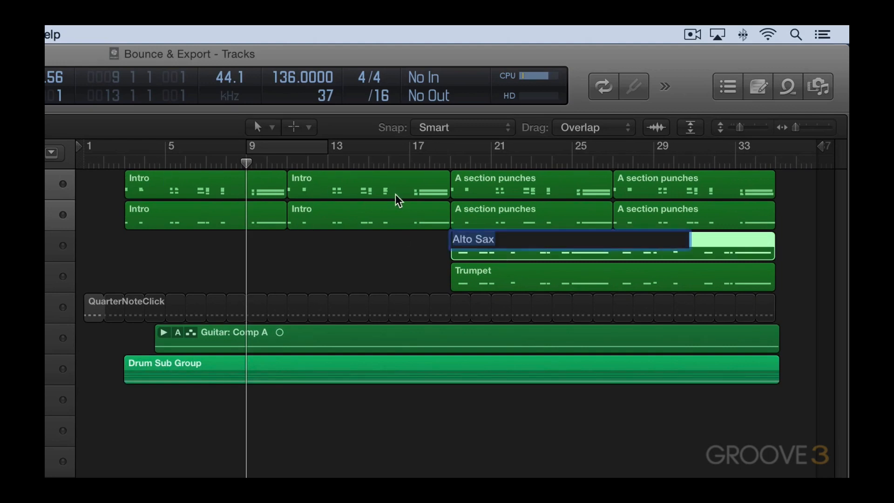
{"action": "type", "text": "sax a"}
{"action": "key", "text": "Return"}
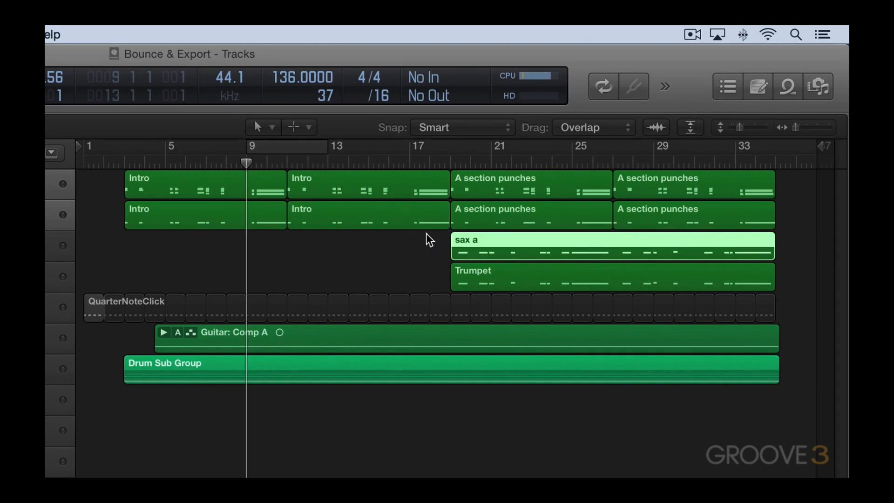
Step: Rename the Trumpet region as "trpt bridge"
{"action": "left_click", "coordinate": [486, 276]}
{"action": "key", "text": "shift+n"}
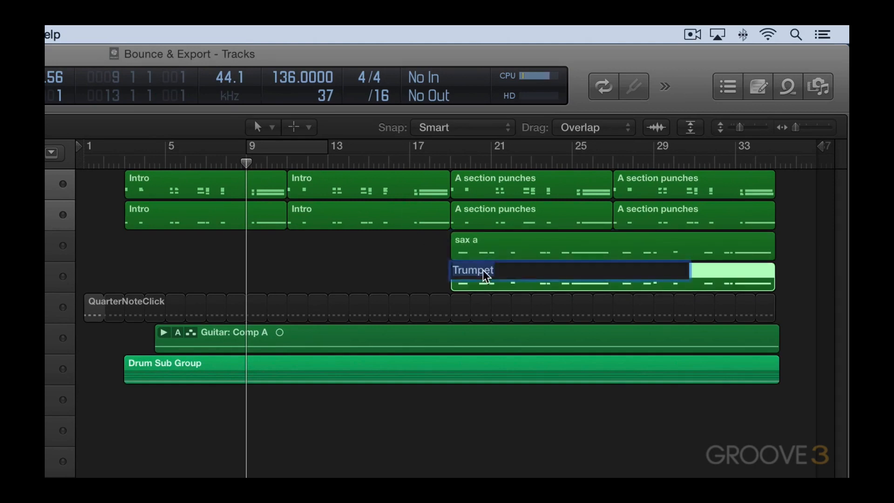
{"action": "type", "text": "trpt bridge"}
{"action": "key", "text": "Return"}
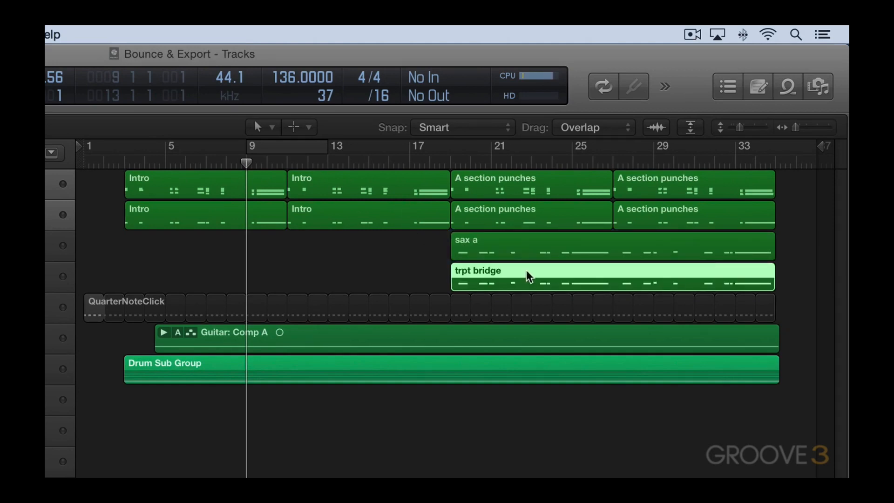
Step: Export the sax a and trpt bridge regions as 24 Bit WAVE audio files to the Bounces folder with Overload Protection Only
{"action": "left_click", "coordinate": [522, 247], "text": "shift"}
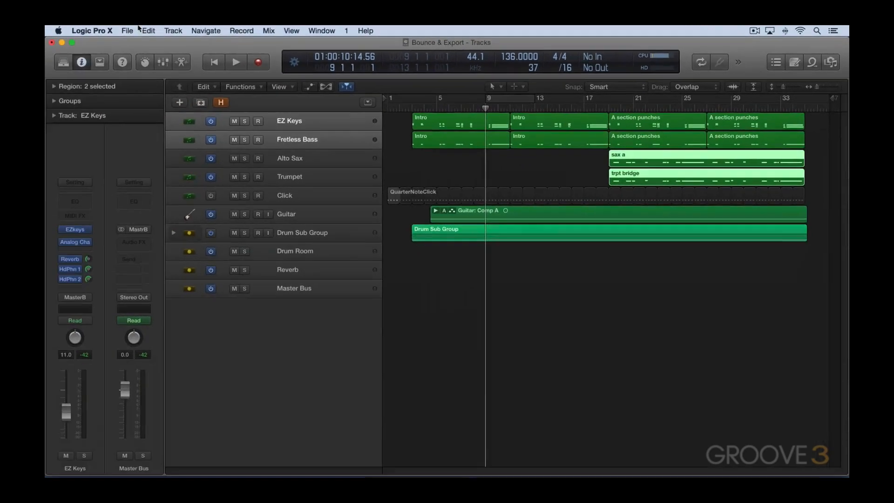
{"action": "left_click", "coordinate": [128, 30]}
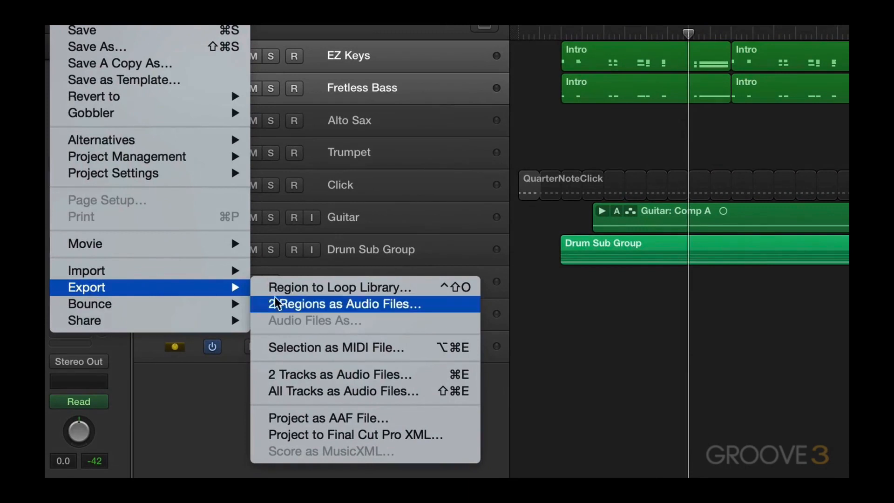
{"action": "left_click", "coordinate": [306, 307]}
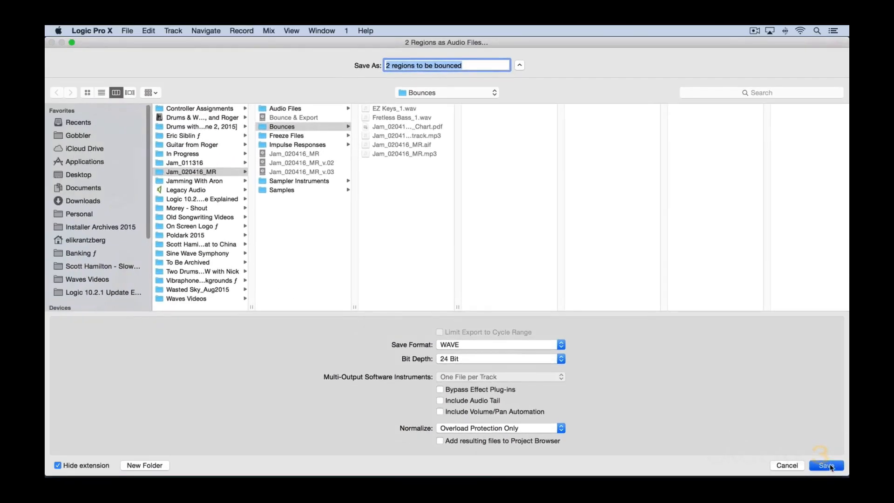
{"action": "left_click", "coordinate": [826, 466]}
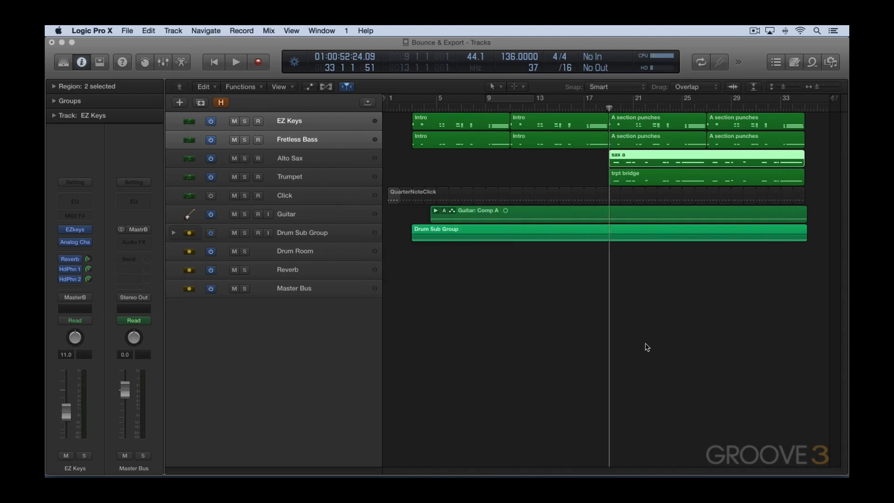
Step: Switch to Finder and preview the exported sax a.wav file in the Bounces folder
{"action": "key", "text": "super+Tab"}
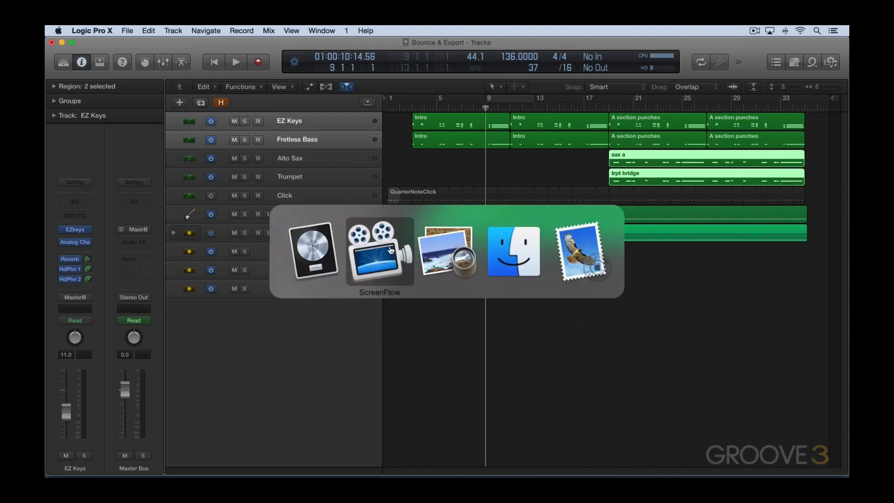
{"action": "left_click", "coordinate": [505, 253]}
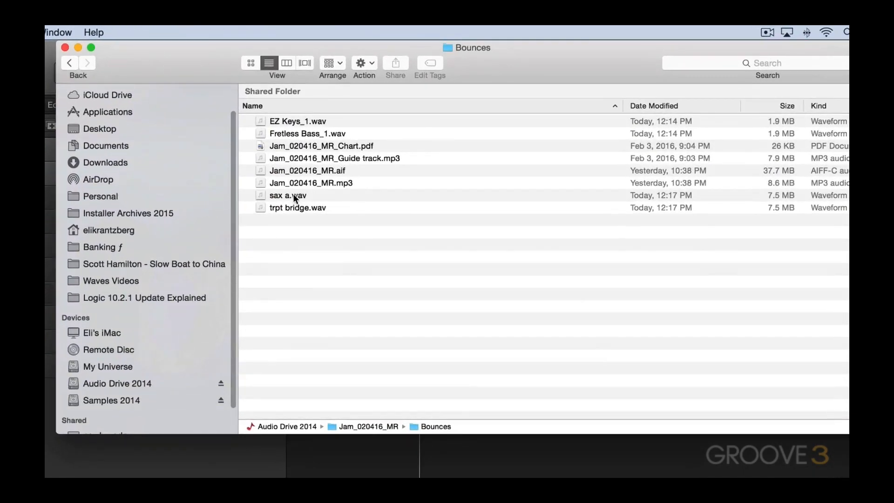
{"action": "left_click", "coordinate": [295, 196]}
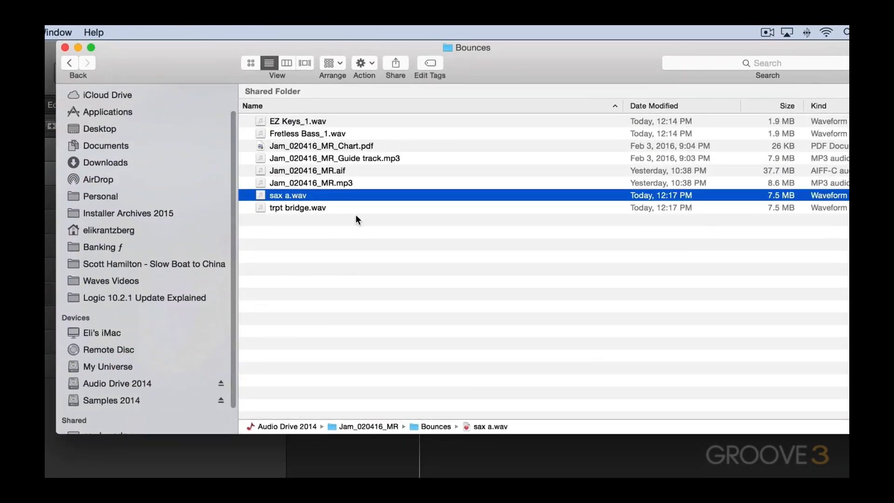
{"action": "key", "text": "space"}
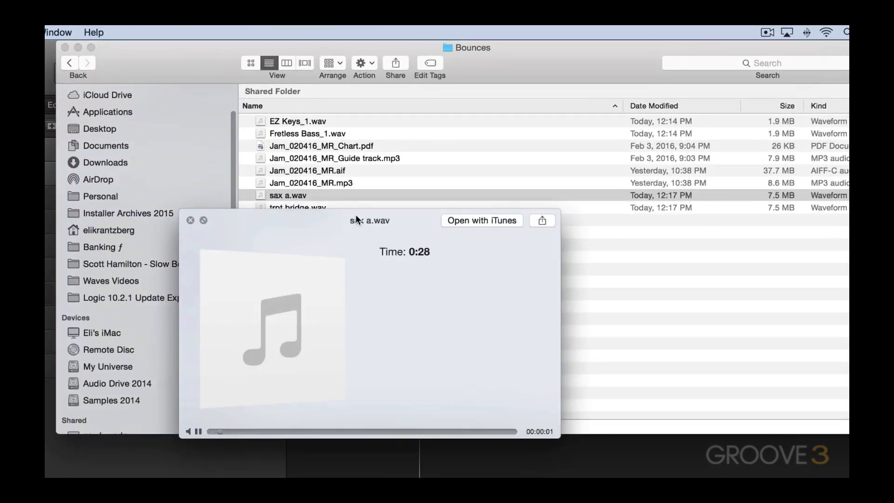
{"action": "key", "text": "space"}
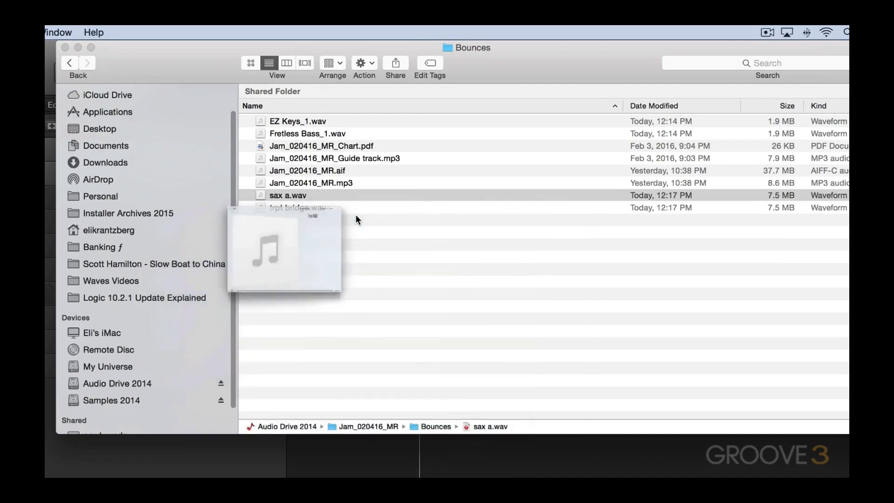